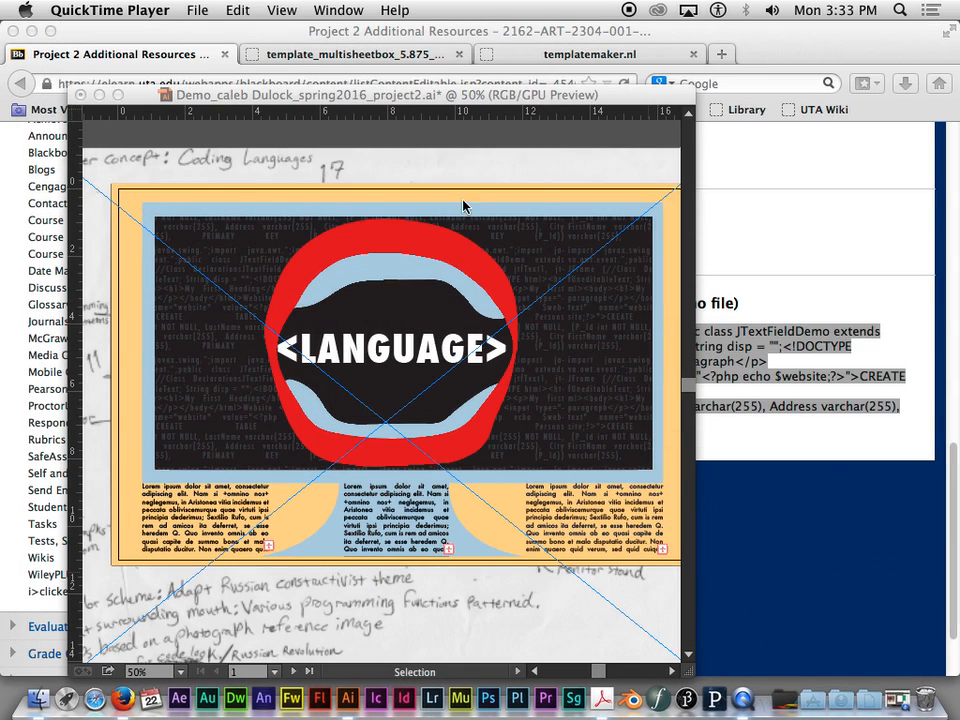
- Switch to Illustrator and delete the placeholder paragraph and the code text block from the second artboard
click(463, 206)
drag(594, 364, 165, 375)
drag(583, 364, 338, 372)
click(414, 145)
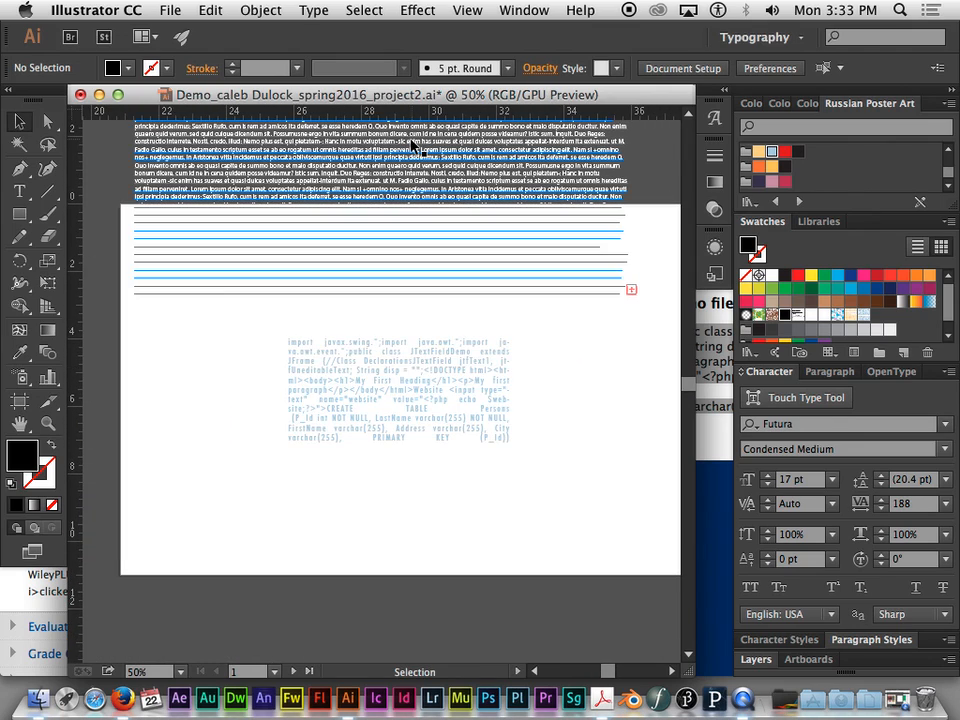
click(418, 153)
key(Delete)
click(427, 361)
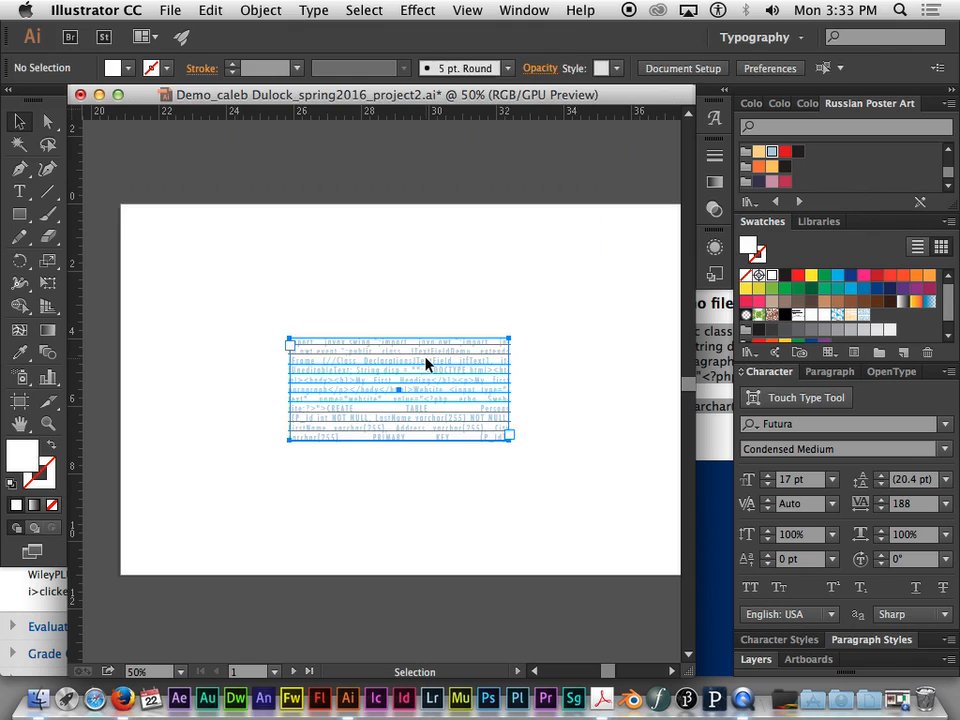
key(Delete)
drag(594, 429, 551, 418)
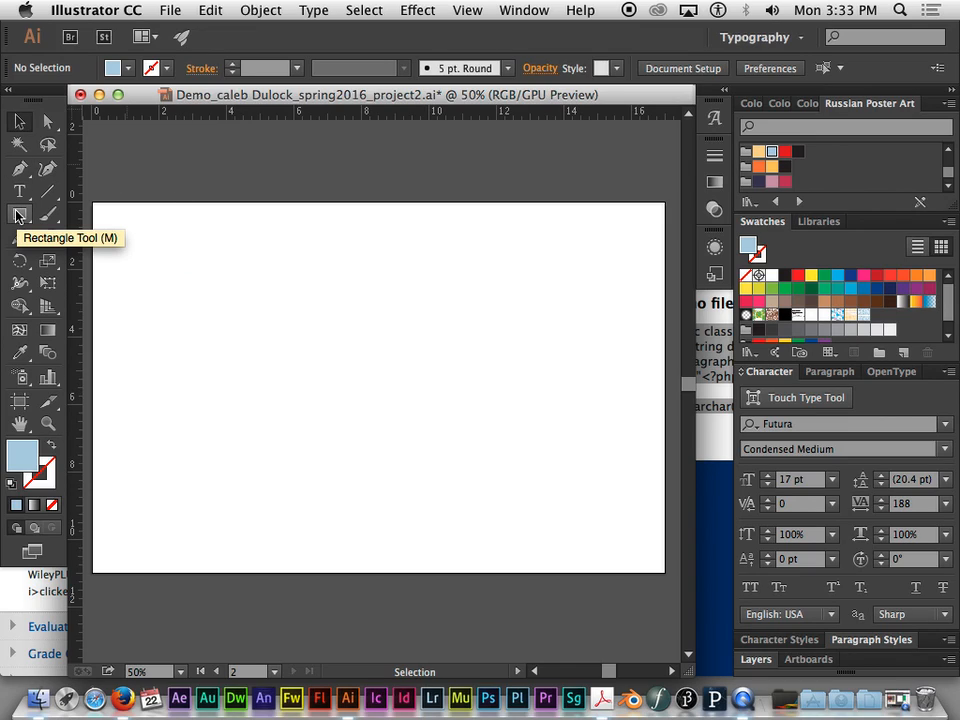
- Show the Pathfinder options and delete the stray unfilled paths left on the blank artboard
click(523, 10)
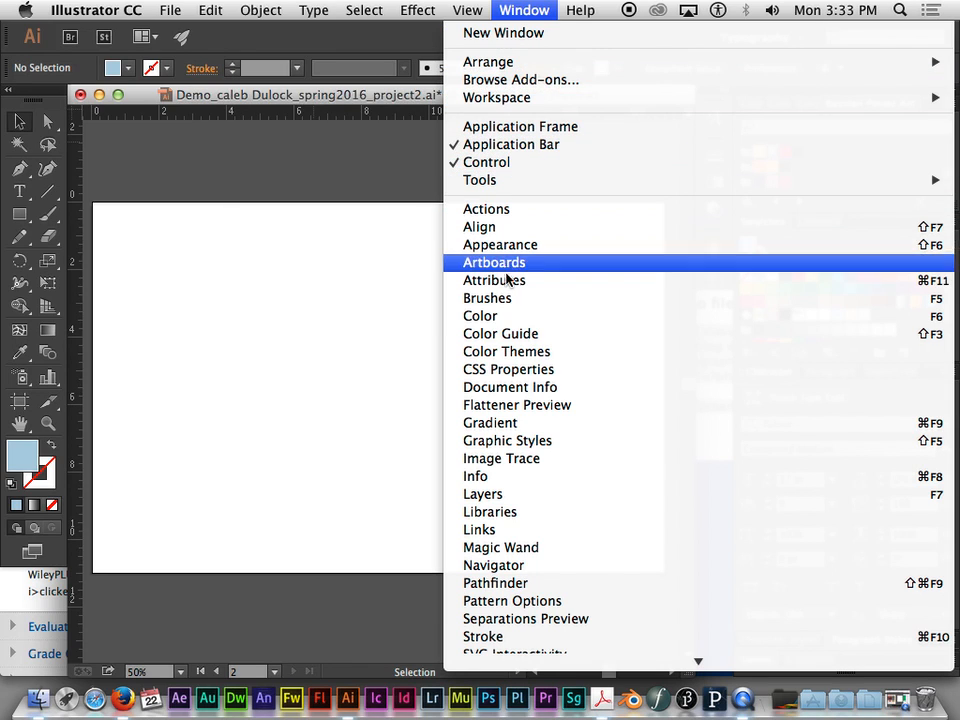
click(514, 587)
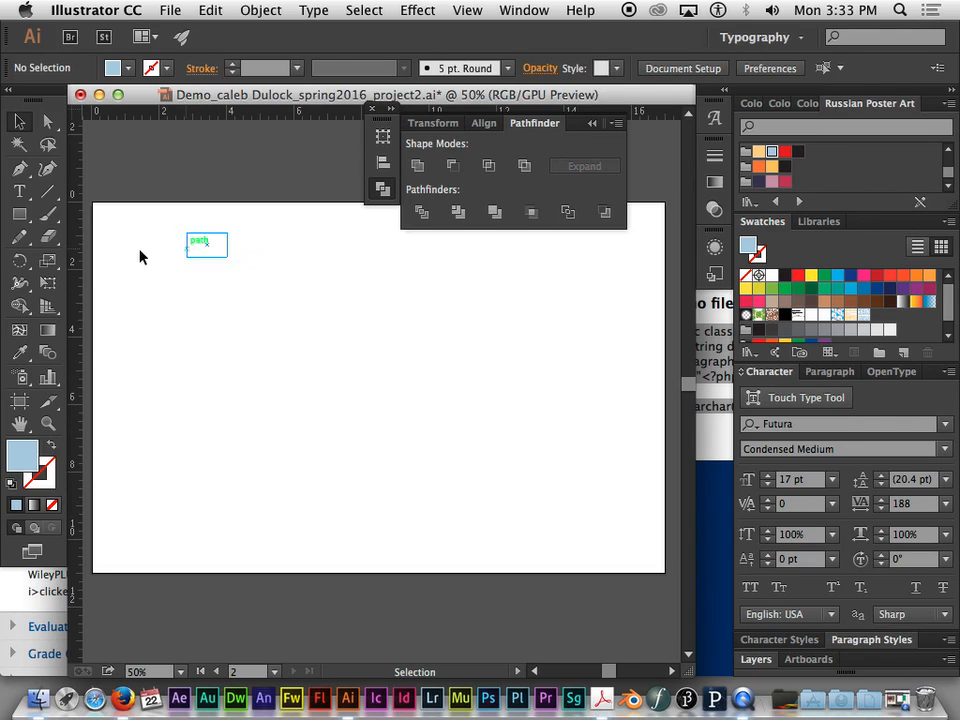
drag(154, 165, 461, 396)
key(Delete)
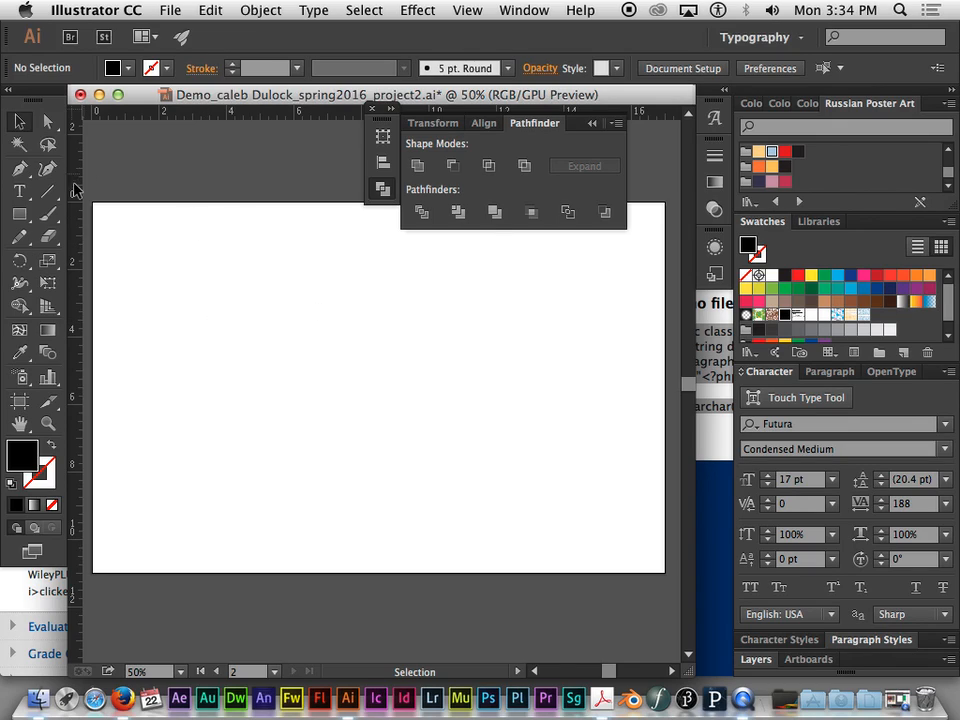
- Draw a cluster of overlapping black rectangles of different sizes across the upper part of the blank artboard
click(19, 213)
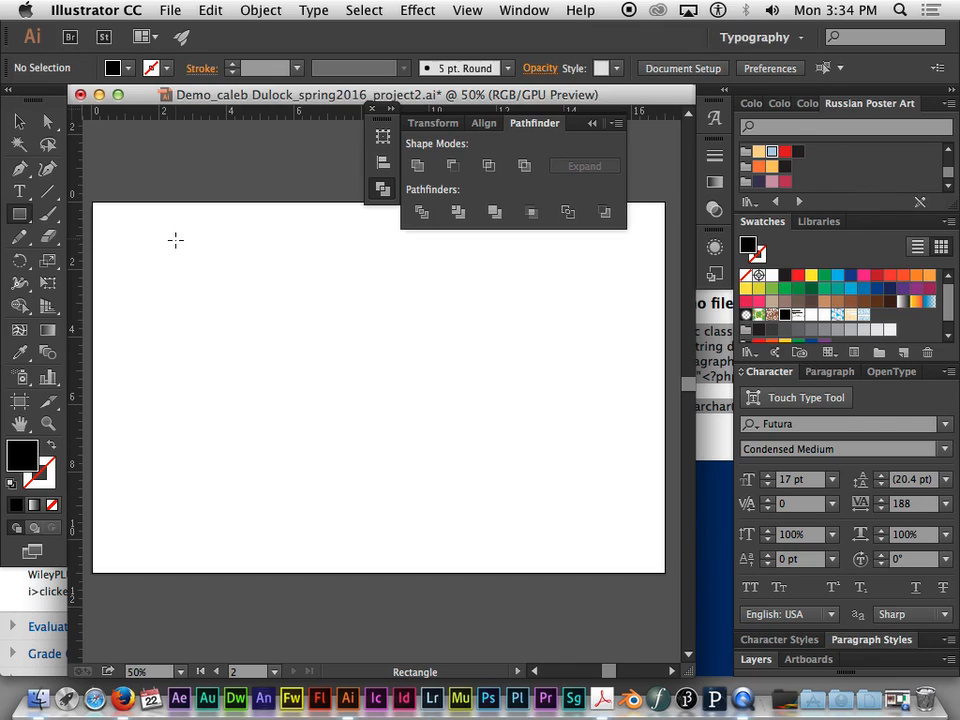
drag(179, 248, 294, 369)
mouse_move(254, 325)
mouse_down()
mouse_move(343, 403)
mouse_move(372, 448)
mouse_up()
mouse_move(342, 293)
mouse_down()
mouse_move(404, 369)
mouse_move(461, 369)
mouse_move(463, 396)
mouse_up()
drag(378, 265, 497, 331)
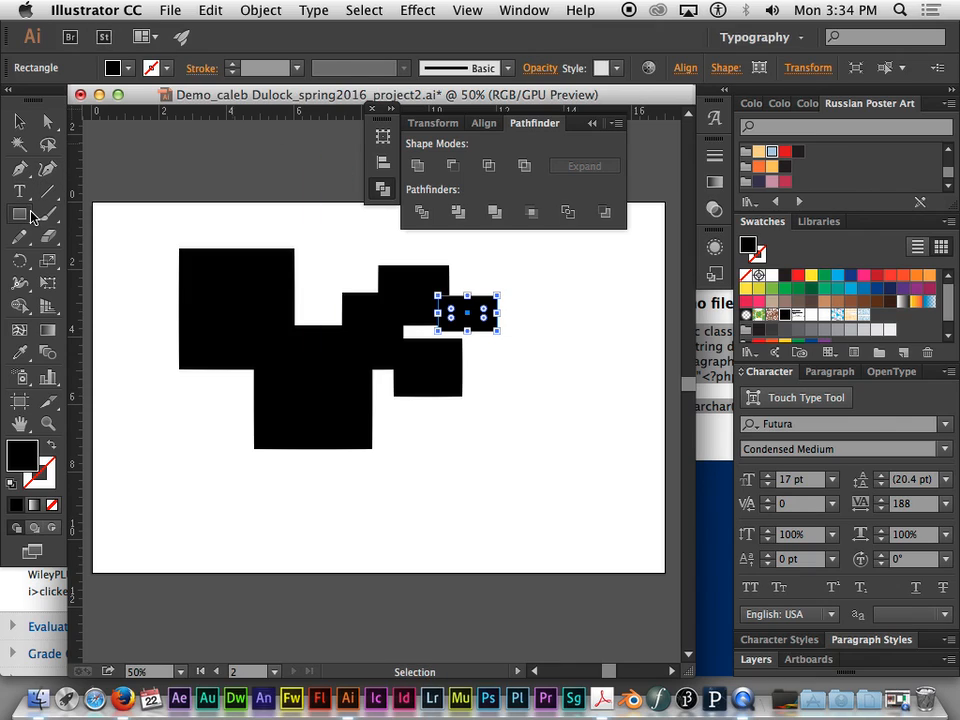
- Draw a circle below the black rectangles with the Ellipse tool and fill it with CMYK Cyan
drag(26, 213, 84, 259)
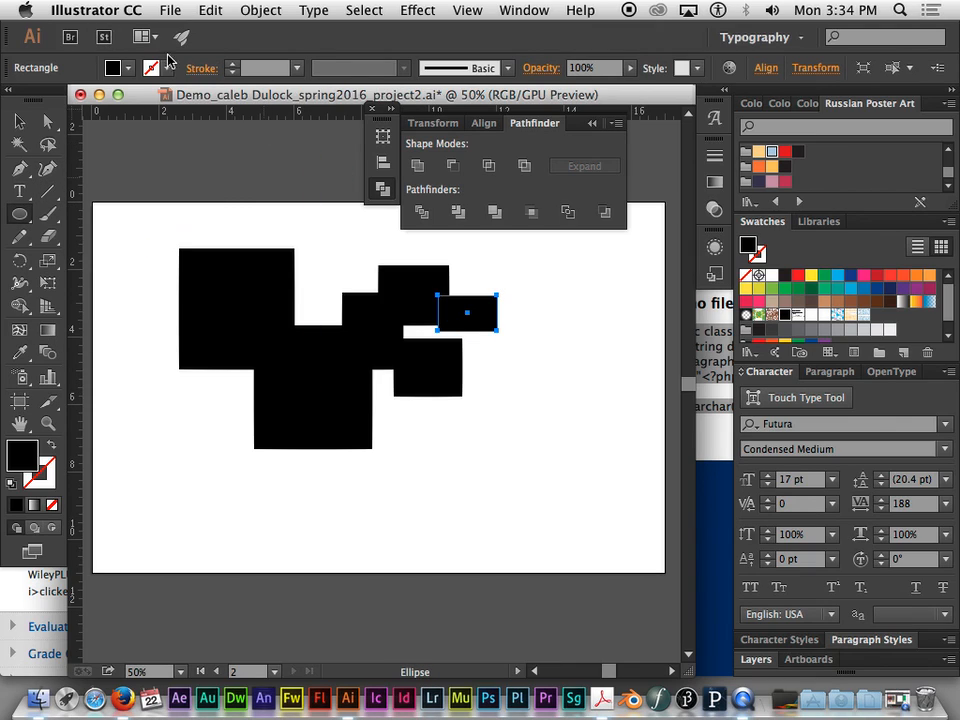
click(113, 67)
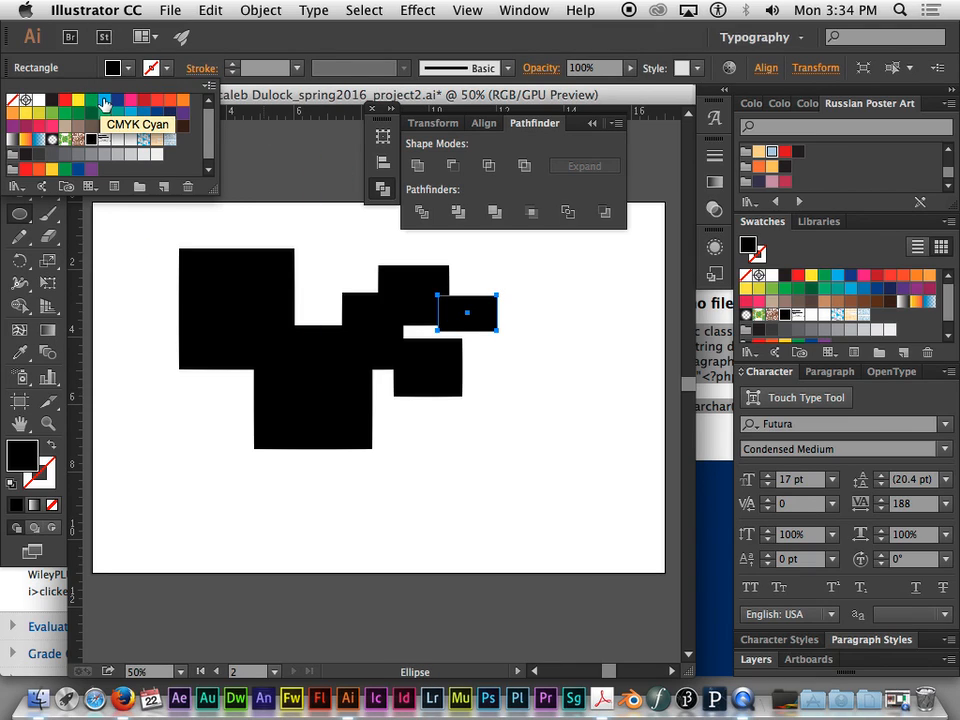
click(127, 463)
drag(127, 472, 203, 543)
click(128, 68)
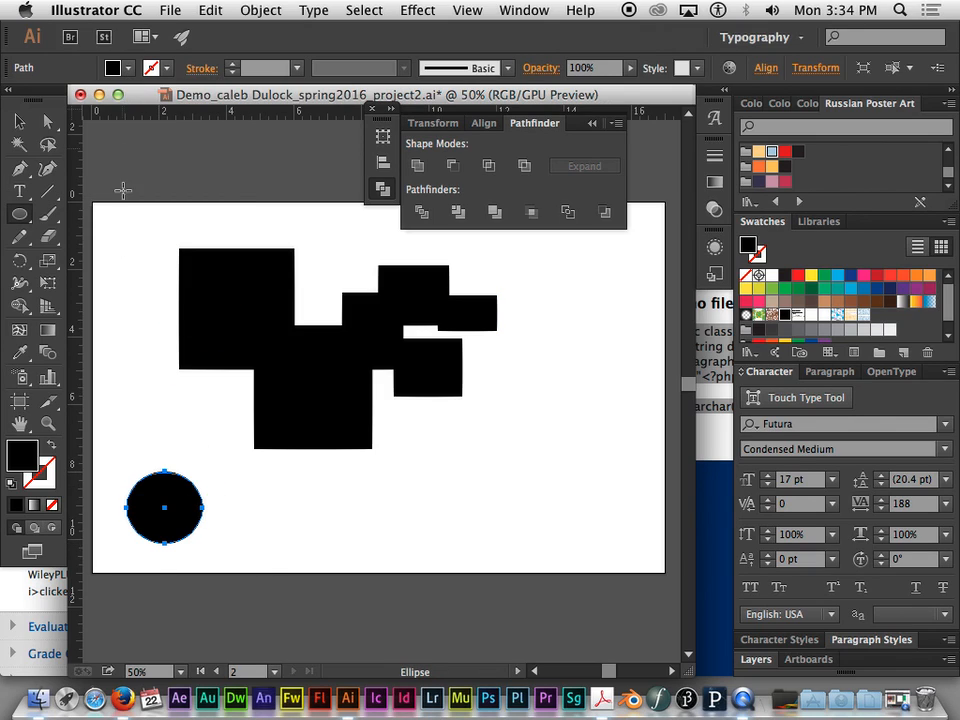
click(113, 67)
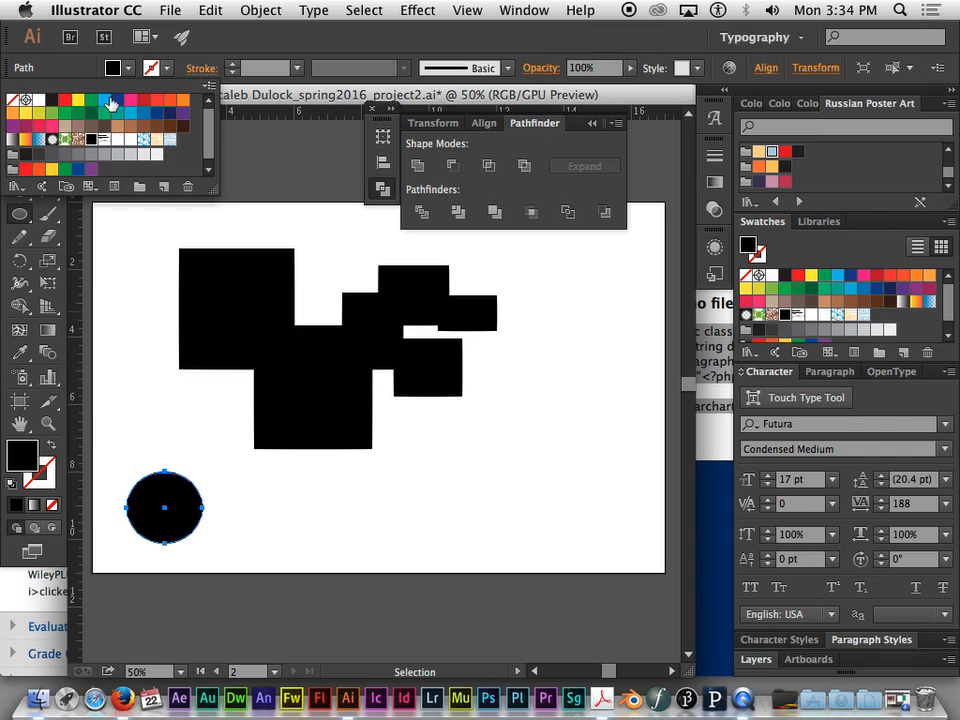
click(104, 100)
- Give the cyan circle a red stroke with a weight of 11 pt
click(168, 68)
click(169, 70)
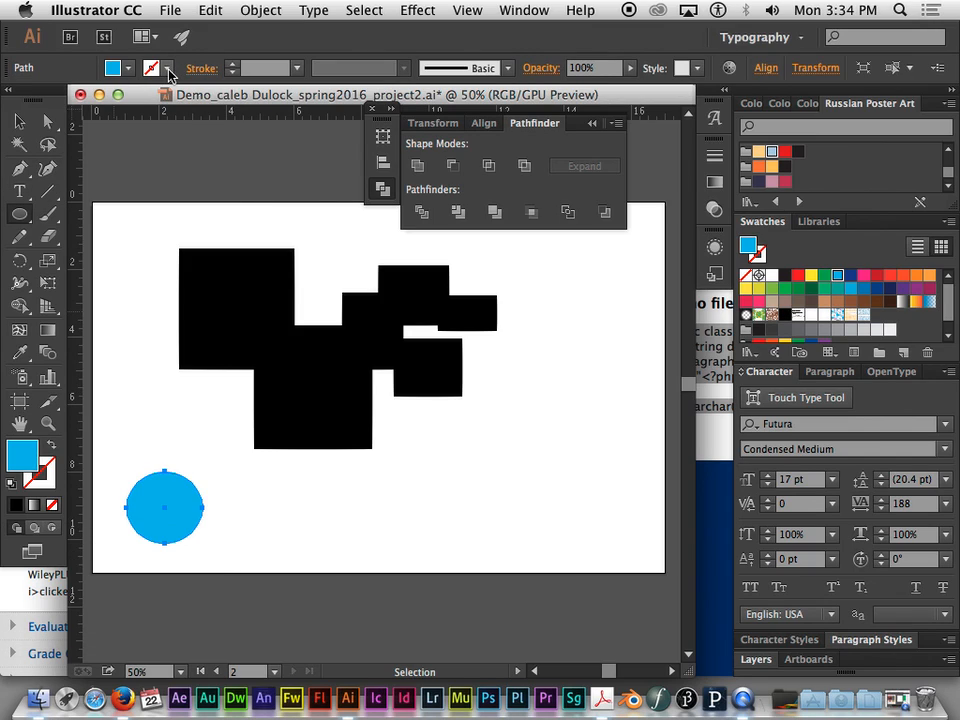
click(169, 70)
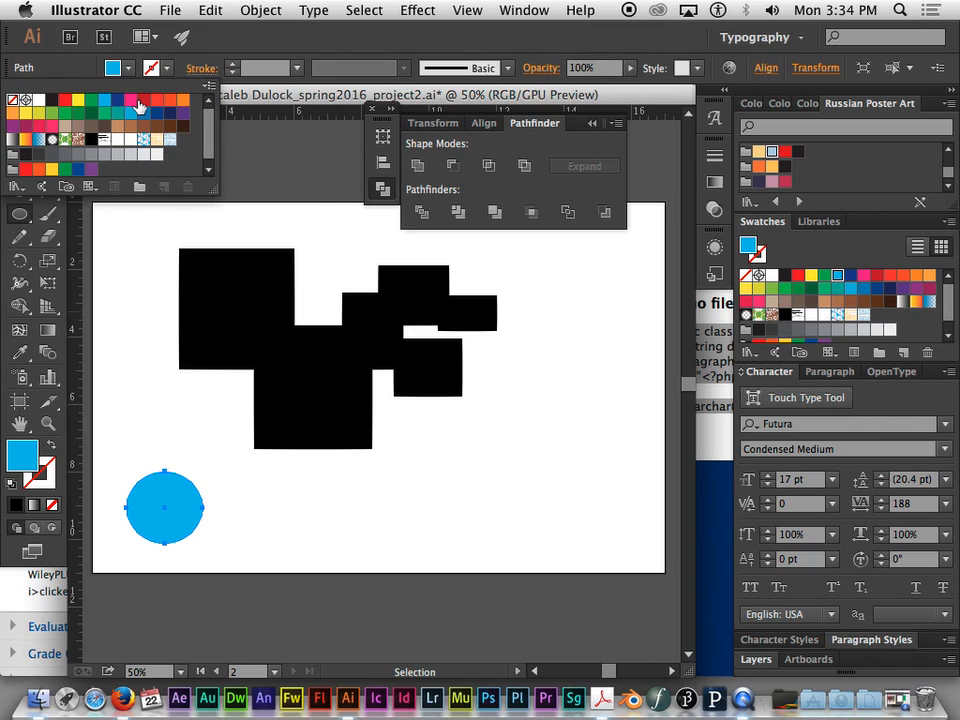
click(143, 100)
click(235, 64)
click(235, 64)
click(235, 64)
click(235, 64)
click(235, 64)
click(235, 64)
click(235, 64)
click(235, 64)
click(235, 64)
click(235, 64)
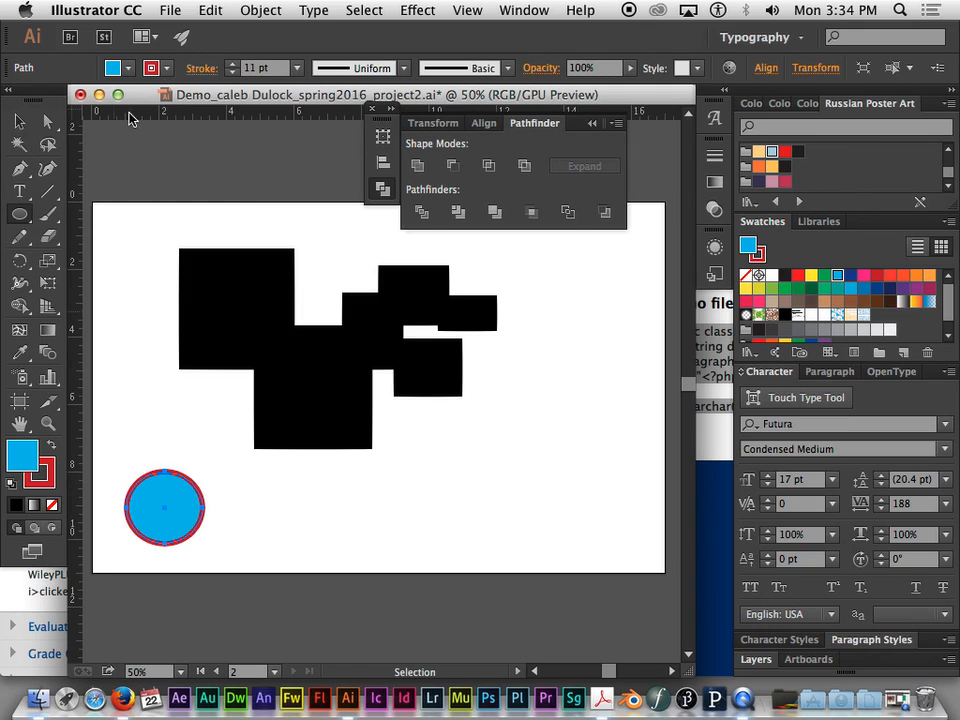
- Draw a chain of overlapping cyan ellipses with red outlines around and to the right of the first circle, leaving them deselected
click(20, 122)
click(20, 215)
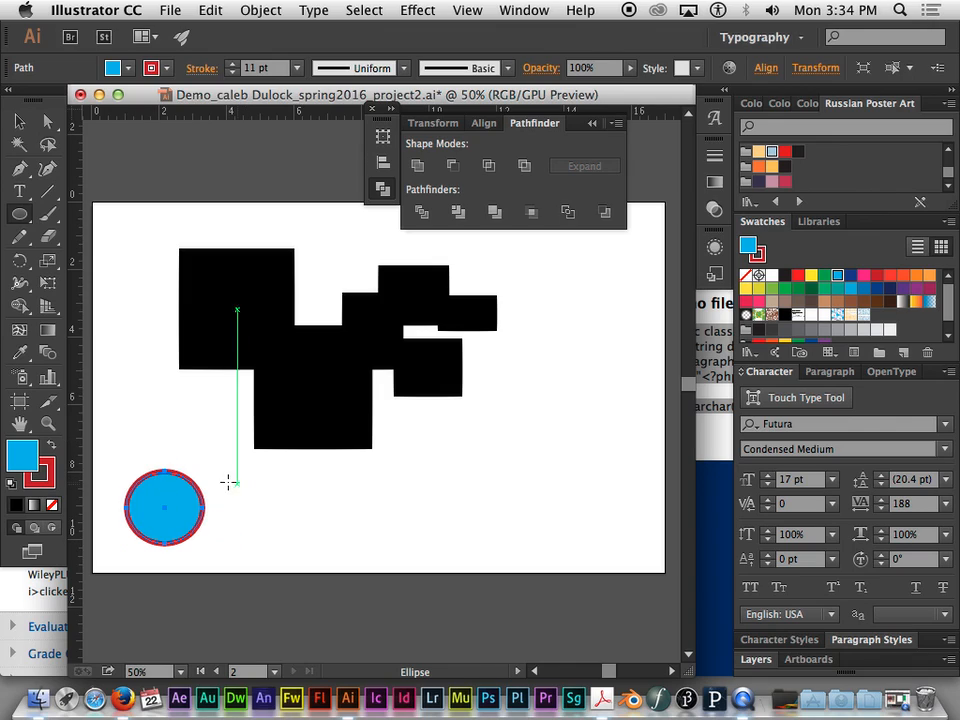
mouse_move(228, 480)
mouse_down()
mouse_move(206, 514)
mouse_move(168, 540)
mouse_up()
drag(238, 535, 153, 596)
drag(238, 490, 209, 520)
drag(266, 505, 216, 556)
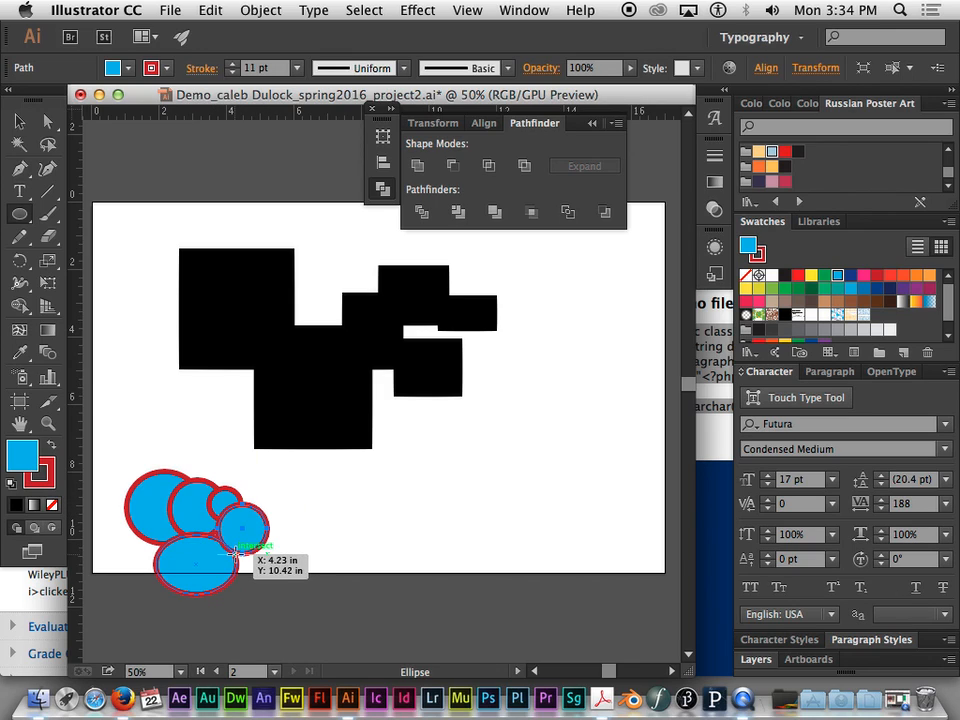
drag(135, 420, 194, 486)
drag(339, 497, 238, 597)
drag(314, 451, 363, 557)
click(19, 121)
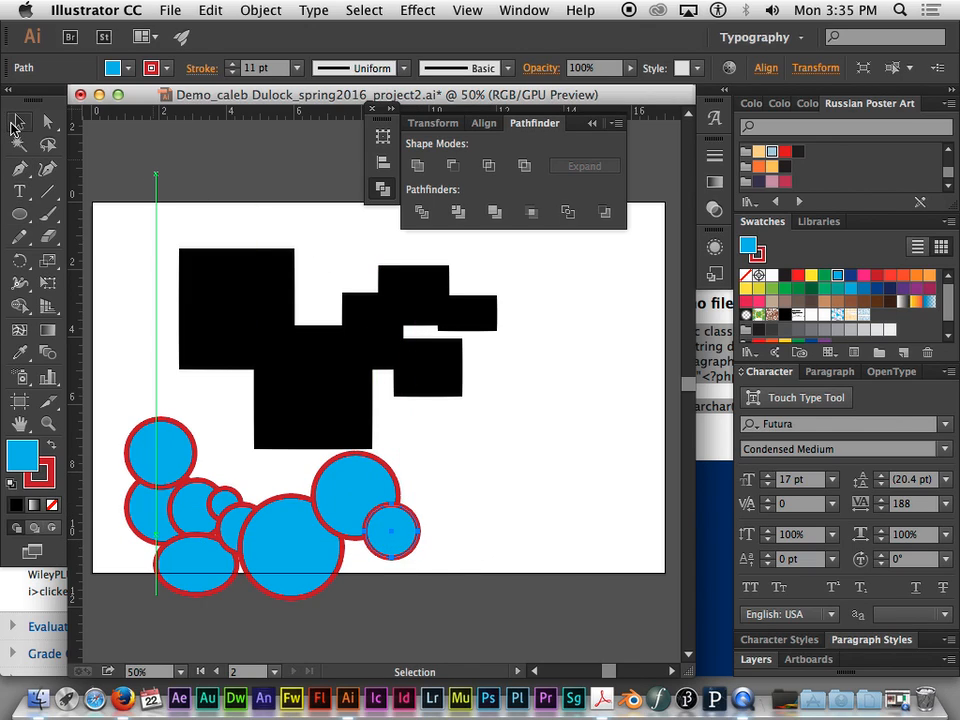
click(492, 420)
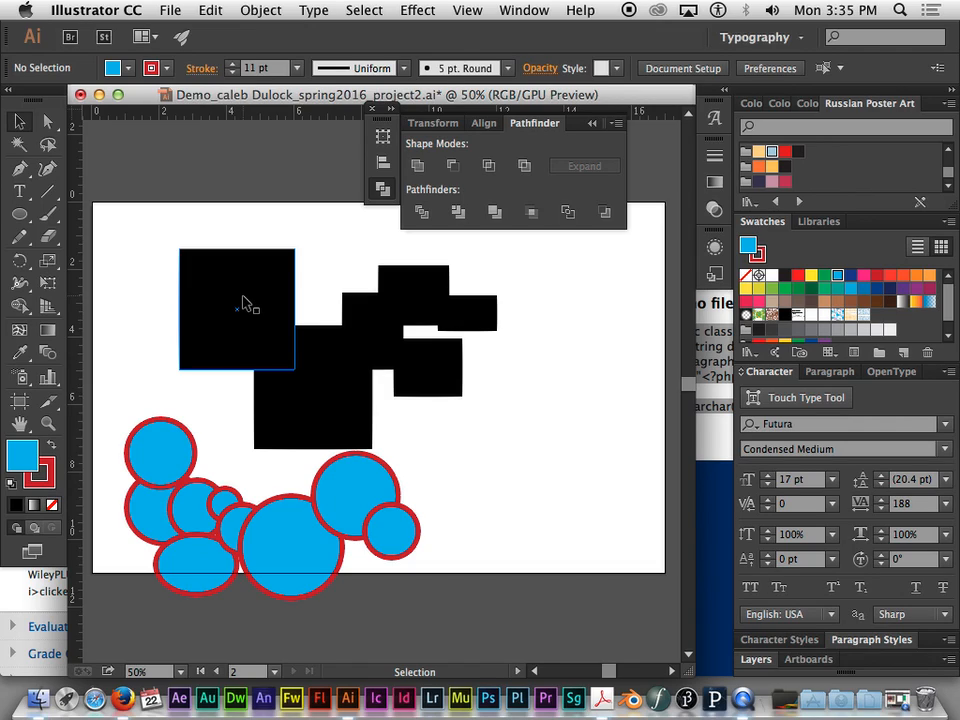
- Shift the large upper-left black rectangle and the lower black rectangle slightly left, keeping them overlapping
click(348, 368)
click(366, 392)
click(547, 328)
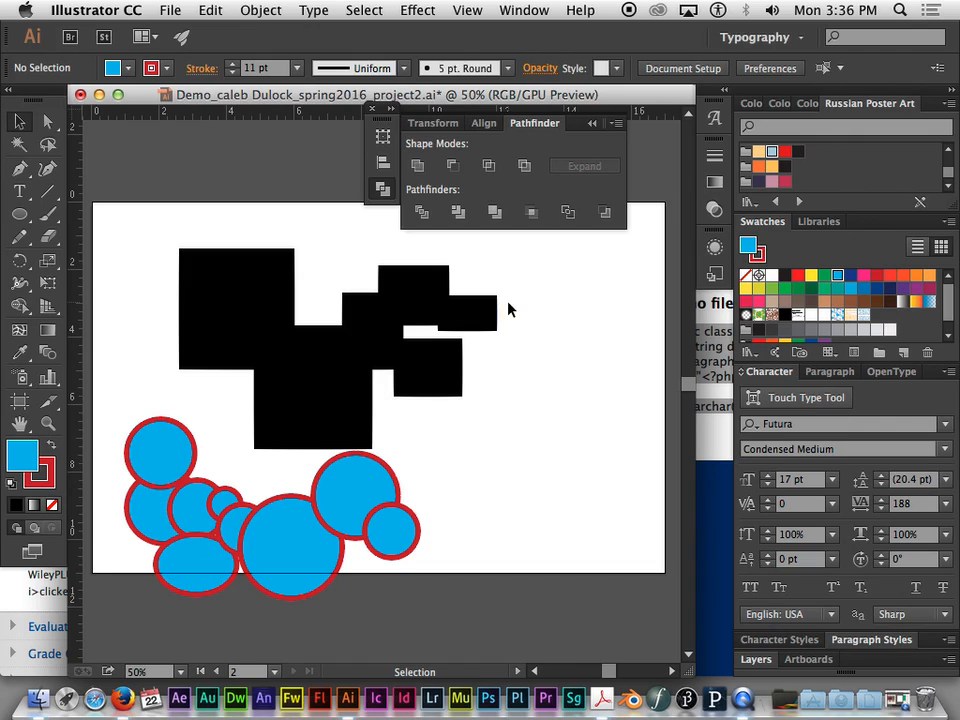
click(376, 344)
drag(376, 344, 369, 317)
click(467, 315)
click(251, 317)
drag(258, 329, 236, 329)
click(360, 399)
mouse_move(360, 399)
mouse_down()
mouse_move(343, 388)
mouse_move(352, 418)
mouse_up()
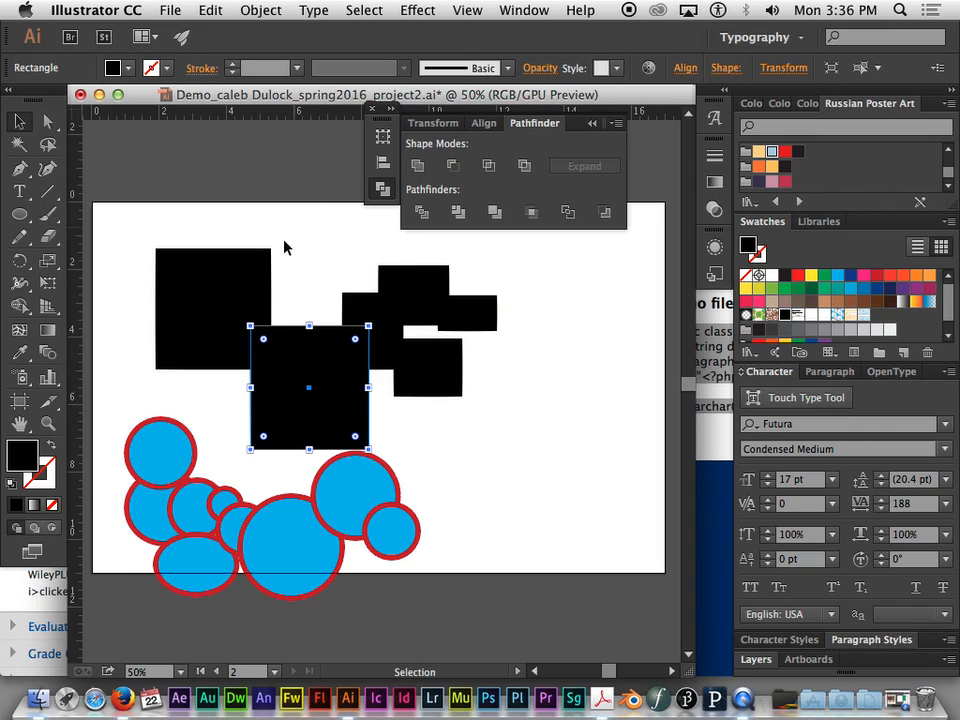
- Try Unite and Minus Front on the whole group of black rectangles, undoing each operation
drag(210, 232, 500, 381)
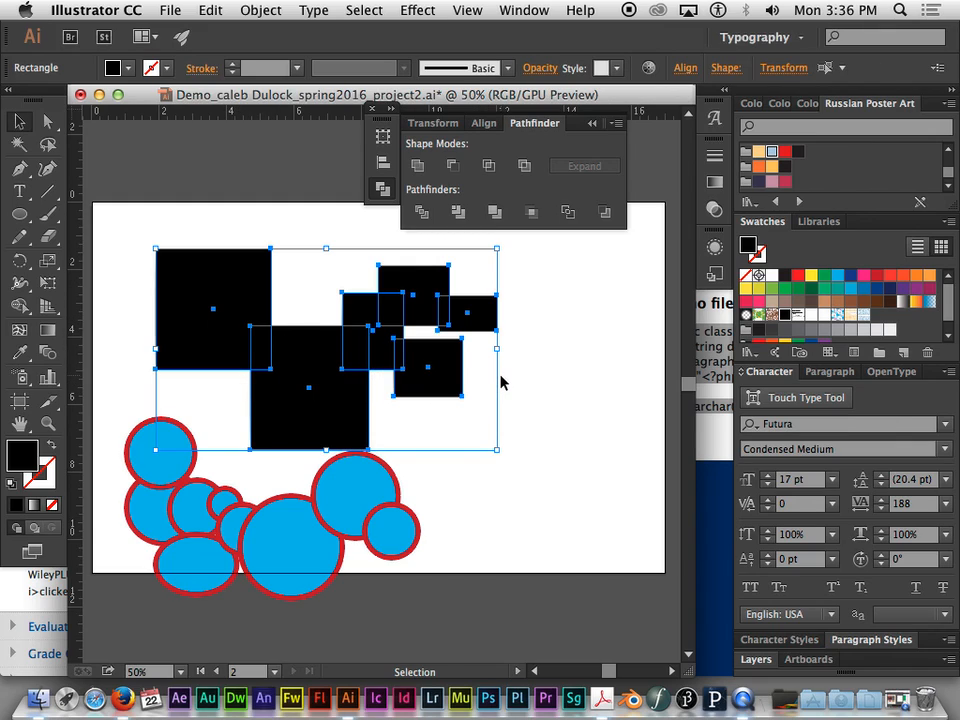
click(419, 167)
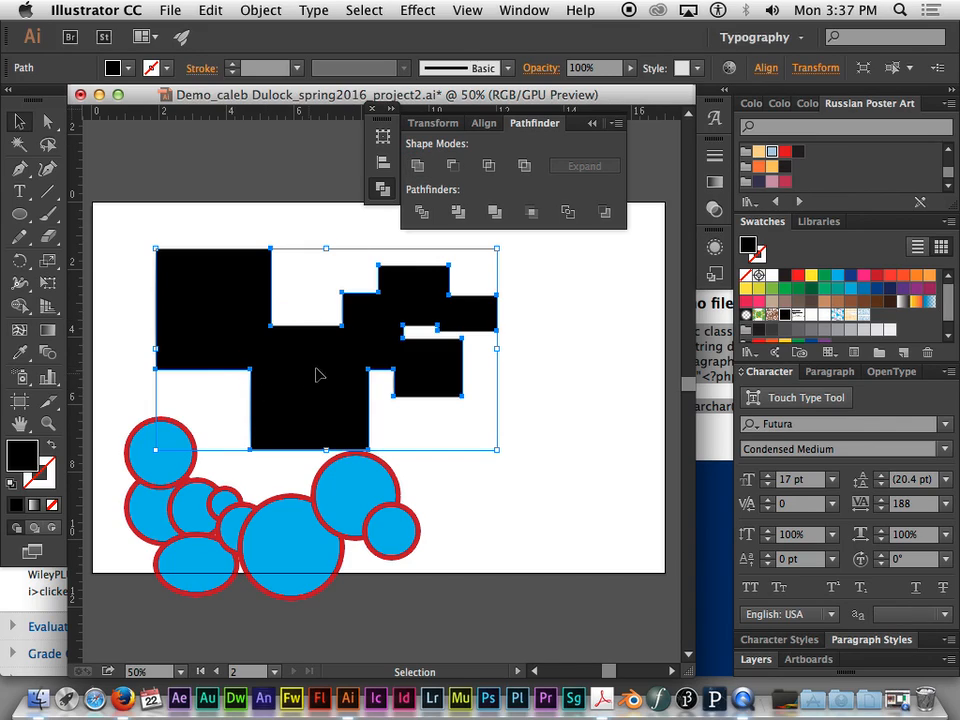
click(420, 166)
key(super+z)
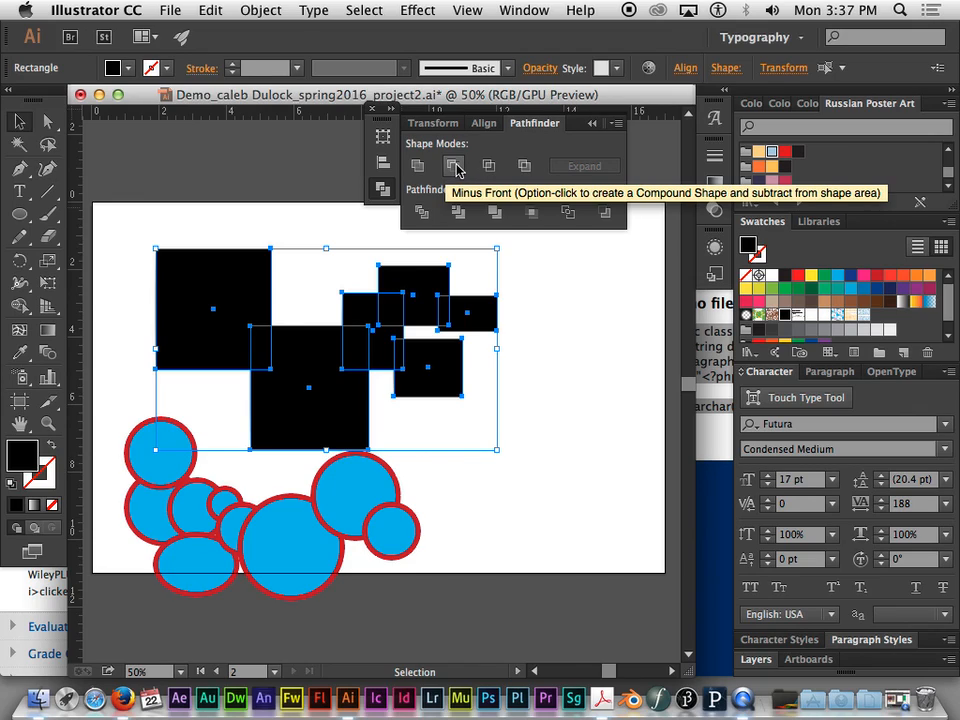
click(455, 166)
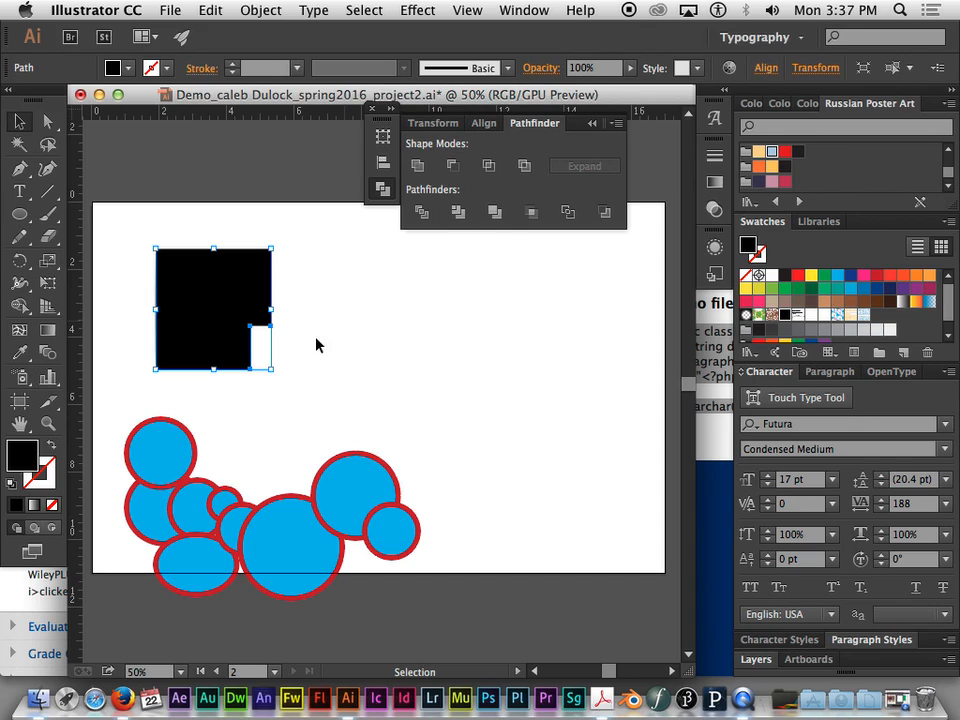
key(super+z)
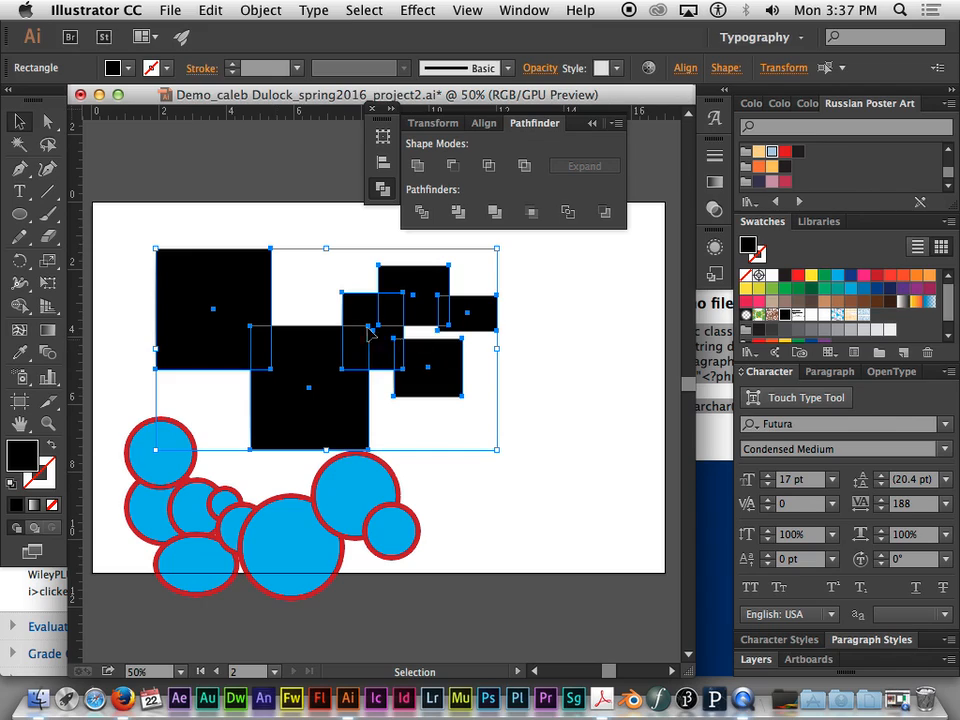
- Move three smaller black rectangles so they overlap the top edge, left edge and centre of the large upper-left rectangle
click(311, 236)
drag(363, 321, 252, 231)
drag(430, 288, 168, 300)
drag(461, 315, 229, 322)
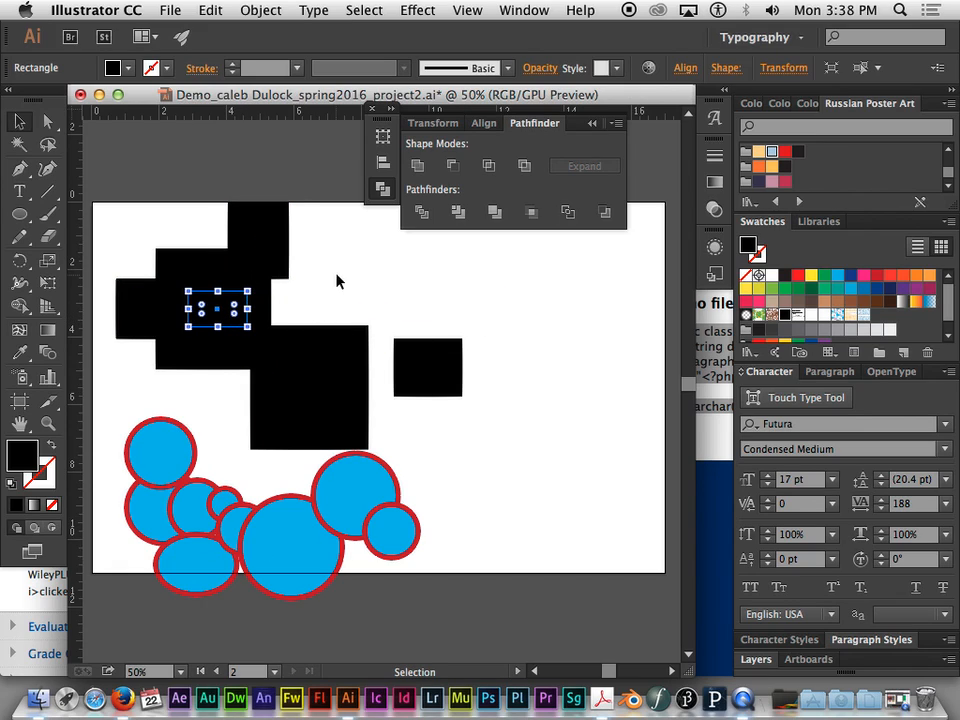
- Try Minus Front on the large upper-left rectangle and the rectangles overlapping it, undoing each attempt
drag(279, 240, 133, 388)
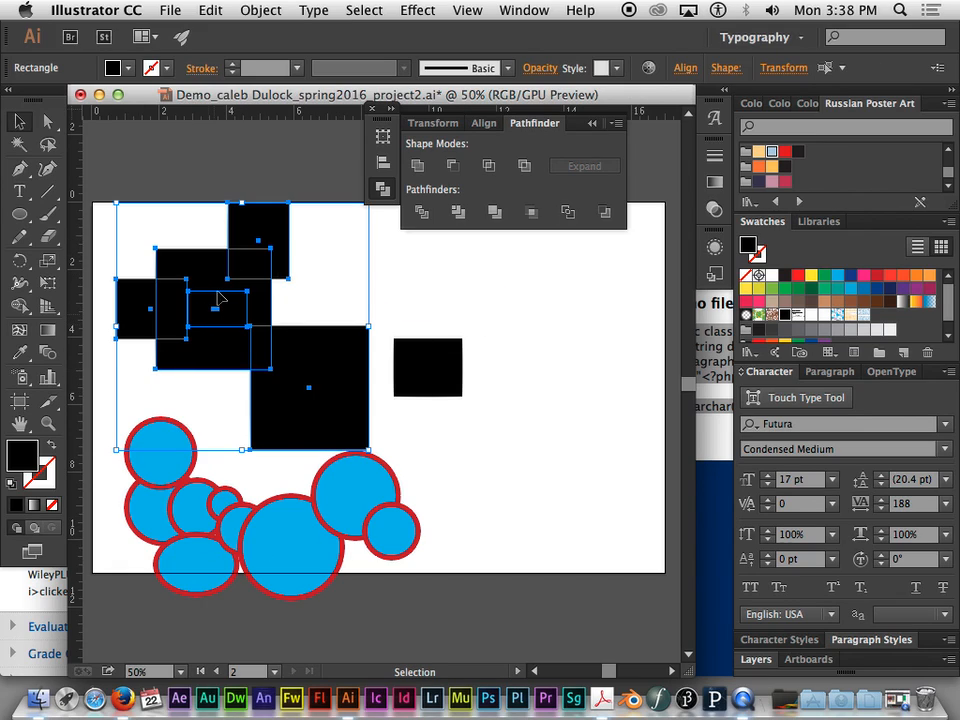
click(452, 165)
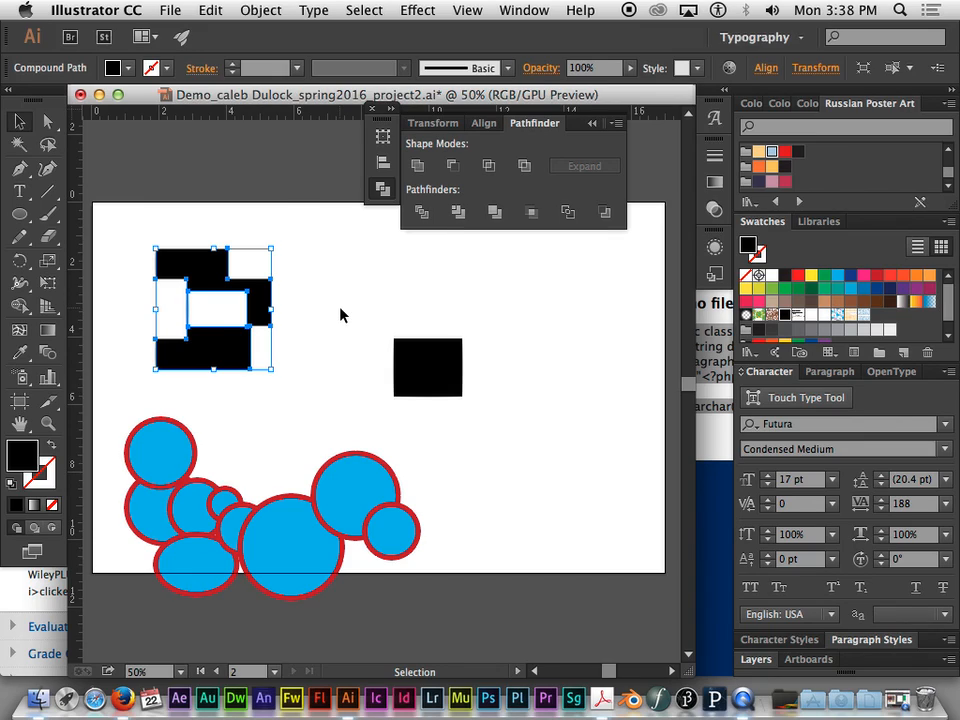
key(super+z)
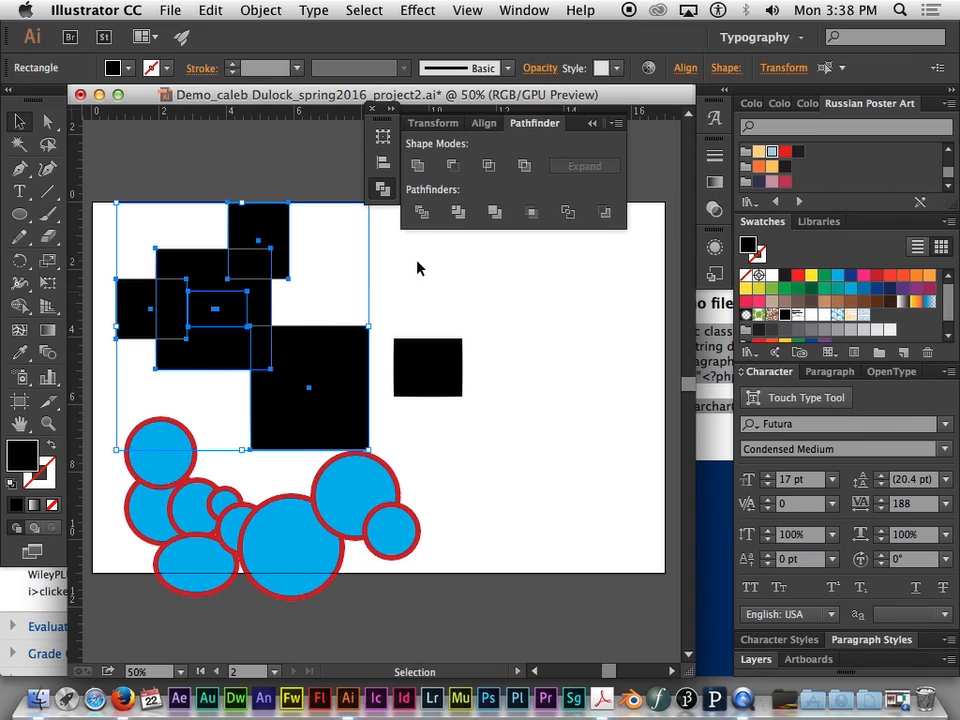
click(452, 165)
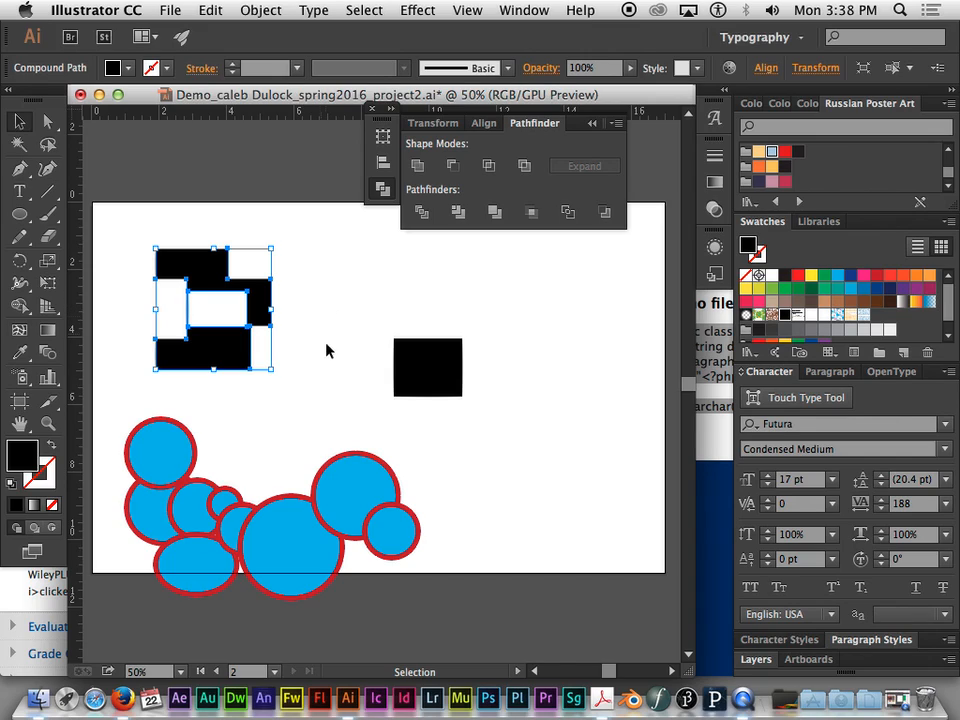
key(super+z)
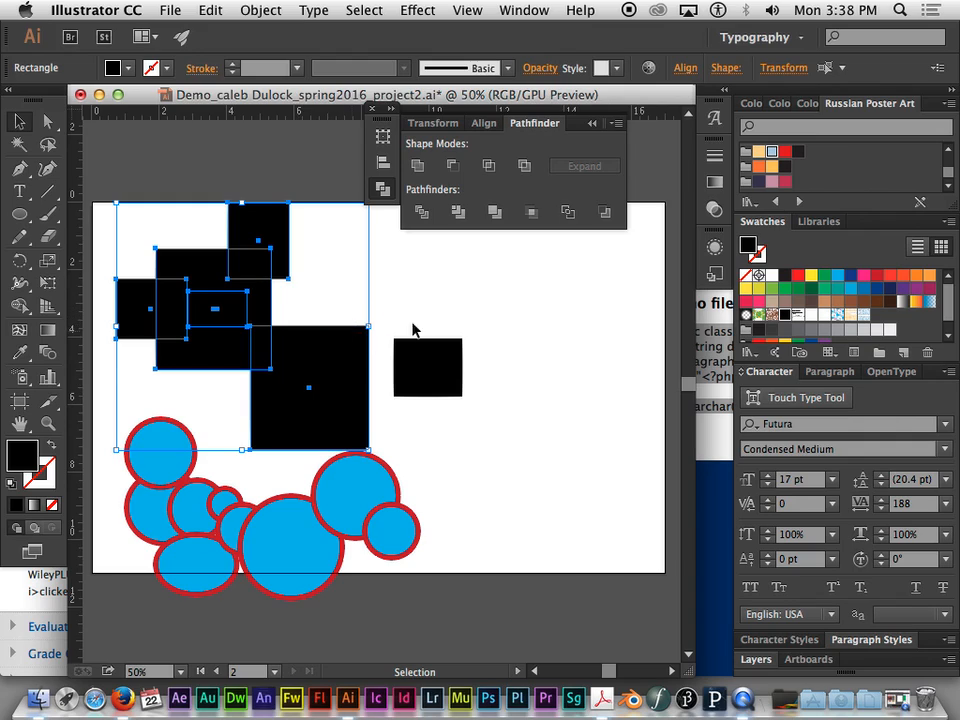
- Move the large lower rectangle clear of the cluster and place the separate small rectangle inside it
click(413, 330)
click(337, 360)
drag(334, 348, 390, 300)
click(447, 372)
drag(447, 374, 382, 349)
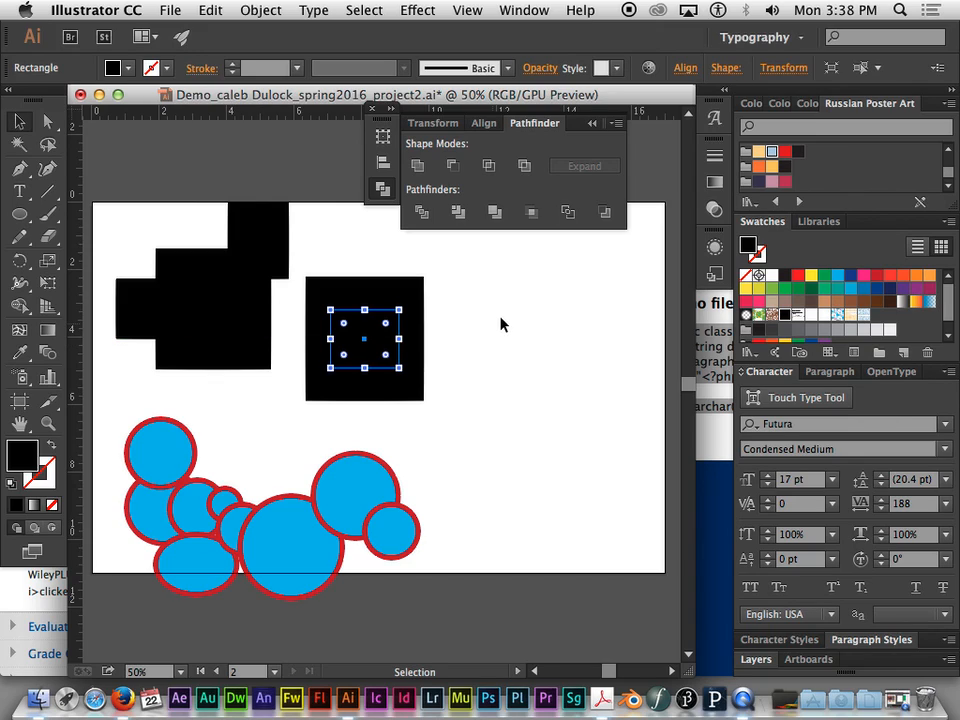
- Cut the small rectangle out of the larger one with Minus Front and move the resulting frame slightly right
drag(487, 289, 345, 358)
click(452, 167)
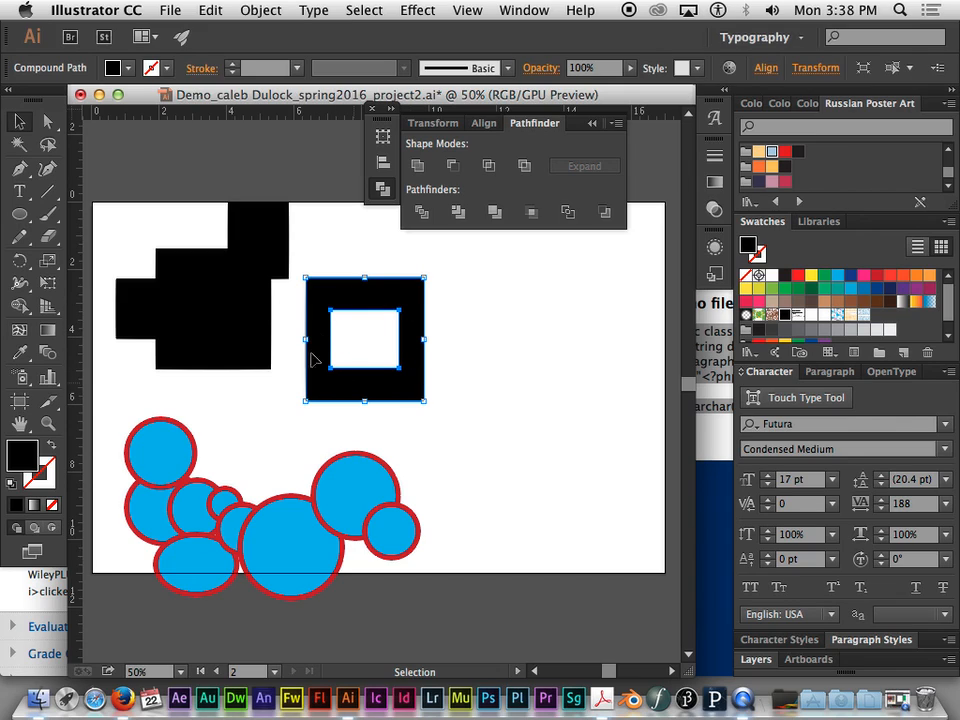
mouse_move(403, 295)
mouse_down()
mouse_move(508, 281)
mouse_move(407, 274)
mouse_up()
drag(401, 321, 445, 312)
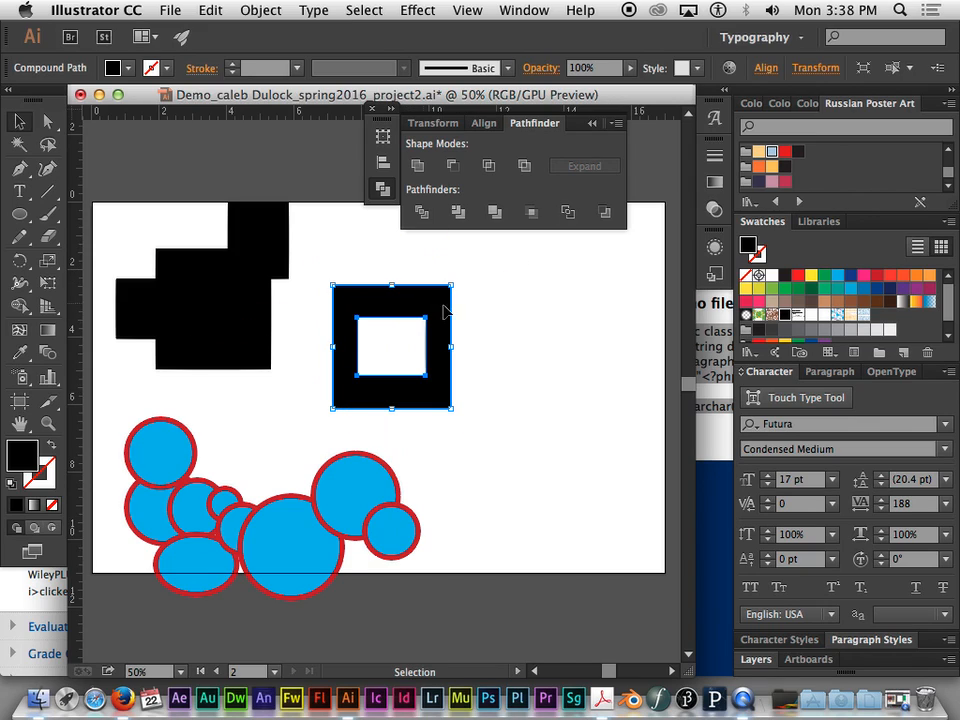
- Undo the Minus Front cut-out and the earlier rectangle moves to restore the original cluster of overlapping black rectangles
click(326, 255)
key(super+z)
key(super+z)
key(super+z)
key(super+z)
key(super+z)
key(super+z)
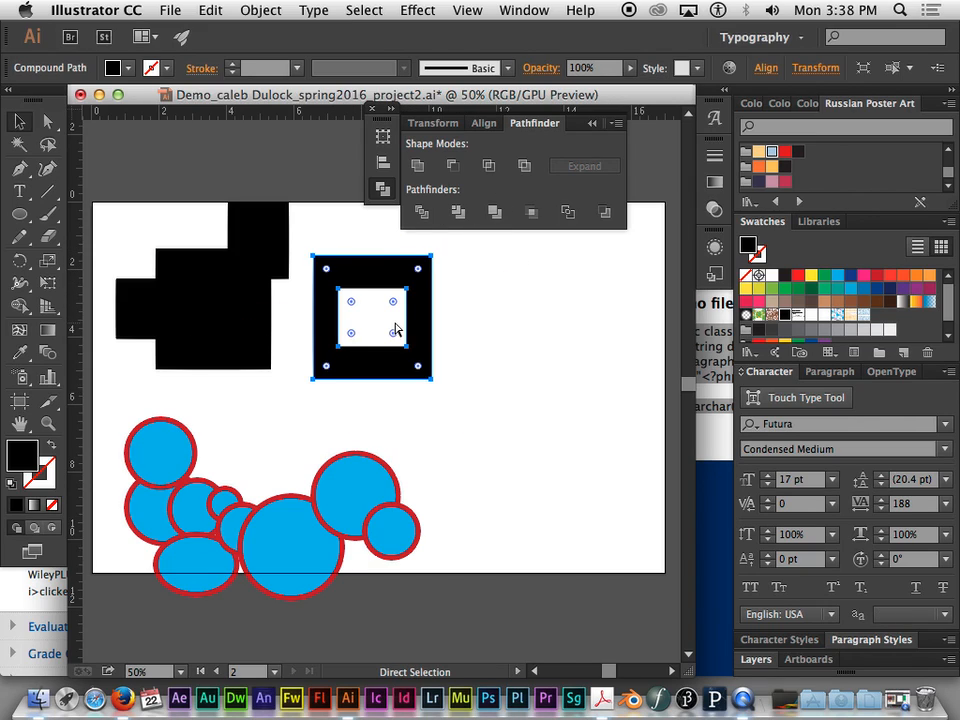
key(super+z)
key(super+z)
key(super+z)
key(super+z)
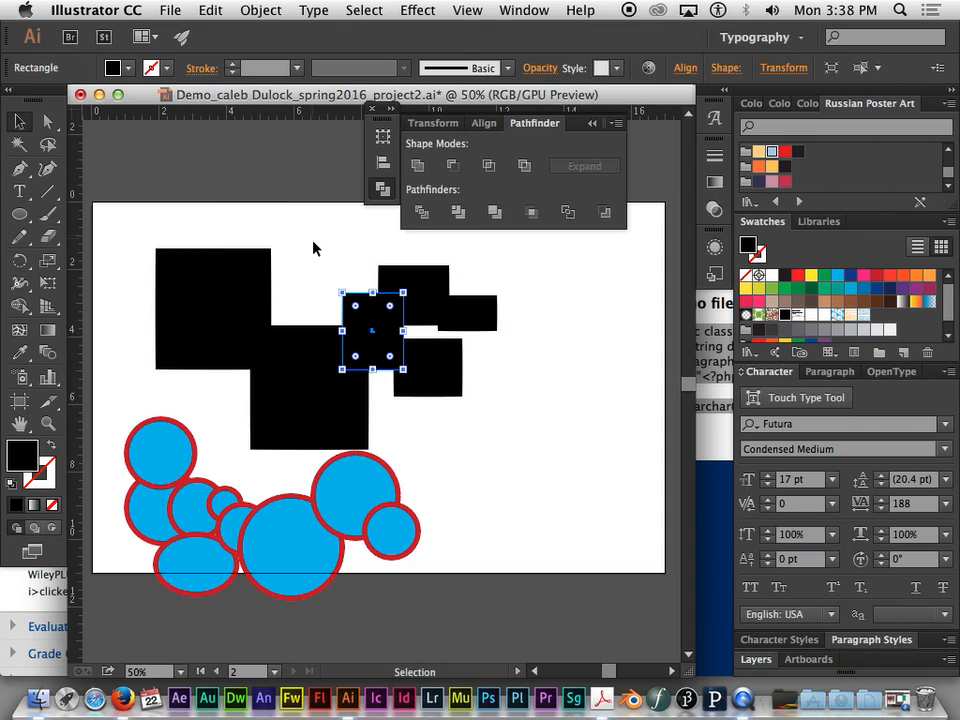
click(516, 324)
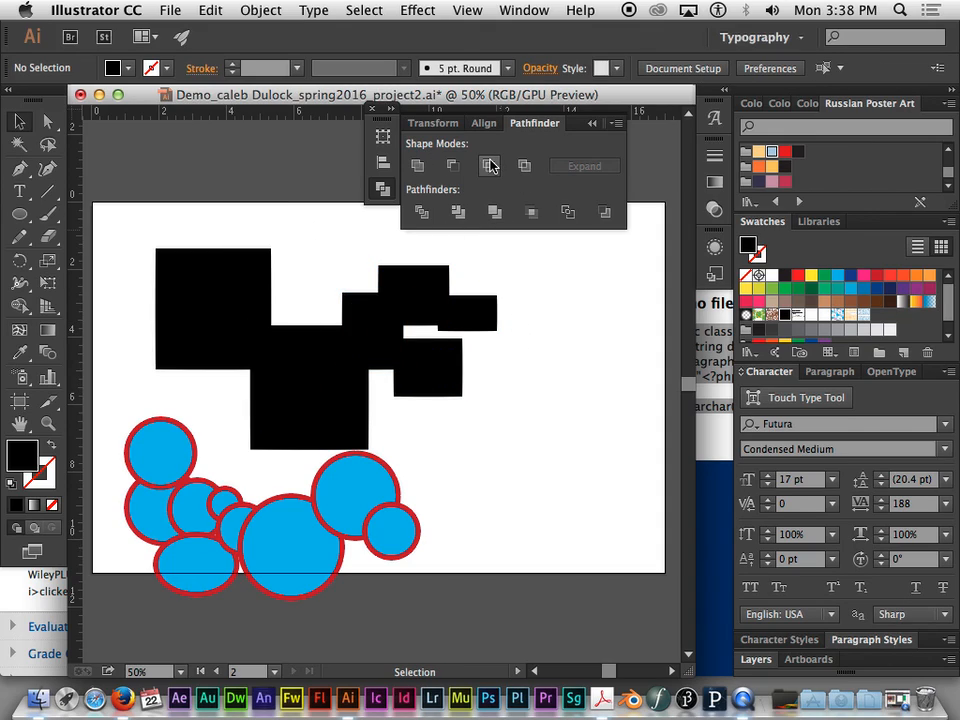
- Try the Intersect shape mode on all the black rectangles at once
drag(240, 238, 468, 400)
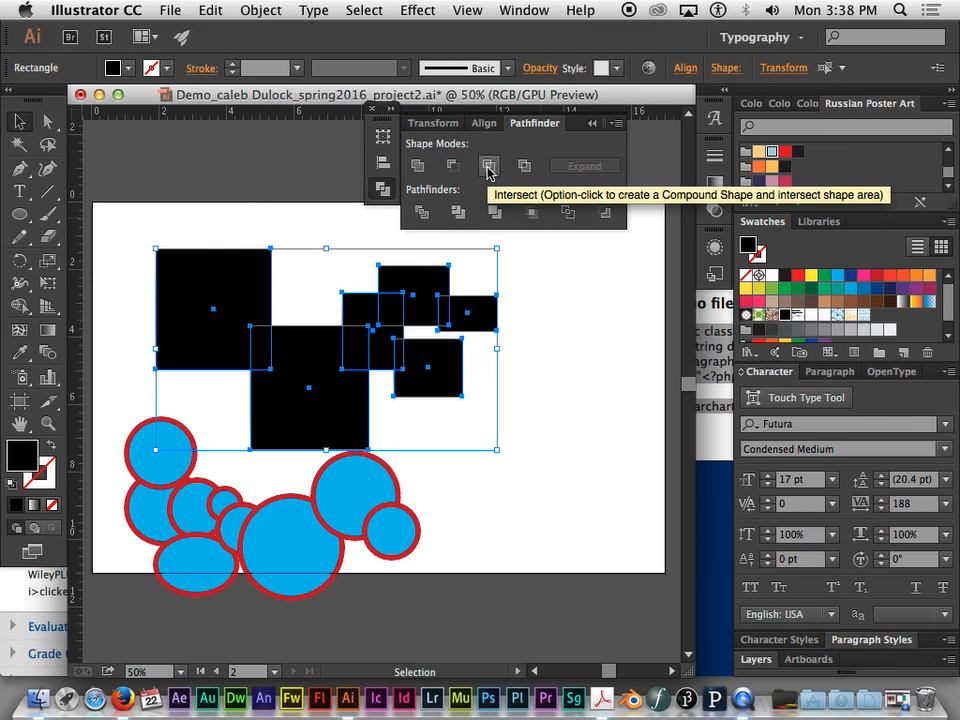
click(489, 171)
click(797, 205)
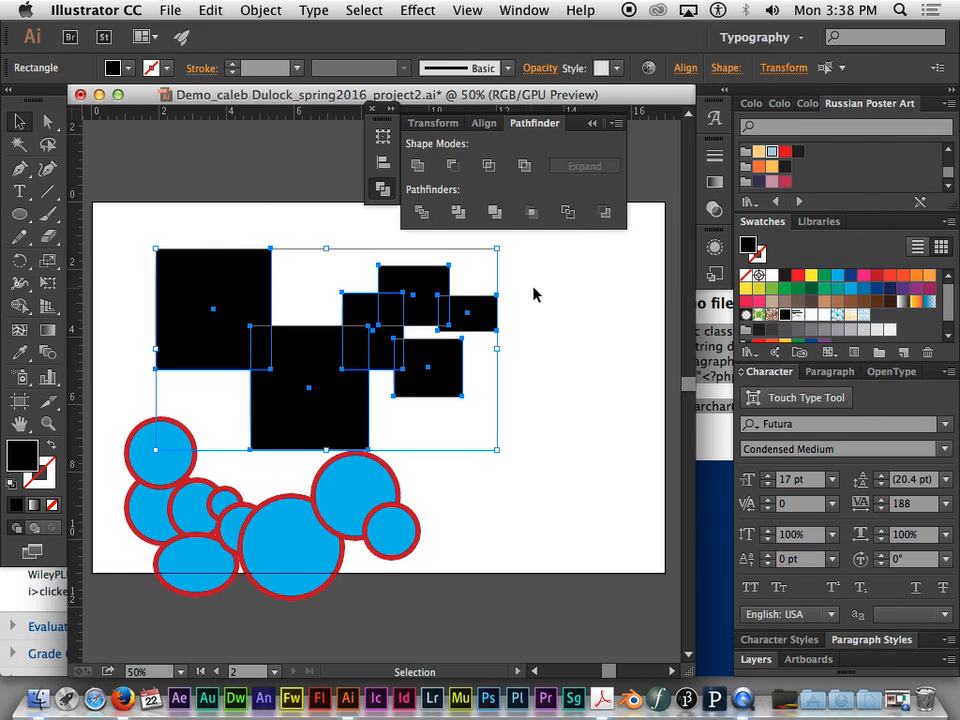
click(535, 293)
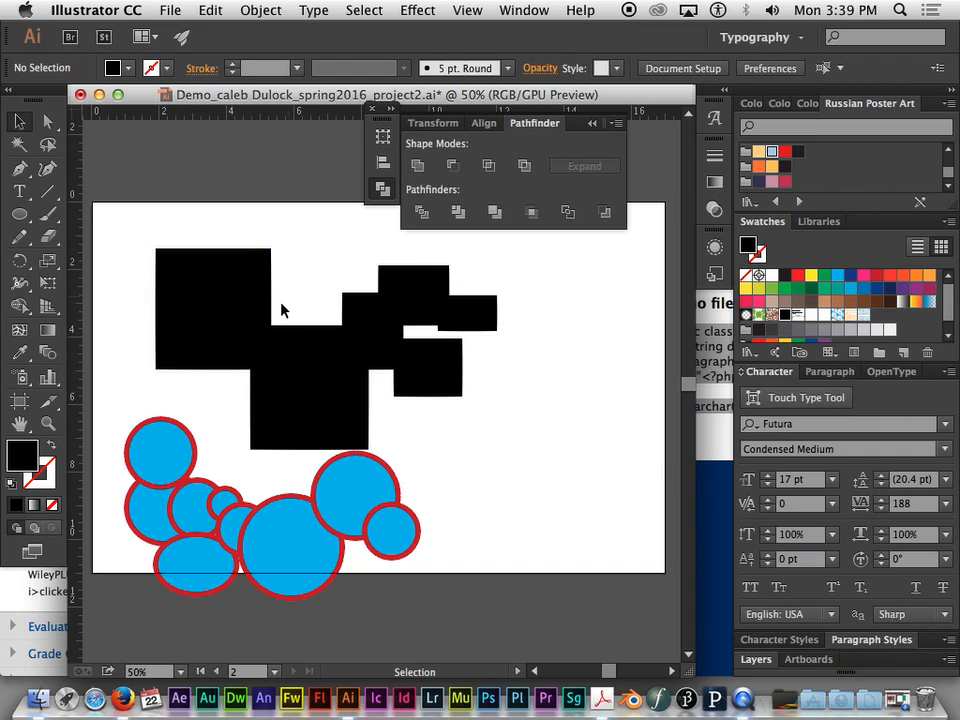
- Try Intersect on only the two large overlapping black rectangles and undo it
click(248, 314)
shift+click(305, 369)
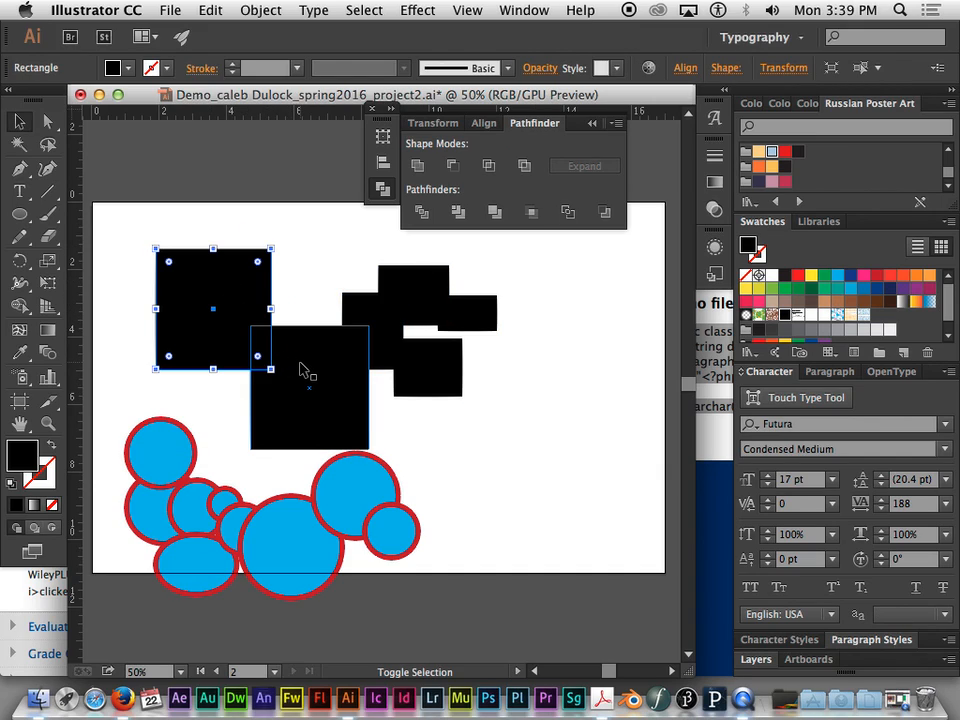
click(488, 165)
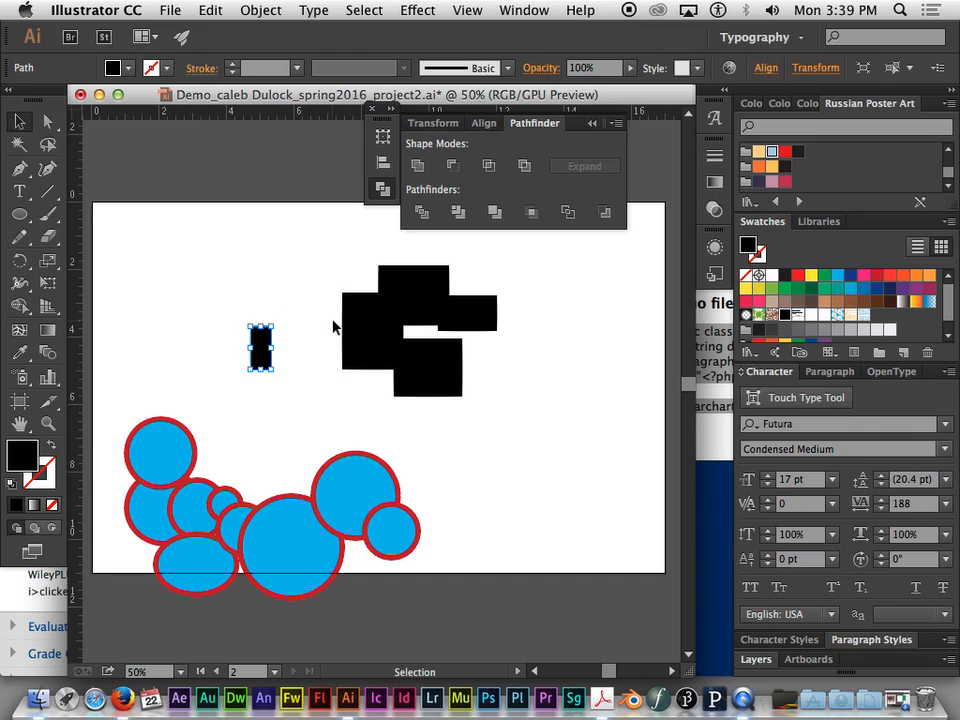
key(super+z)
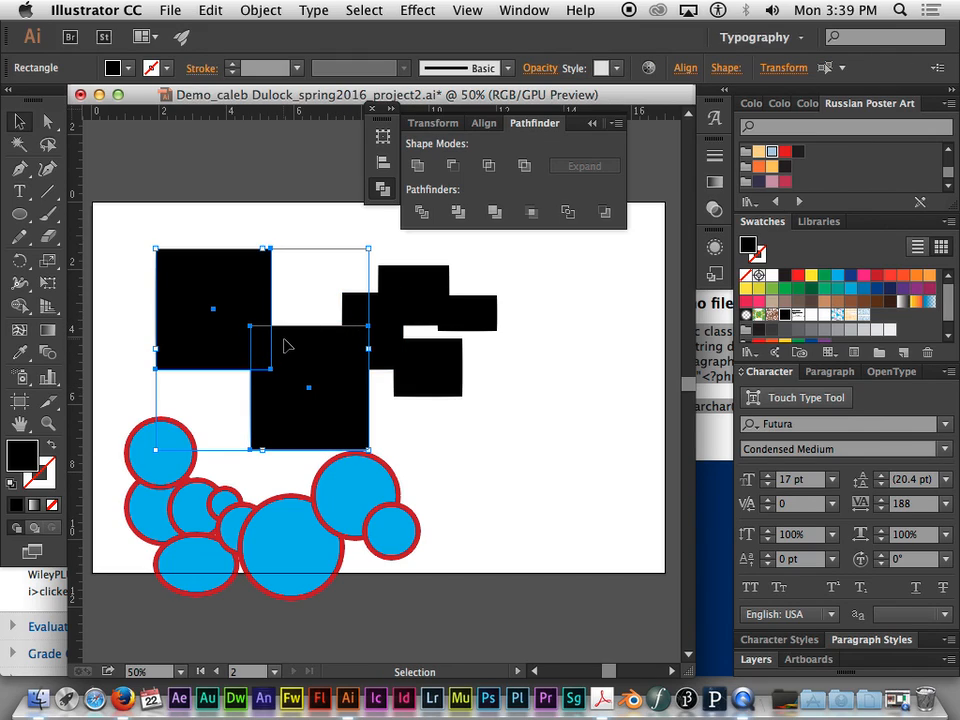
click(493, 474)
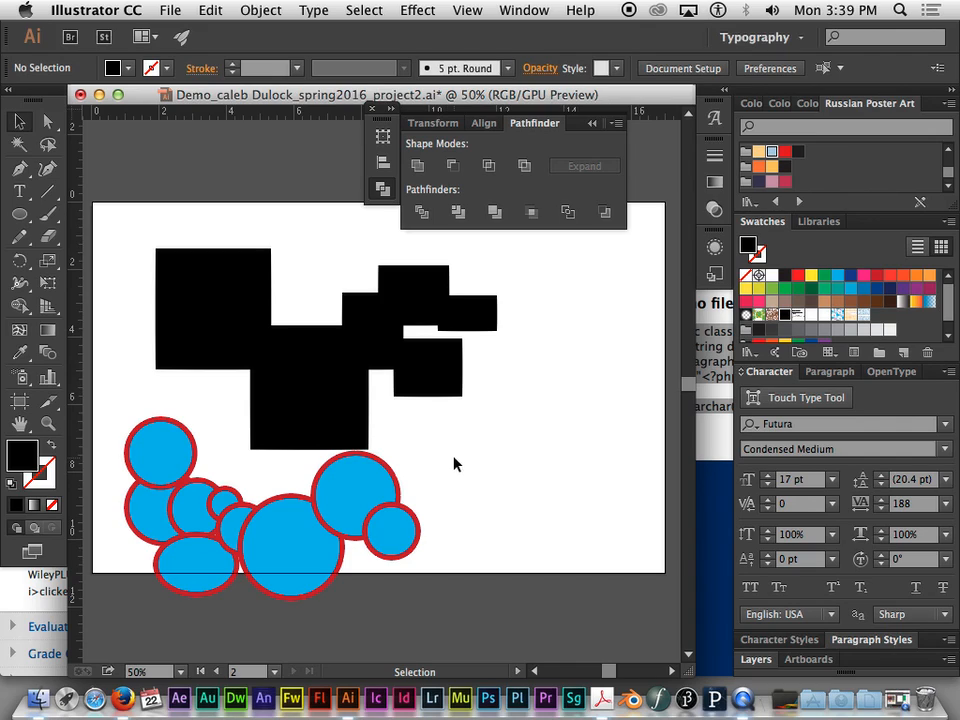
- Try Unite on the two overlapping blue circles at the right end of the chain and undo it
click(366, 491)
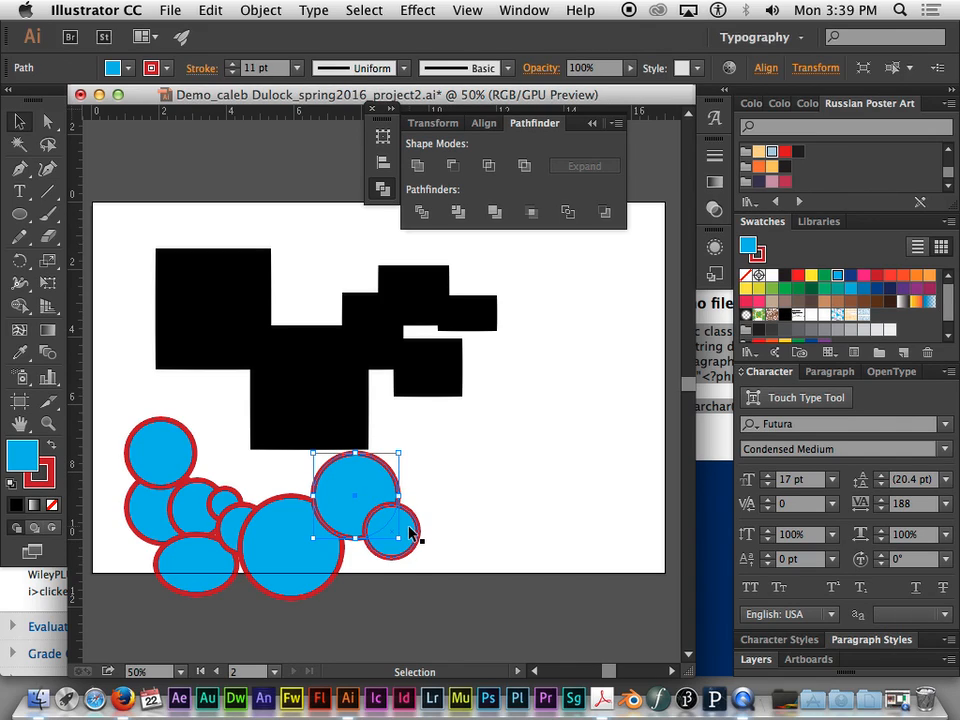
click(436, 489)
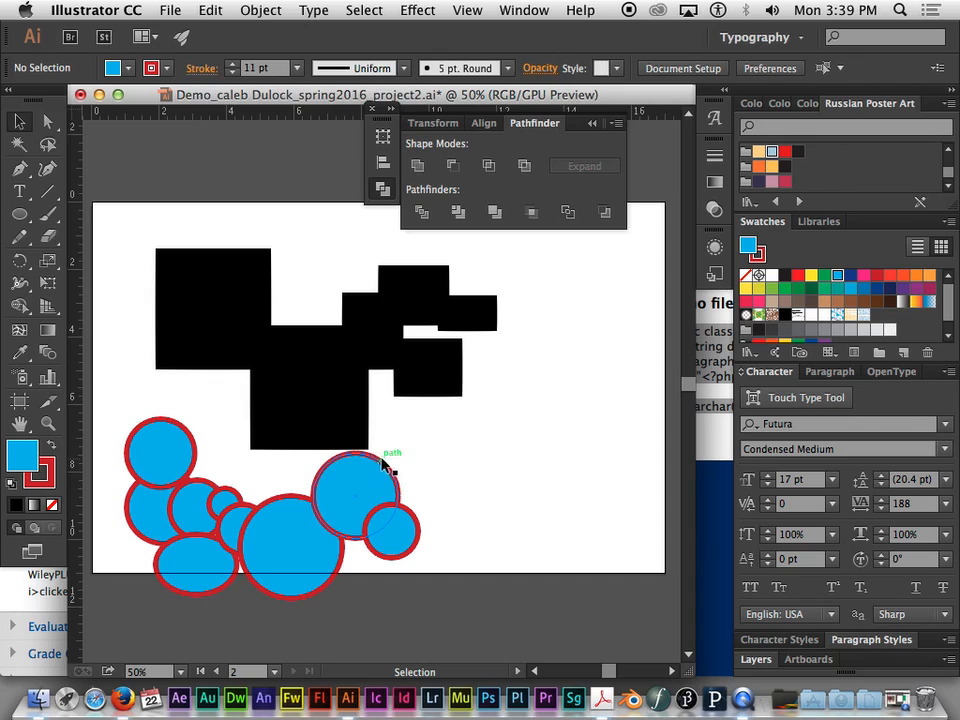
drag(446, 473, 364, 545)
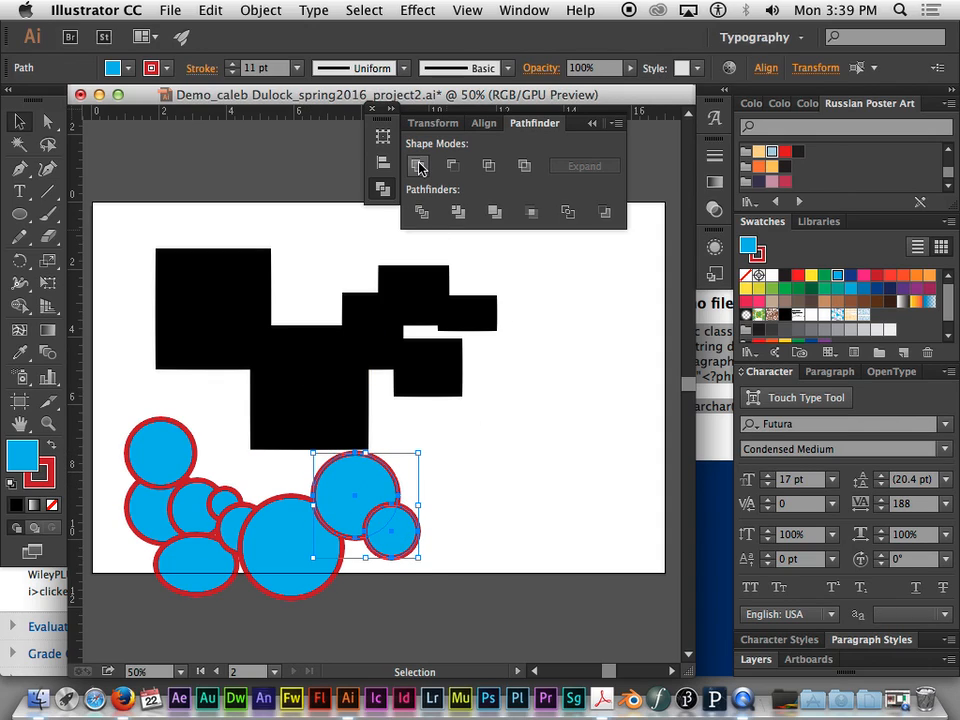
click(418, 164)
click(461, 456)
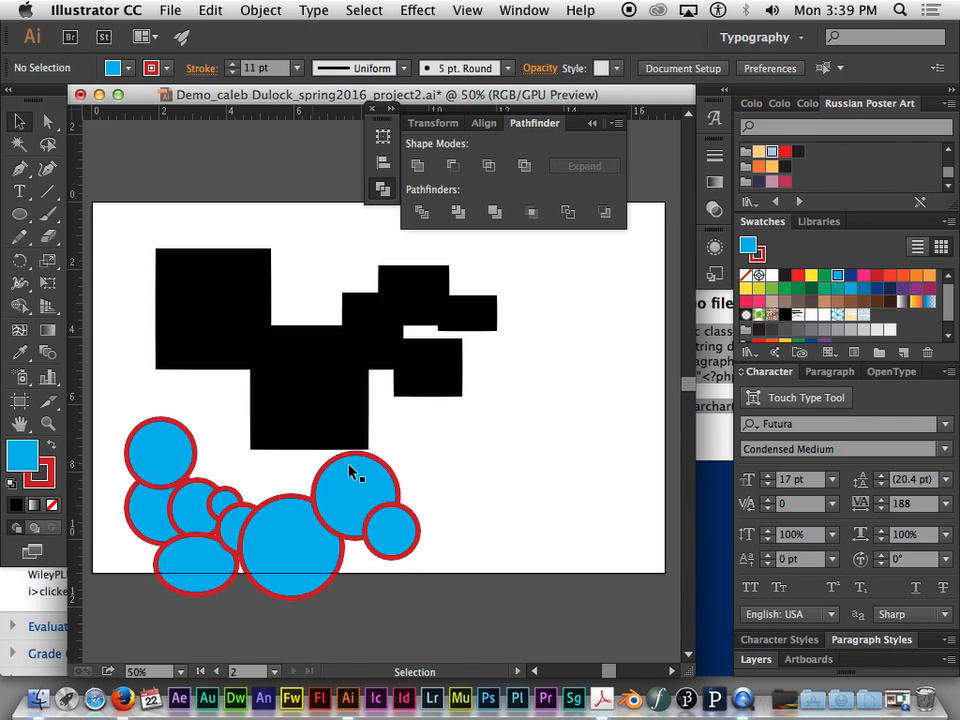
- Move the larger right-hand blue circle onto the lower black rectangle, try Unite on the pair, and undo the merge
drag(357, 487, 355, 462)
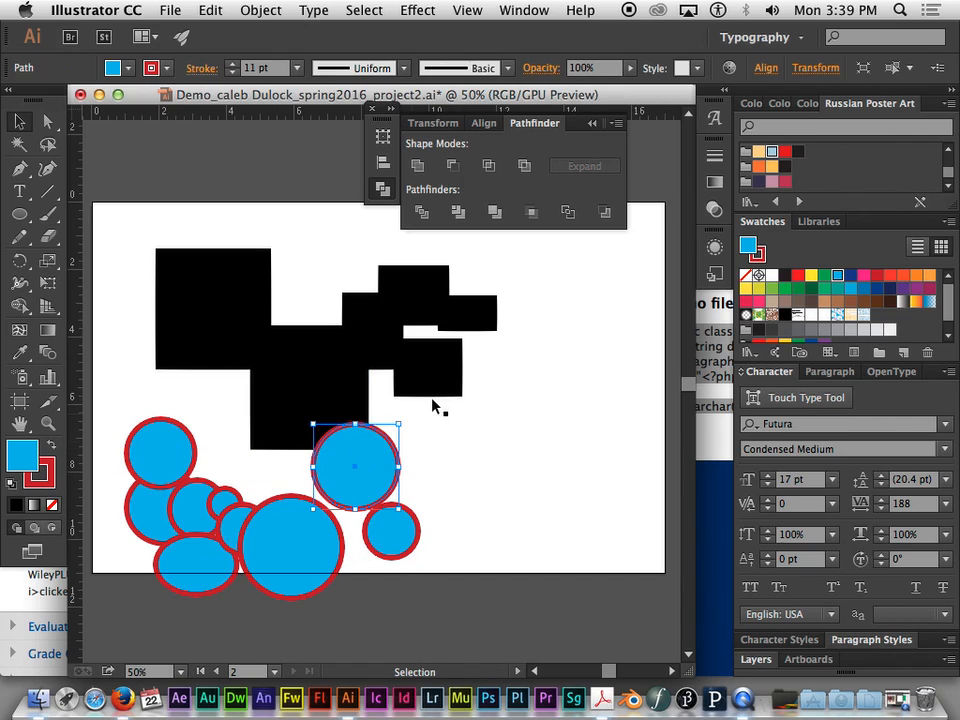
shift+click(356, 400)
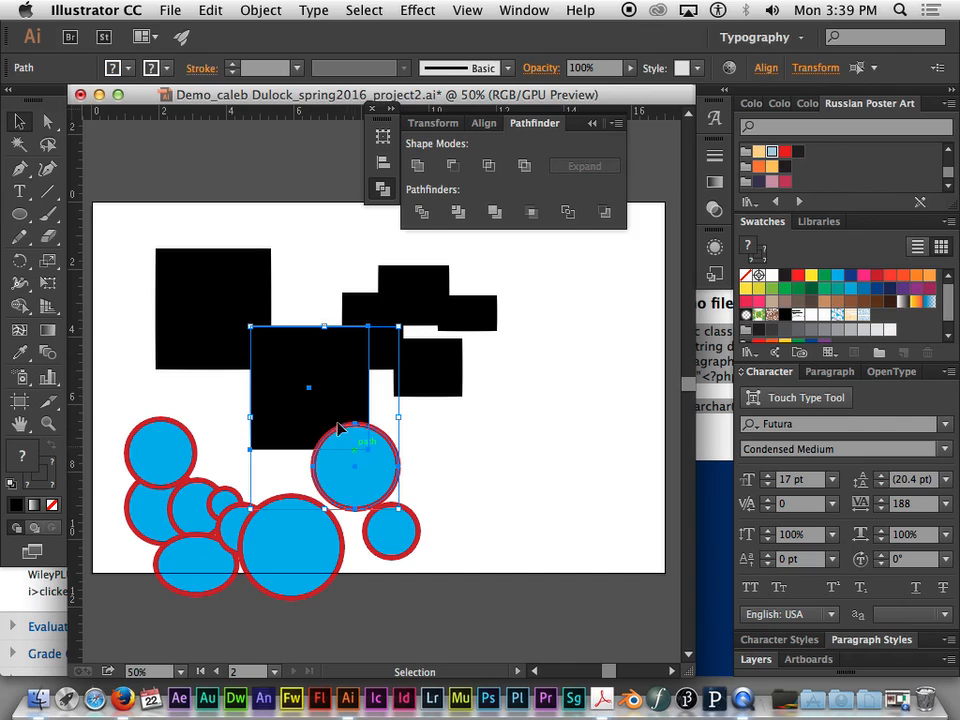
click(418, 165)
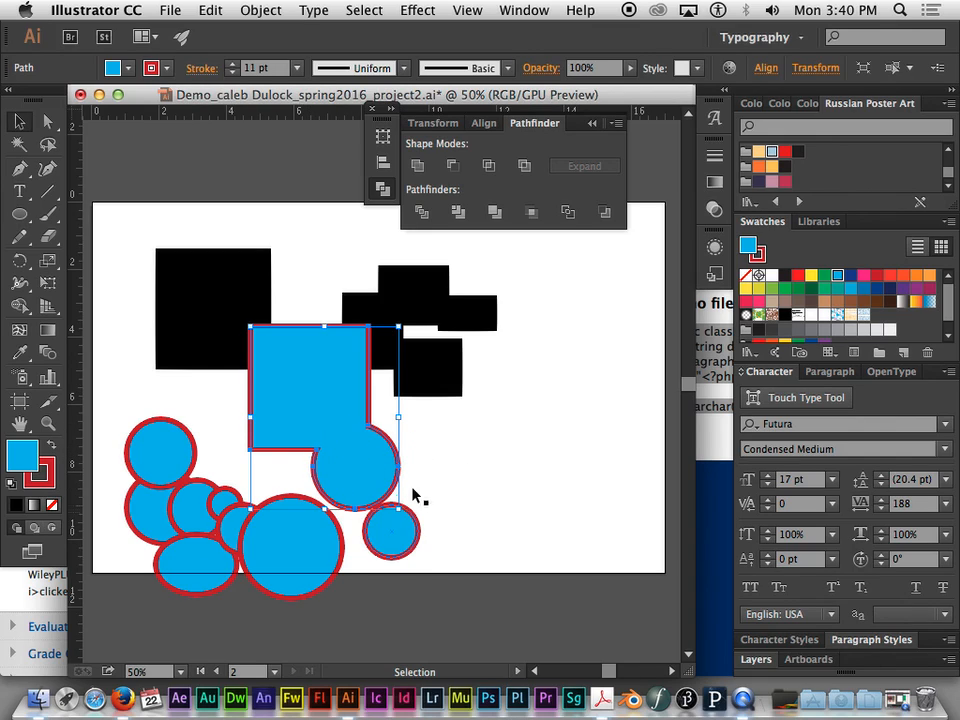
key(super+z)
- Move the blue circle back down into the circle chain and reposition the large lower rectangle overlapping the upper-left one
drag(380, 482, 373, 542)
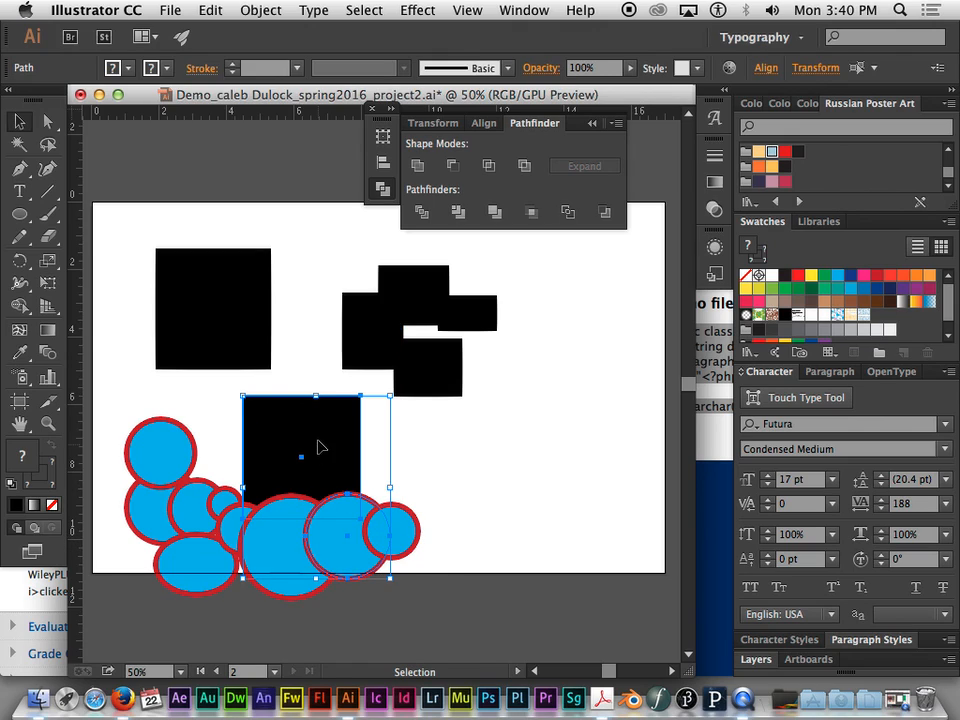
click(397, 441)
drag(340, 450, 343, 369)
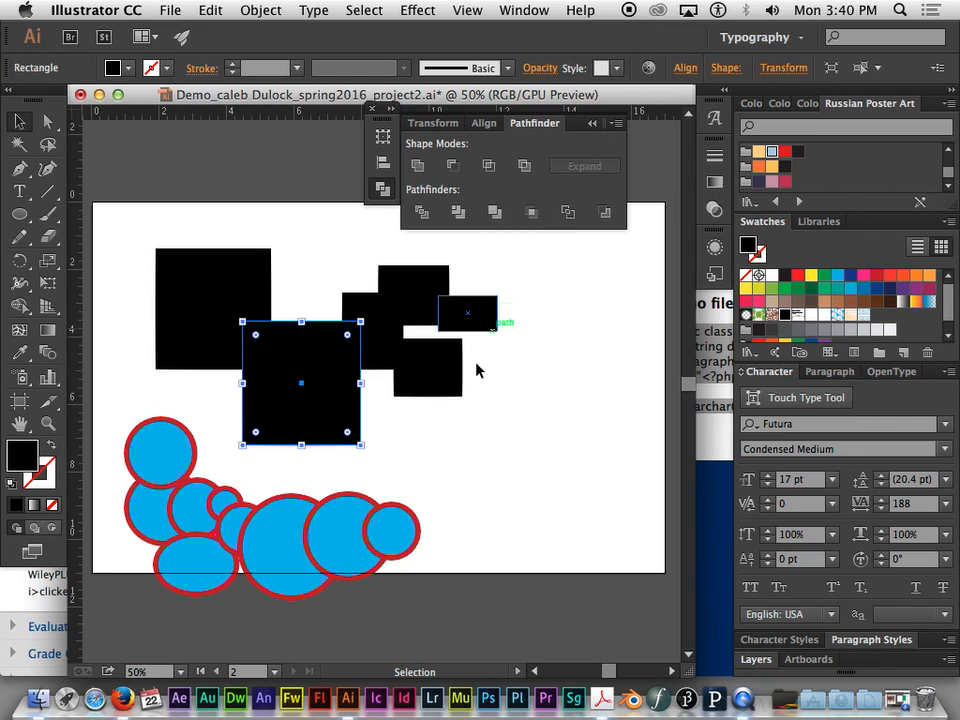
click(516, 390)
click(240, 274)
mouse_move(324, 343)
mouse_down()
mouse_move(313, 349)
mouse_move(316, 340)
mouse_up()
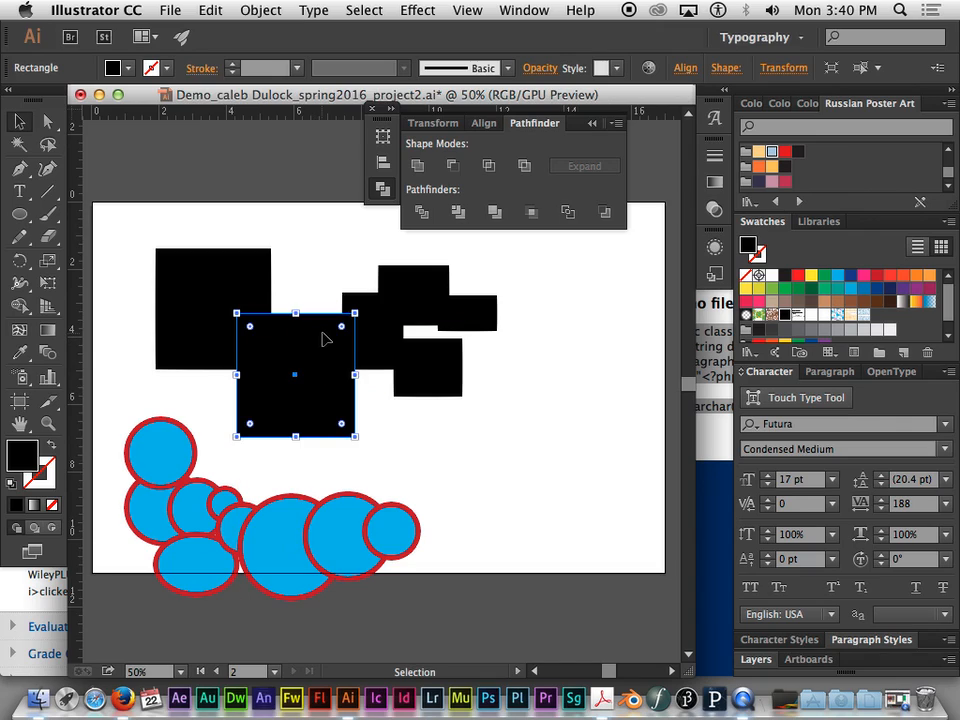
- Split all the overlapping black rectangles along their overlaps with the Divide pathfinder
drag(155, 216, 489, 401)
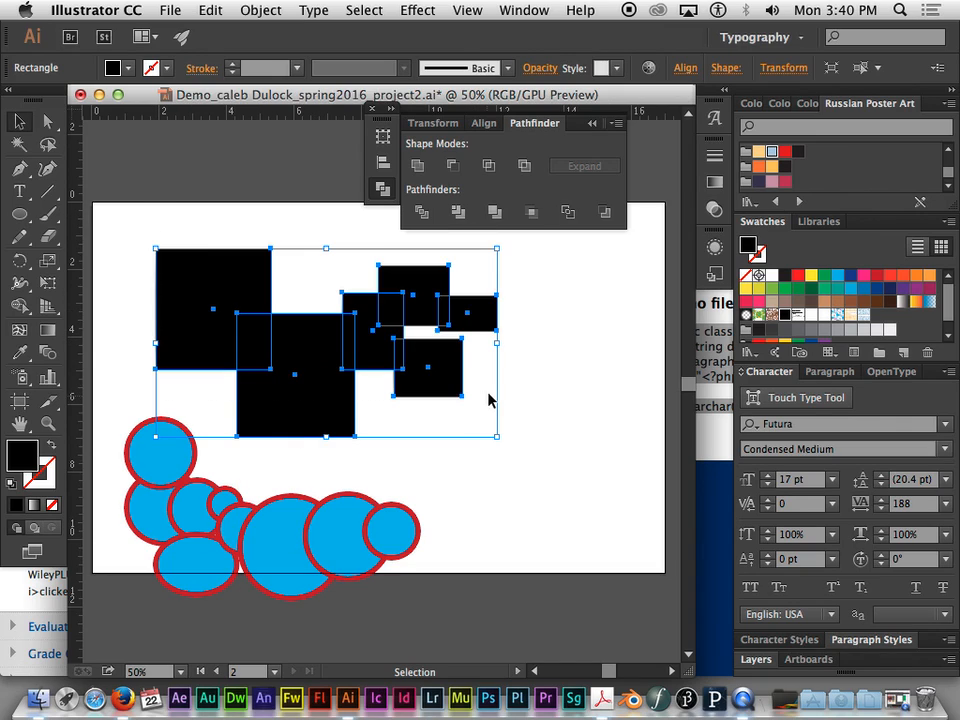
click(566, 332)
drag(201, 225, 506, 398)
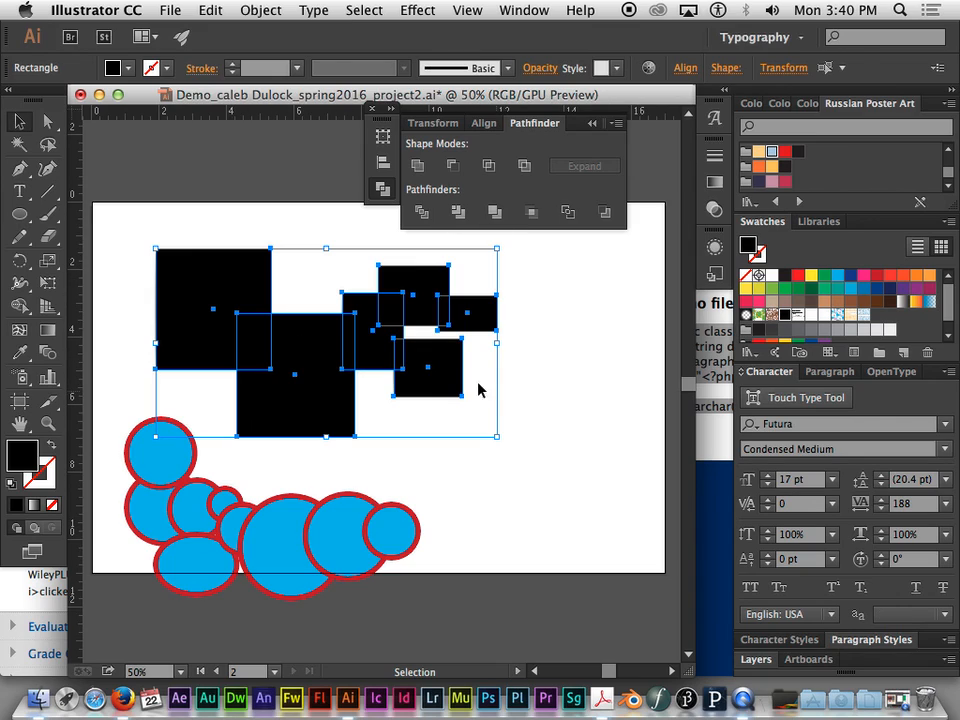
click(421, 212)
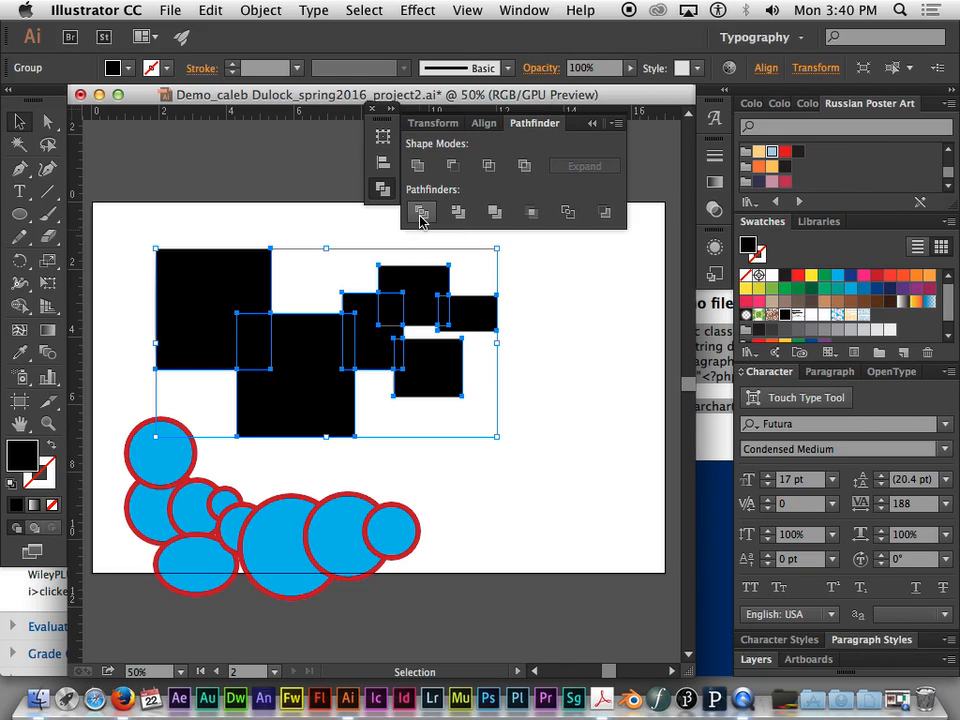
click(276, 224)
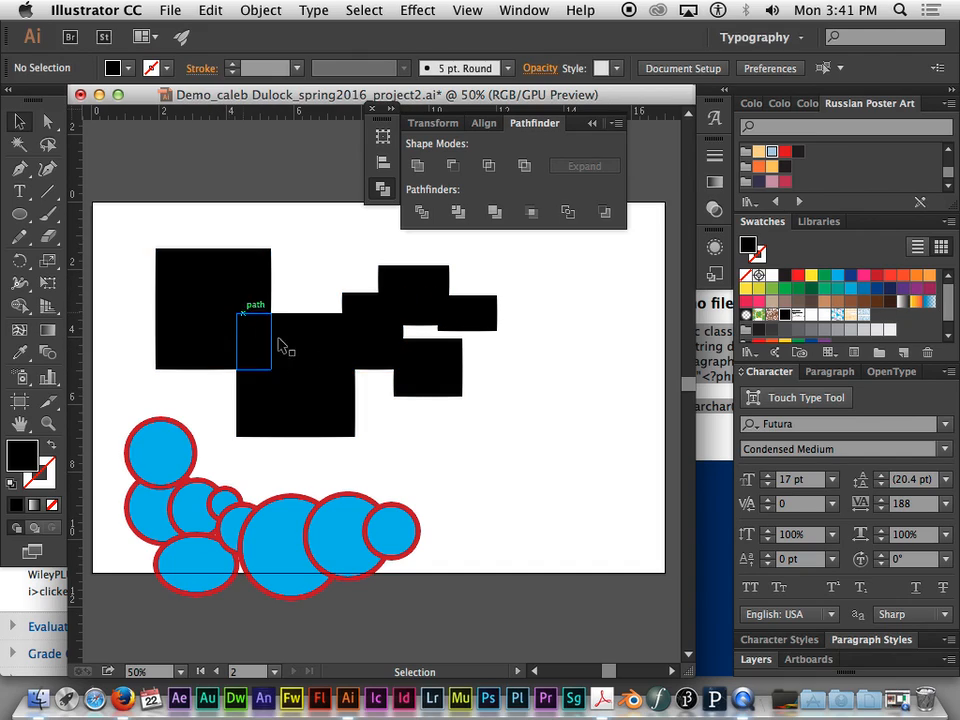
- Move the divided black group to the right and ungroup it
click(201, 272)
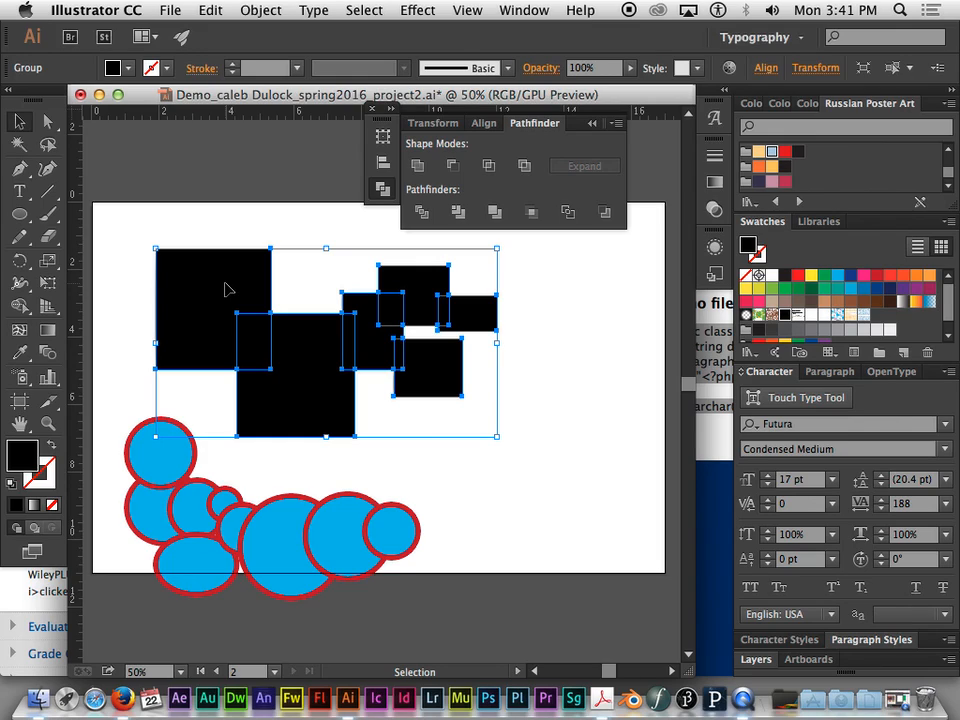
click(590, 345)
drag(482, 317, 537, 318)
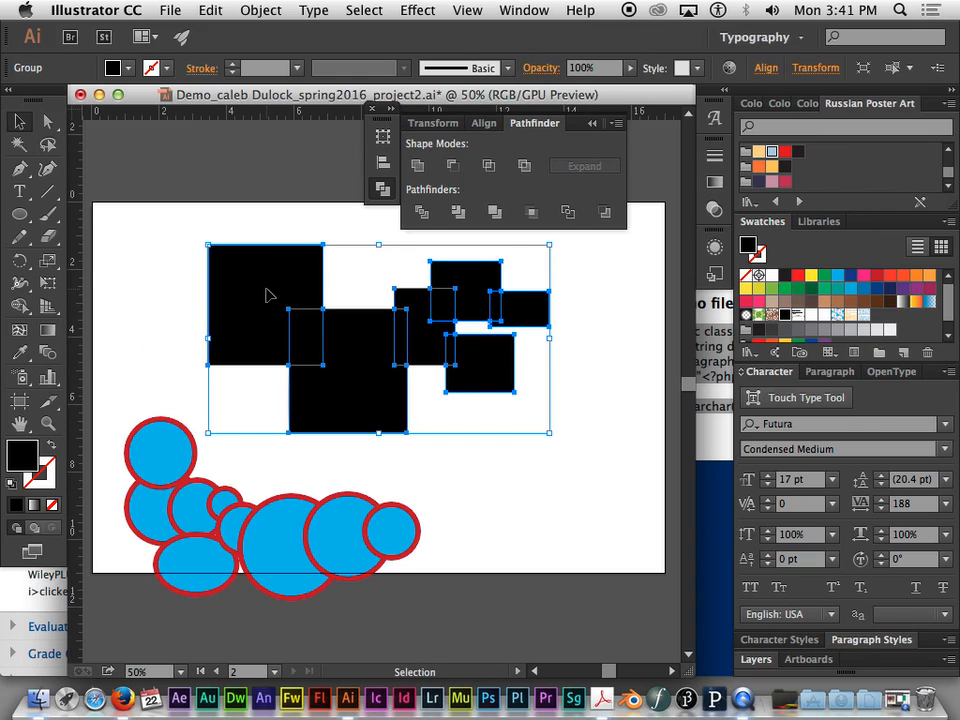
right_click(268, 293)
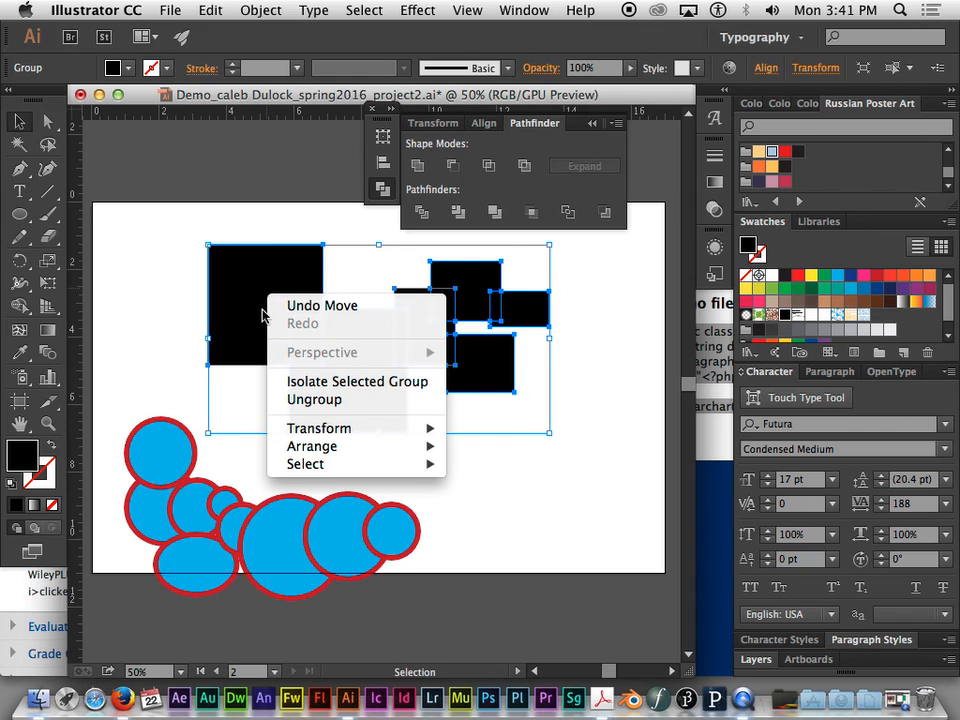
click(322, 401)
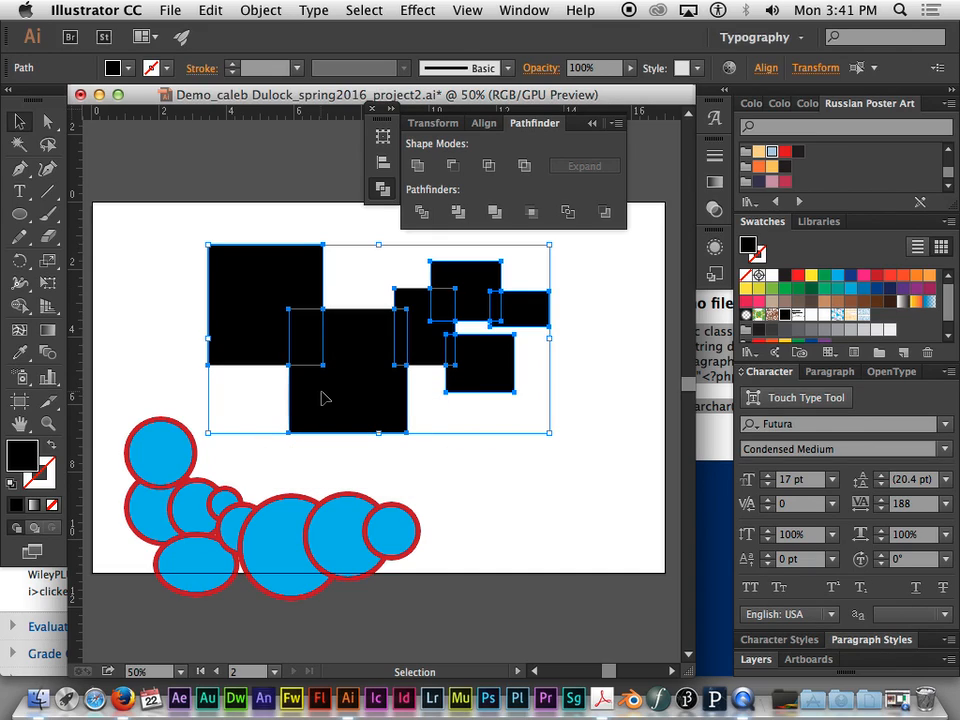
click(128, 319)
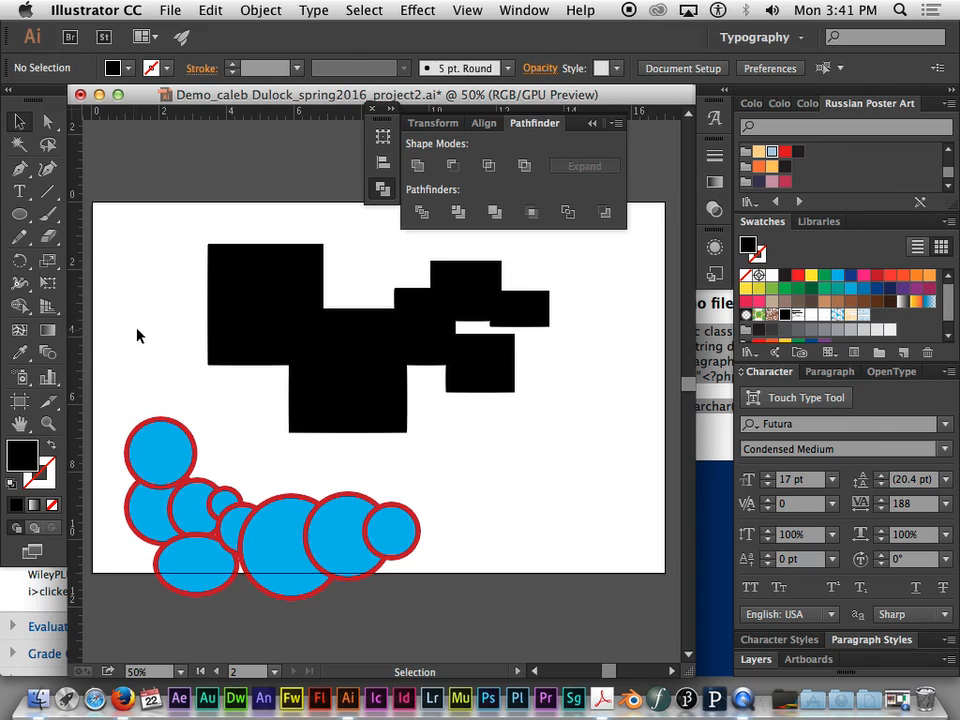
- Move the individual divided black pieces apart across the artboard to separate the overlap areas from the remaining shapes
drag(290, 276, 233, 245)
drag(312, 352, 312, 280)
drag(364, 364, 341, 423)
drag(407, 342, 369, 331)
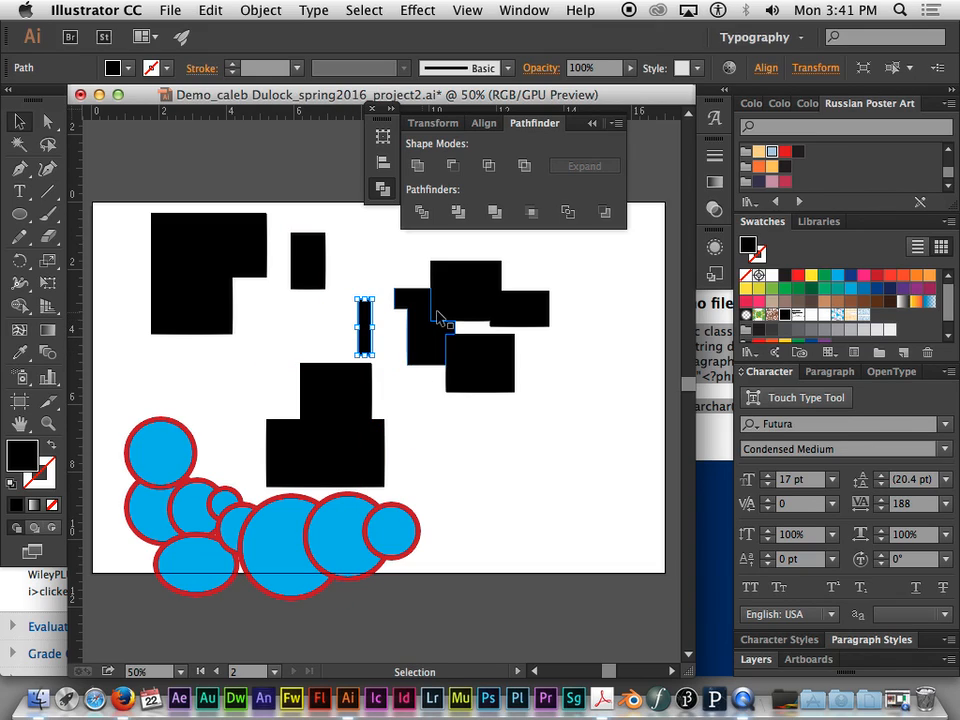
drag(495, 375, 568, 400)
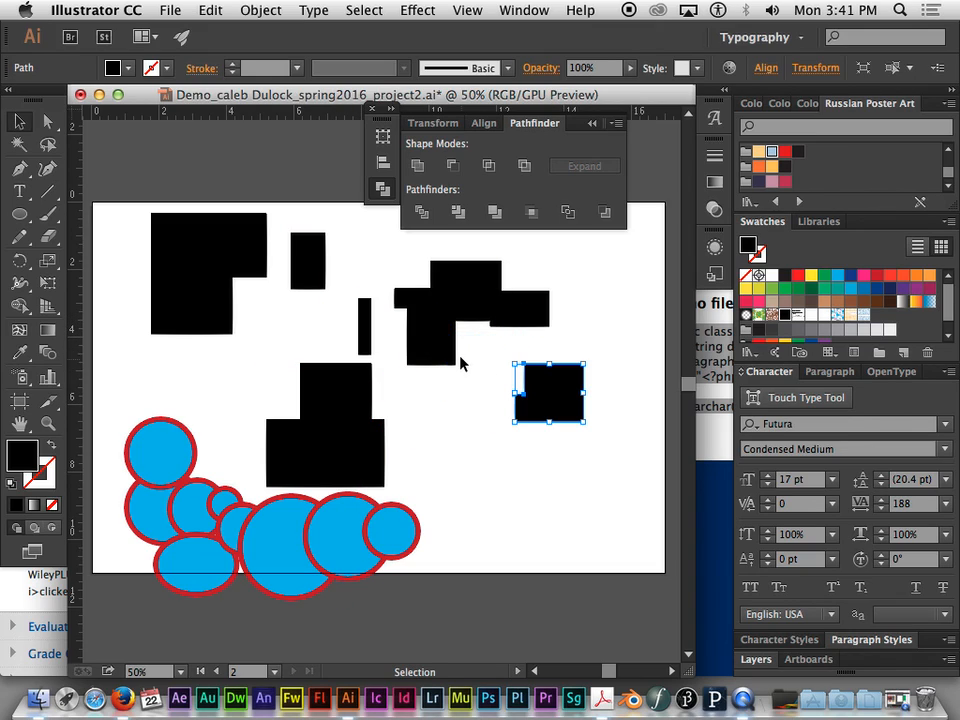
drag(451, 343, 478, 378)
drag(430, 330, 412, 267)
drag(521, 312, 571, 312)
drag(479, 276, 491, 259)
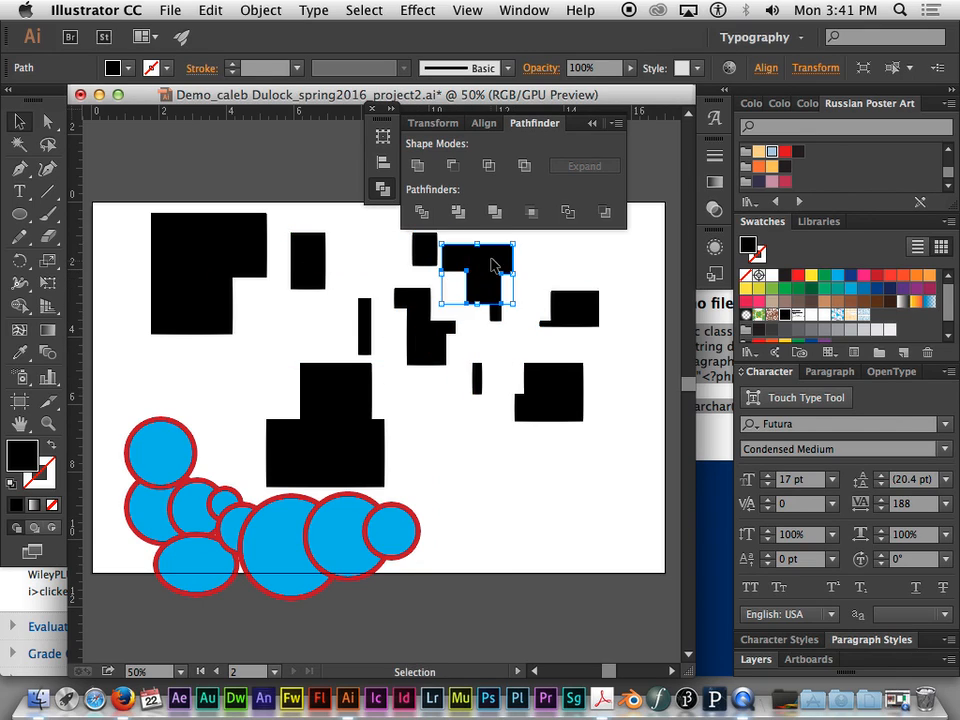
drag(435, 336, 431, 377)
click(496, 350)
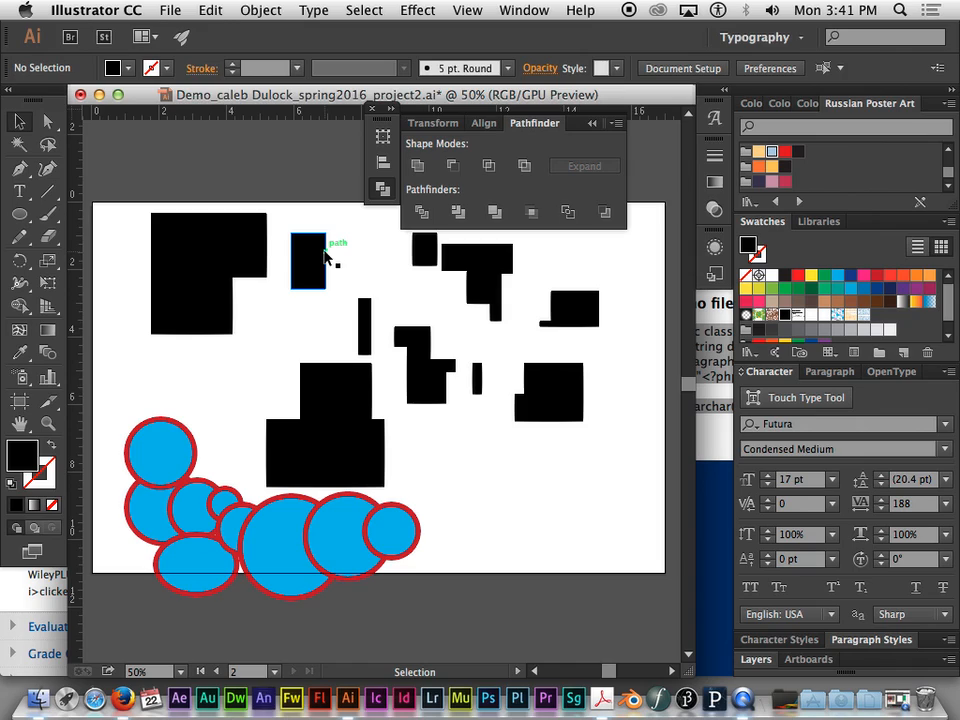
- Undo the piece moves, the ungrouping and the group move to restore the divided group in its original place
key(super+z)
key(super+z)
key(super+z)
key(super+z)
key(super+z)
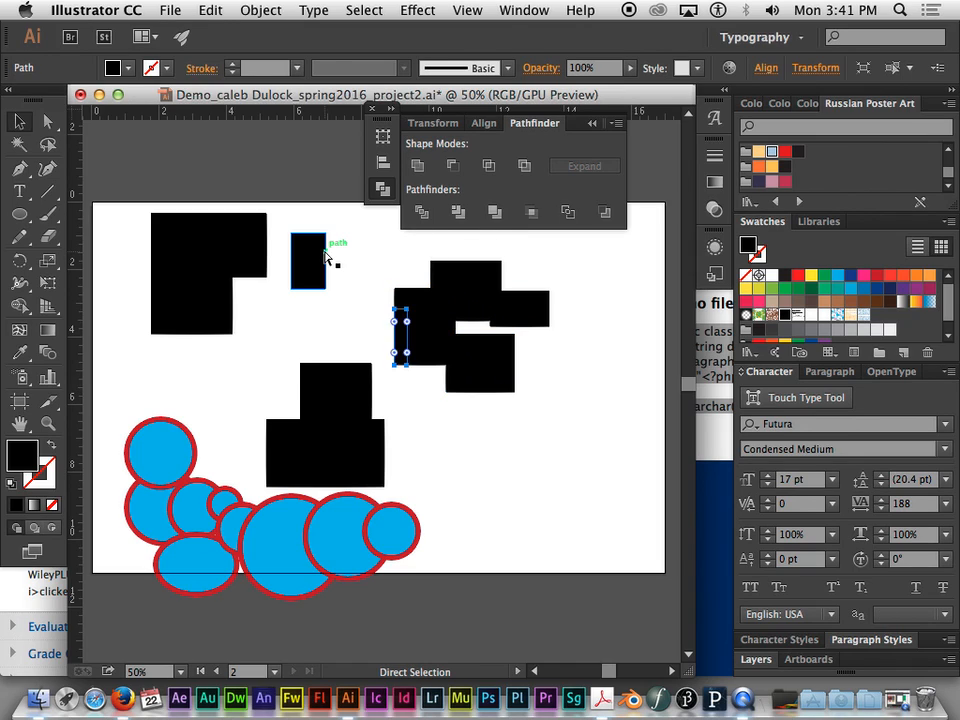
key(v)
key(super+z)
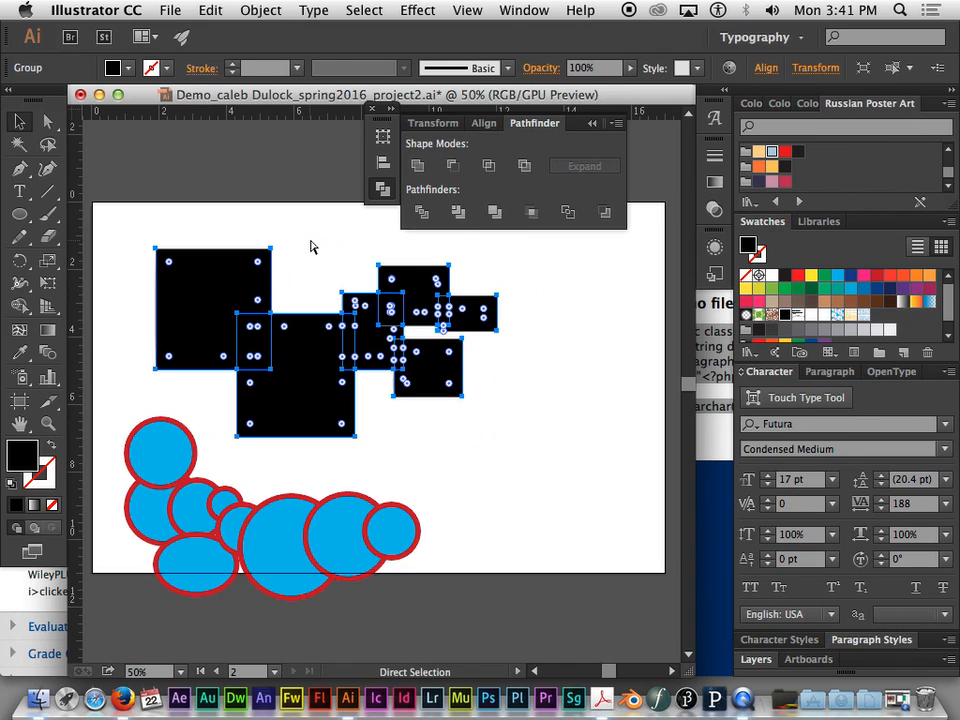
- Undo the Divide pathfinder on the black shapes and select all the restored black rectangles
key(v)
click(536, 306)
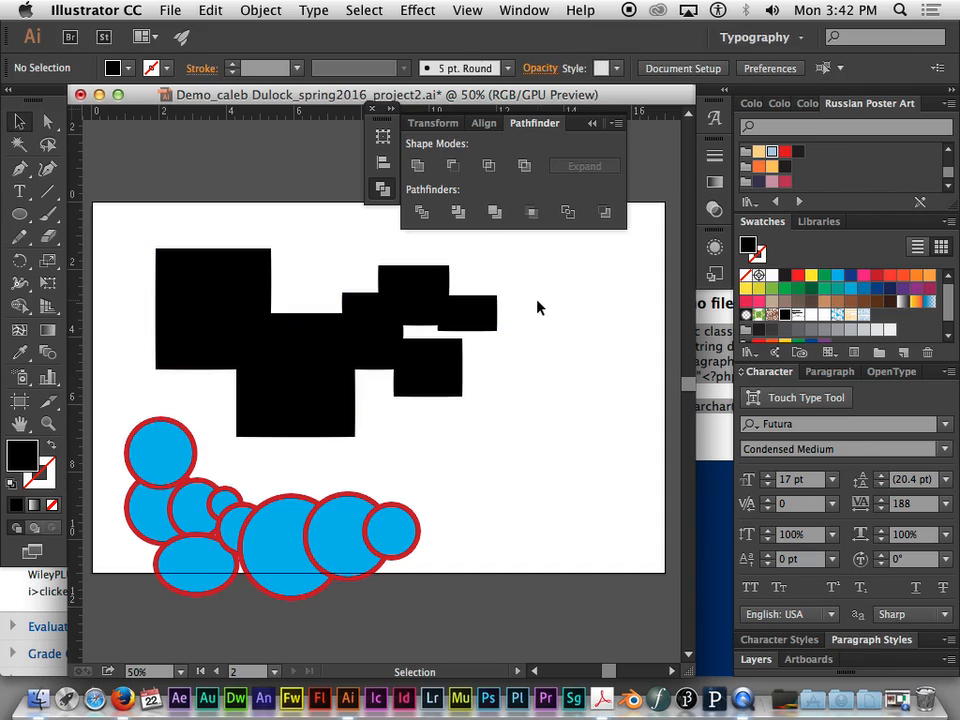
click(443, 287)
key(super+shift+g)
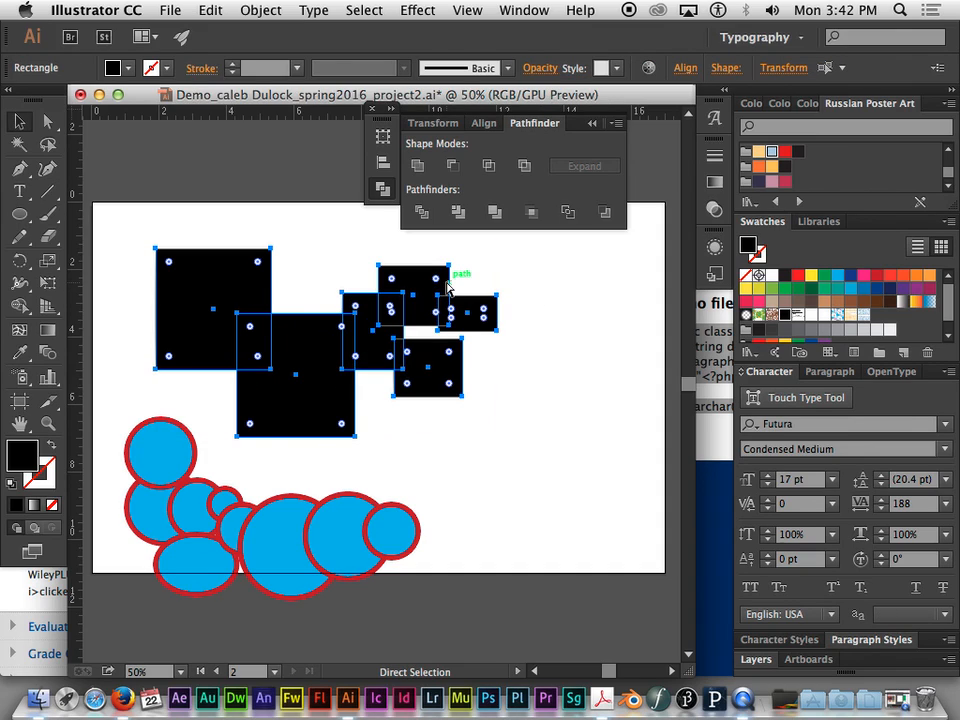
click(538, 292)
click(488, 320)
click(563, 279)
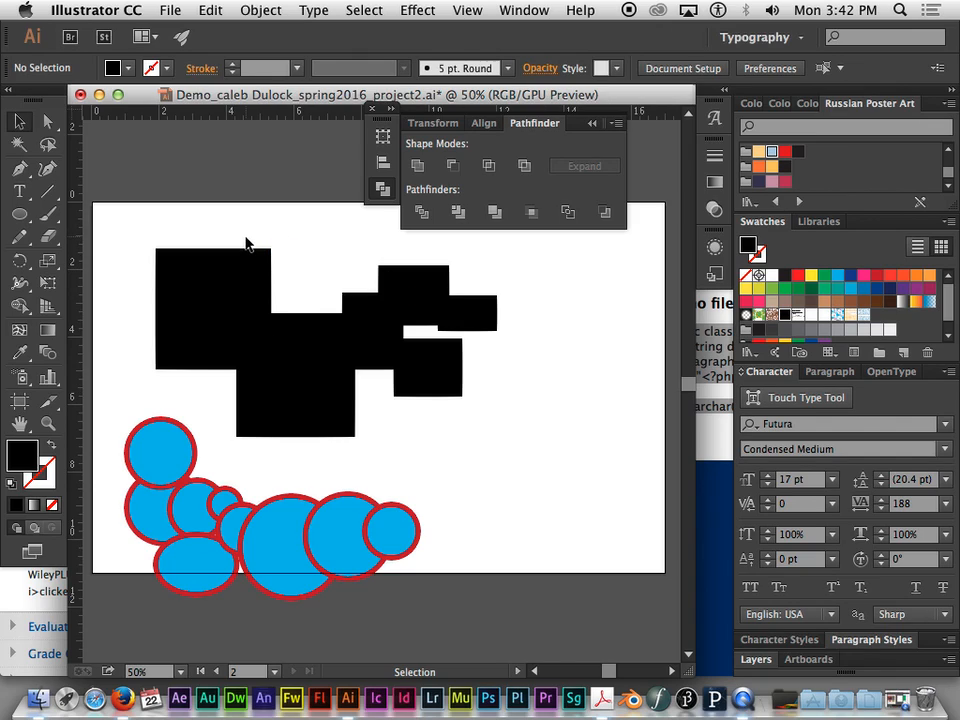
drag(236, 237, 471, 406)
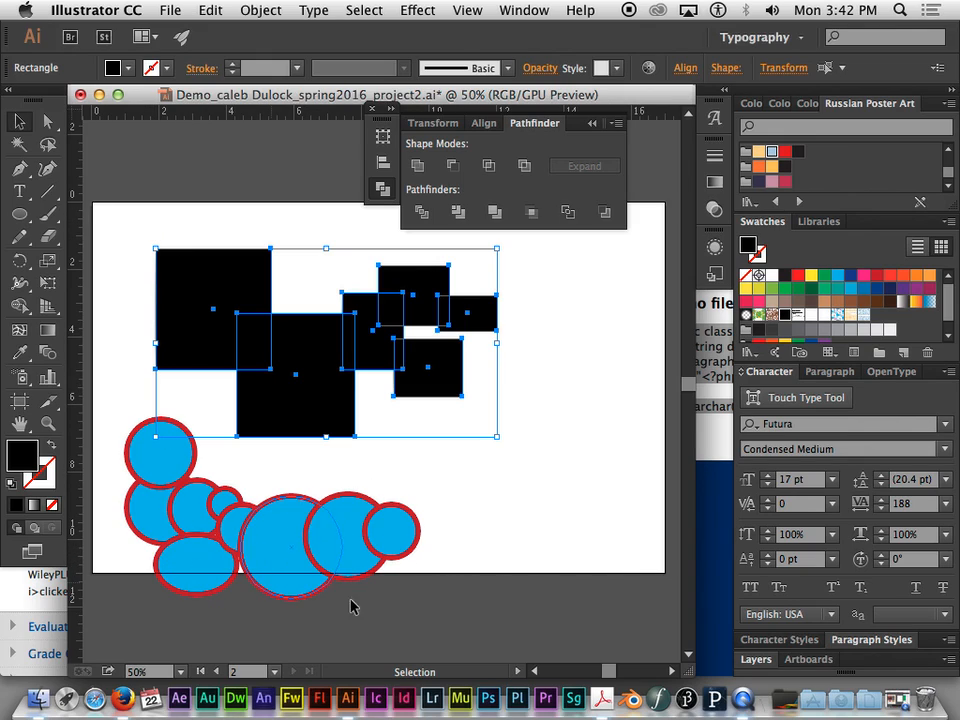
- Draw a rectangle of about 17 by 11 in that exactly covers the whole artboard
click(26, 213)
drag(26, 213, 81, 216)
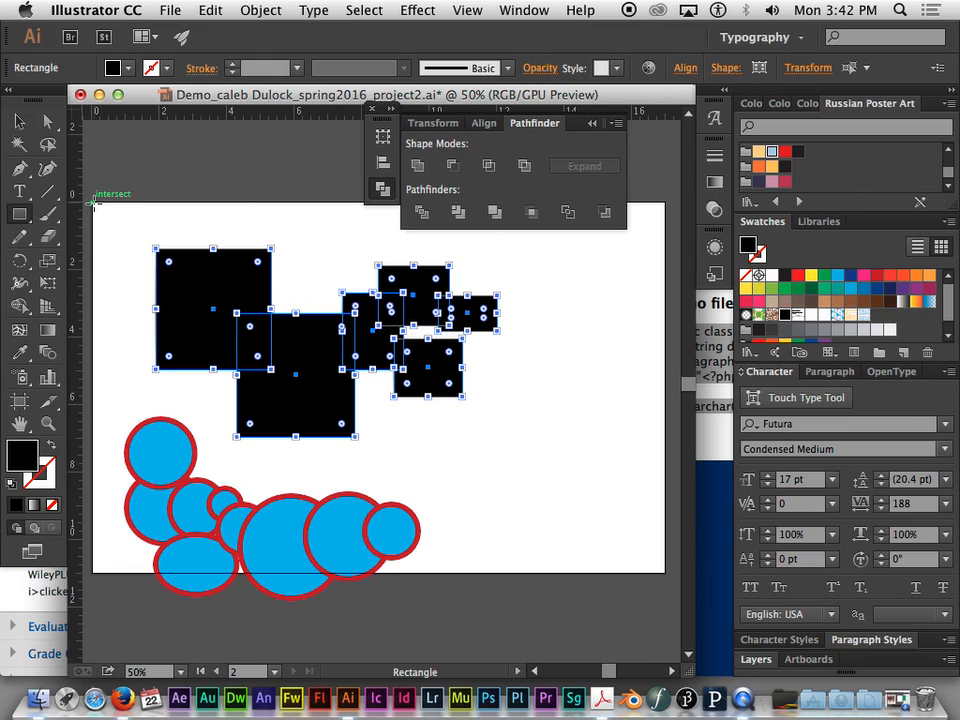
drag(92, 202, 666, 570)
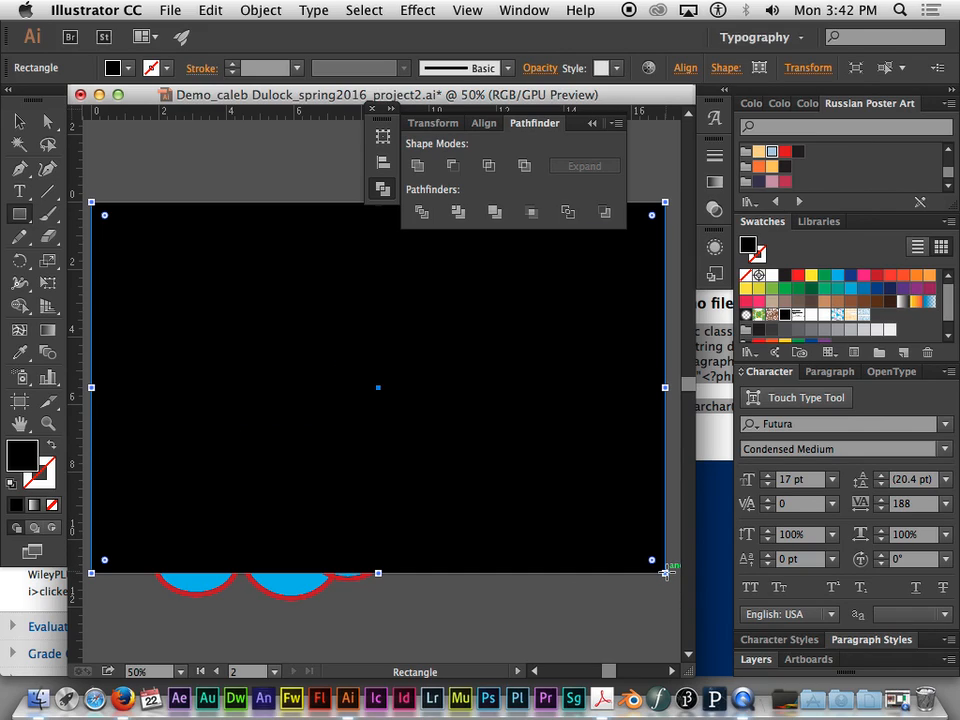
key(v)
key(m)
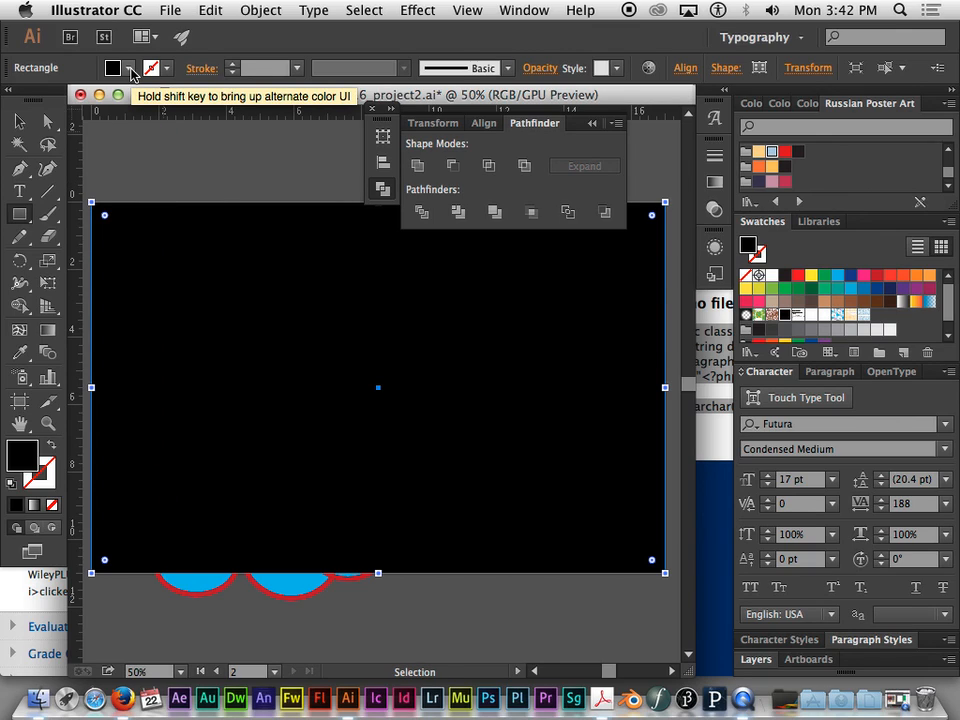
- Remove the artboard-sized rectangle's fill and give it a 1 pt black stroke
click(133, 73)
click(13, 100)
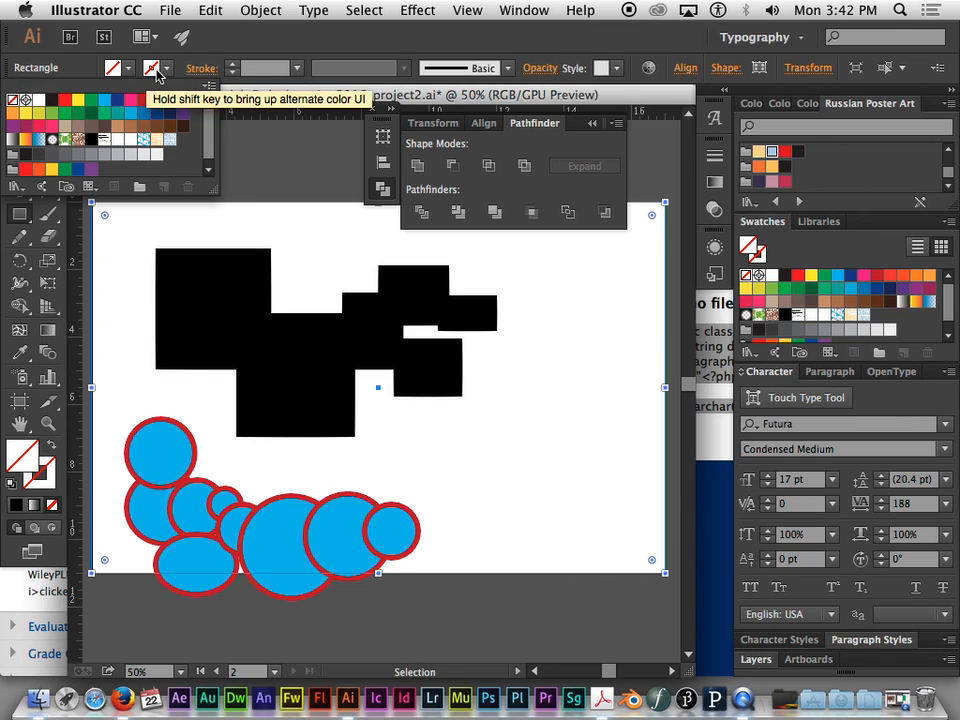
click(155, 72)
click(155, 72)
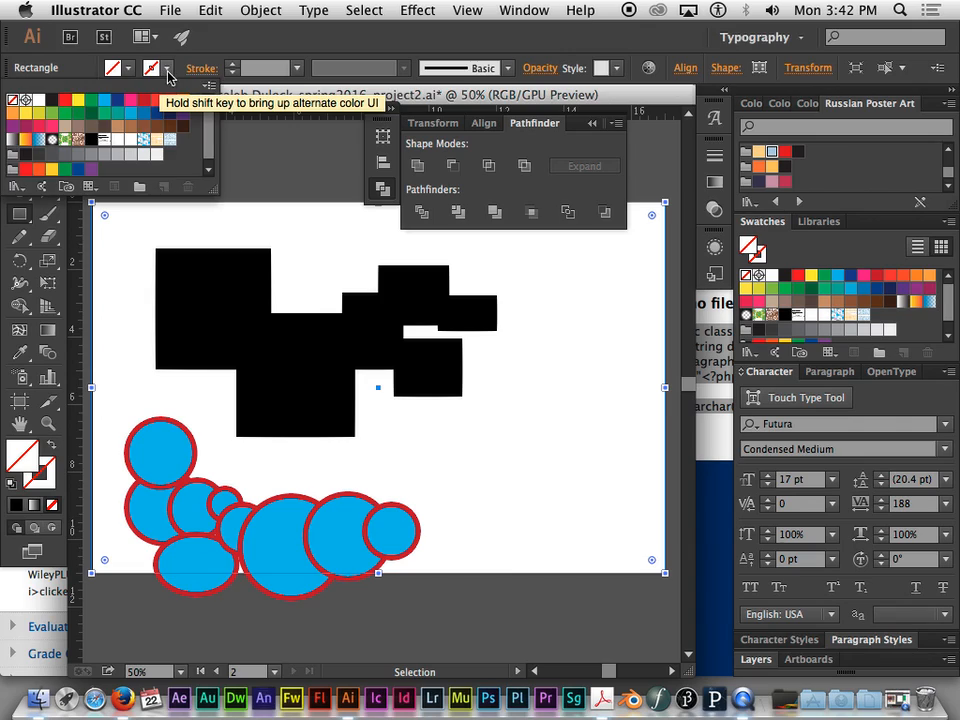
click(38, 102)
click(245, 135)
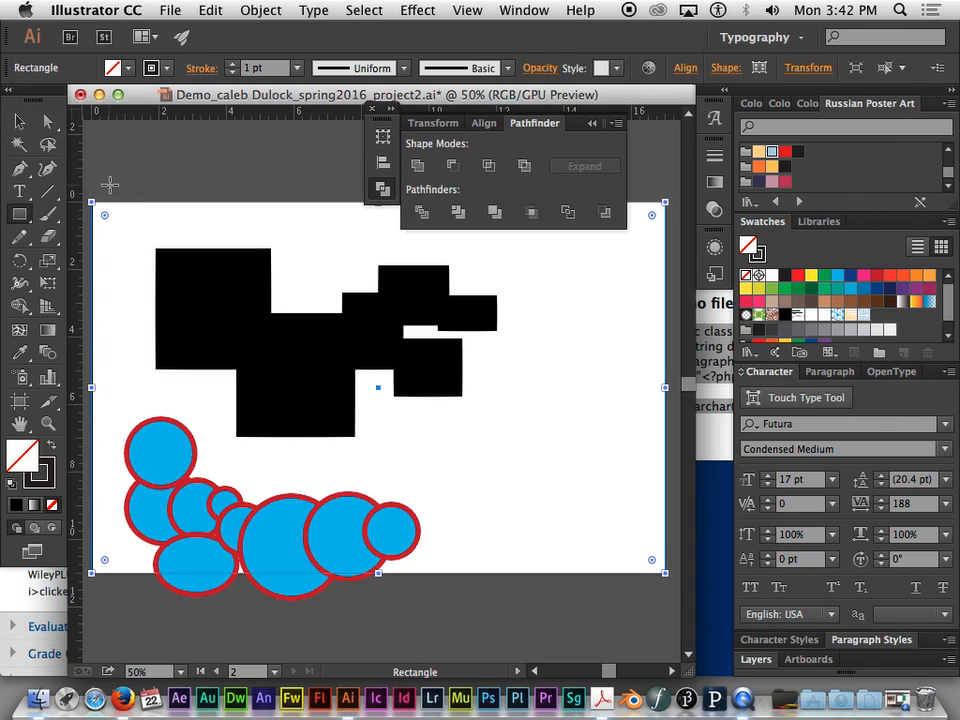
click(126, 181)
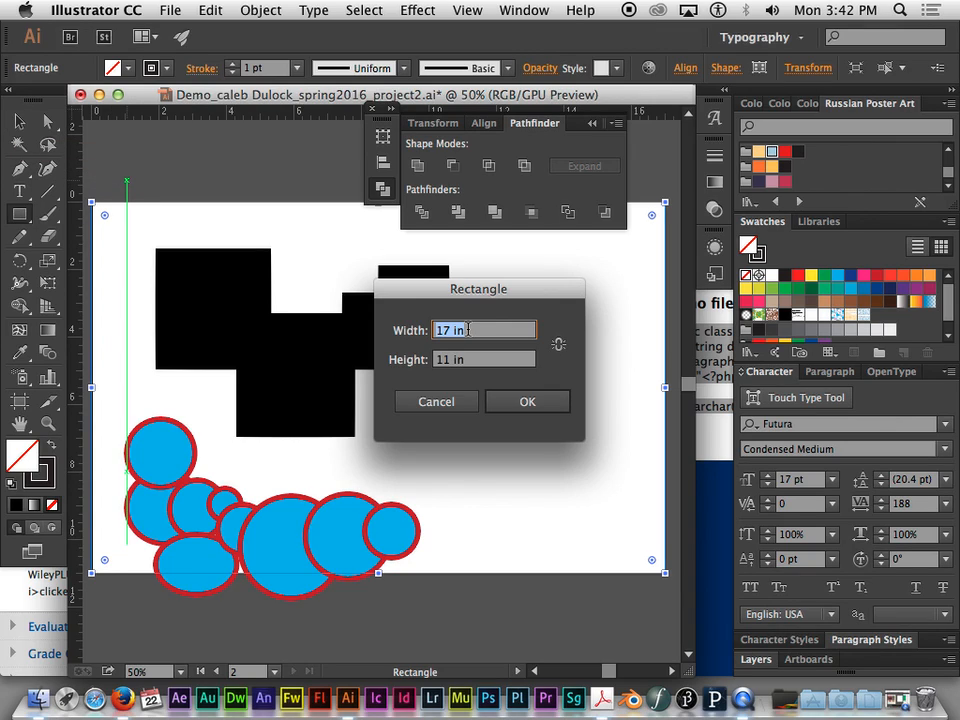
click(463, 408)
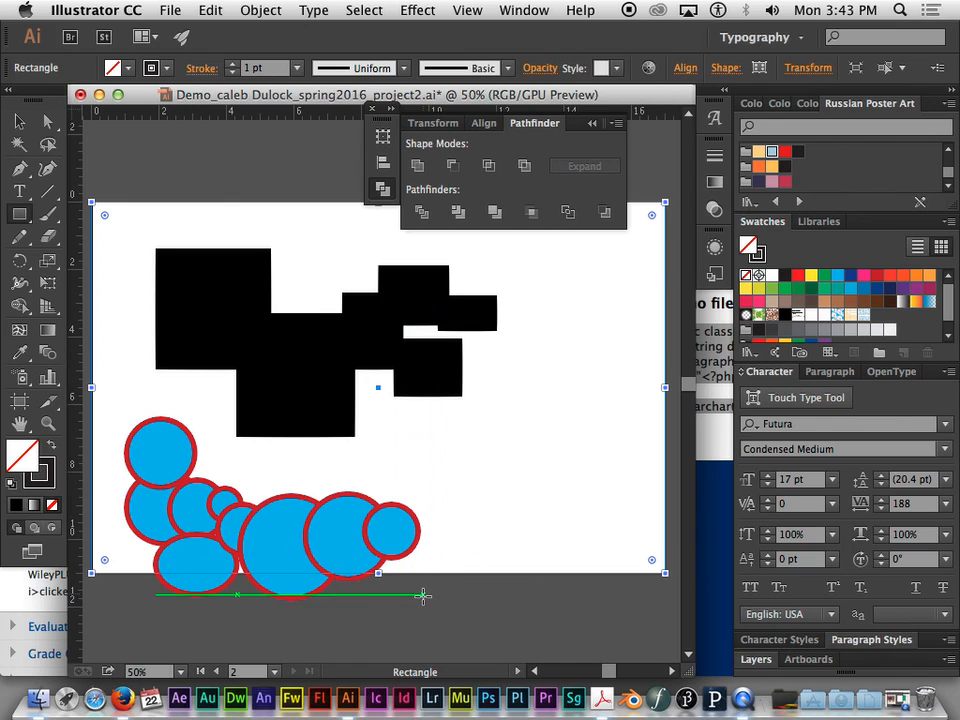
mouse_move(418, 606)
mouse_down()
mouse_move(406, 553)
mouse_move(315, 544)
mouse_move(236, 494)
mouse_move(171, 536)
mouse_move(134, 537)
mouse_up()
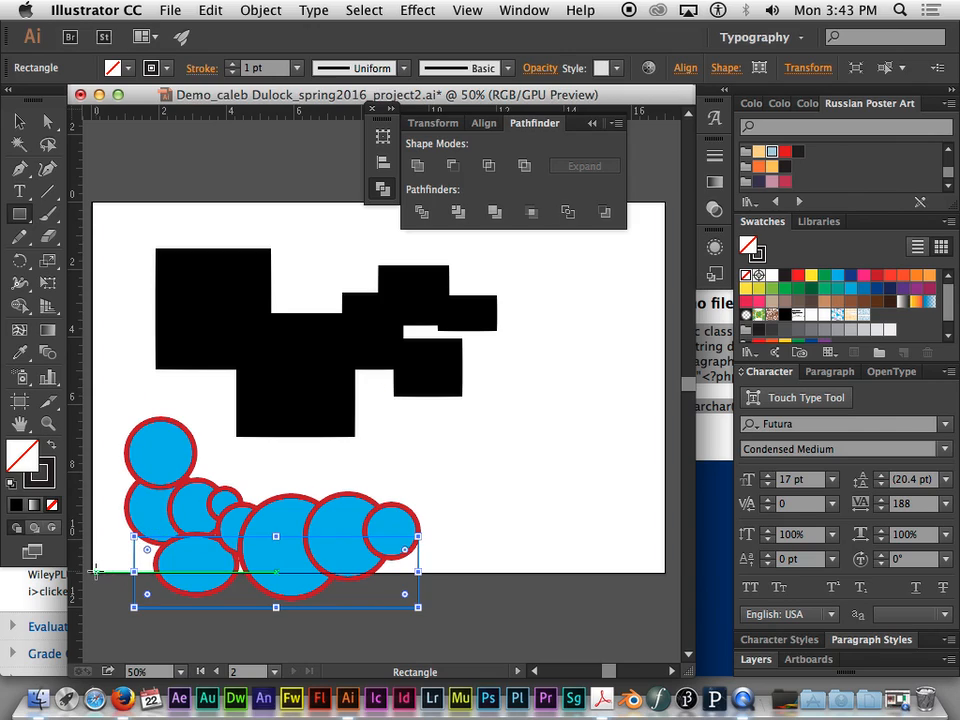
click(474, 573)
click(450, 404)
- Select the artboard-sized rectangle together with the larger blue circles that cross the artboard's lower edge
key(v)
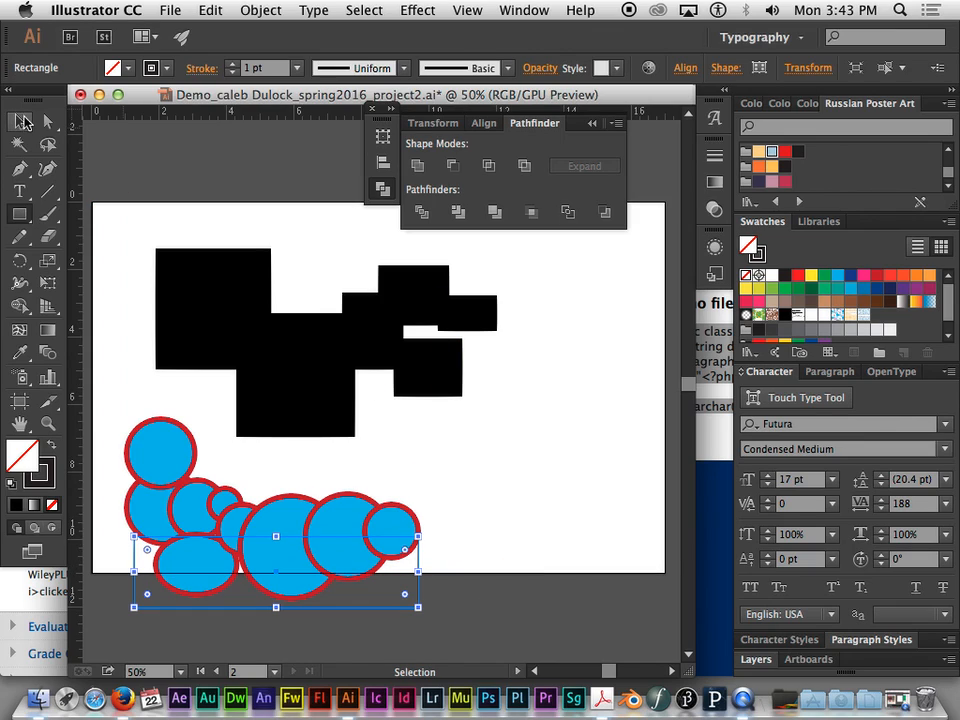
click(470, 572)
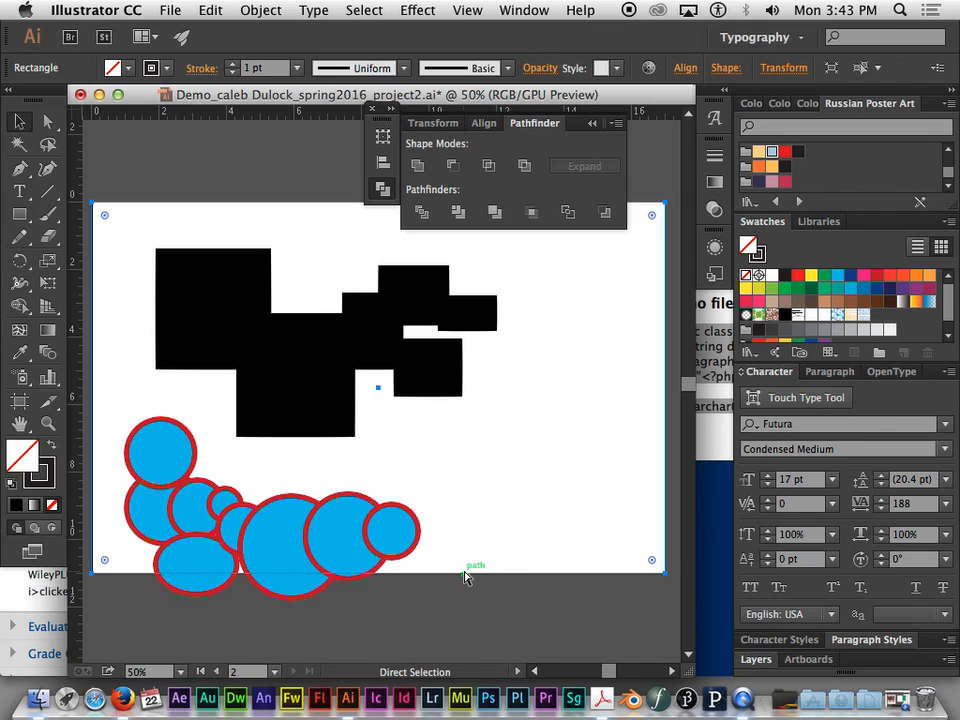
drag(450, 517, 116, 619)
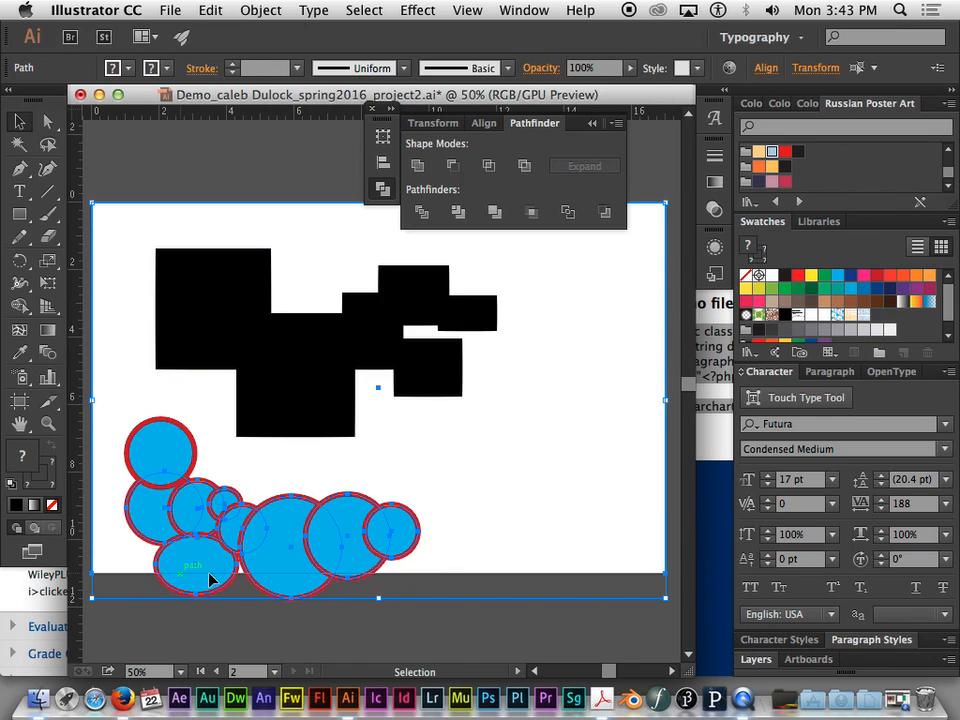
drag(388, 615, 162, 570)
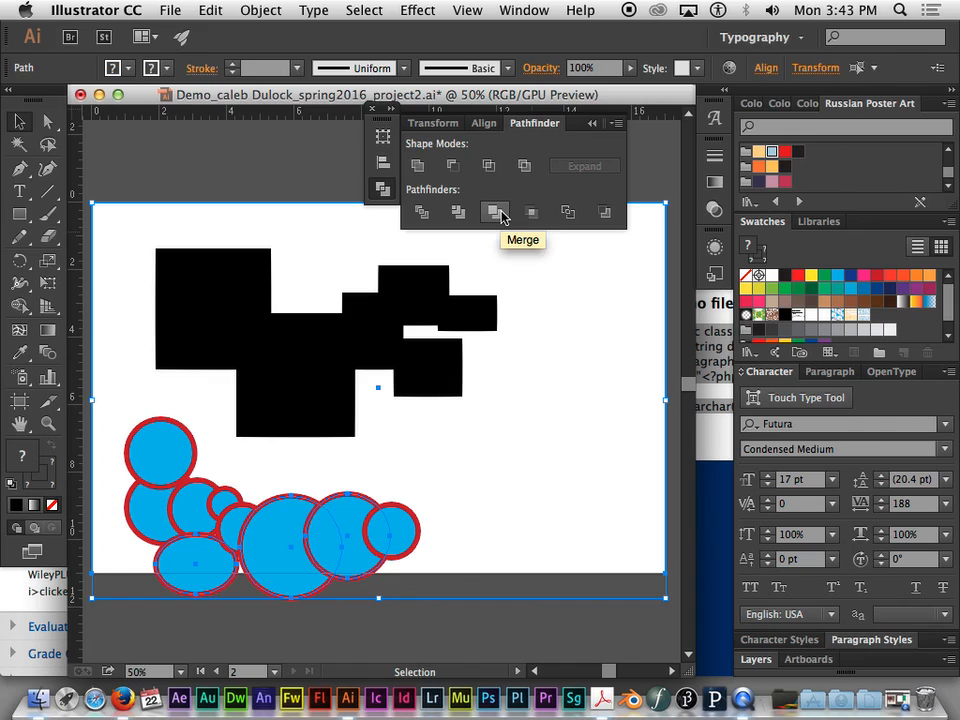
- Try the Crop and the Divide pathfinder on the selected rectangle and lower blue circles, and ungroup the divided pieces
click(529, 216)
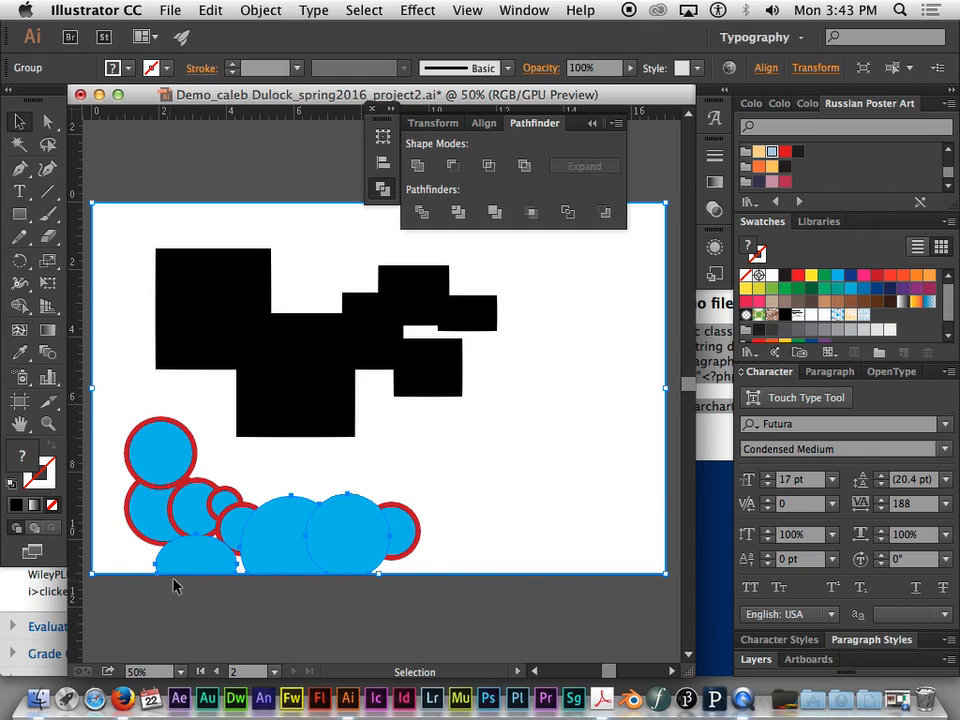
key(super+z)
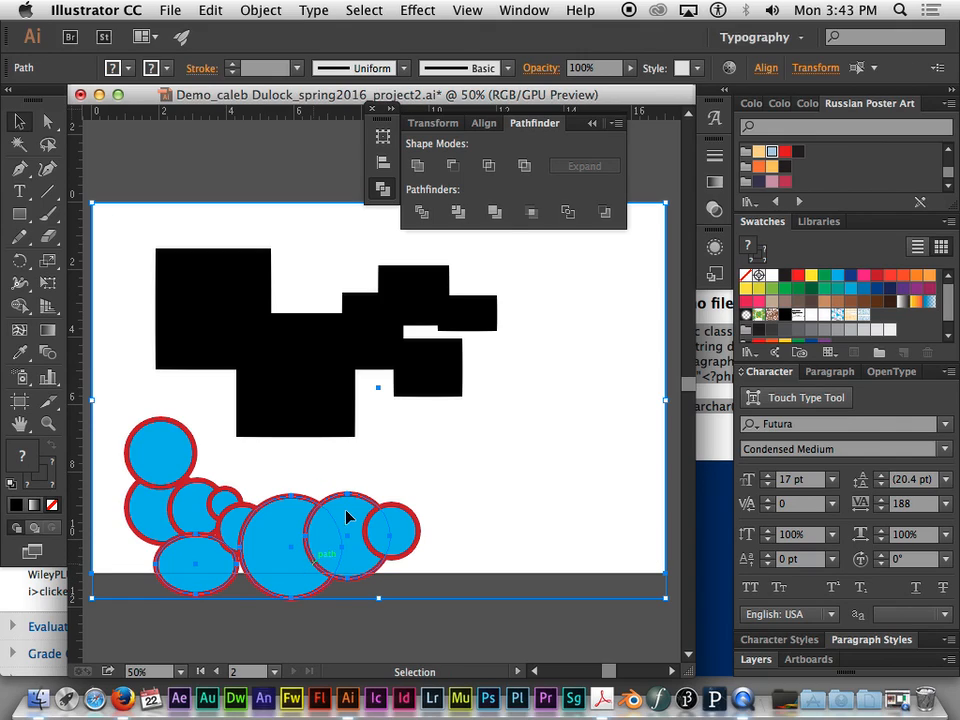
click(425, 212)
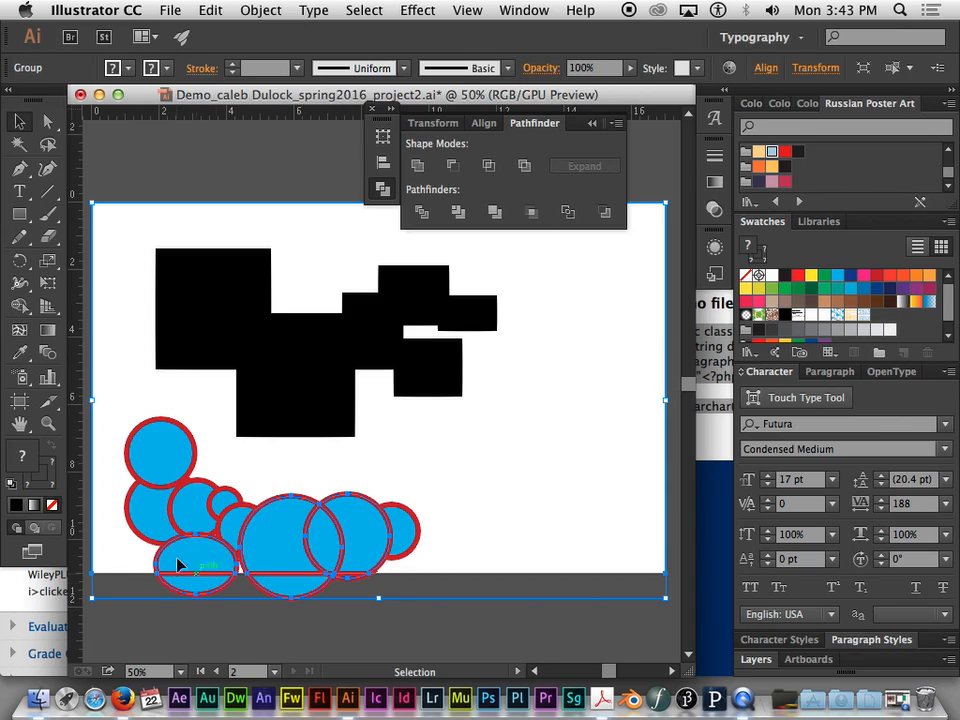
key(super+shift+g)
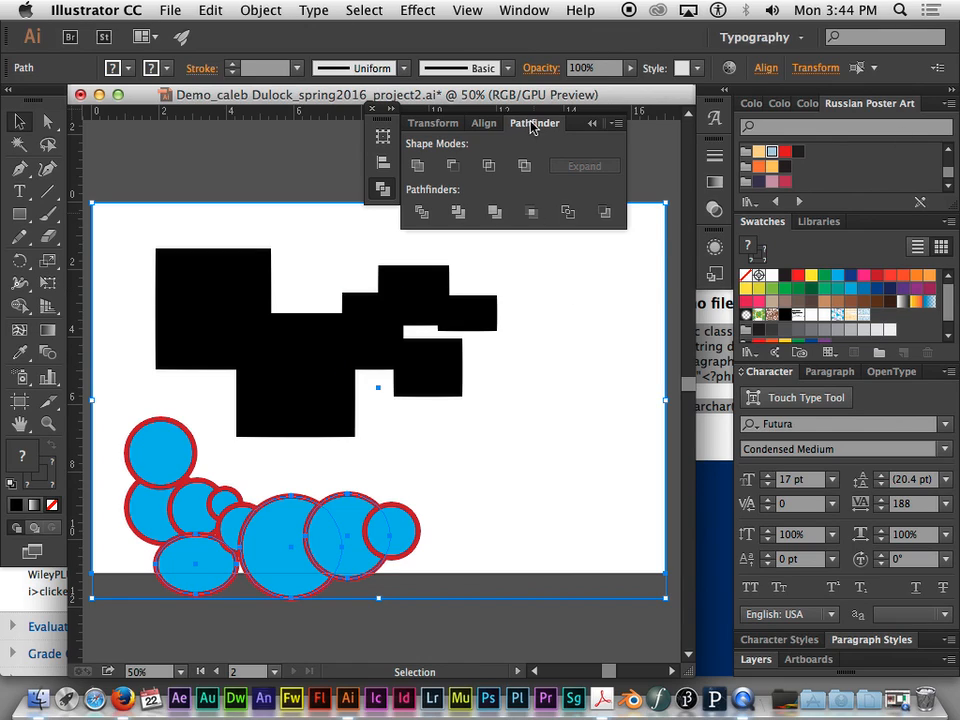
- Examine the <LANGUAGE> poster artwork and sketch on the neighbouring artboard
click(593, 125)
key(super+minus)
key(super+minus)
key(super+minus)
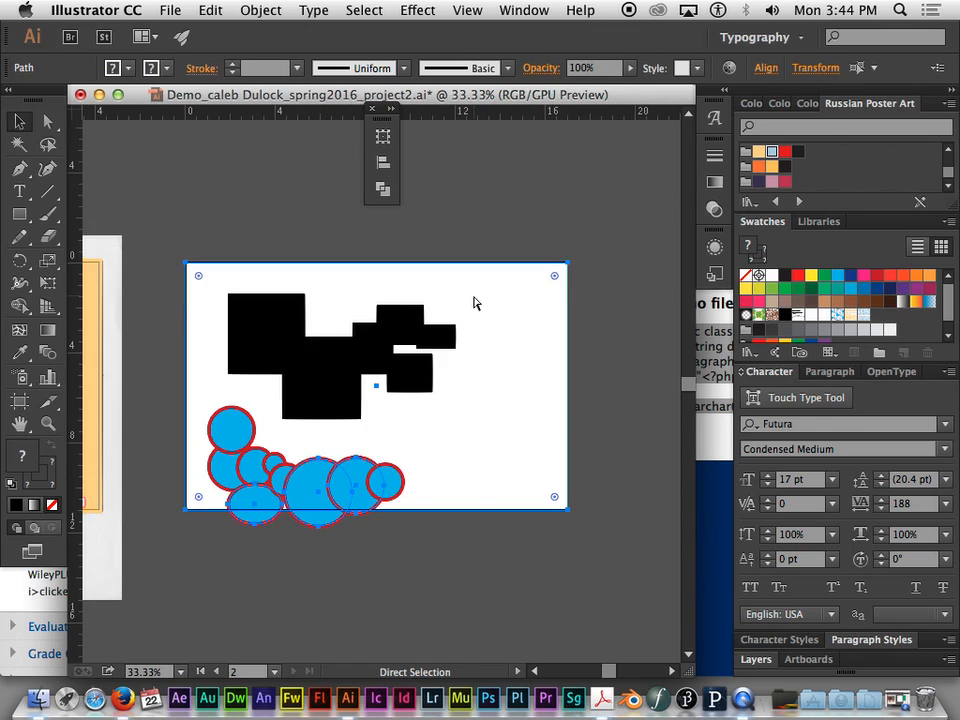
mouse_move(297, 268)
mouse_down()
mouse_move(540, 253)
mouse_move(426, 294)
mouse_up()
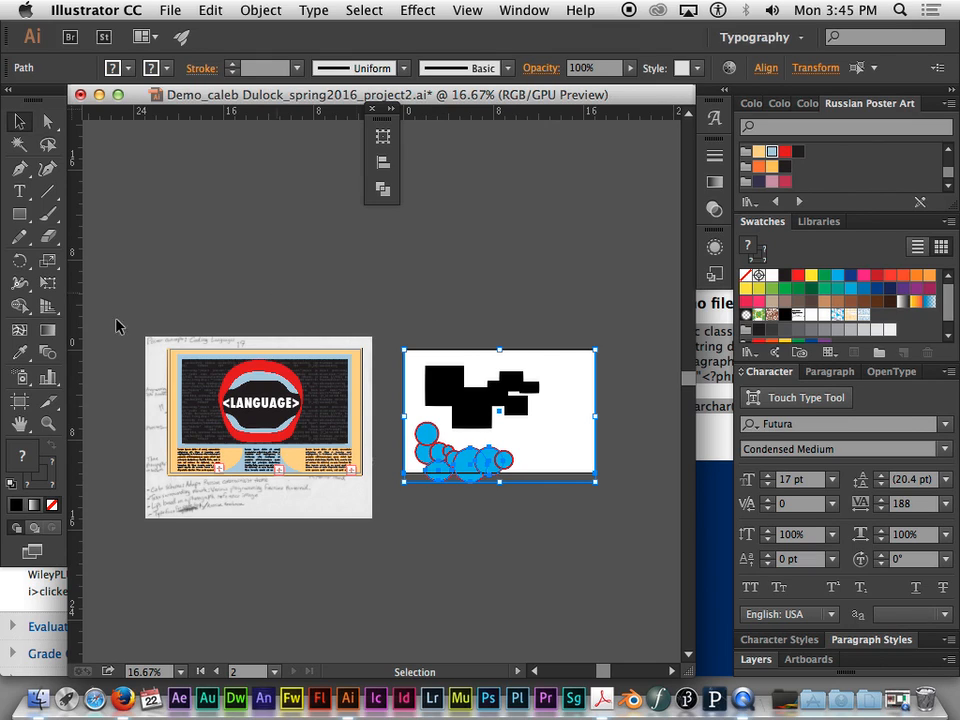
key(super+equal)
key(super+equal)
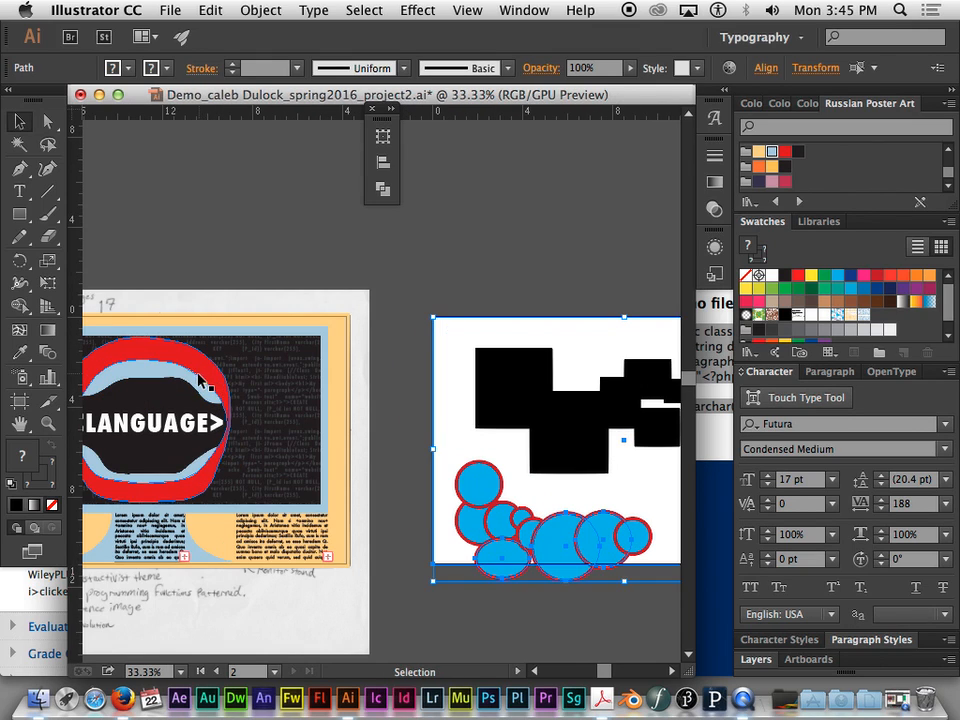
drag(245, 375, 435, 305)
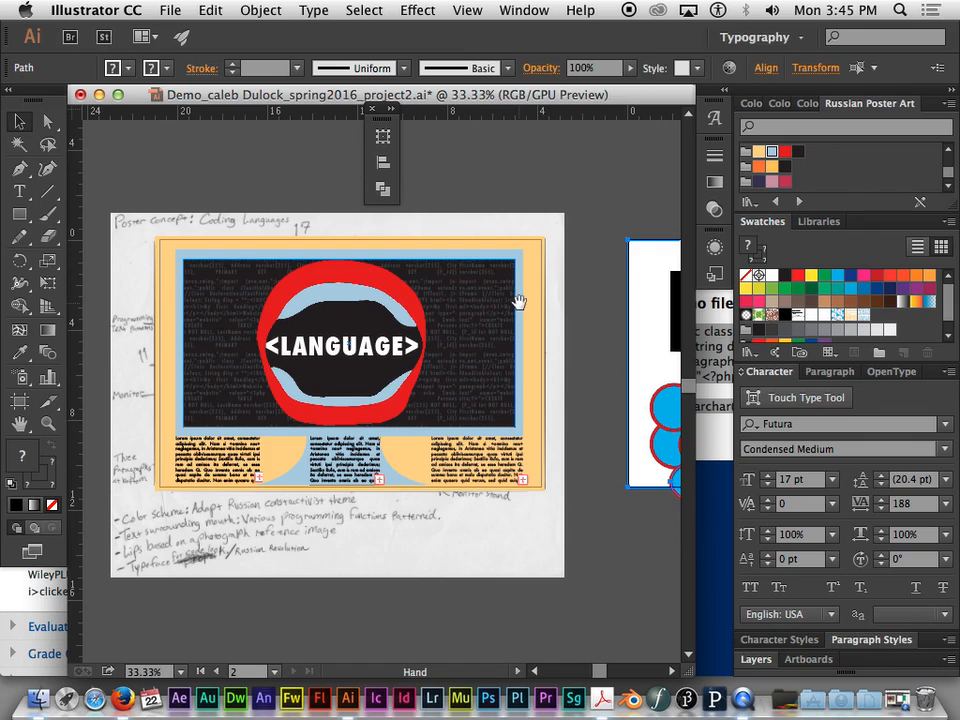
- Delete all the black rectangles, blue circles and the artboard-sized rectangle from the second artboard
drag(516, 300, 403, 292)
drag(639, 296, 727, 278)
drag(534, 258, 530, 480)
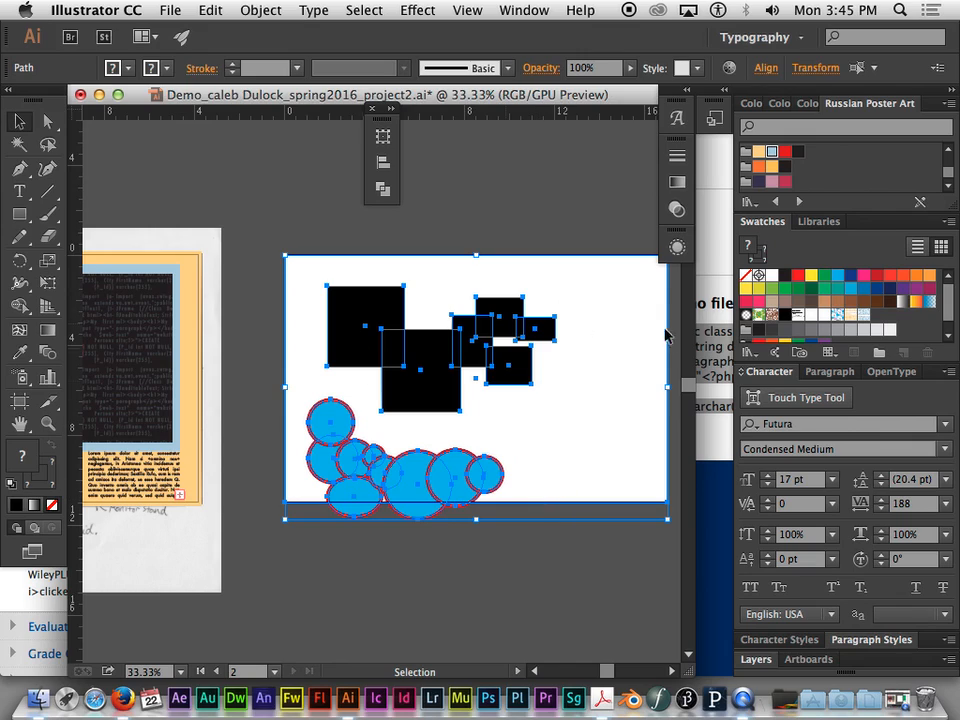
key(Delete)
drag(482, 338, 421, 339)
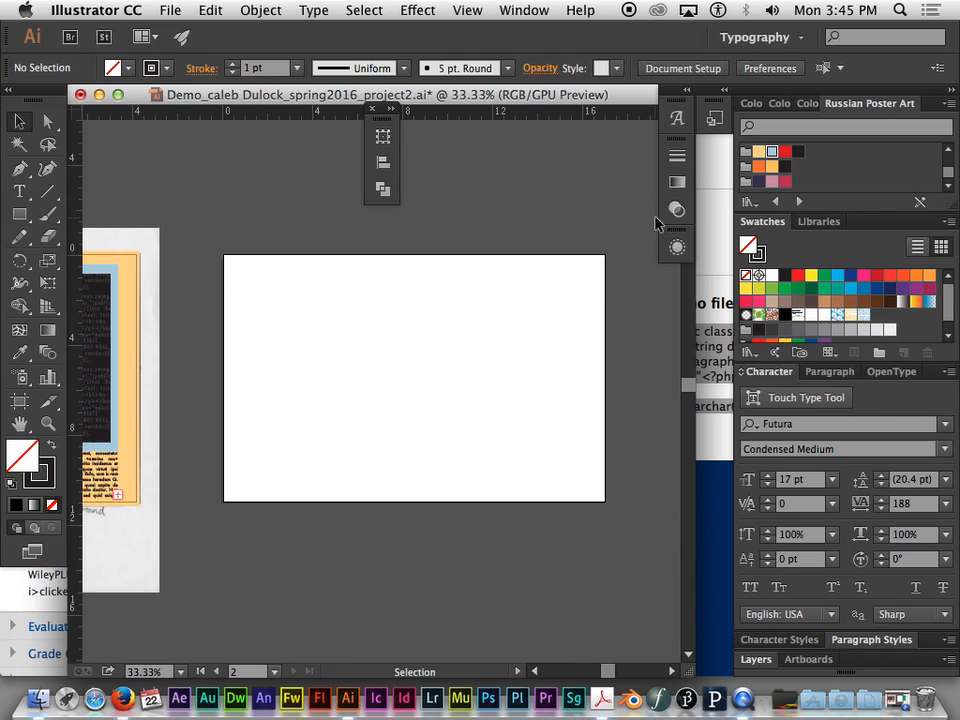
- Start placing the template_multisheetbox PDF from the Demo folder as a linked file with import options shown
click(172, 11)
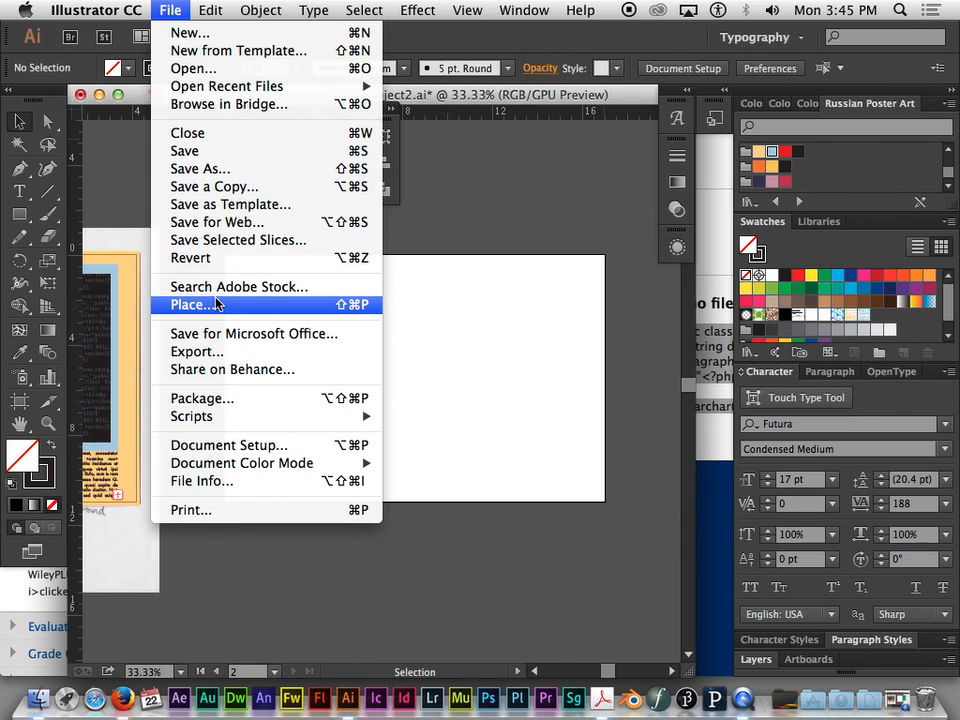
click(185, 306)
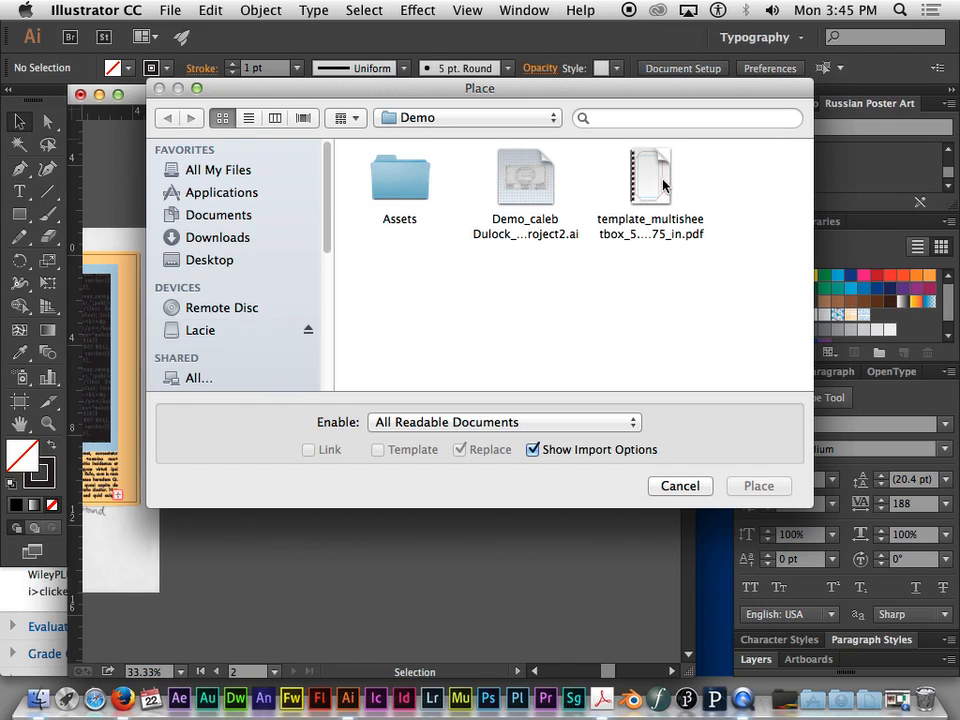
click(630, 236)
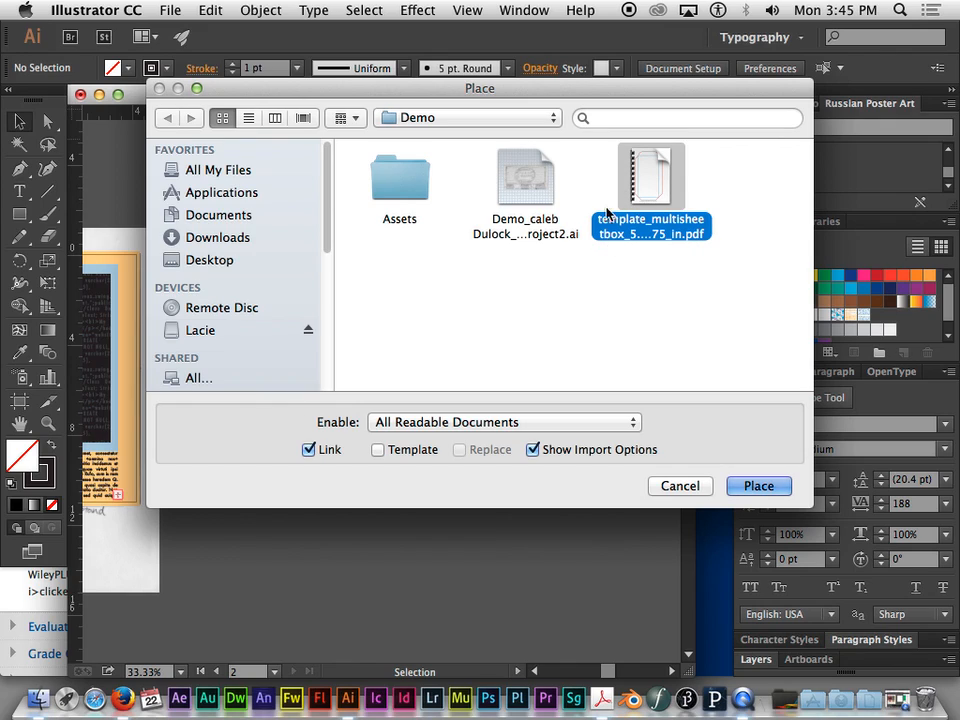
click(757, 486)
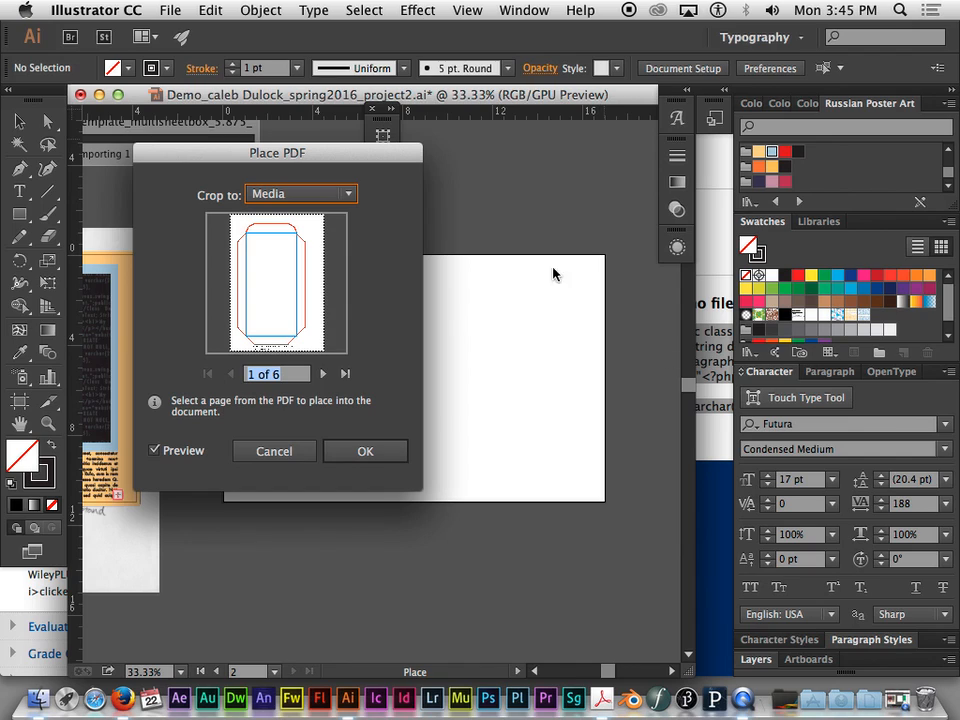
- Try cropping the PDF to its Bounding Box, and return the crop option to Media
drag(336, 151, 370, 187)
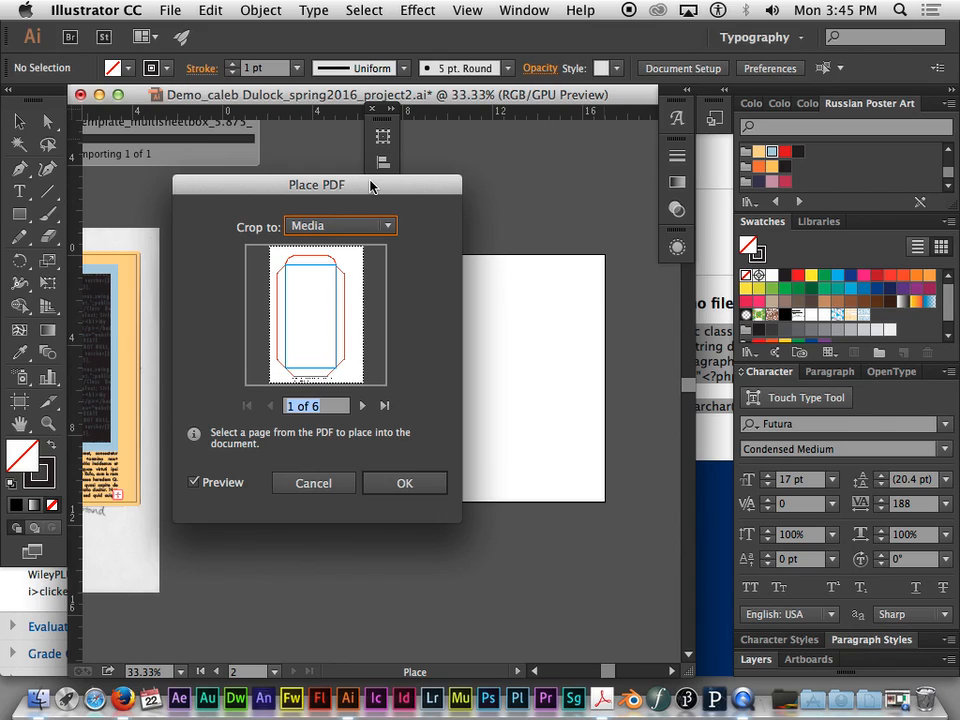
click(386, 227)
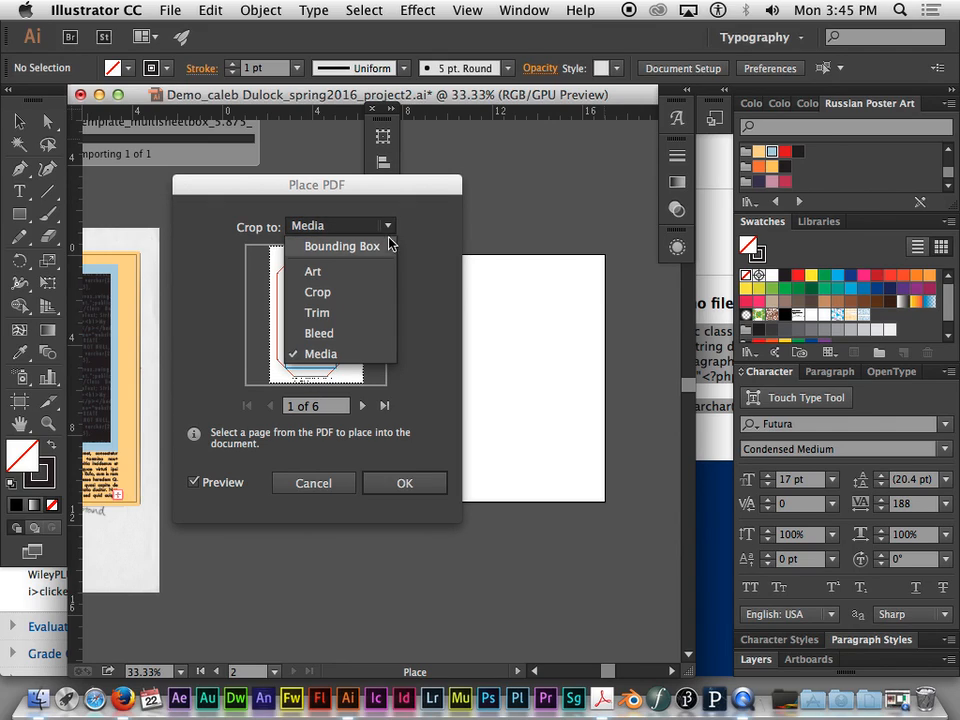
click(389, 244)
click(369, 225)
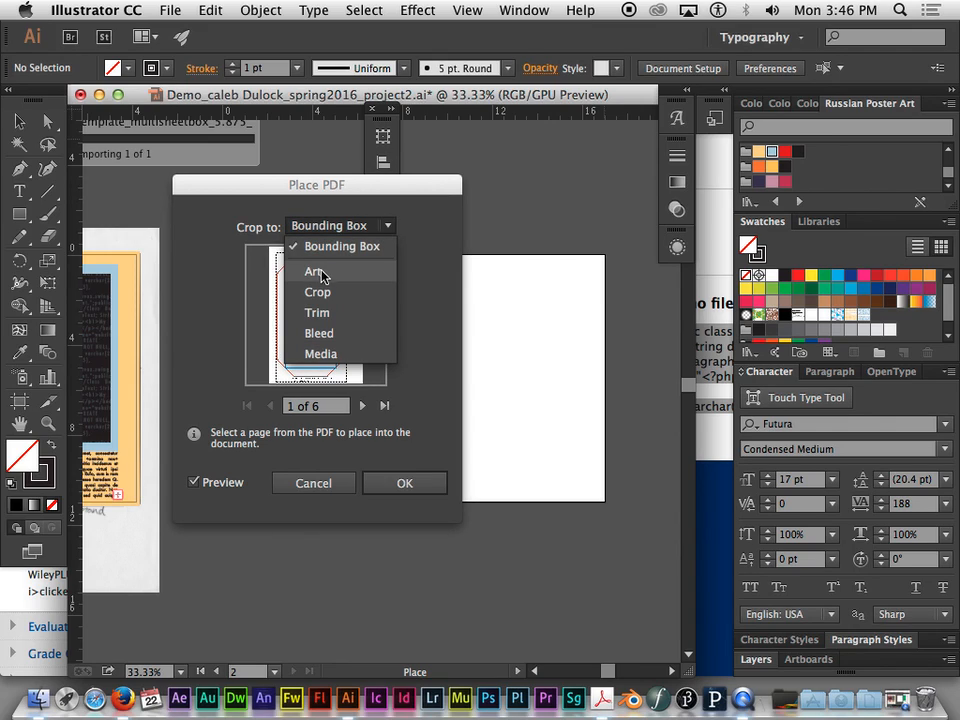
click(324, 354)
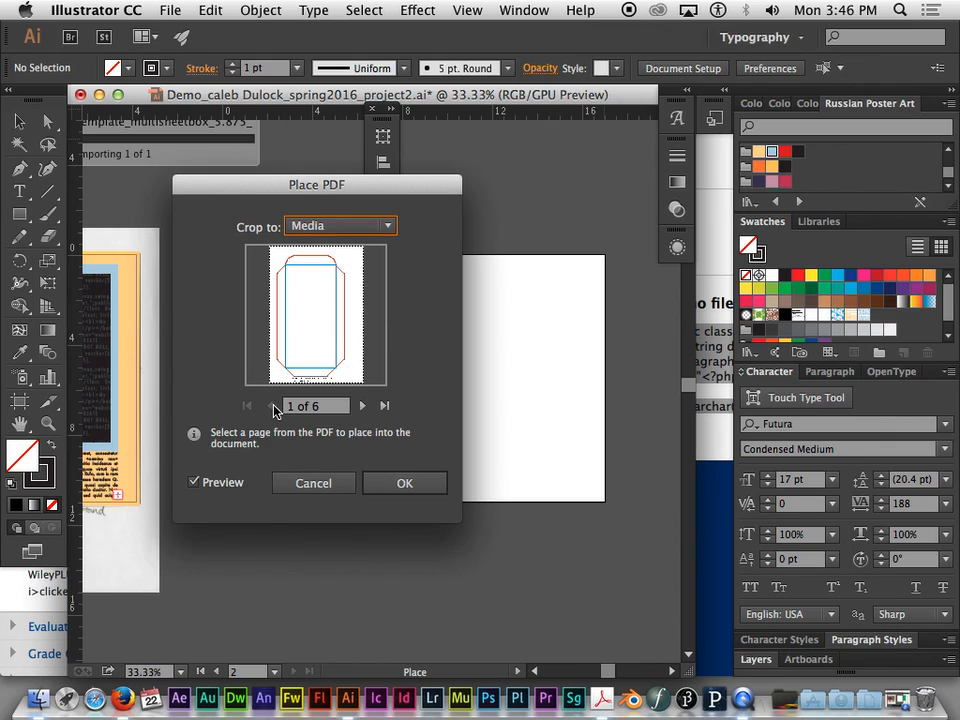
- Examine the six pages of the box template PDF in the preview, ending on page 1
click(362, 405)
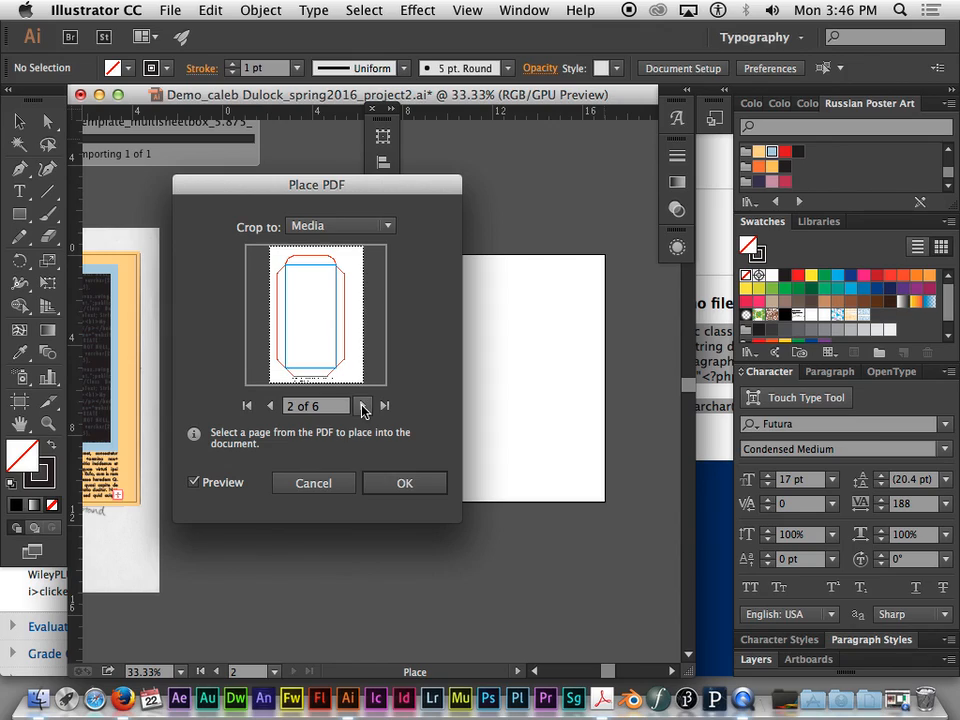
click(364, 406)
click(364, 406)
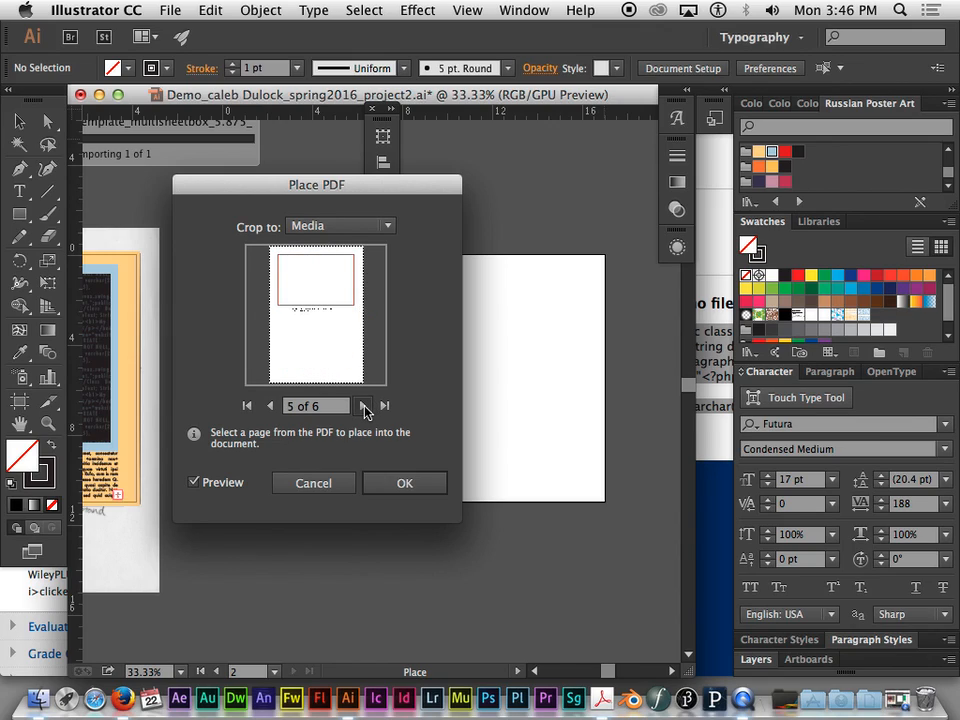
click(364, 406)
click(270, 406)
click(270, 406)
click(270, 406)
click(270, 406)
click(270, 406)
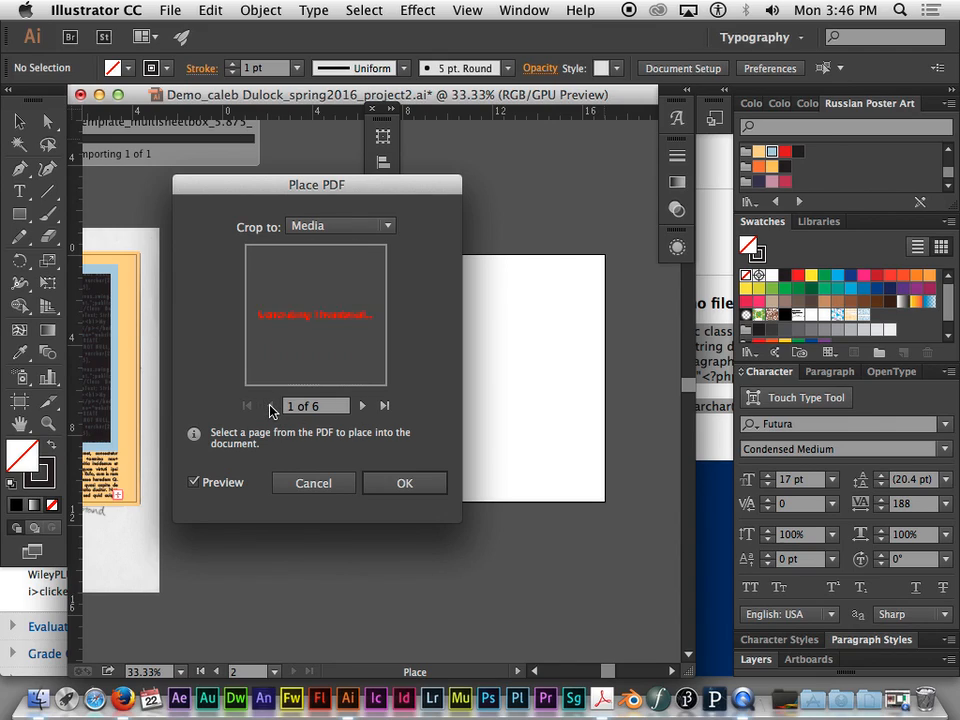
click(363, 406)
click(363, 406)
click(363, 406)
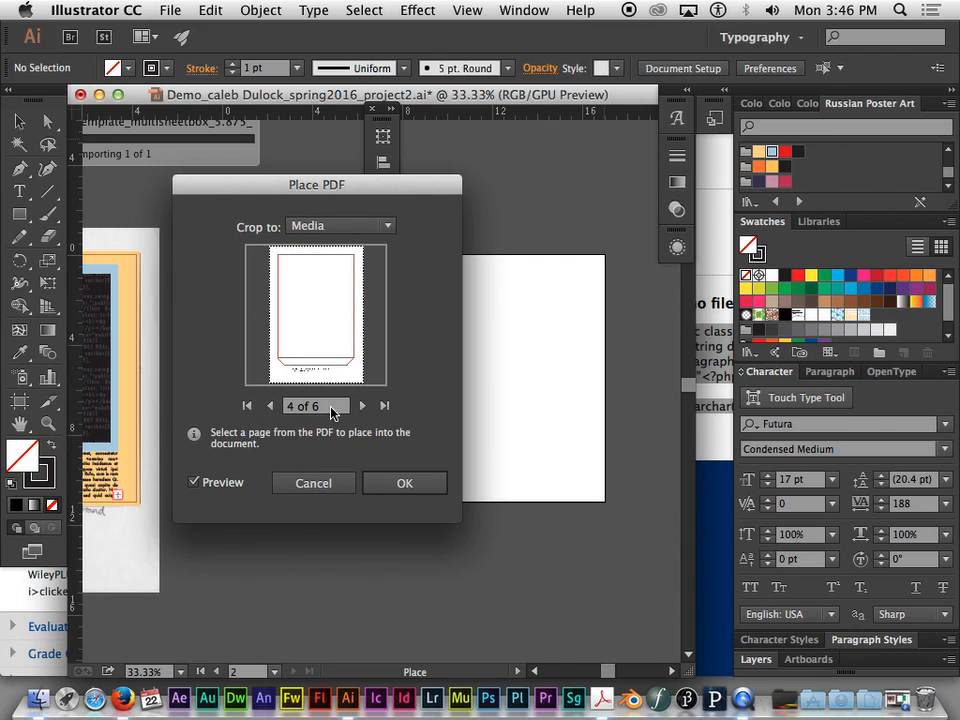
click(270, 406)
click(270, 406)
click(270, 406)
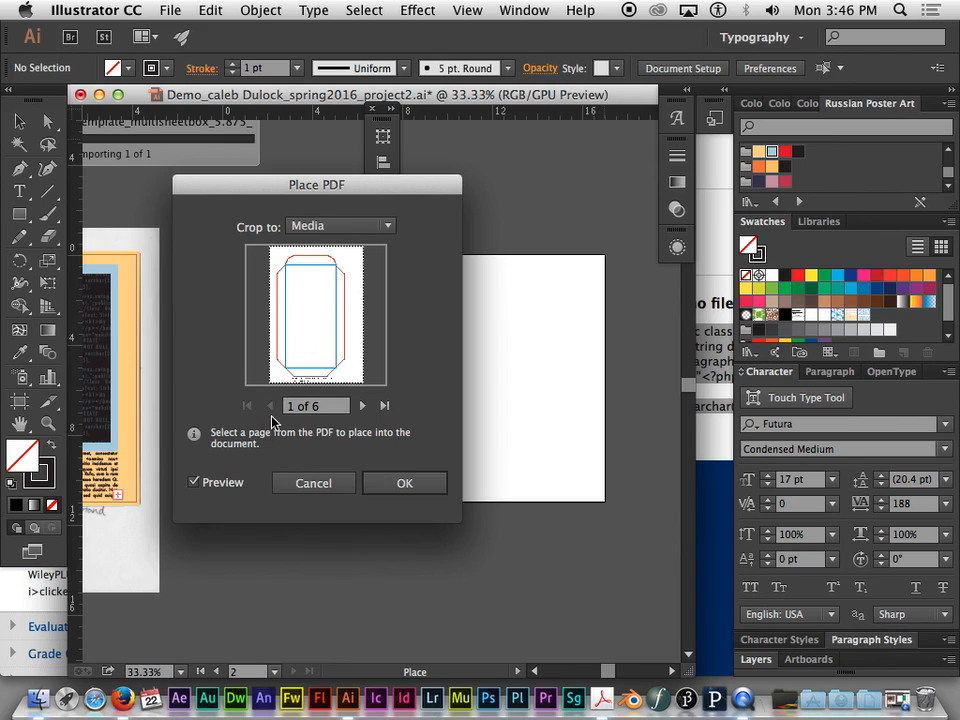
click(363, 406)
click(363, 406)
click(363, 406)
click(272, 406)
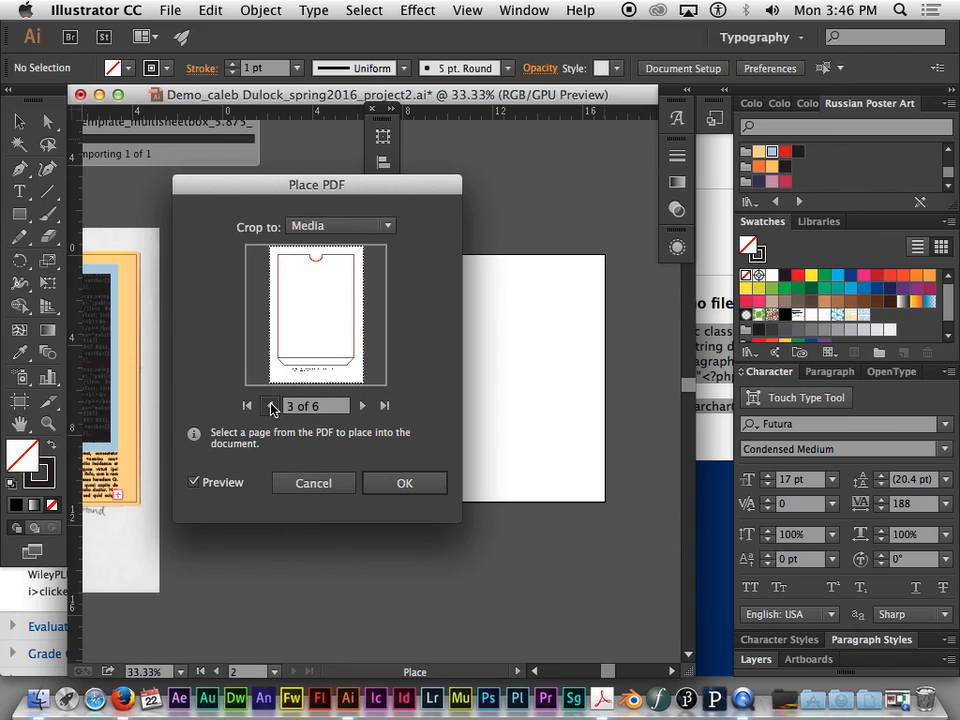
click(272, 406)
click(272, 406)
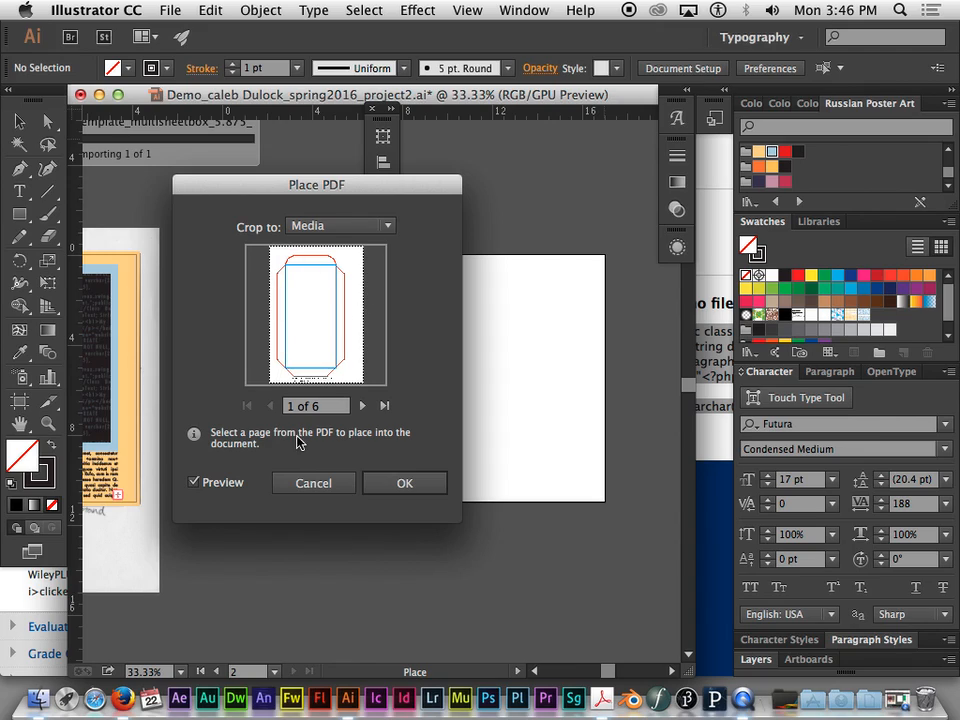
- Place page 1 of the template on the left half of the second artboard, scaled to the artboard's full height
click(401, 486)
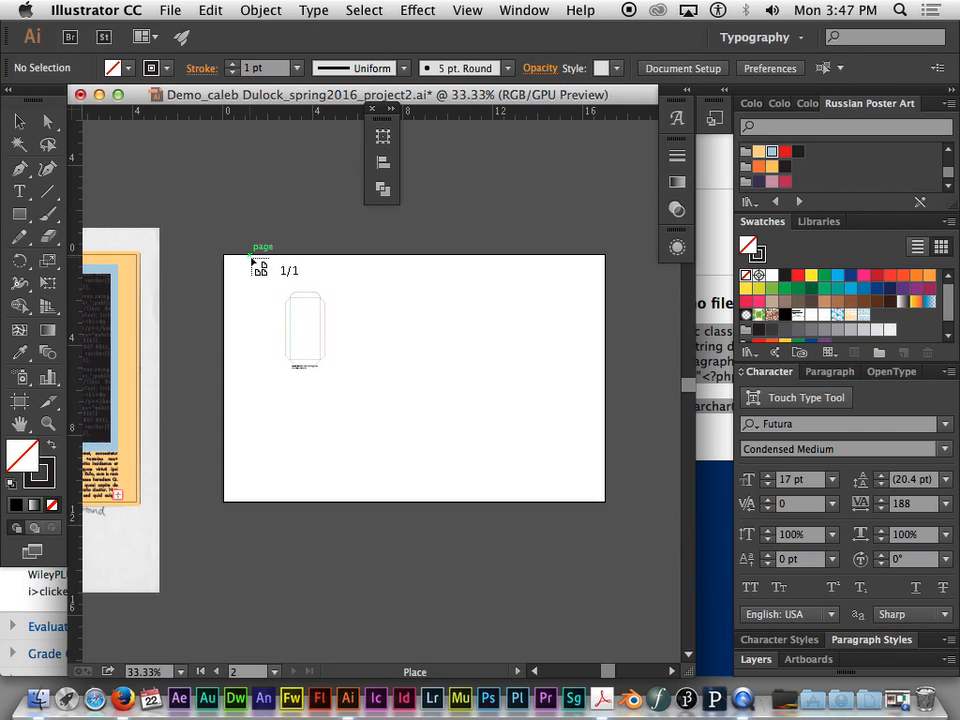
drag(255, 257, 463, 502)
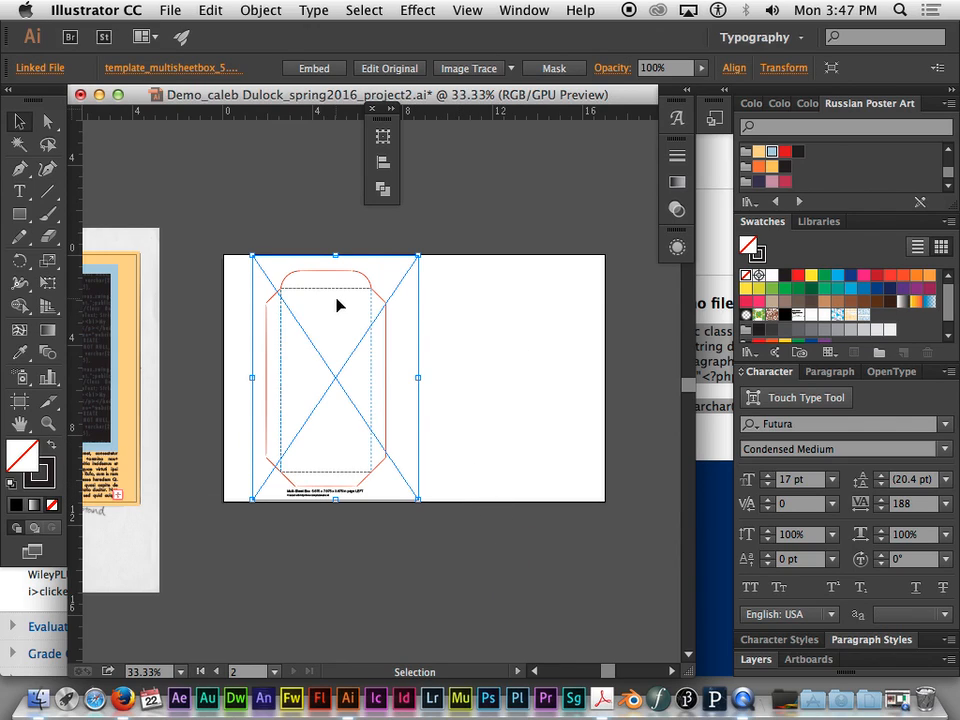
click(448, 285)
- Open page 1 of the template_multisheetbox PDF from the Demo folder as a separate document
click(168, 10)
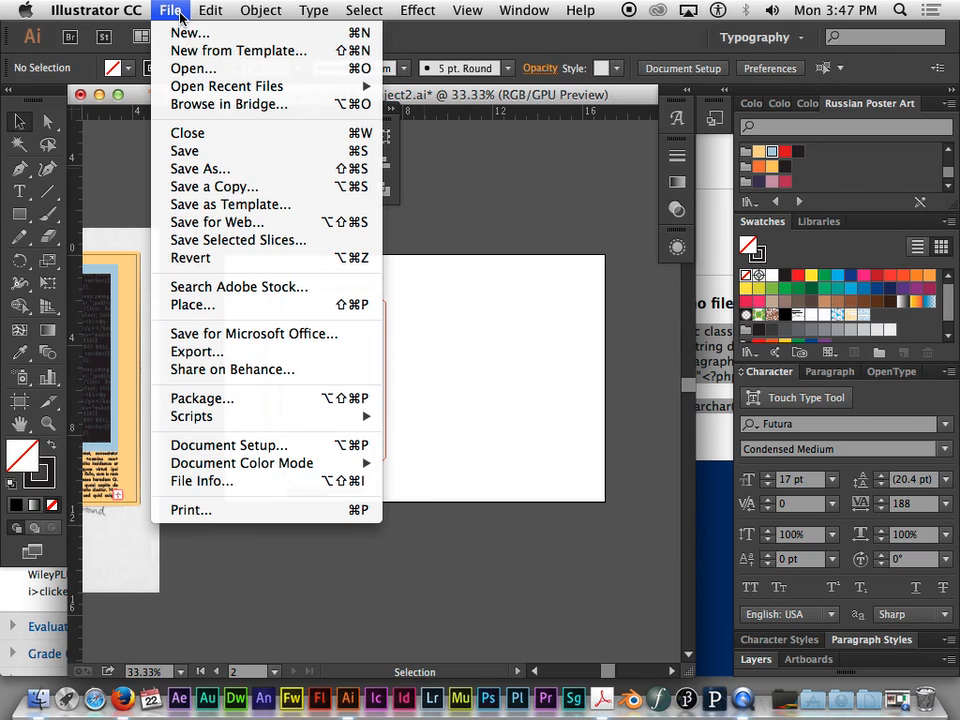
click(150, 64)
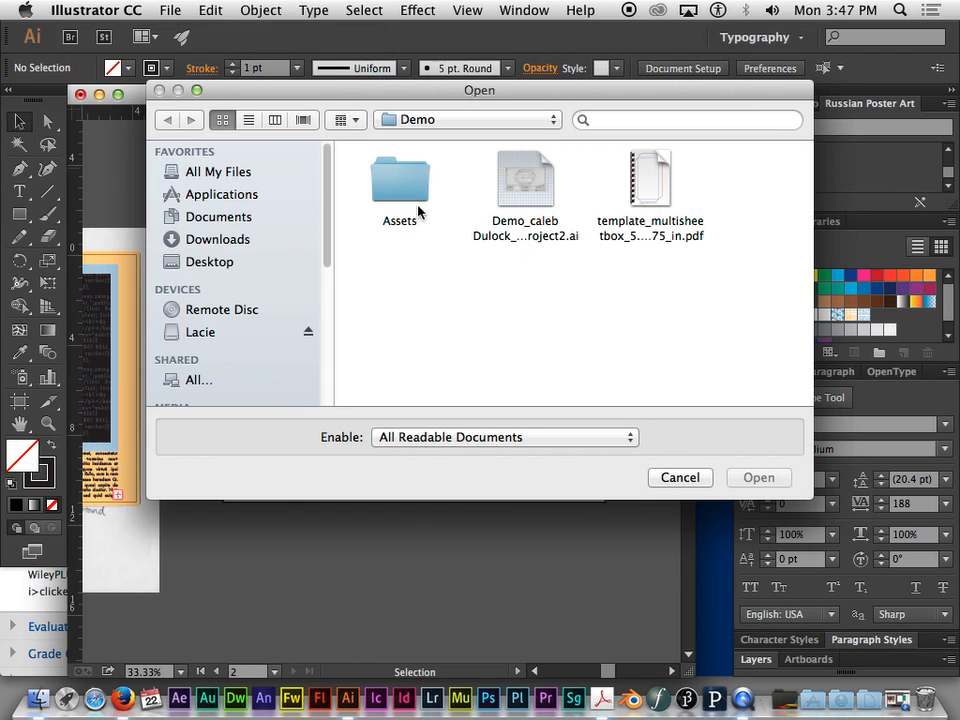
click(664, 195)
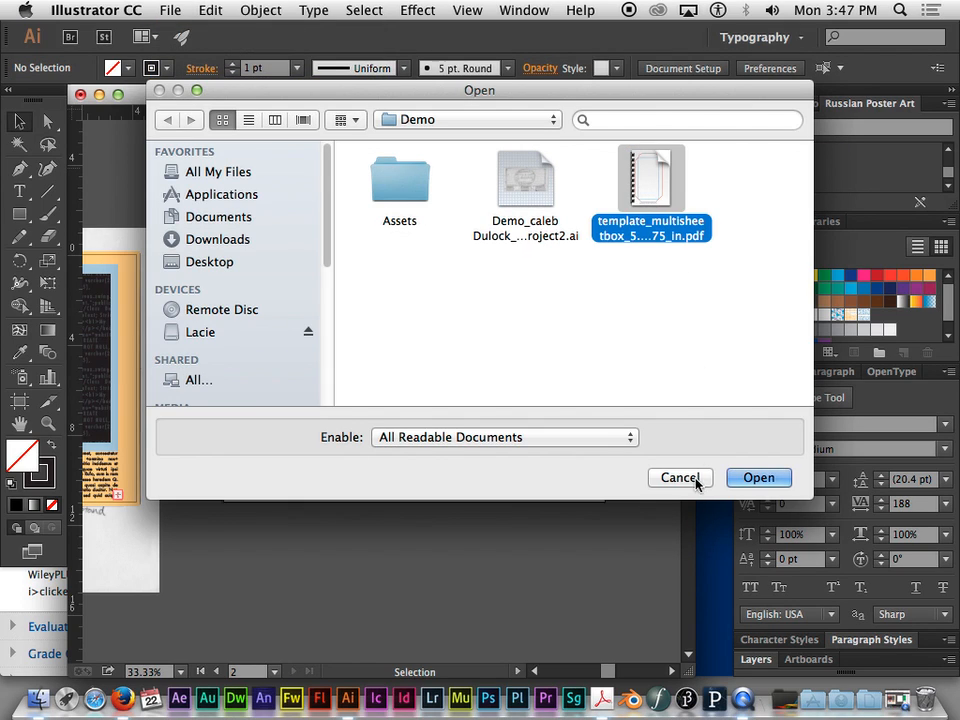
click(757, 478)
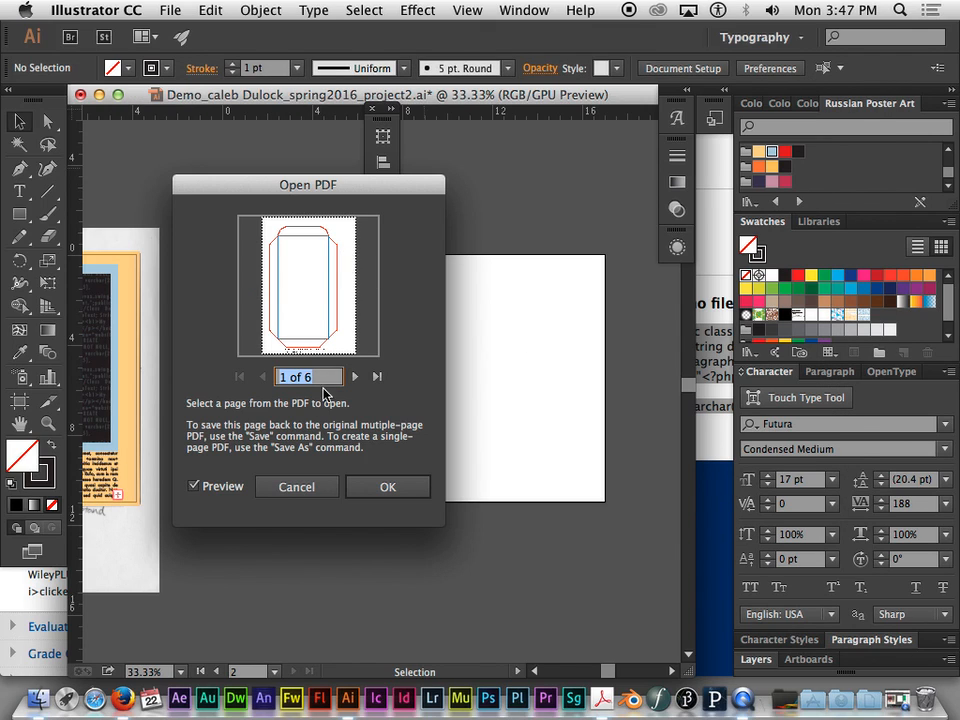
click(384, 486)
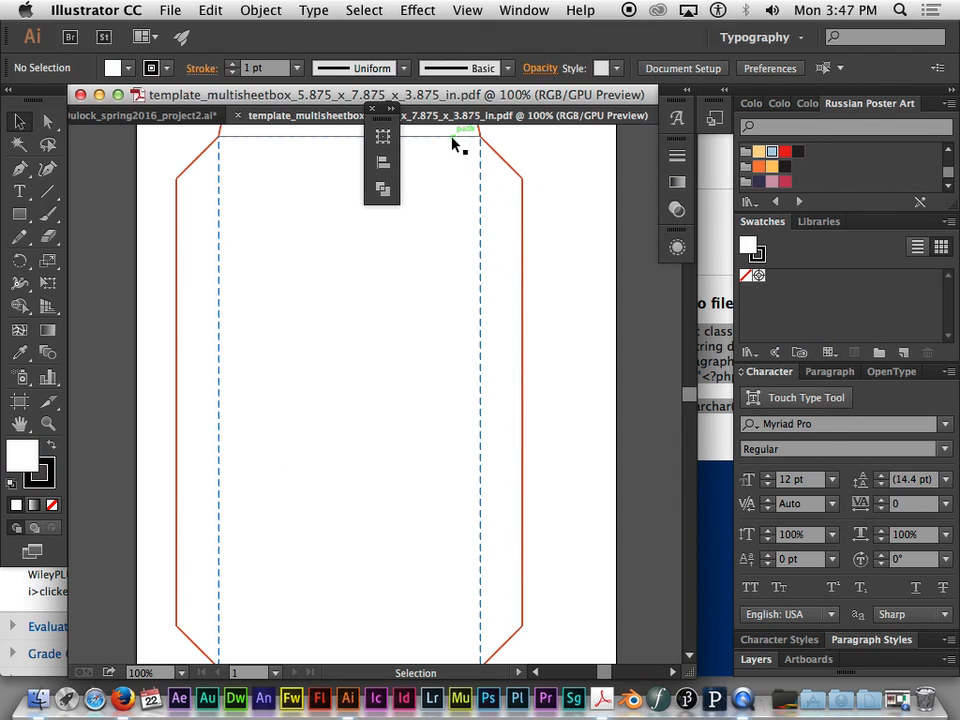
- Select and copy the whole LEFT page box outline together with its caption text
key(super+minus)
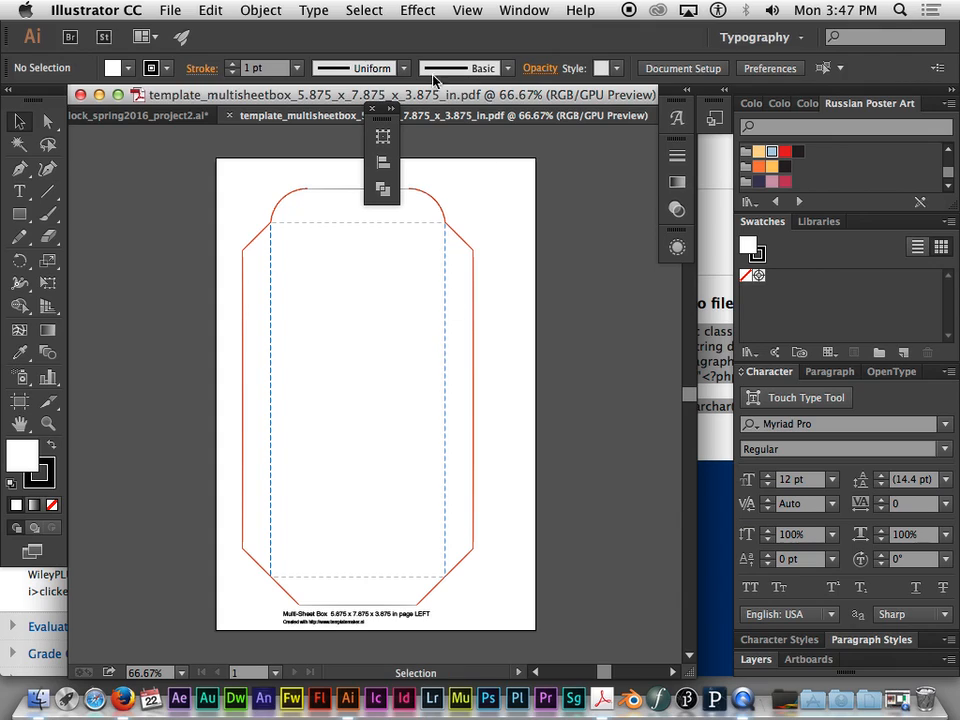
drag(226, 173, 483, 630)
key(super)
key(v)
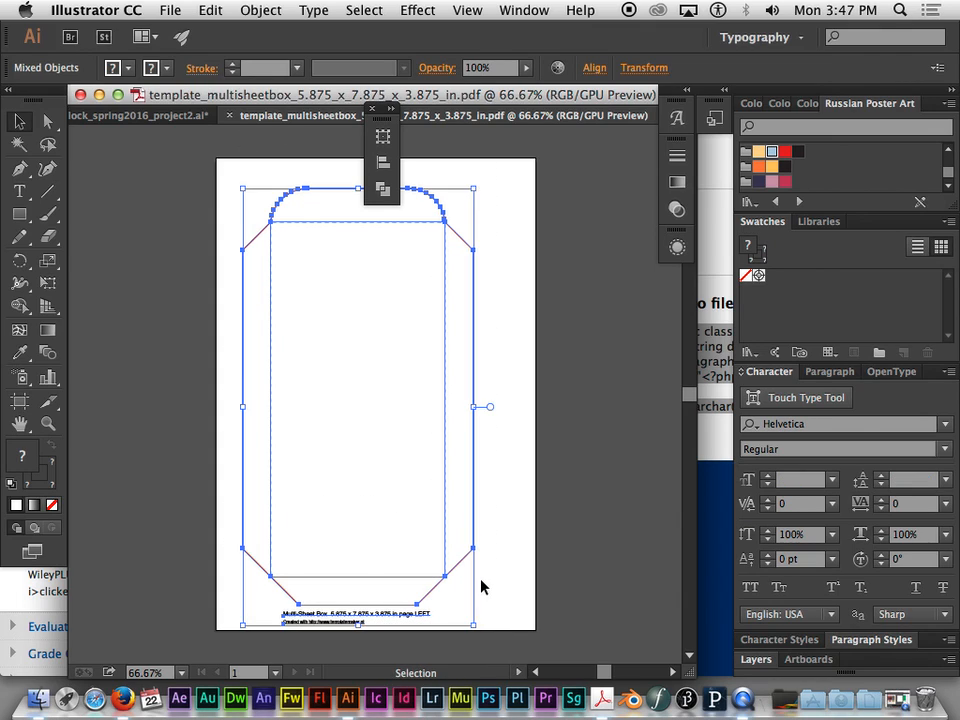
- Paste the copied box outline into the project2 document and move it to the right half of the second artboard
click(103, 116)
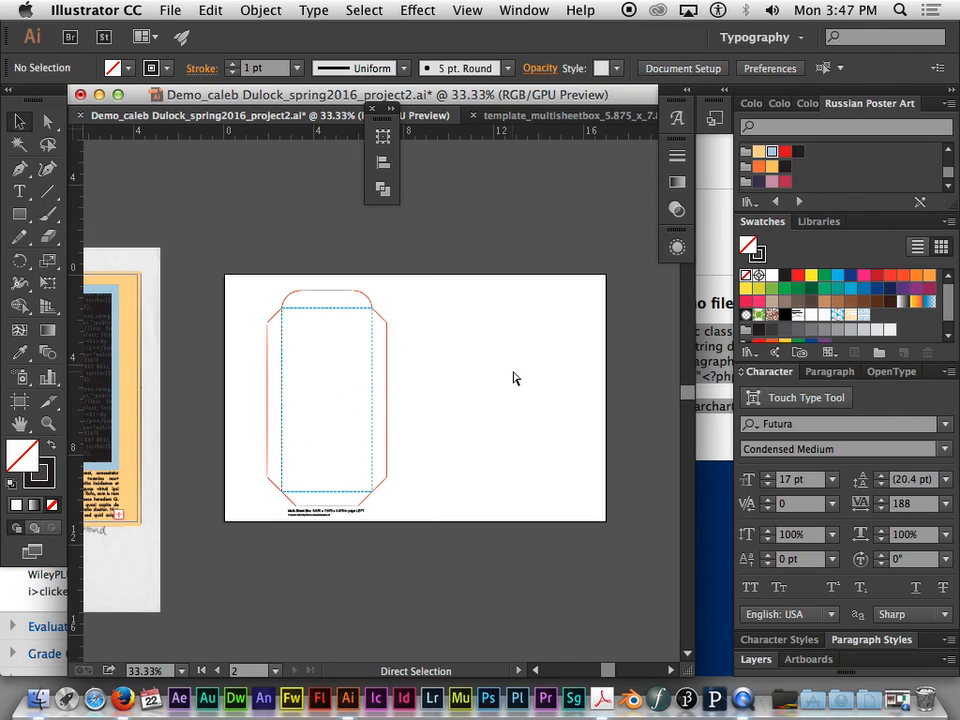
key(super+v)
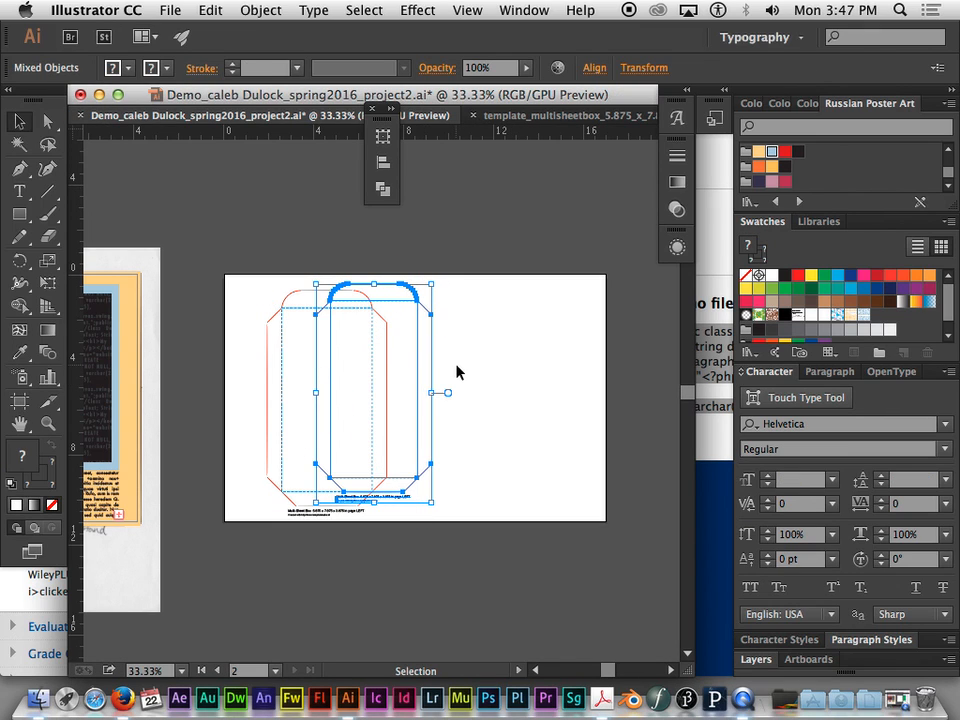
drag(394, 289, 509, 294)
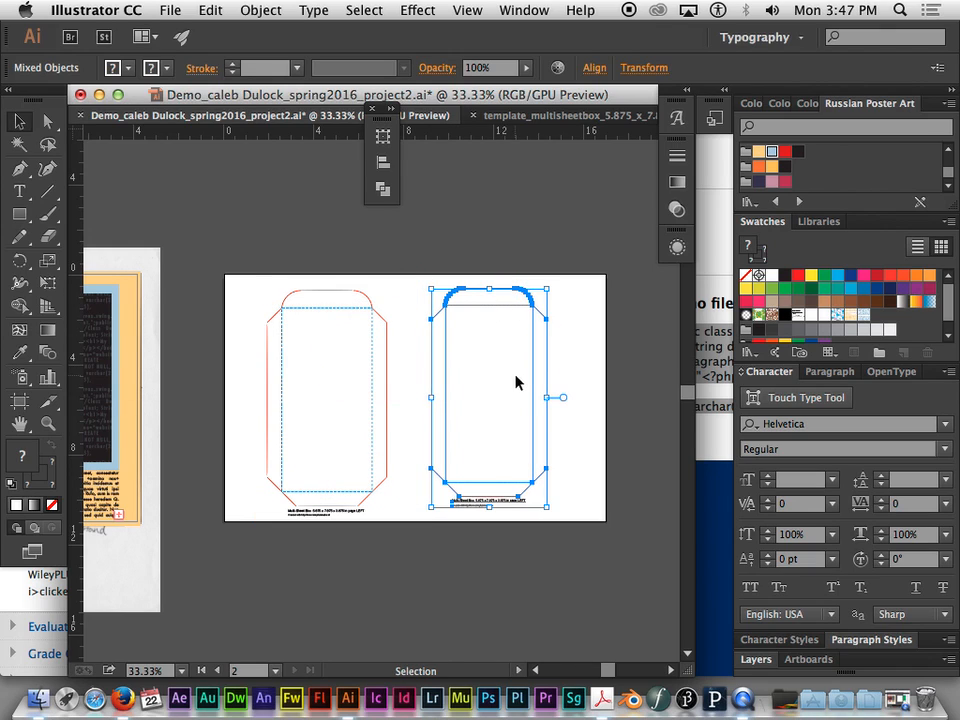
- Delete the linked template PDF and move the pasted box outline to the left half of the artboard
click(336, 292)
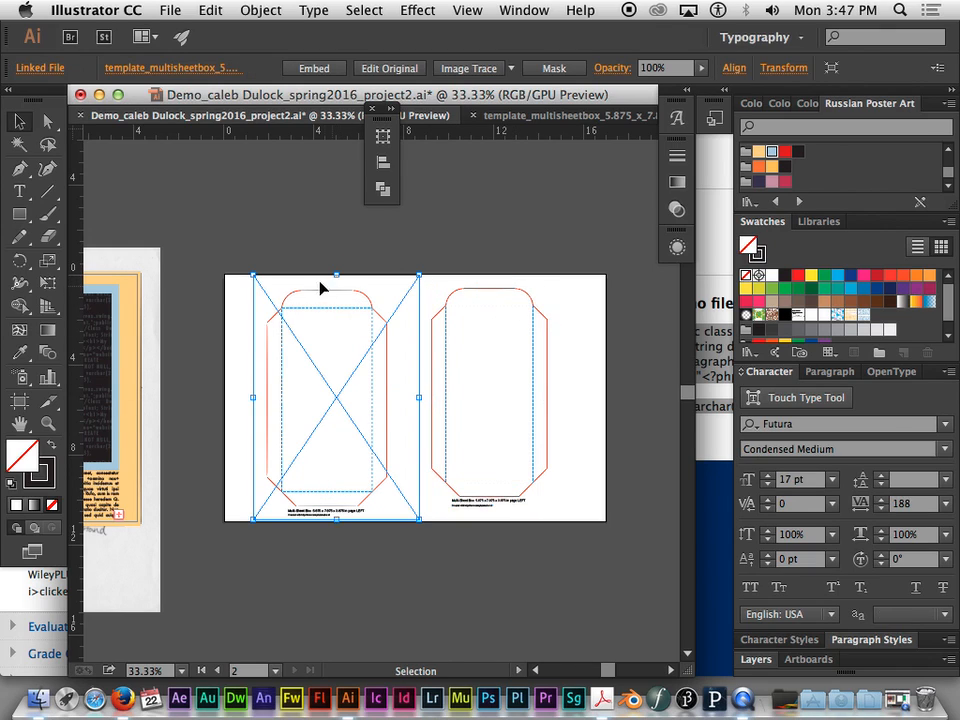
key(Delete)
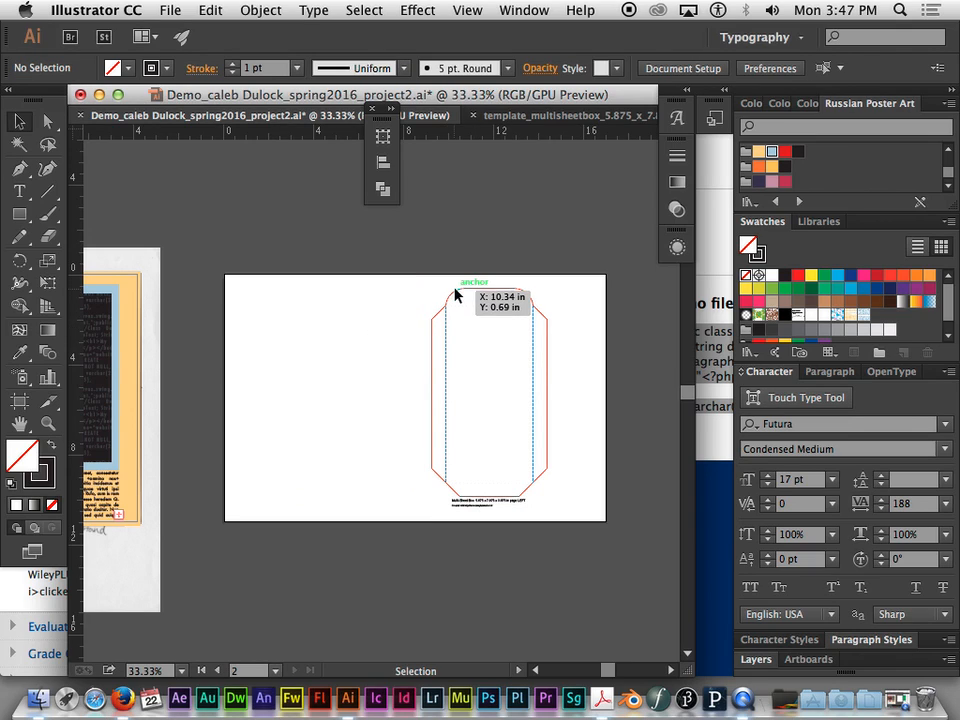
click(454, 290)
click(372, 282)
drag(405, 257, 546, 520)
drag(535, 325, 360, 322)
click(446, 253)
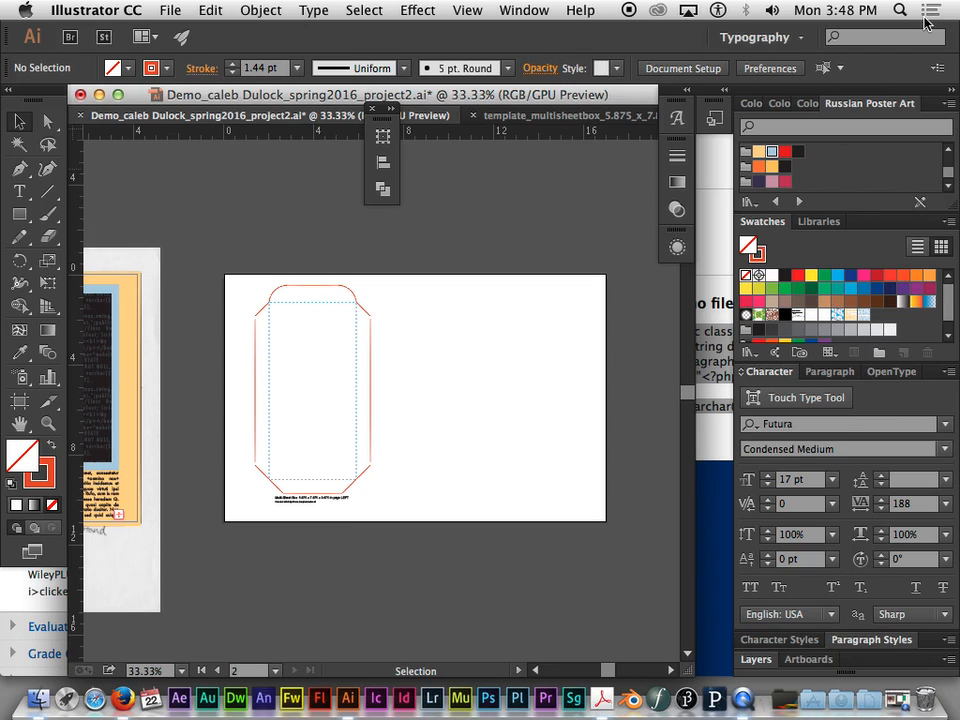
- Close the floating panel group and the opened page 1 template document
click(538, 118)
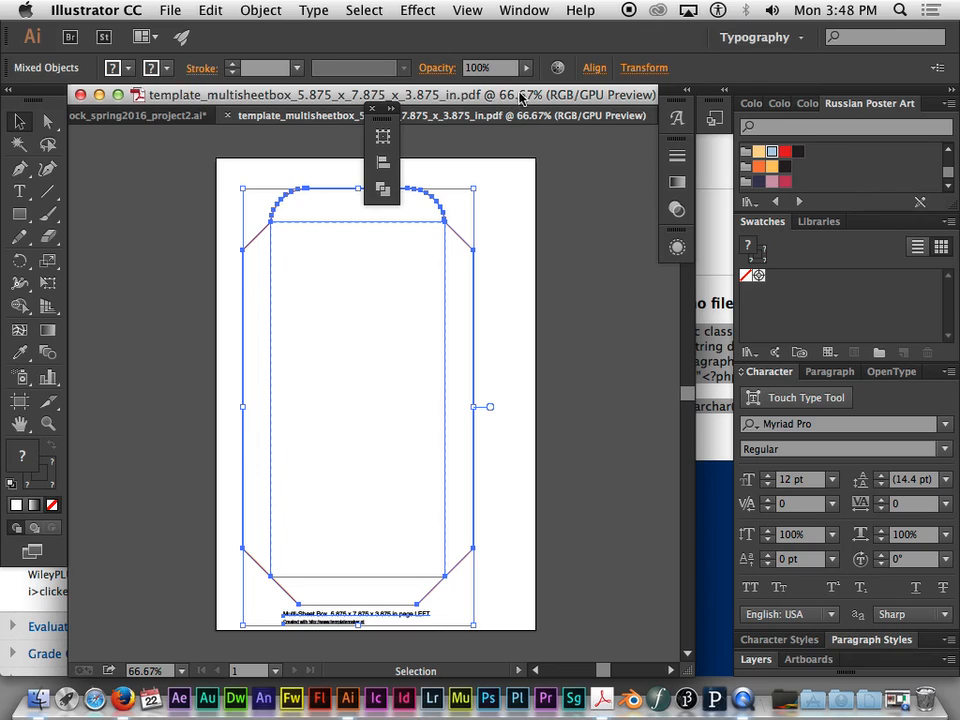
click(371, 110)
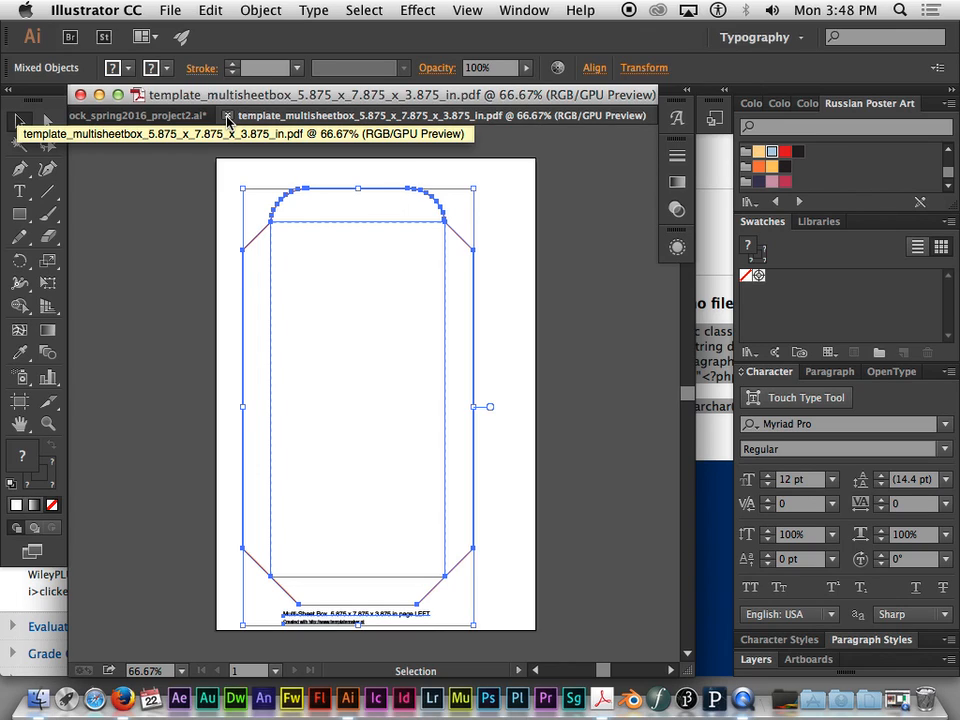
click(228, 117)
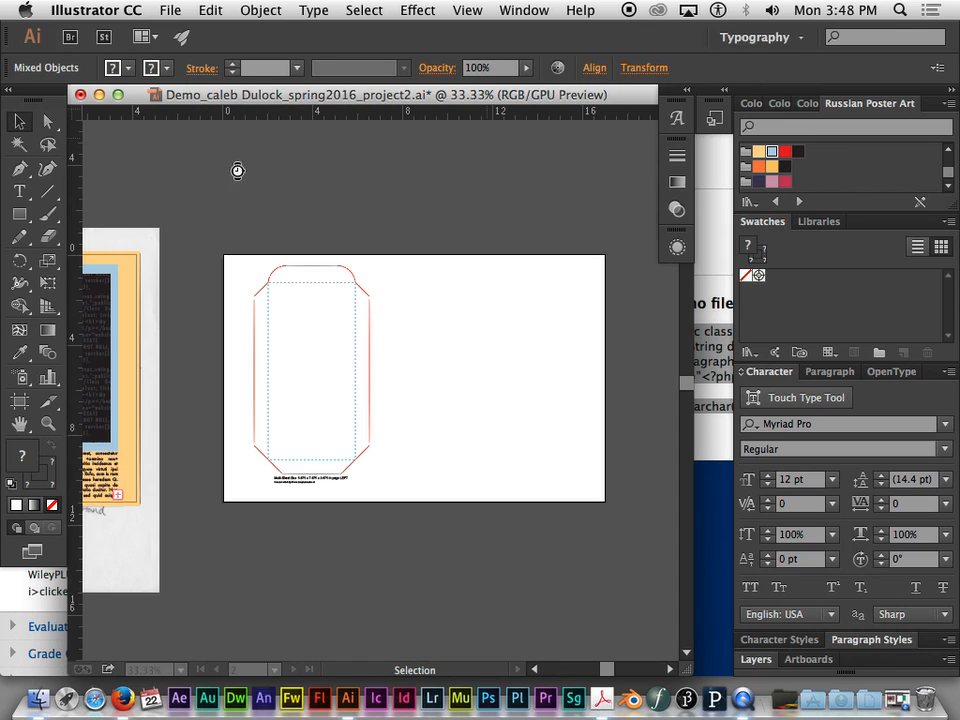
- Open page 2 of the template_multisheetbox PDF from the Demo folder as a separate document
click(169, 10)
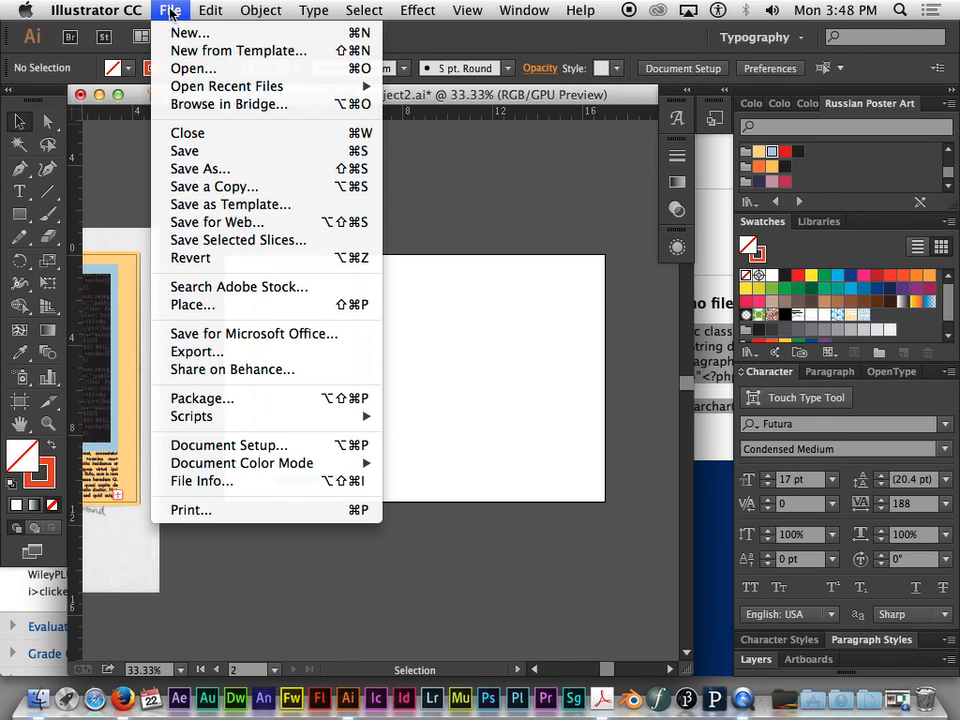
click(180, 68)
click(620, 218)
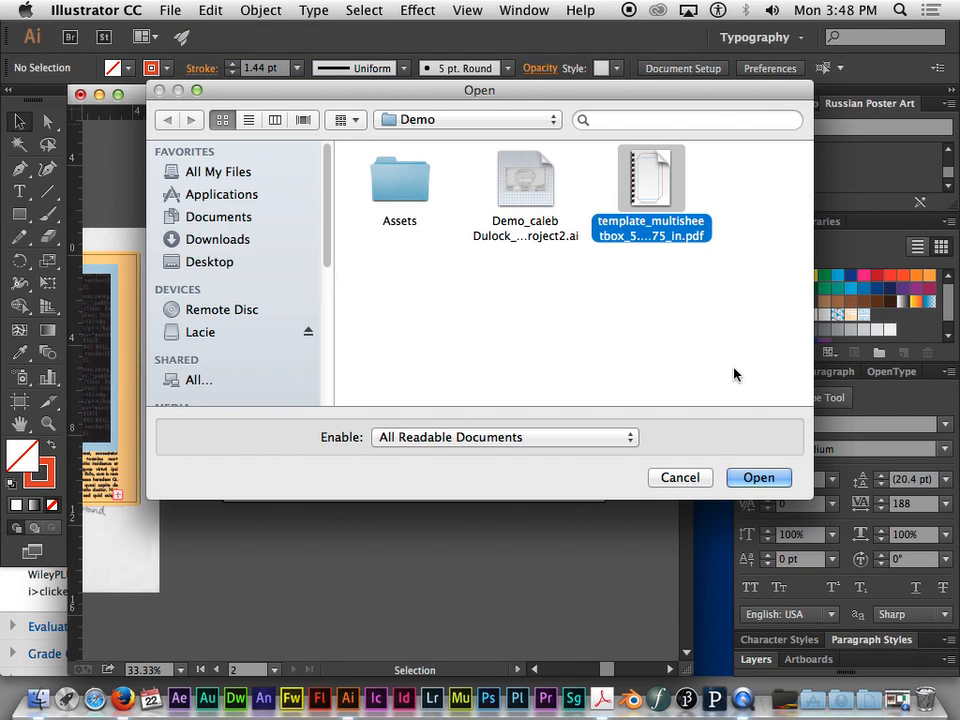
click(750, 477)
click(356, 377)
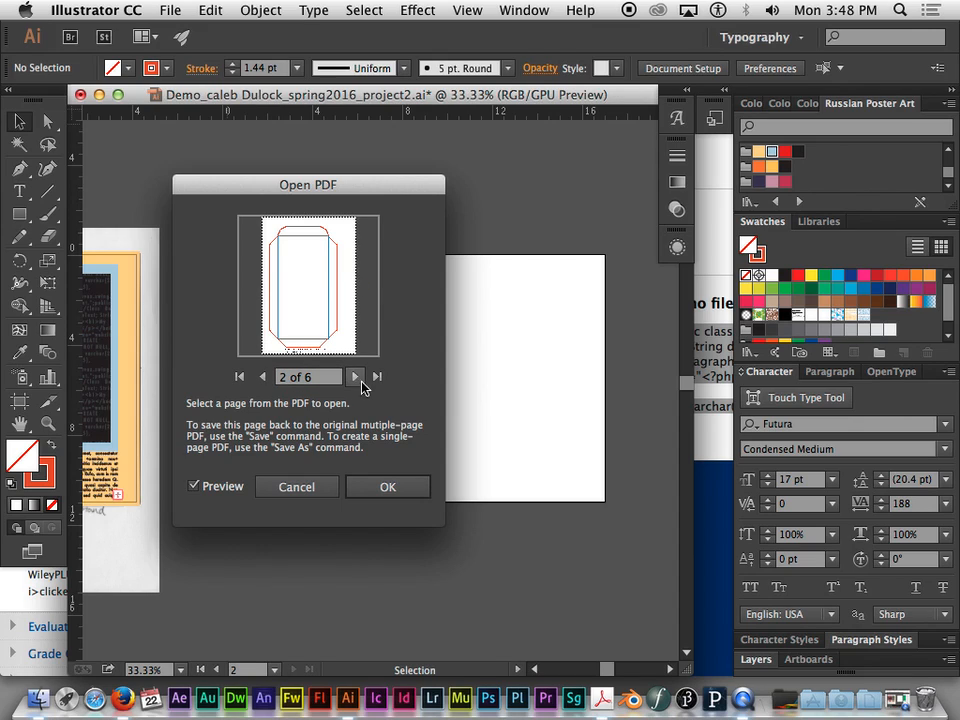
click(383, 486)
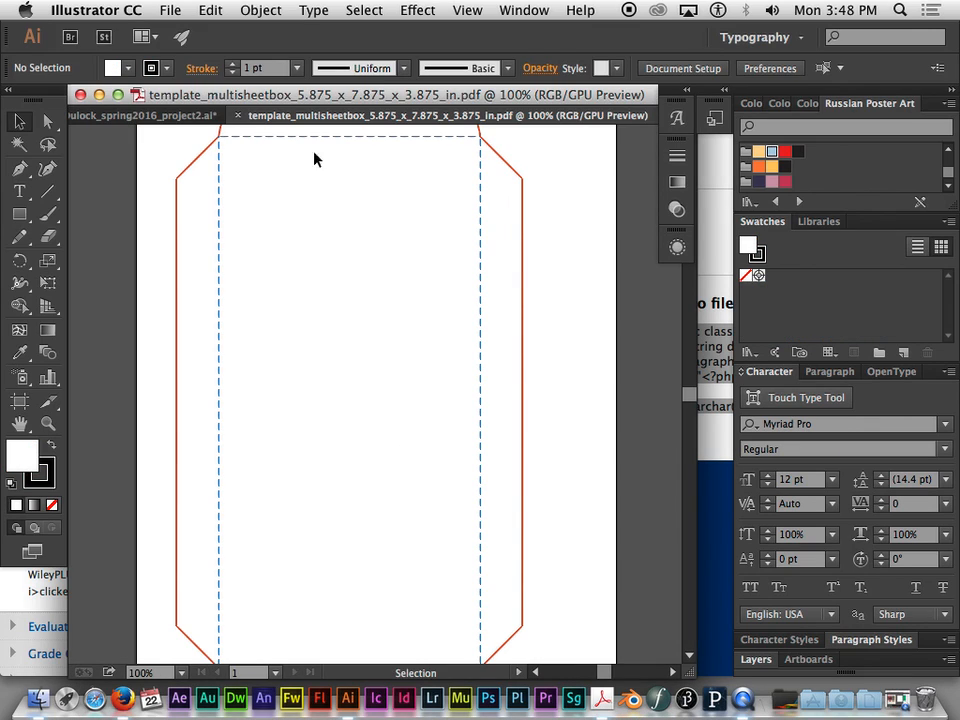
- Copy the whole RIGHT page box outline with its caption text and return to the project2 document
key(super+minus)
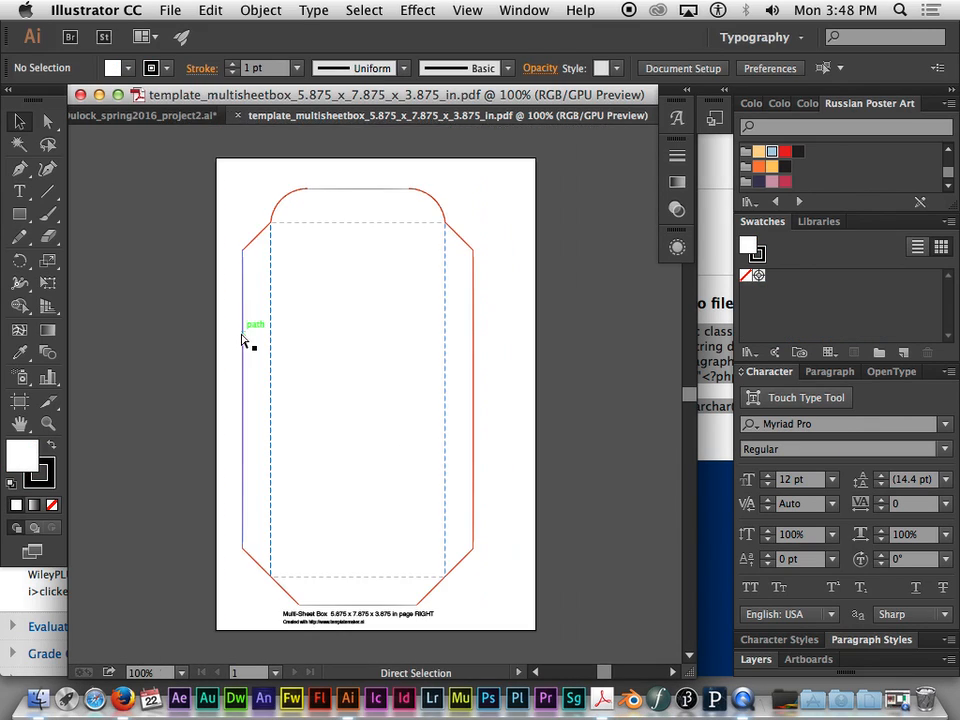
drag(228, 165, 501, 626)
key(super+c)
click(145, 116)
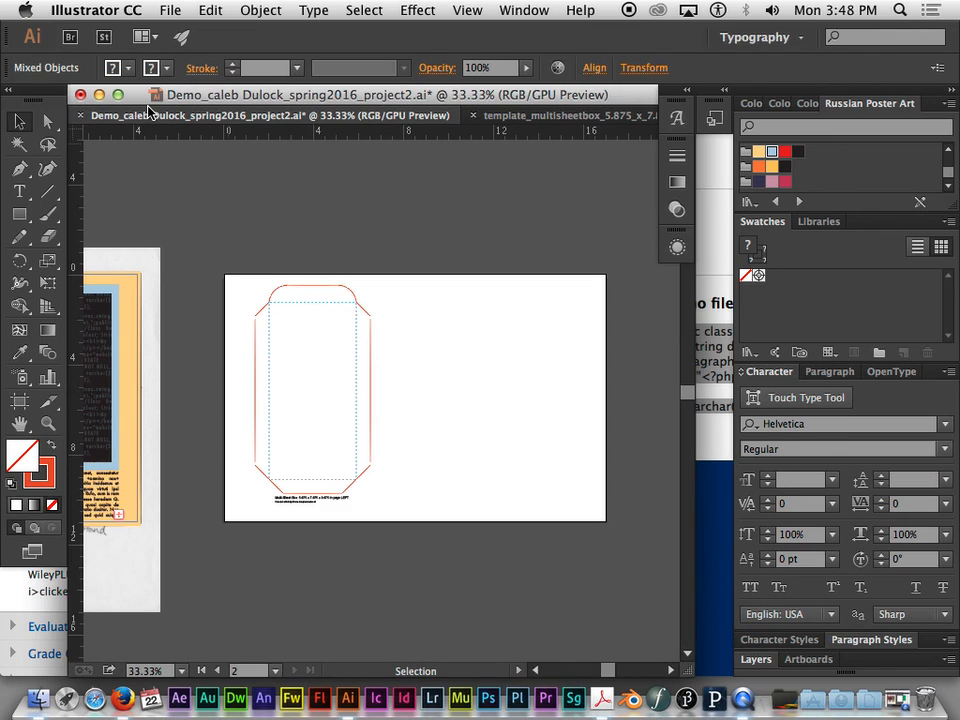
- Paste the RIGHT box outline beside the LEFT outline on the second artboard and close the page 2 template document
key(super+v)
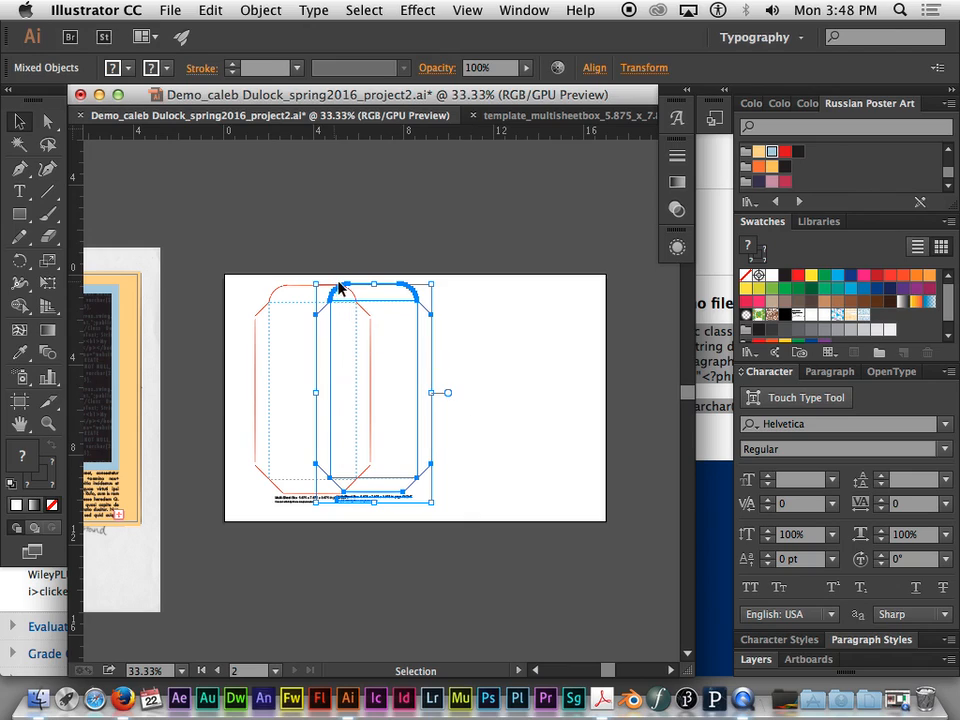
drag(364, 287, 478, 294)
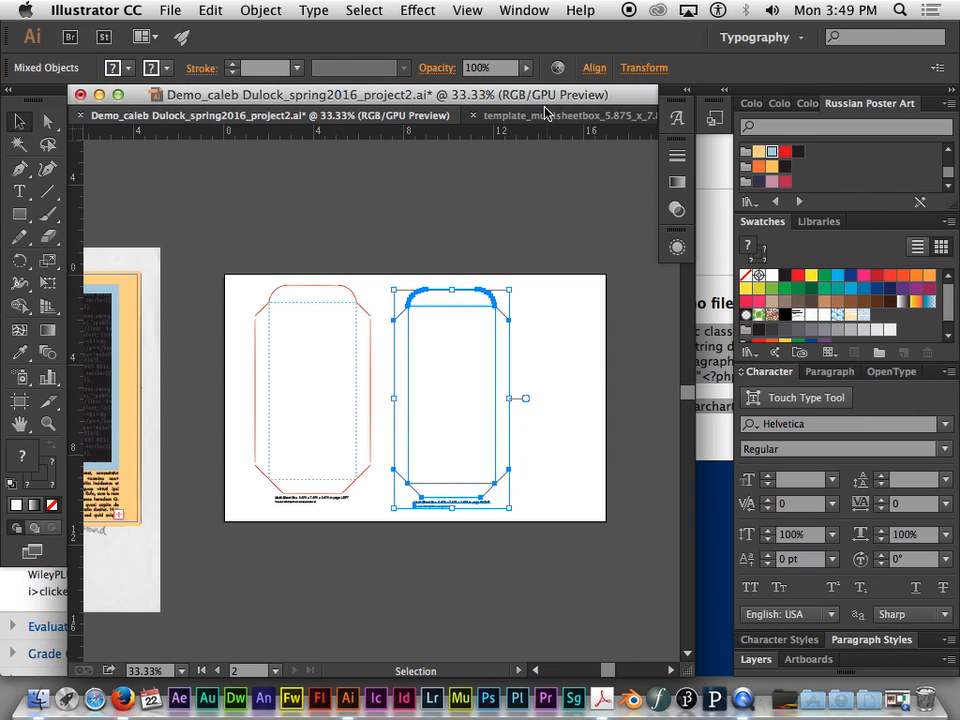
click(510, 116)
click(228, 116)
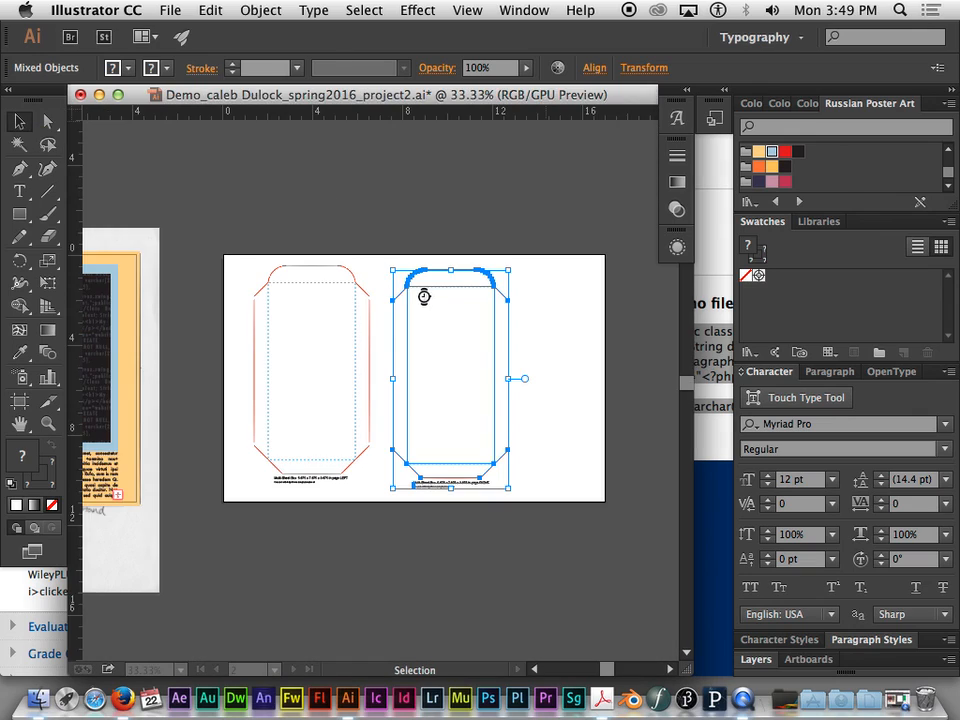
click(570, 368)
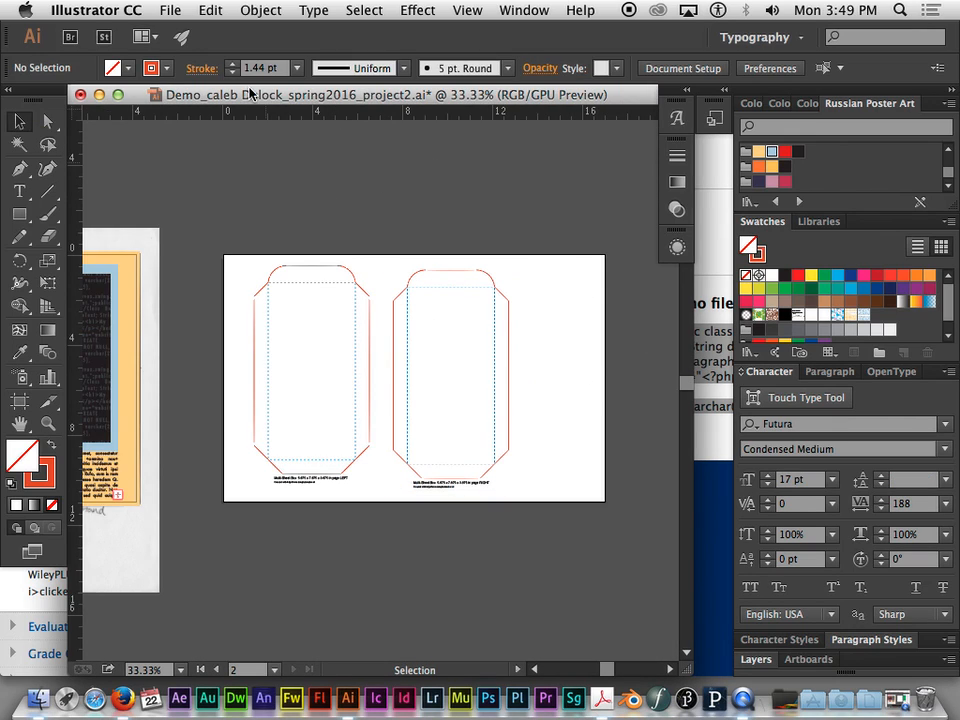
- Open page 3 of the template_multisheetbox PDF from the Demo folder as a separate document
click(172, 11)
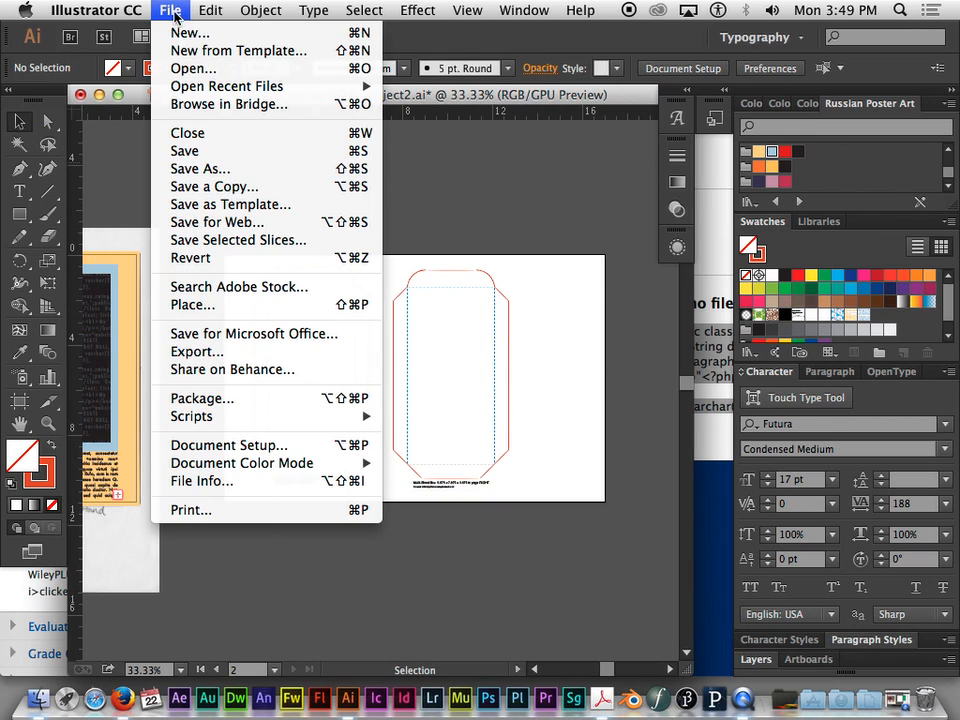
click(192, 73)
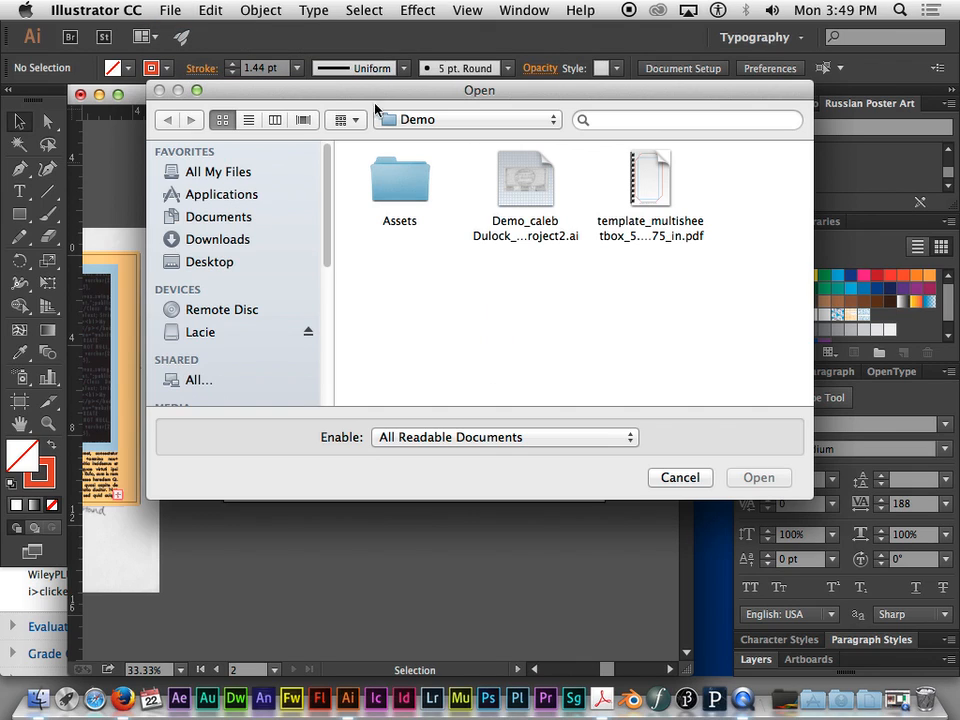
click(646, 183)
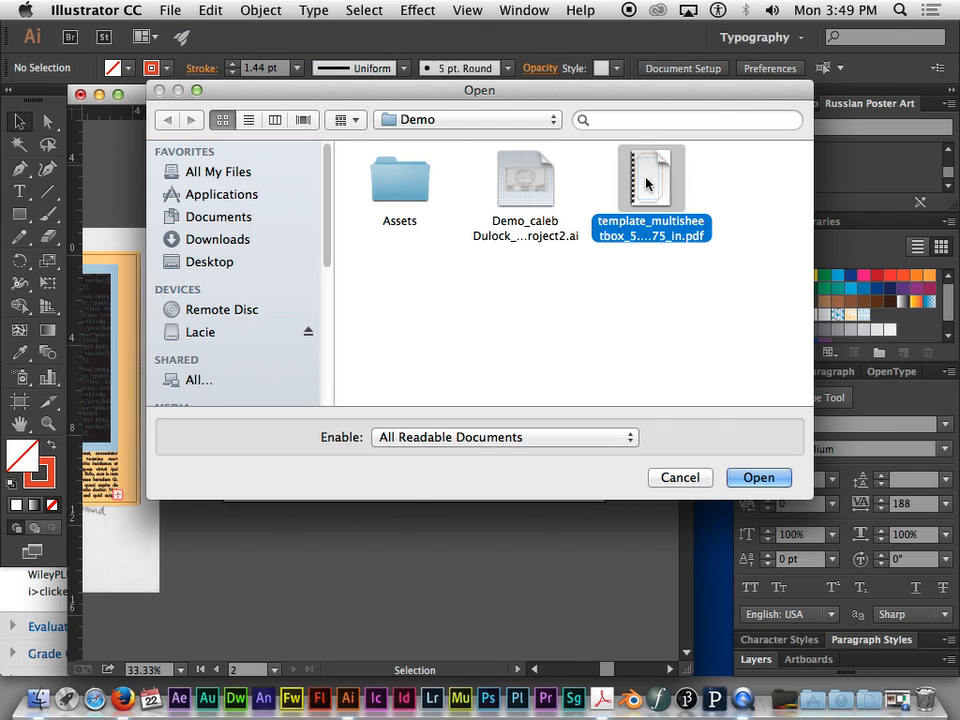
click(762, 477)
click(356, 376)
click(356, 376)
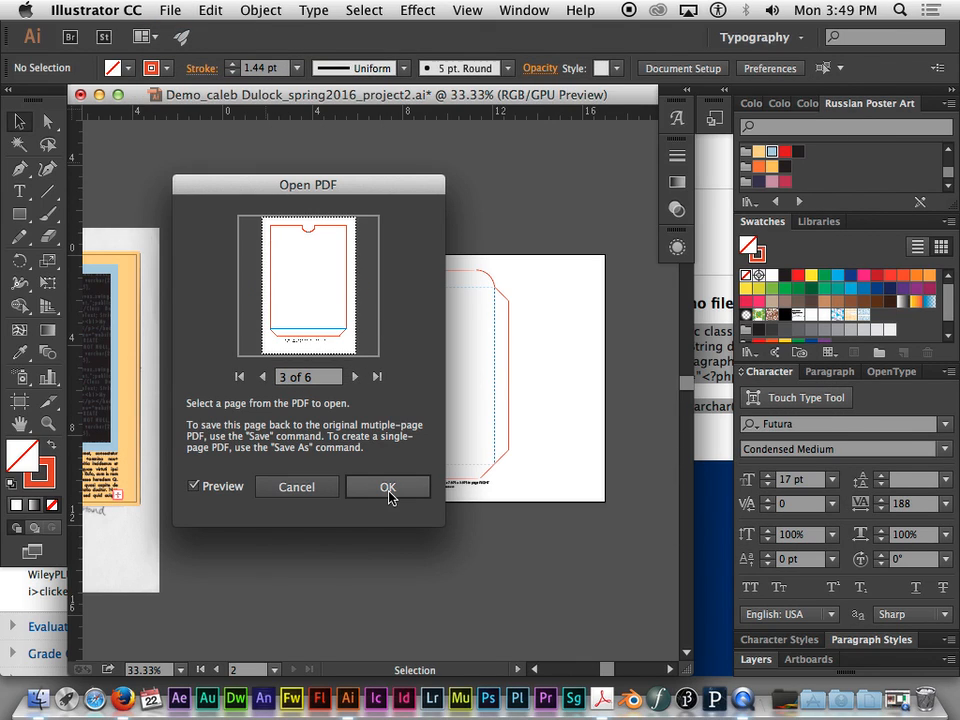
click(388, 487)
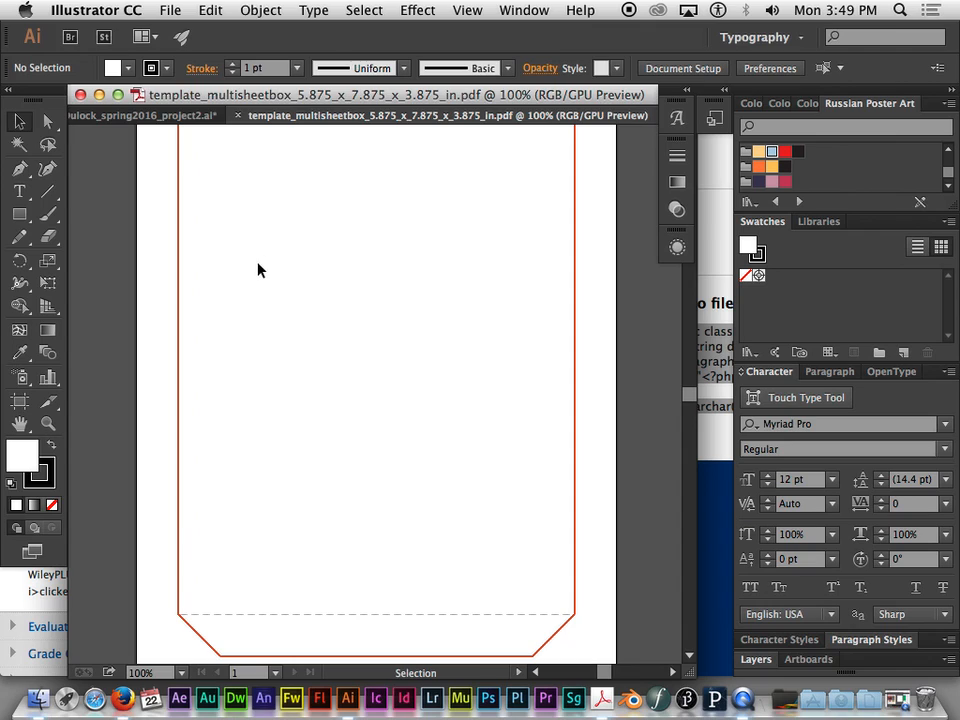
- Copy the whole FRONT page outline with its caption text and return to the project2 document
key(super+minus)
key(super+minus)
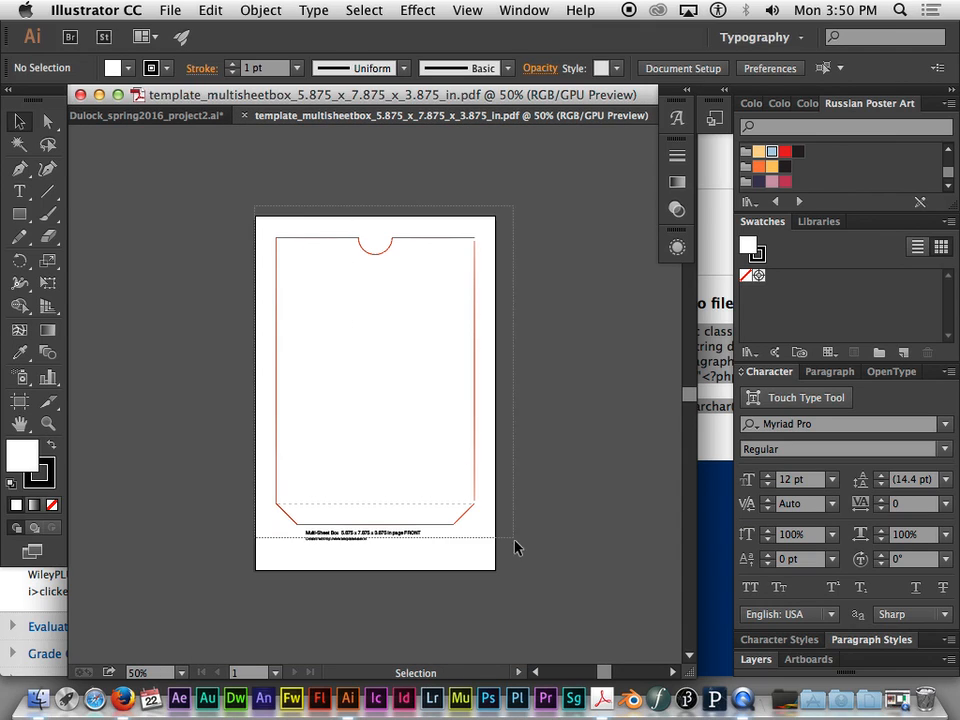
key(super+a)
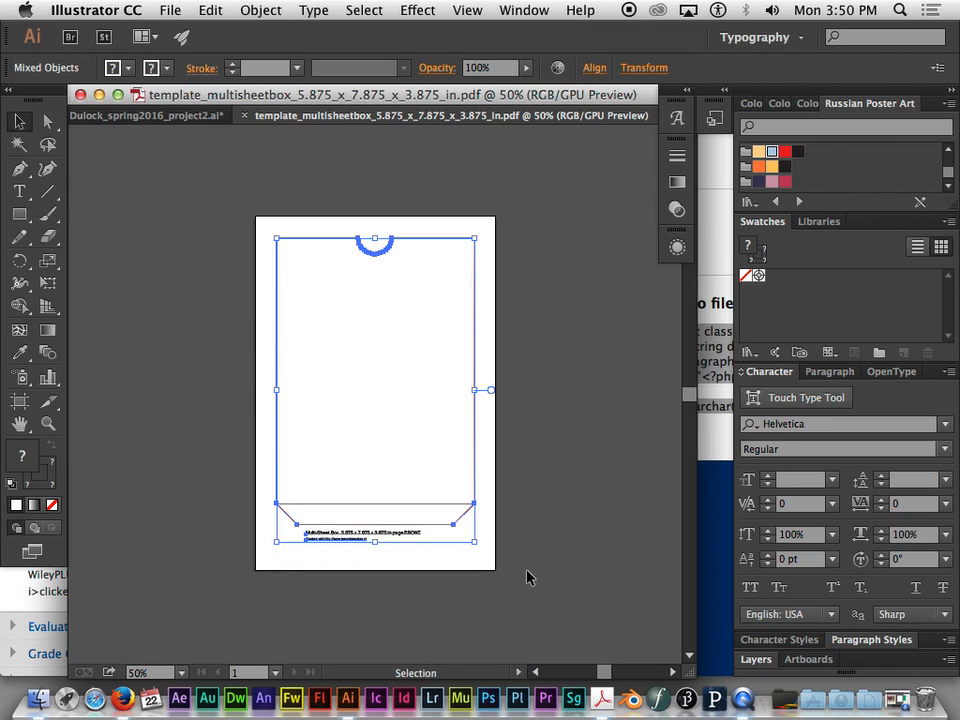
click(164, 117)
- Paste the FRONT outline on the empty canvas and move it with its caption just above the artboard's left half
drag(369, 246, 422, 483)
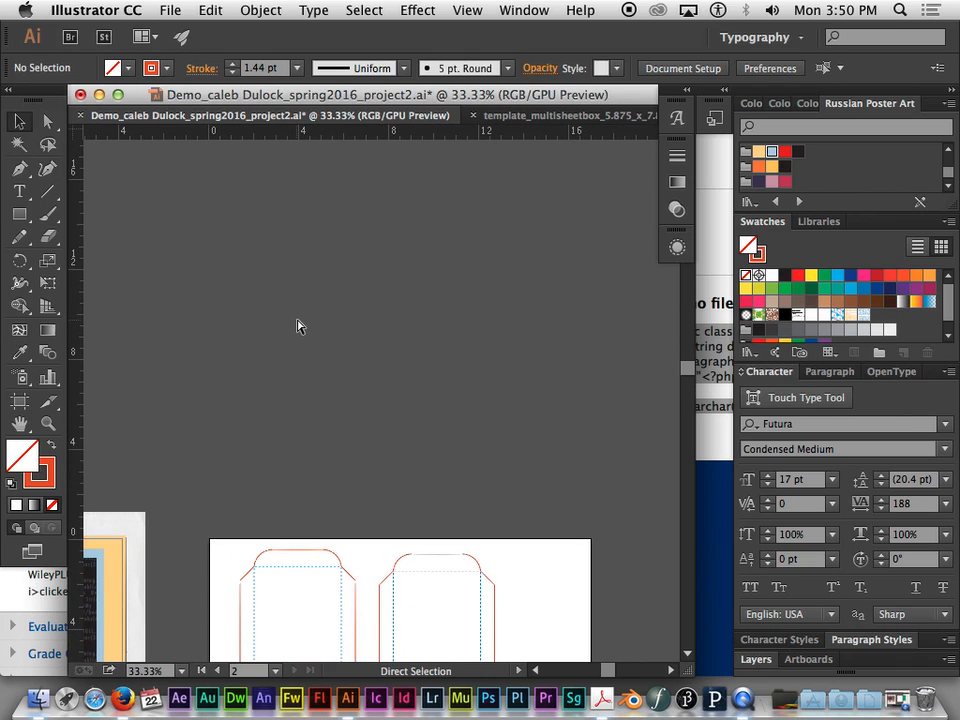
key(super+v)
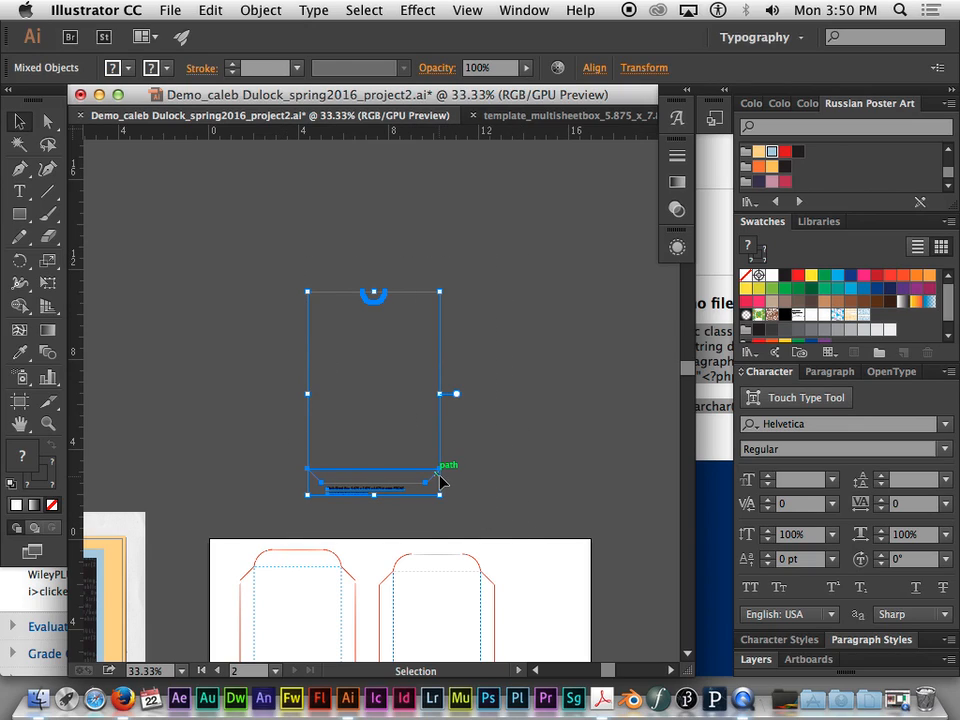
click(352, 488)
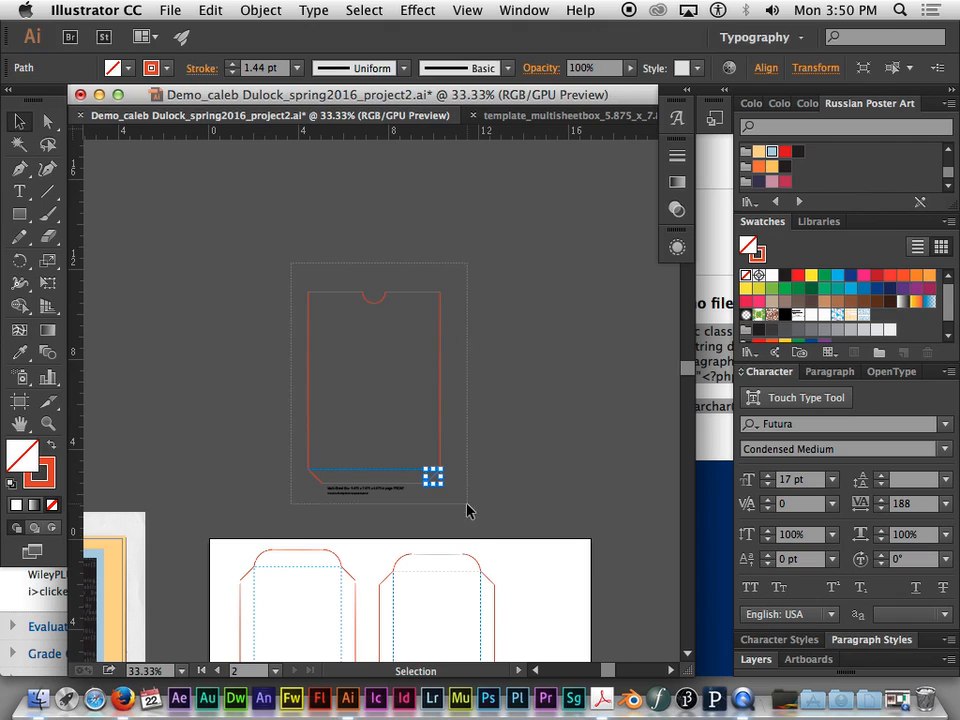
click(388, 489)
drag(388, 489, 310, 528)
click(332, 328)
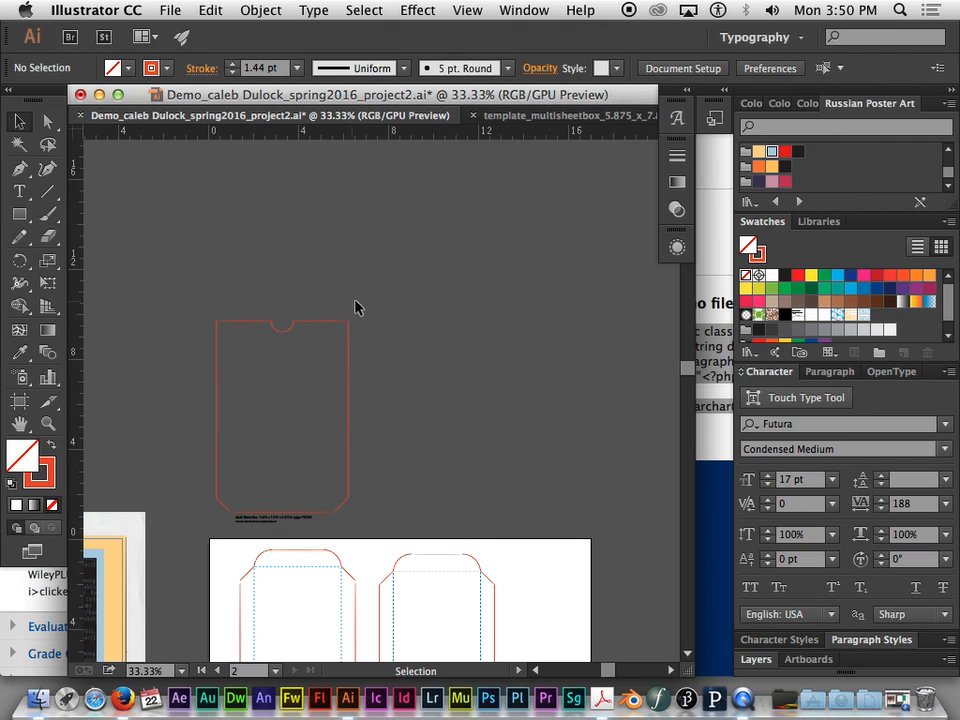
- Close the opened page 3 template document
key(super+Tab)
key(super+Tab)
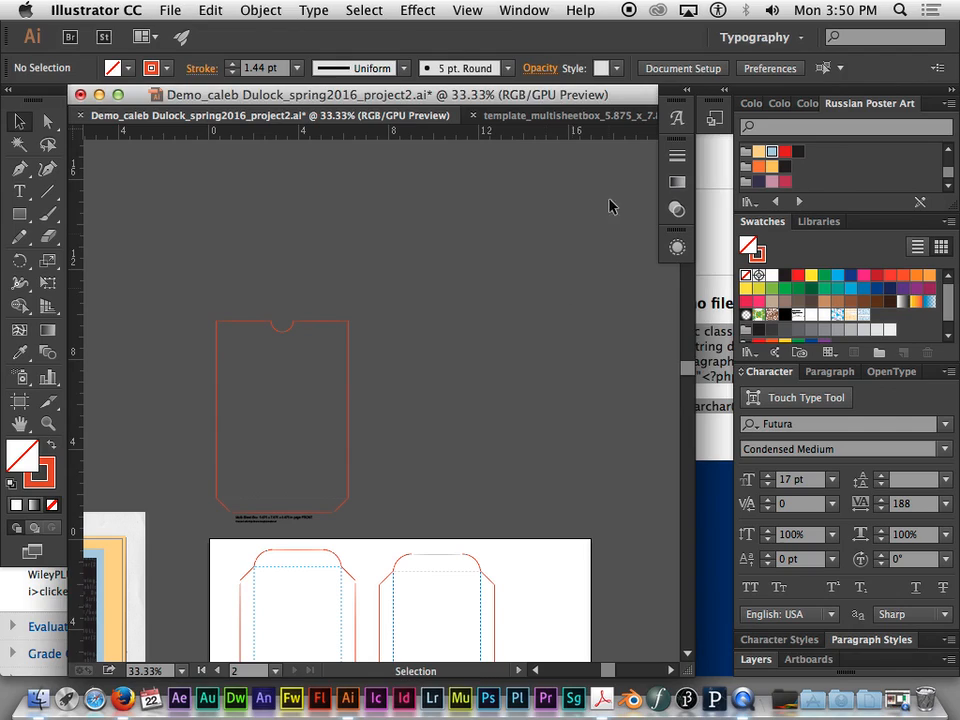
click(562, 118)
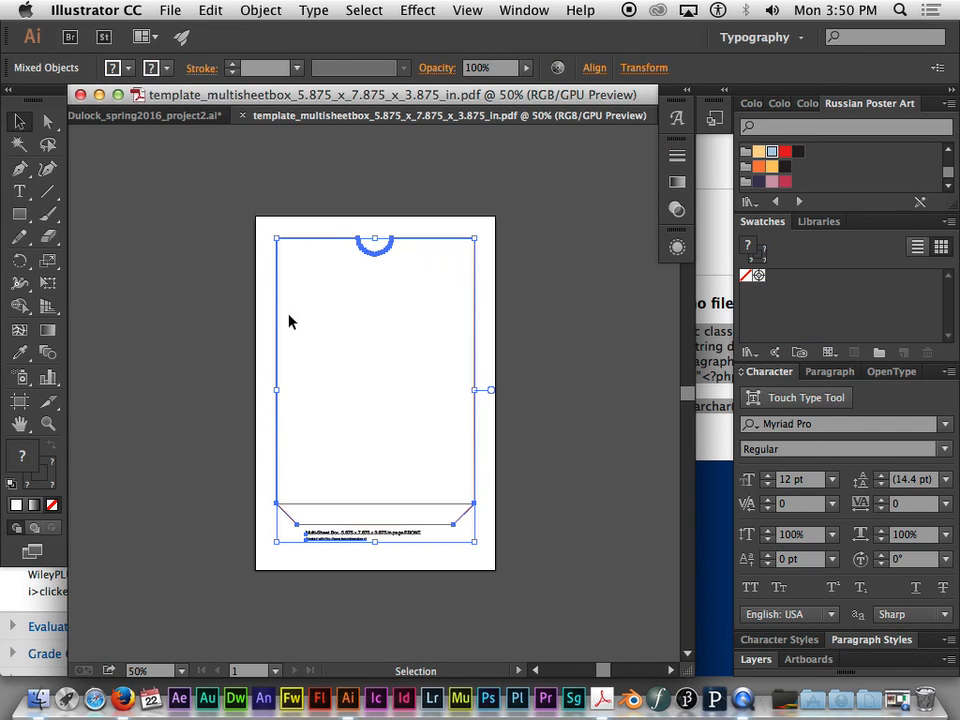
click(240, 115)
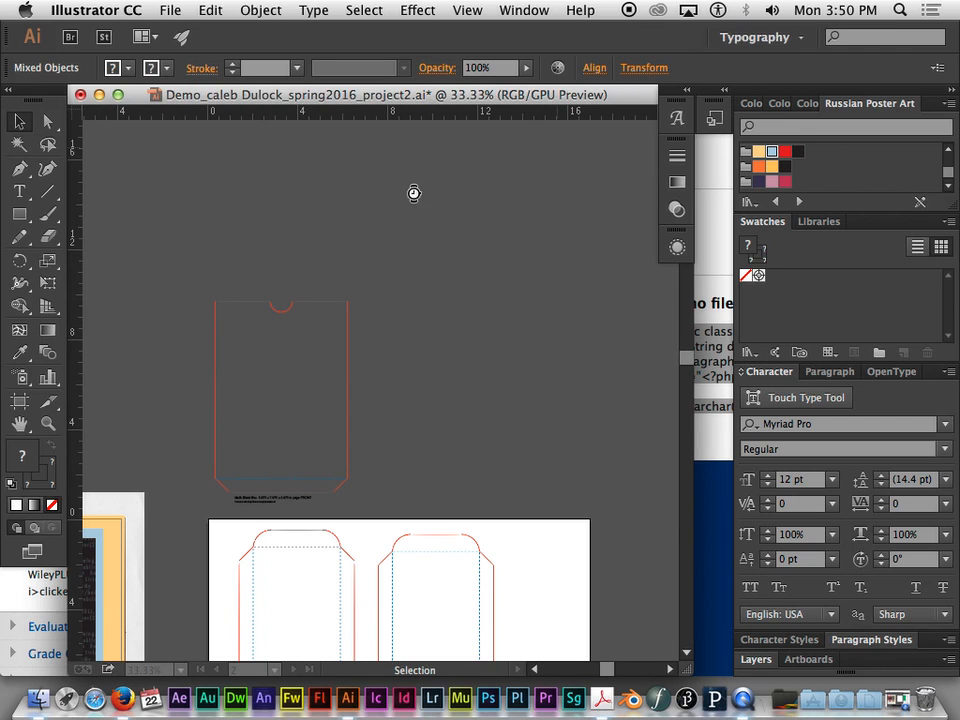
- Open page 4 of the template_multisheetbox PDF from the Demo folder as a separate document
click(176, 11)
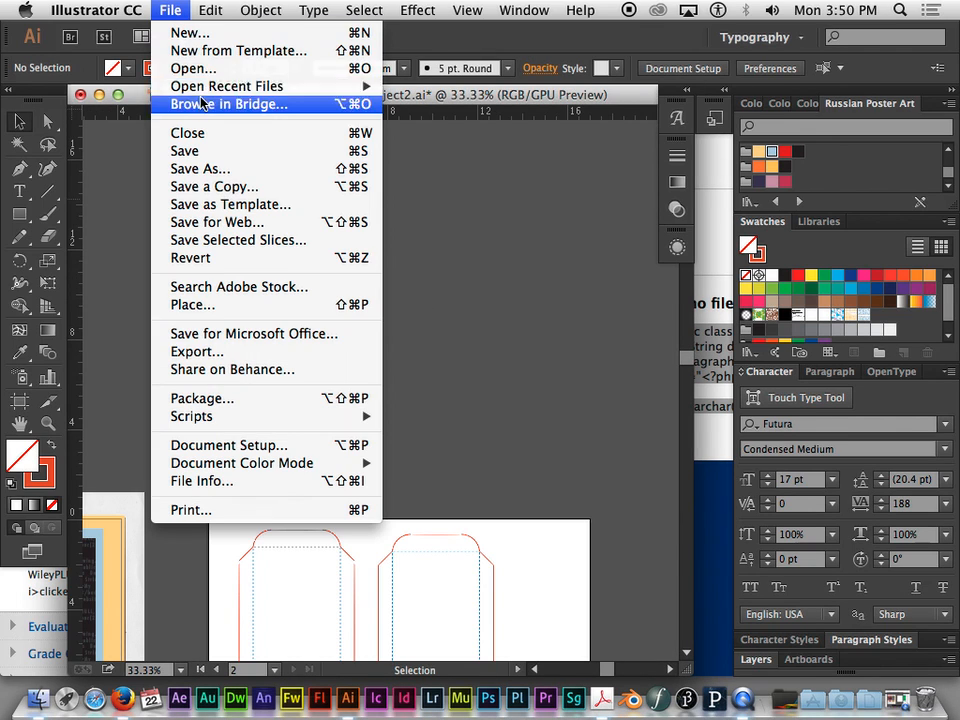
click(210, 67)
click(649, 186)
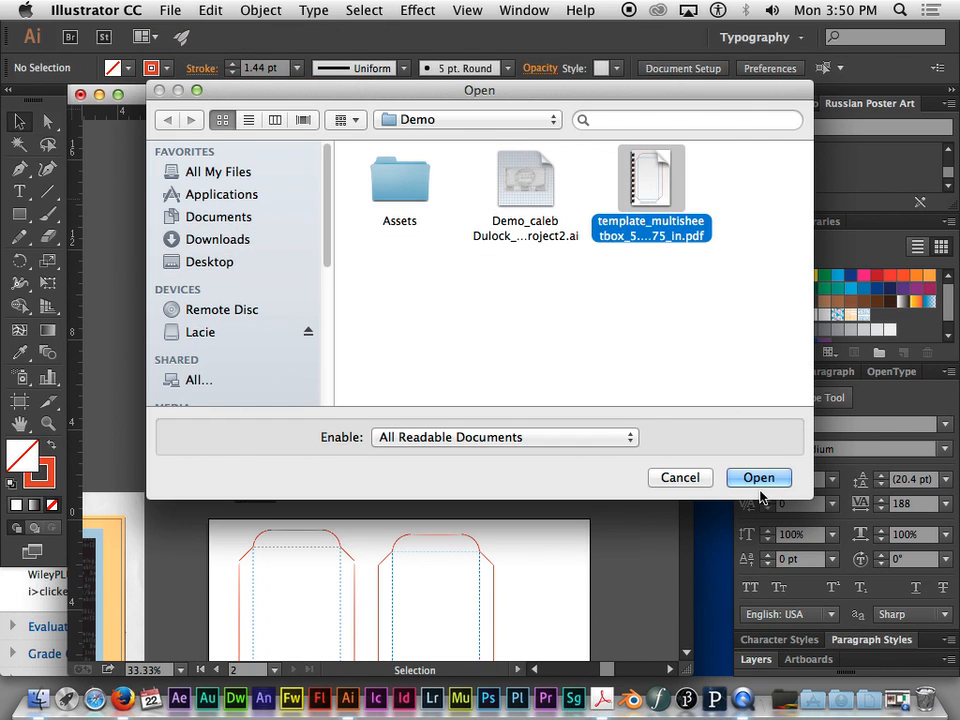
click(758, 480)
click(355, 377)
click(355, 377)
click(355, 377)
click(388, 486)
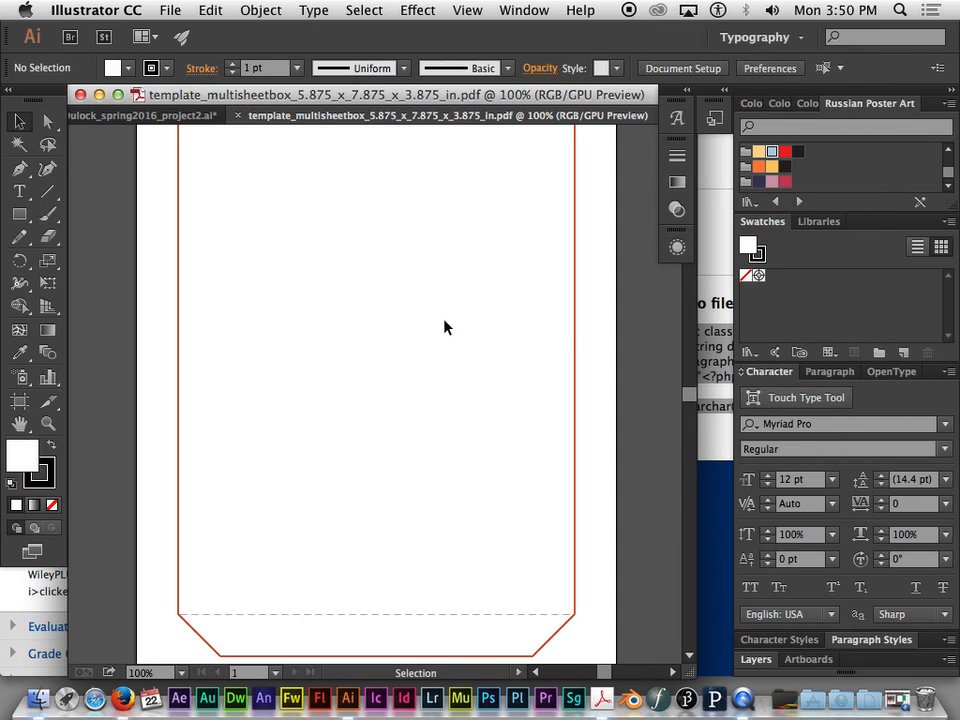
- Copy the whole BACK page outline with its caption text and return to the project2 document
key(super+minus)
drag(224, 163, 526, 598)
key(super+c)
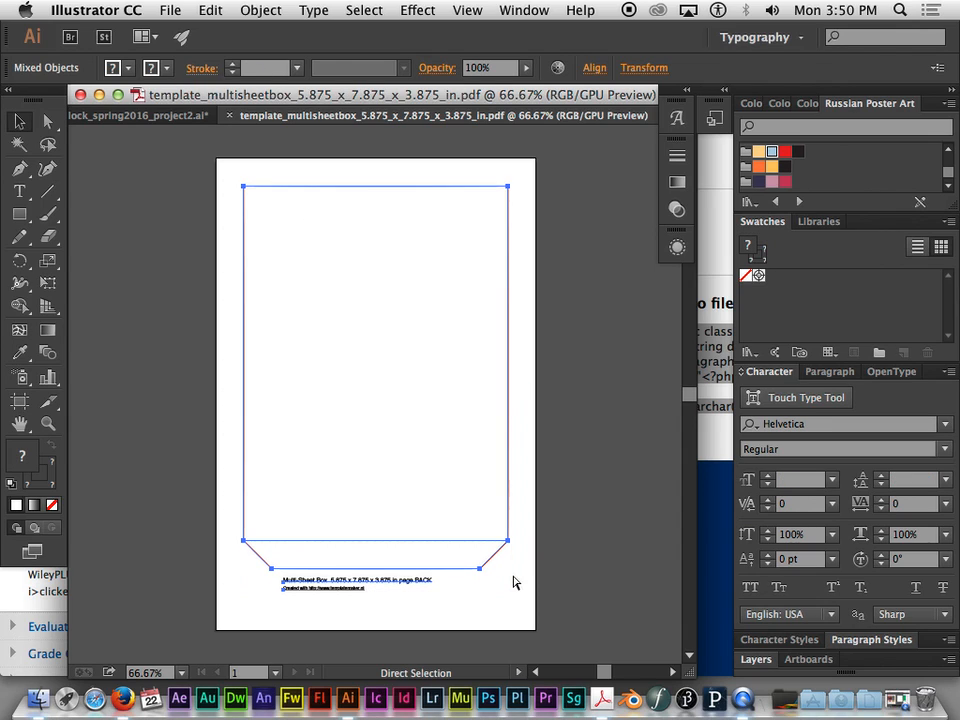
click(95, 116)
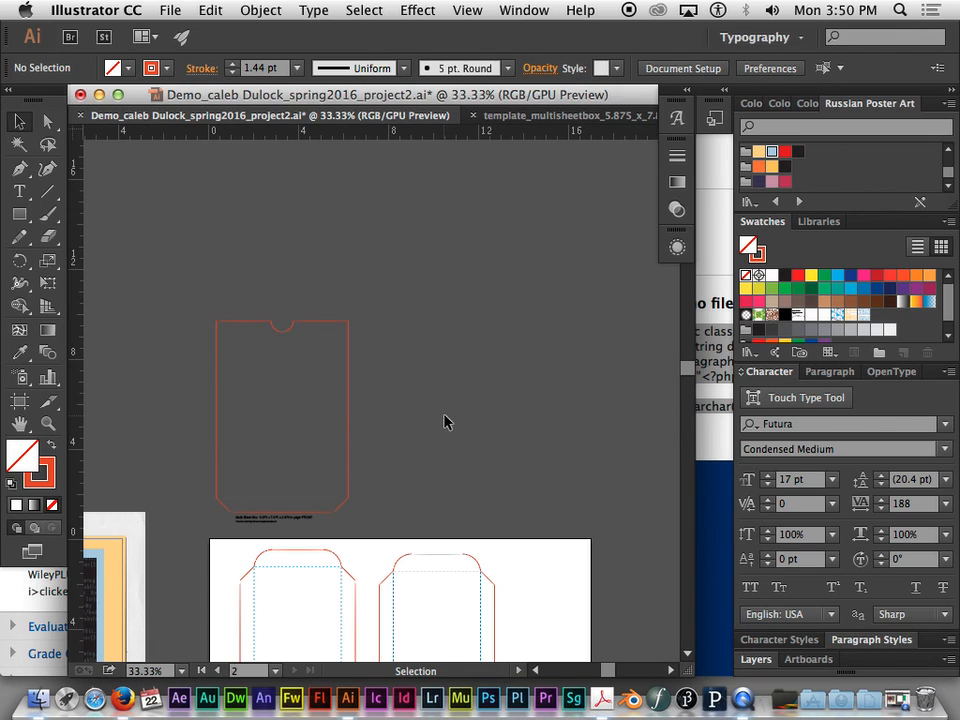
- Paste the BACK outline, align it beside the FRONT outline above the artboard, and close the page 4 template document
key(super+v)
drag(384, 291, 445, 327)
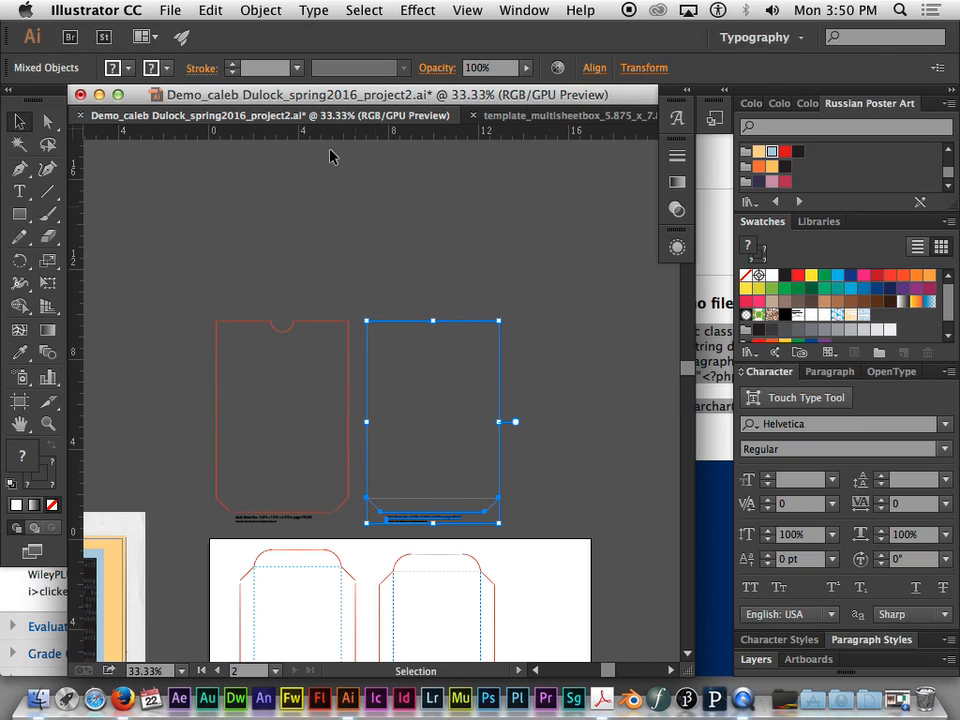
click(168, 11)
click(178, 12)
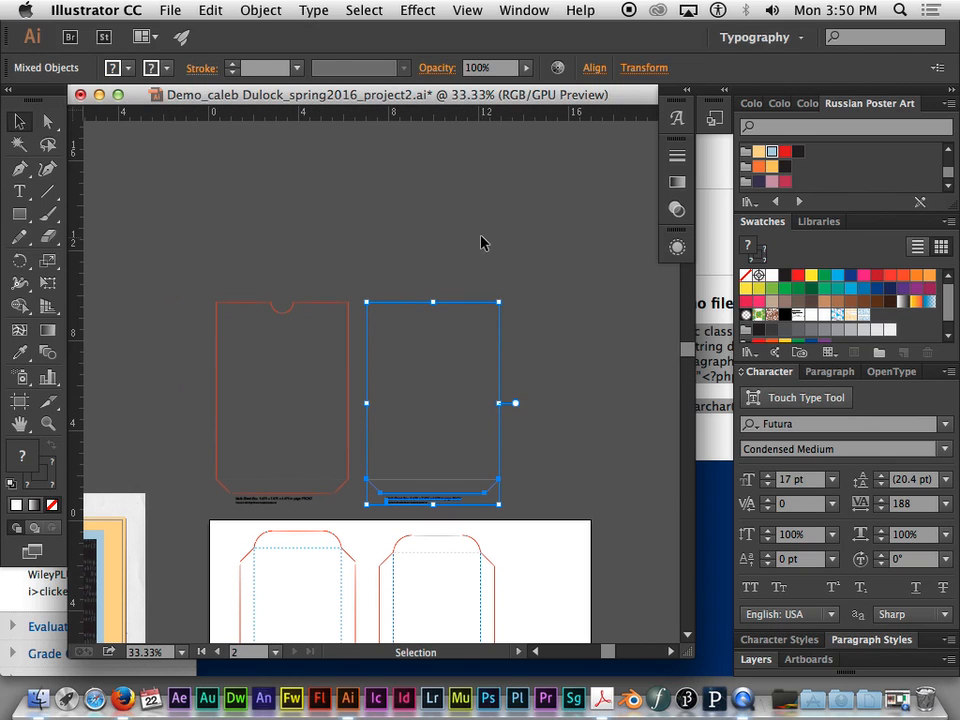
- Open page 5 of the template_multisheetbox PDF from the Demo folder as a separate document
click(166, 10)
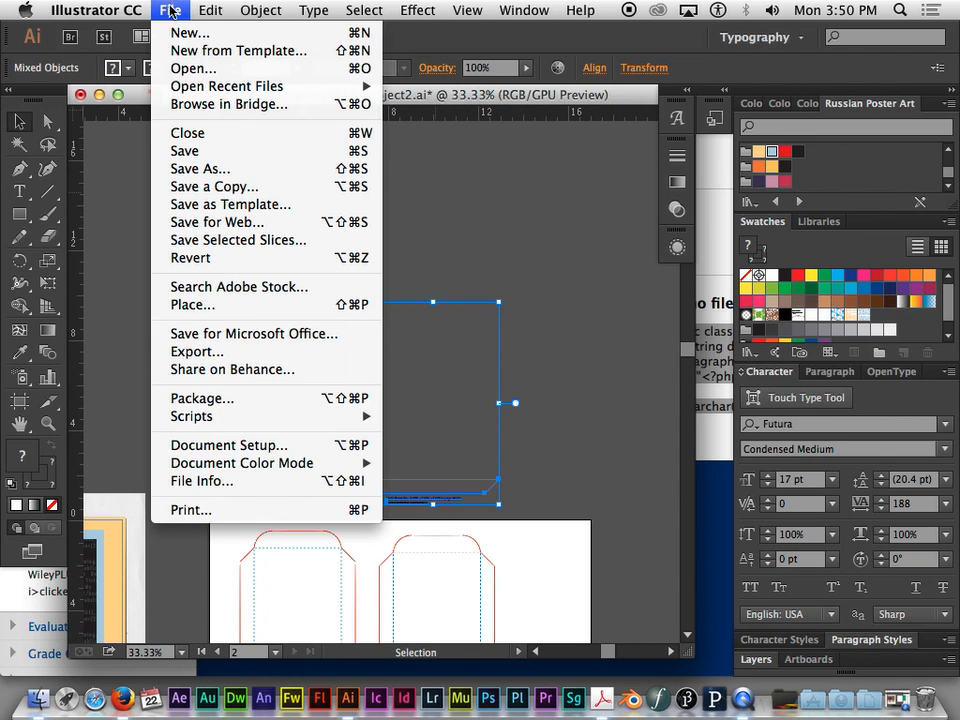
click(190, 68)
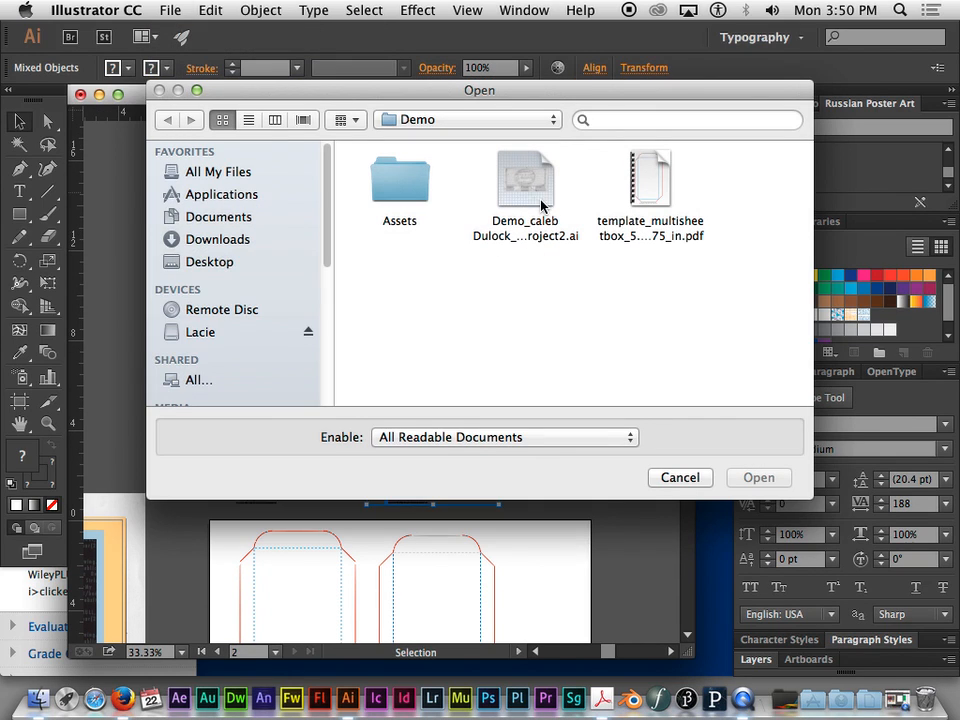
click(677, 236)
click(756, 477)
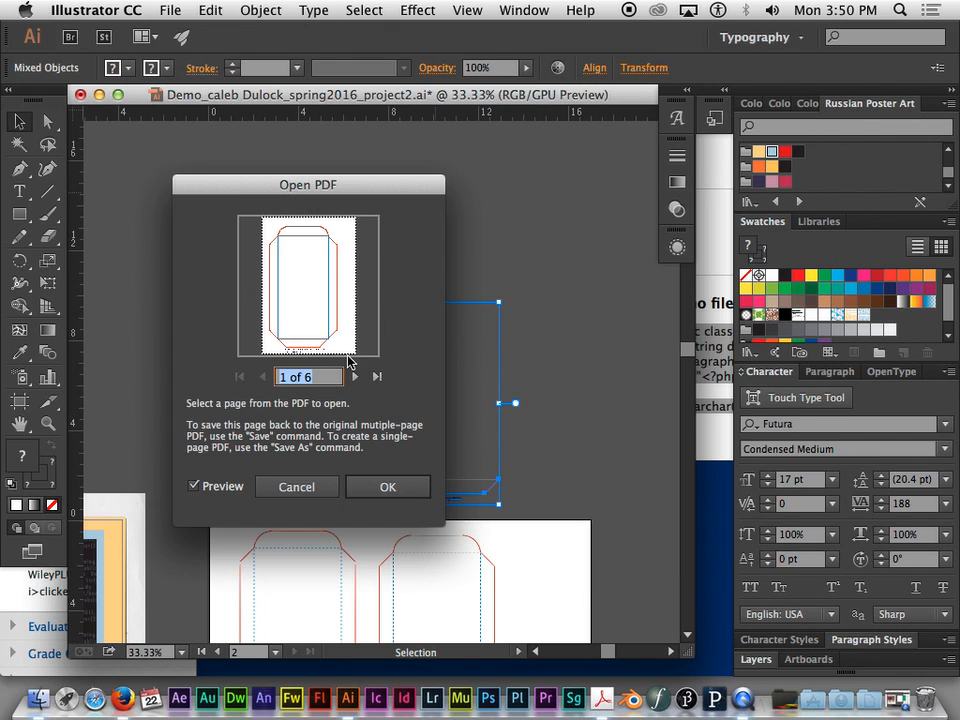
click(355, 377)
click(355, 377)
click(355, 377)
click(355, 377)
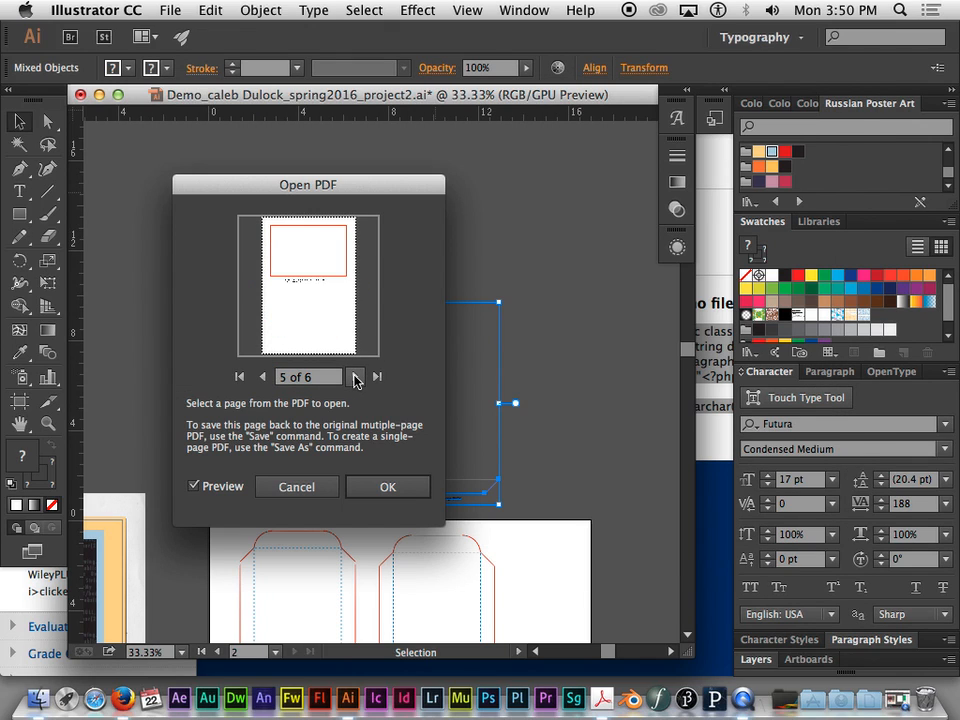
click(407, 484)
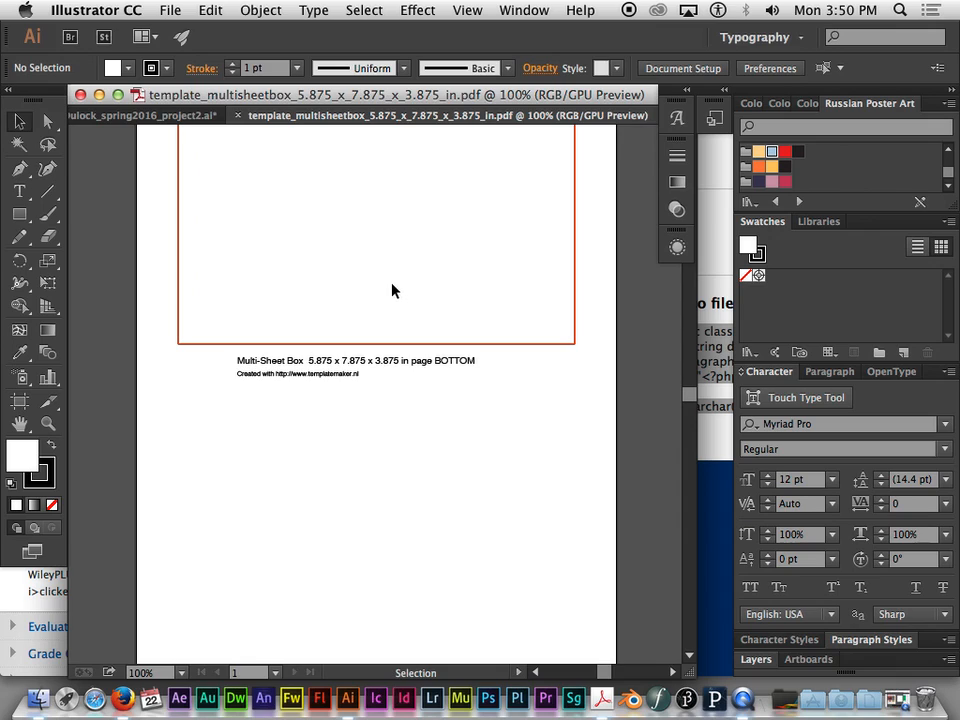
- Copy the whole BOTTOM page outline with its caption text and return to the project2 document
key(super+minus)
key(super+minus)
drag(257, 216, 427, 368)
key(super+c)
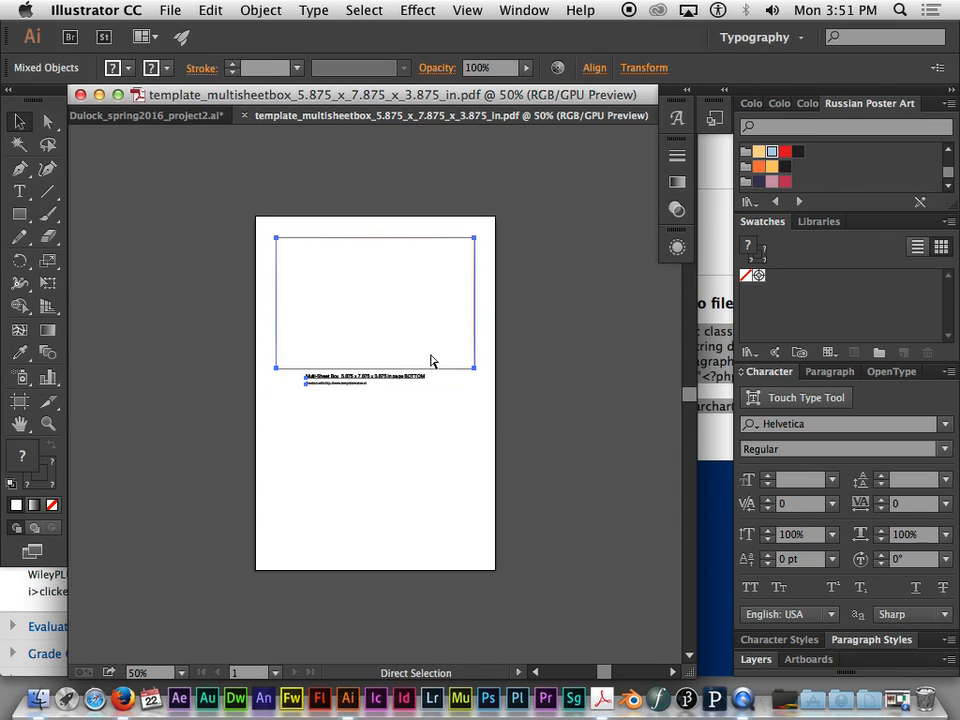
click(155, 115)
- Paste the BOTTOM outline, move it above the FRONT outline, and close the page 5 template document
click(258, 268)
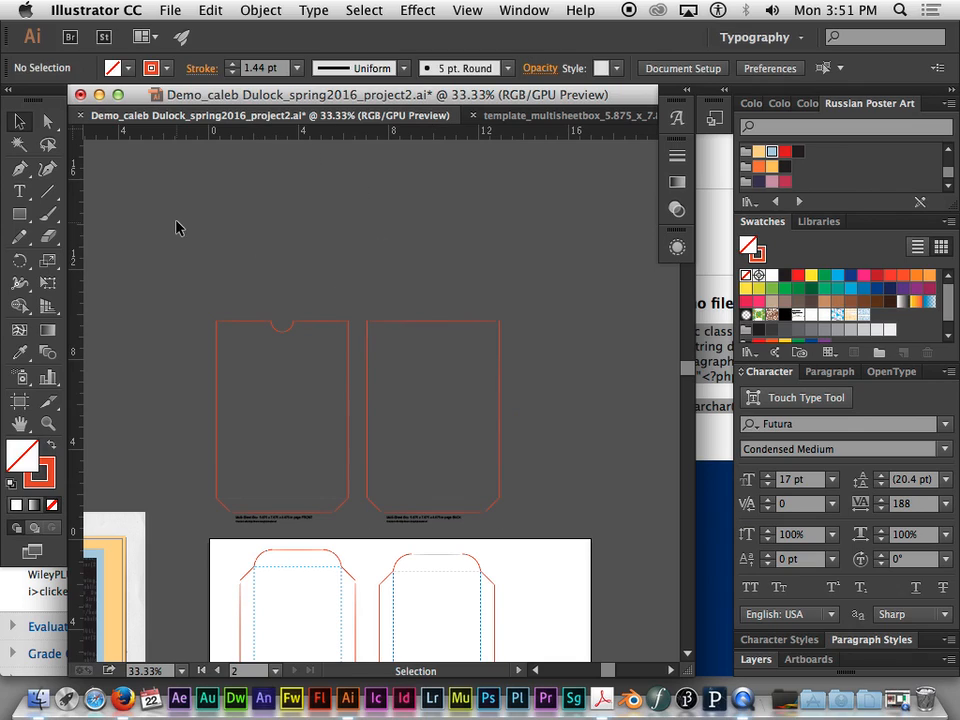
key(super+v)
drag(360, 352, 234, 194)
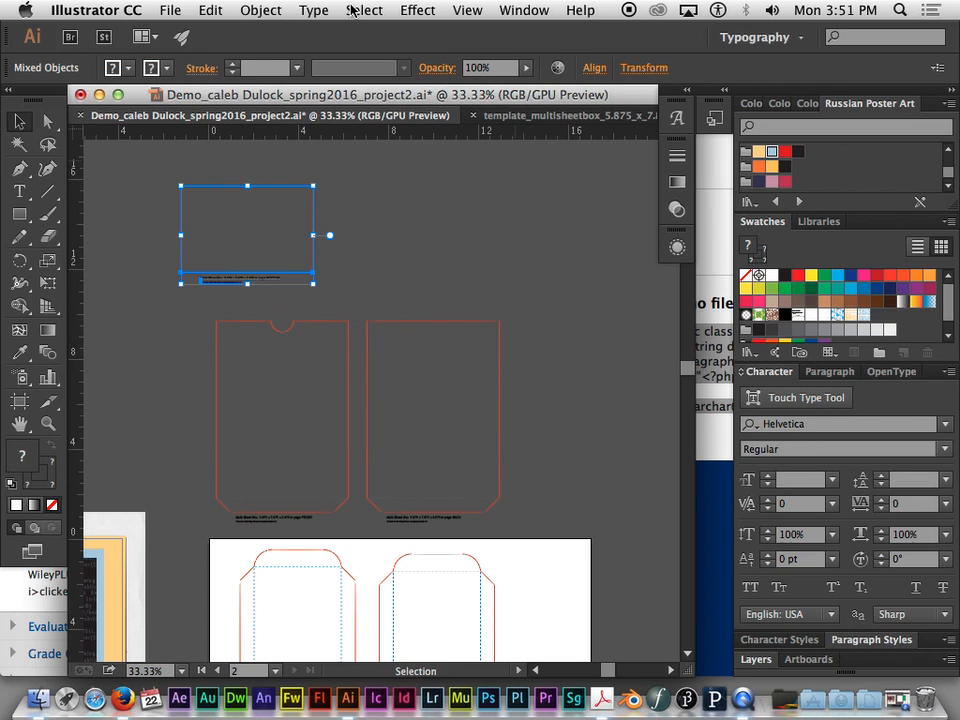
click(497, 115)
click(241, 116)
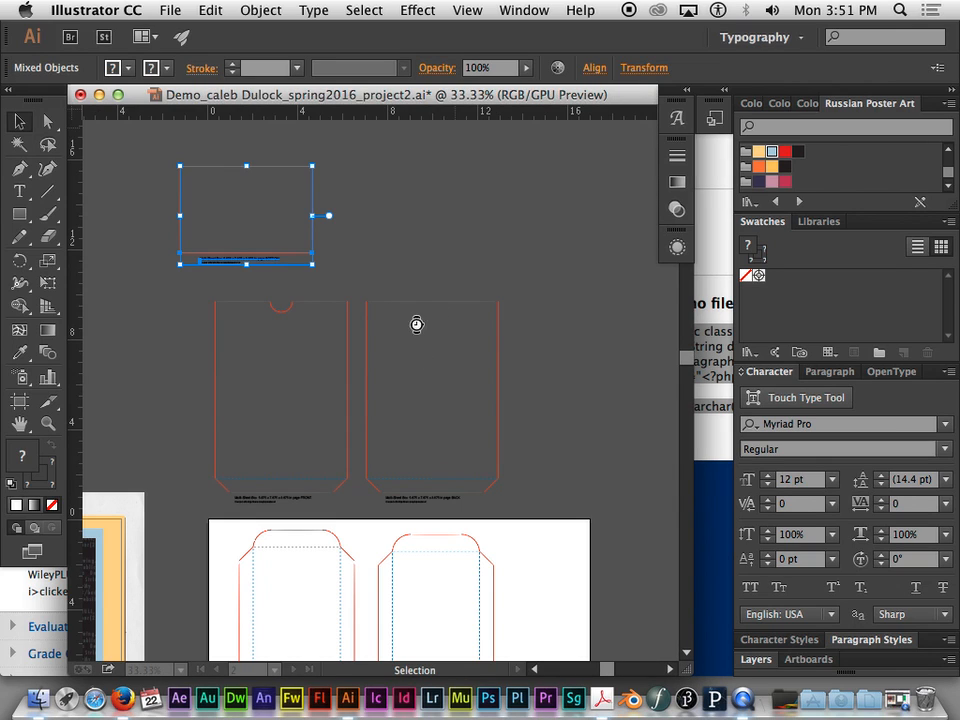
- Open page 6 of the template_multisheetbox PDF from the Demo folder as a separate document
click(176, 16)
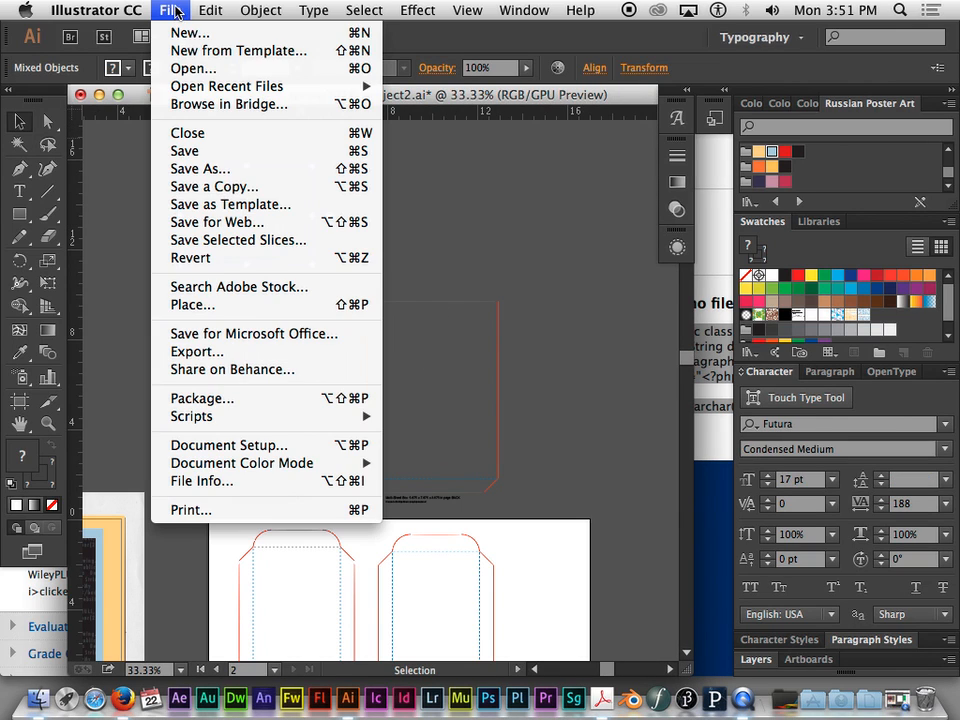
click(190, 66)
click(650, 180)
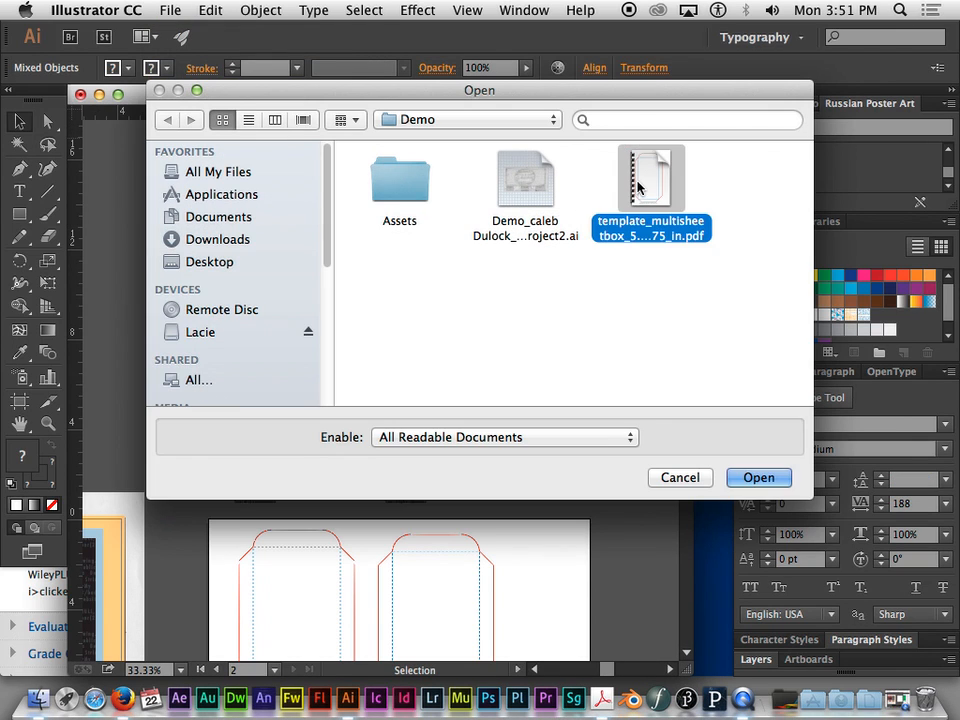
click(759, 477)
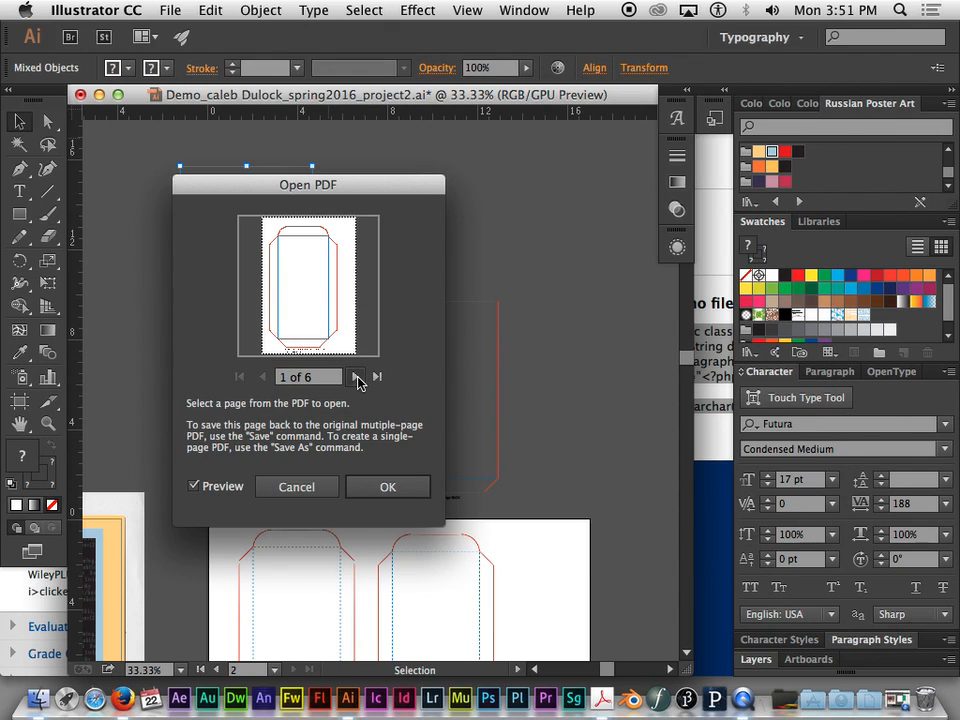
click(355, 376)
click(355, 376)
click(355, 376)
click(355, 376)
click(355, 376)
click(400, 487)
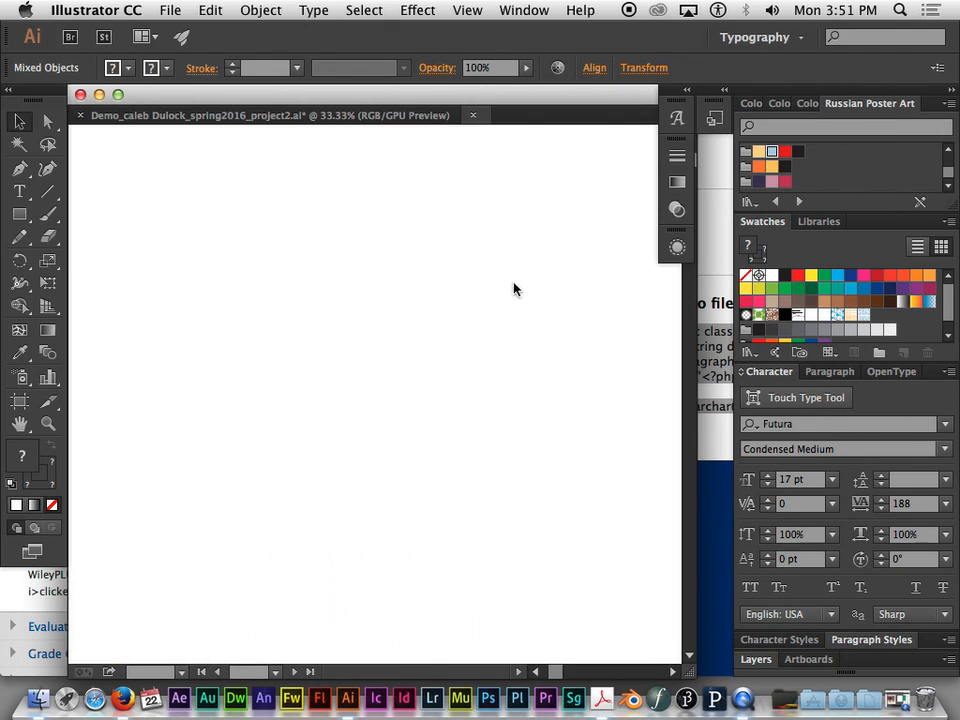
- Copy the whole TOP outline with its caption into the project2 document, place it beside the BOTTOM outline, and close the page 6 template document
drag(579, 535, 154, 158)
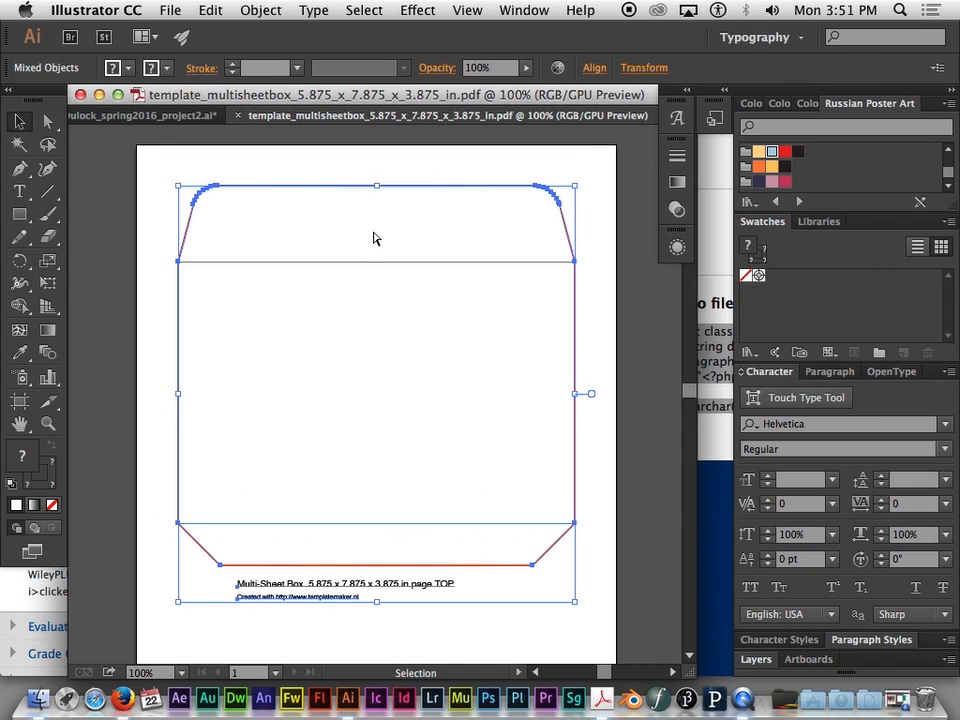
click(155, 116)
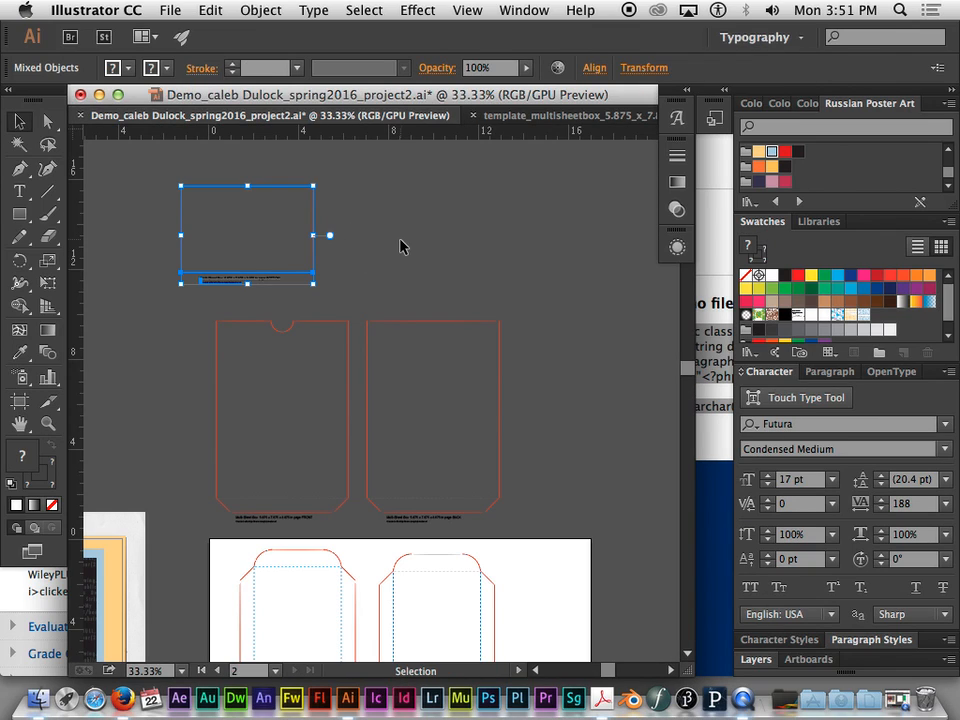
click(401, 246)
key(ctrl+v)
drag(398, 328, 452, 174)
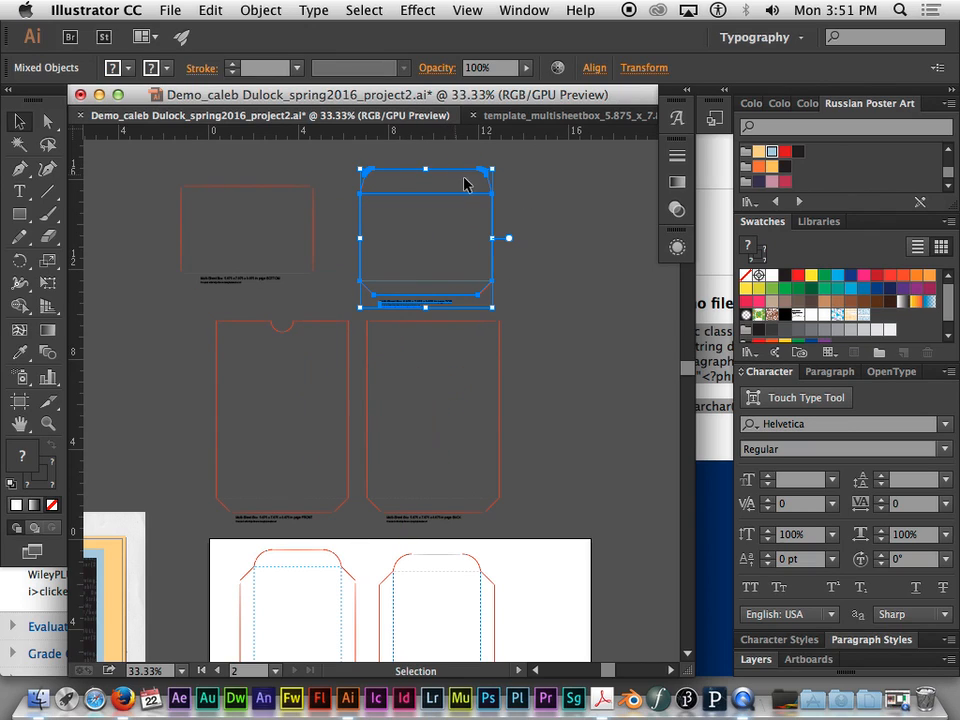
click(586, 197)
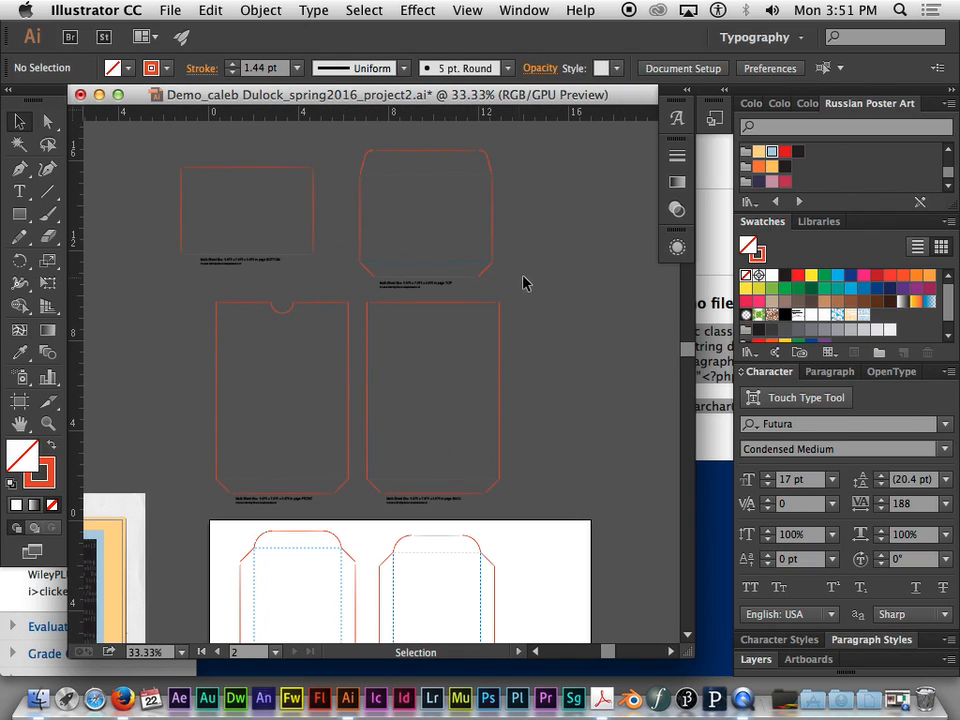
- Draw a new landscape artboard in the empty area above the poster artboard
key(super+minus)
key(super+minus)
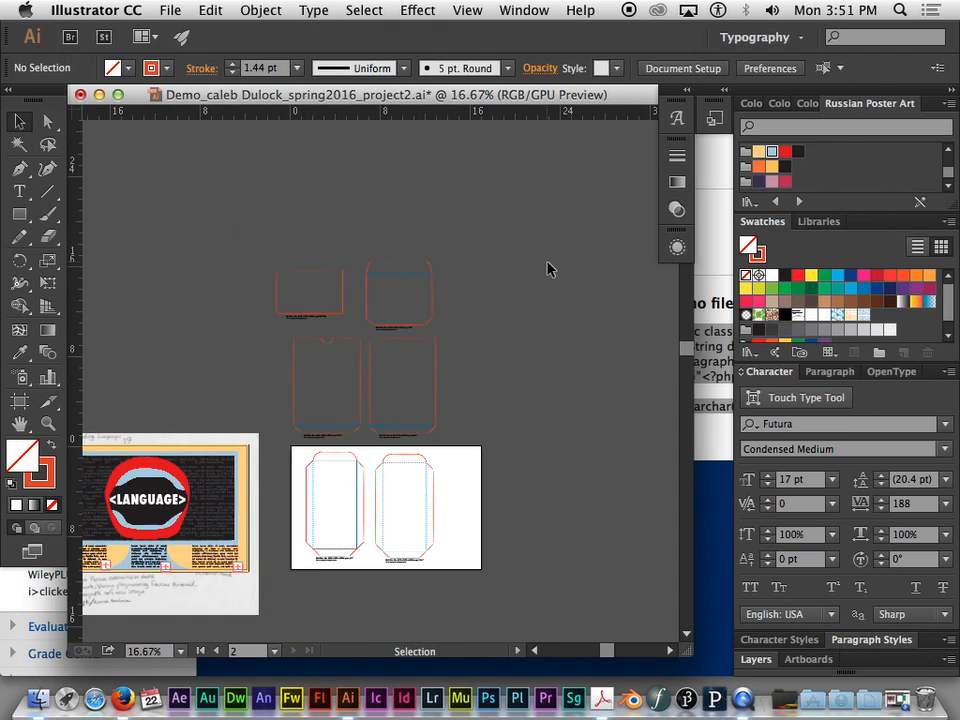
drag(210, 240, 306, 229)
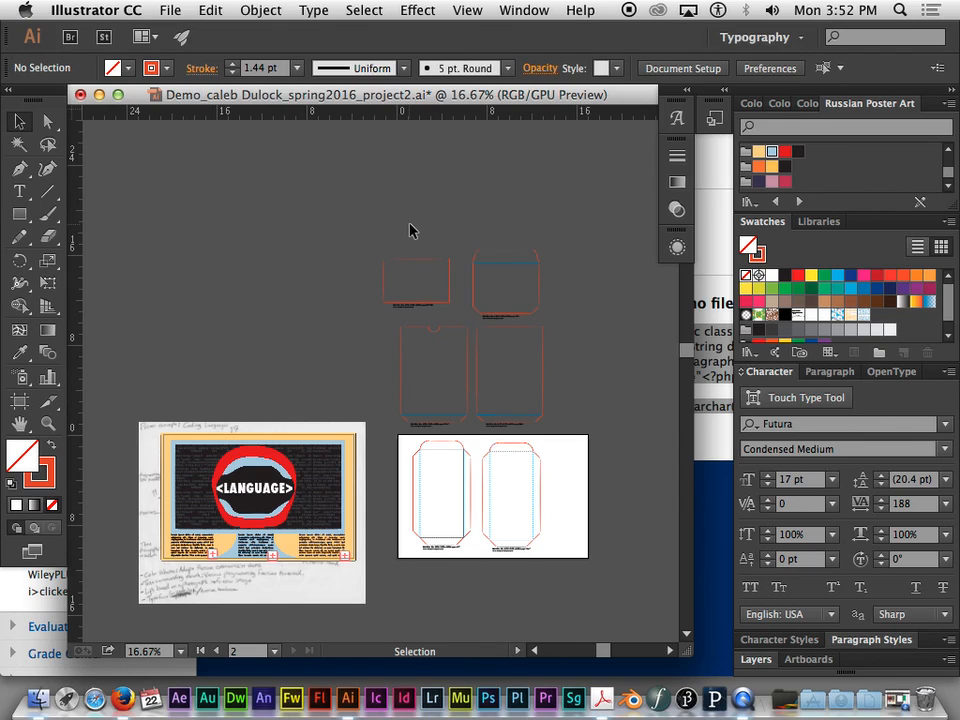
drag(364, 252, 449, 300)
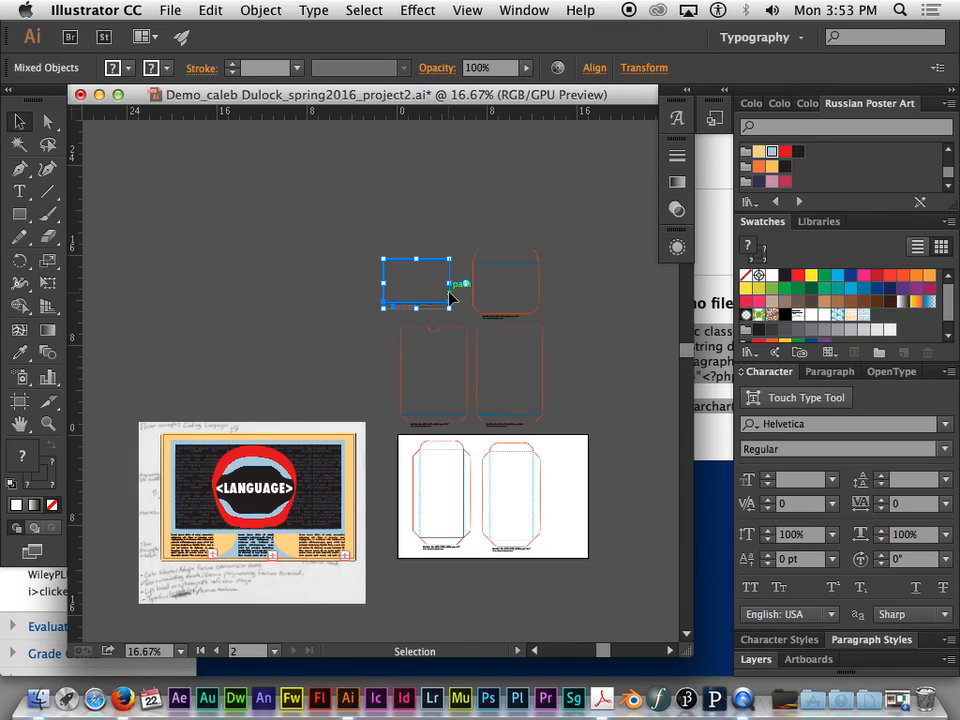
click(497, 197)
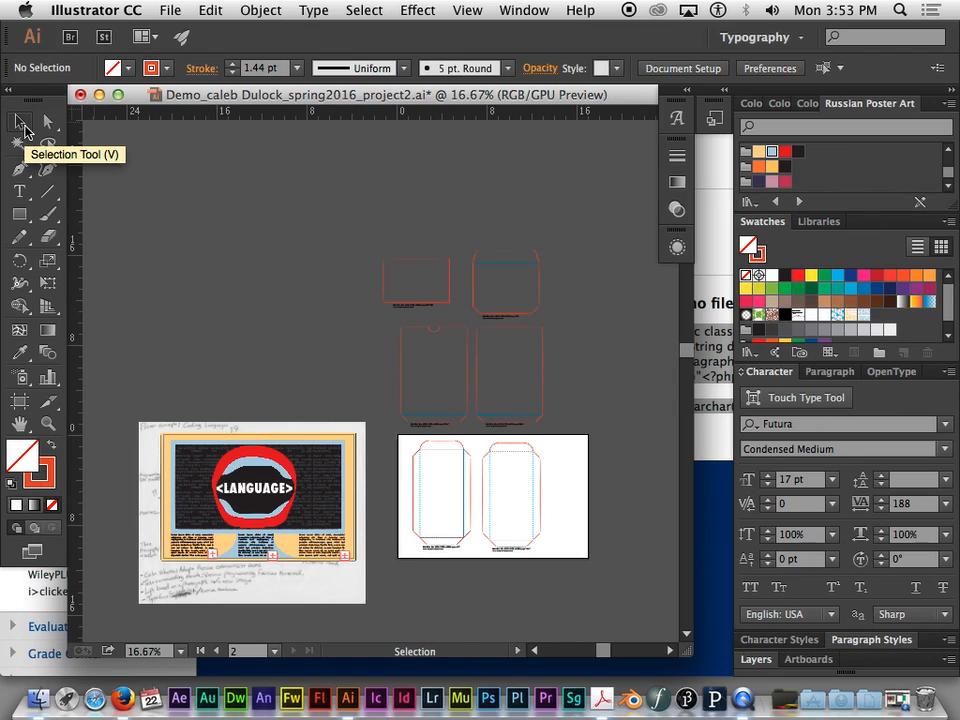
click(21, 403)
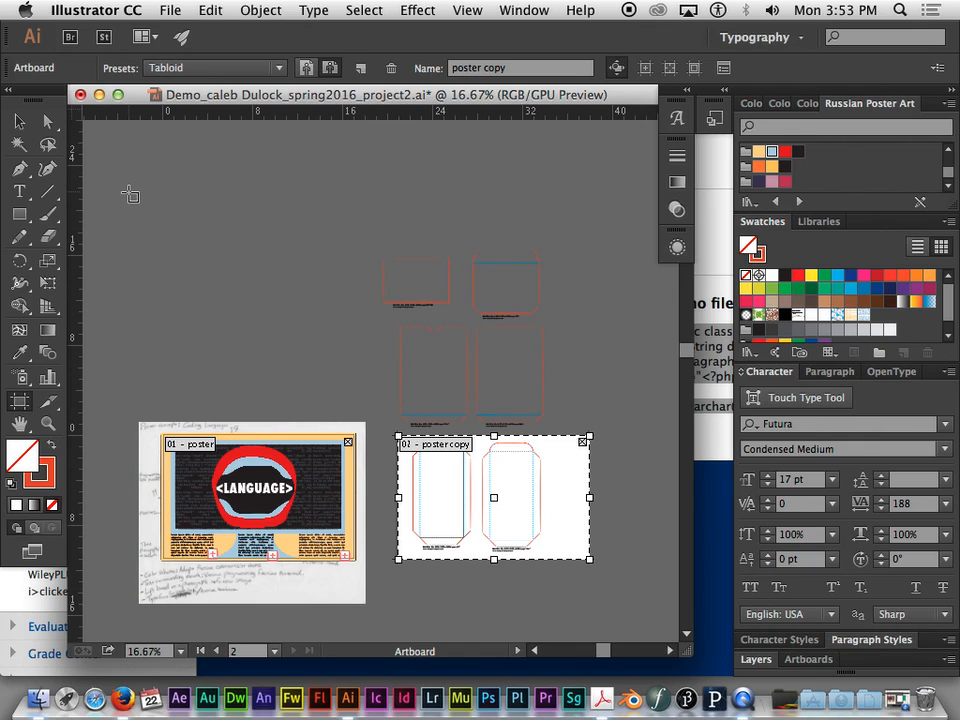
drag(130, 193, 283, 295)
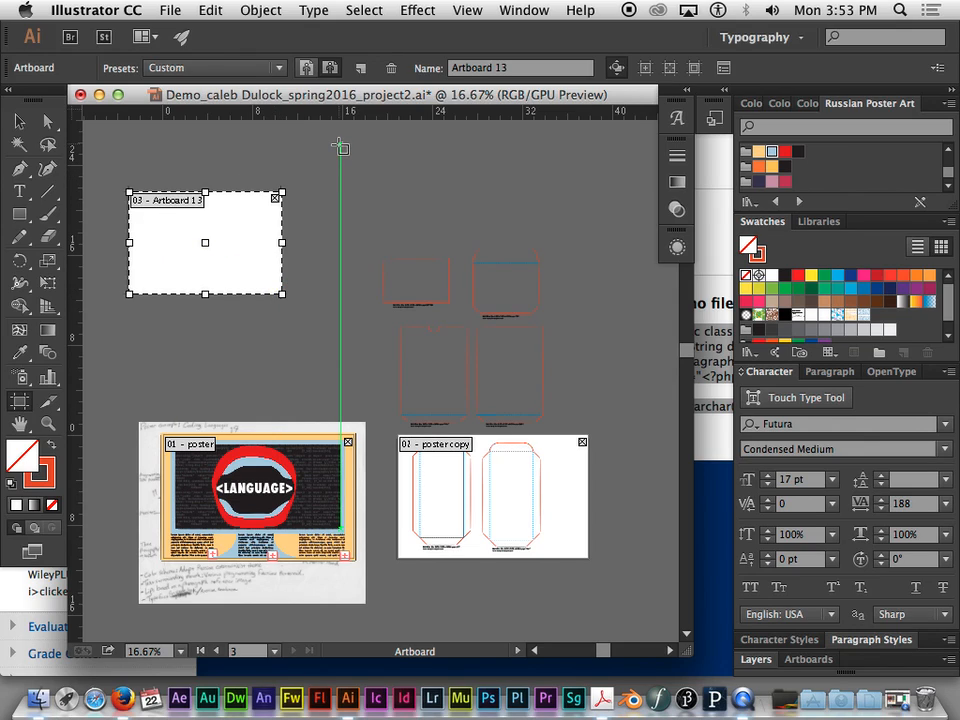
click(18, 123)
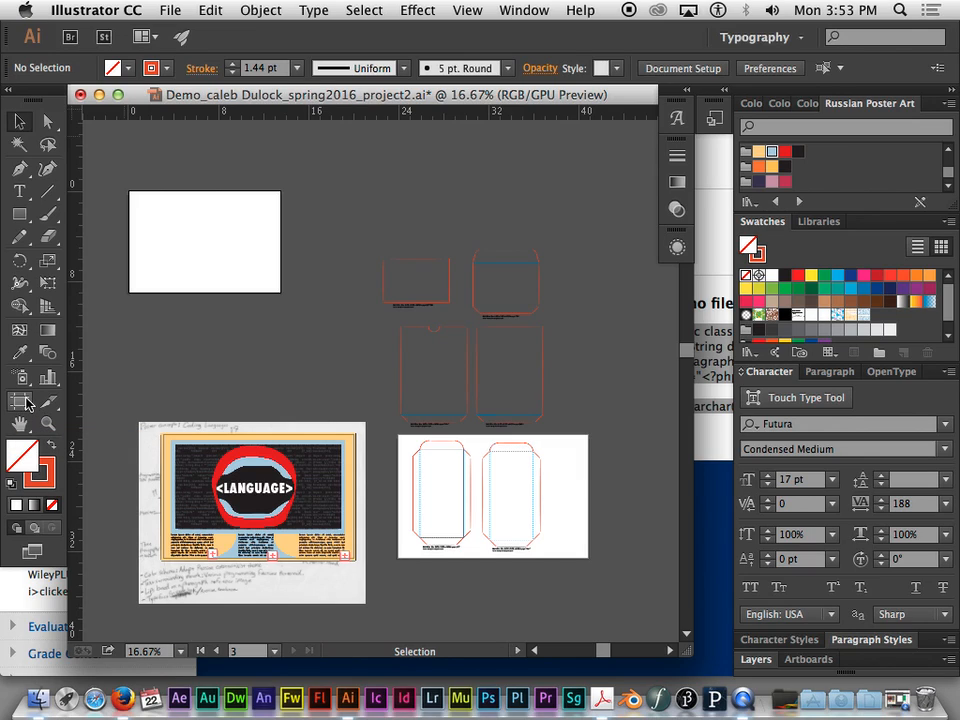
- Draw another artboard about 14 by 9.3 in above the BOTTOM and TOP outlines, and collapse the toolbox to a single column clear of the document window
click(26, 403)
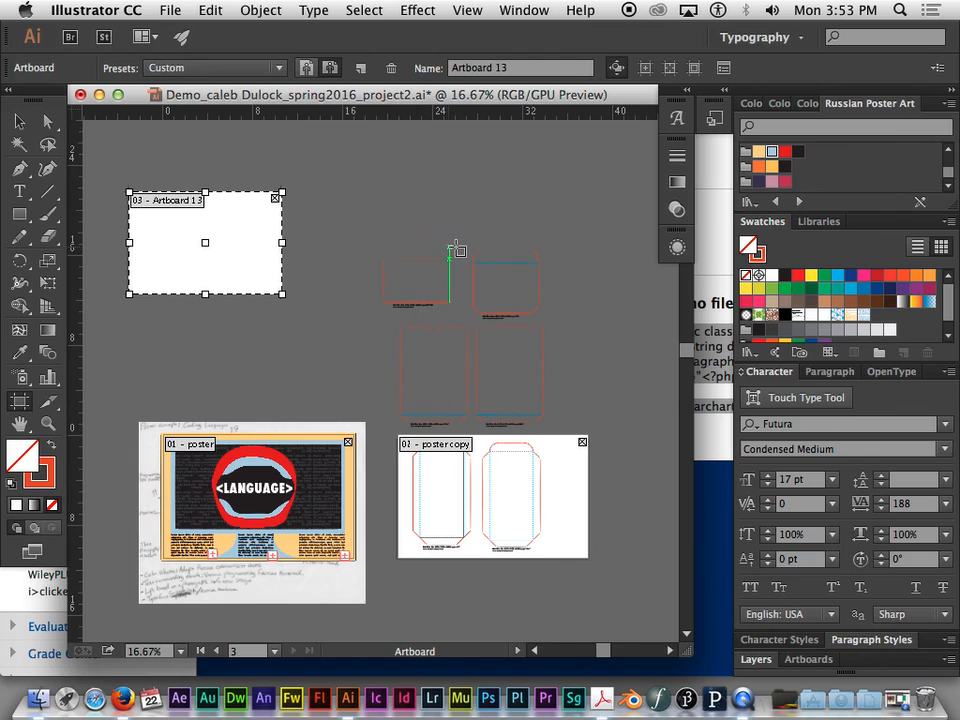
drag(355, 128, 512, 233)
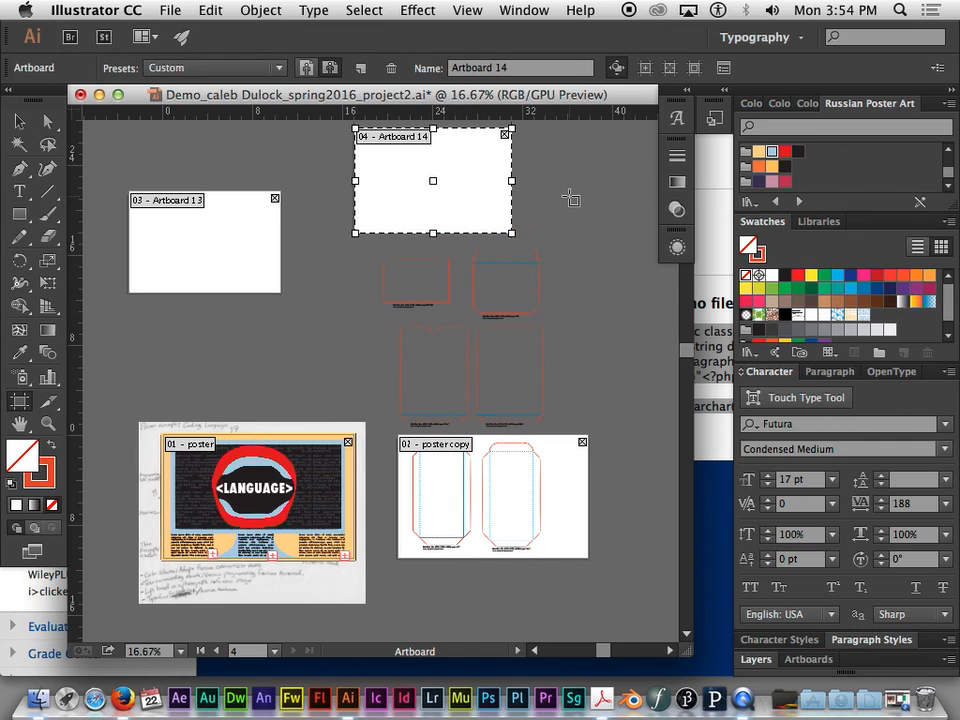
click(17, 121)
click(9, 91)
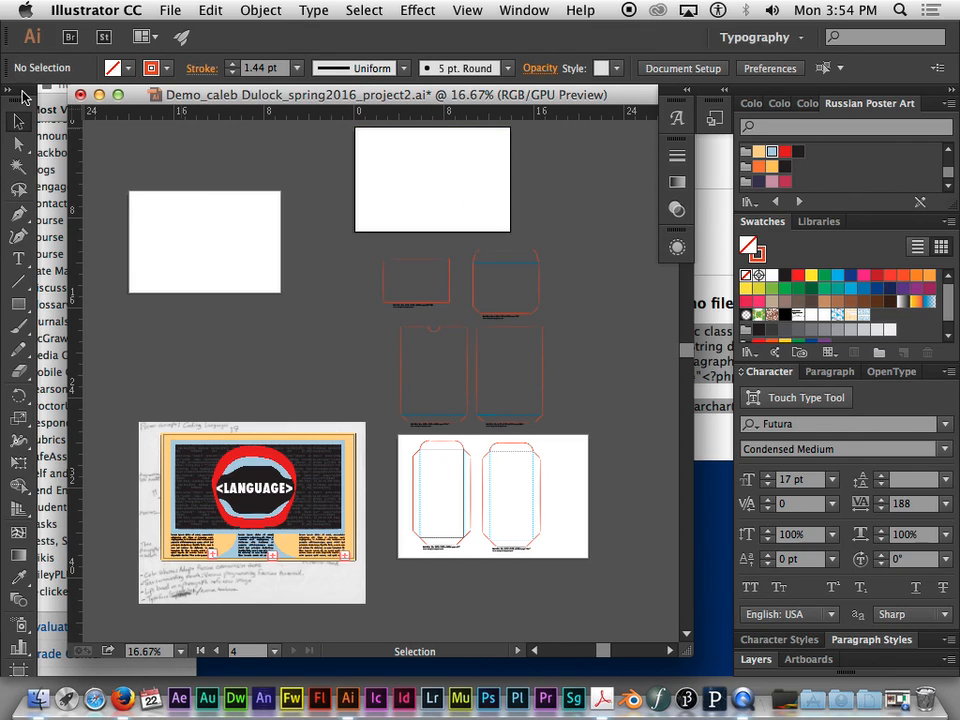
drag(439, 99, 407, 97)
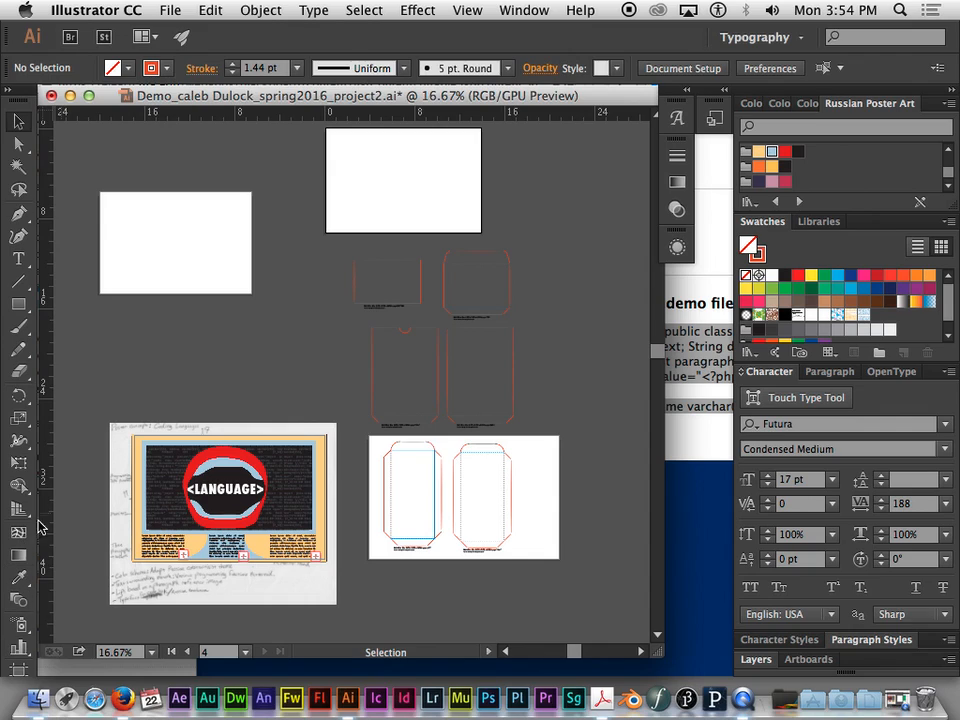
- Set the new artboard above the BOTTOM and TOP outlines to 8.5 in wide and 11 in high in its artboard options
click(18, 669)
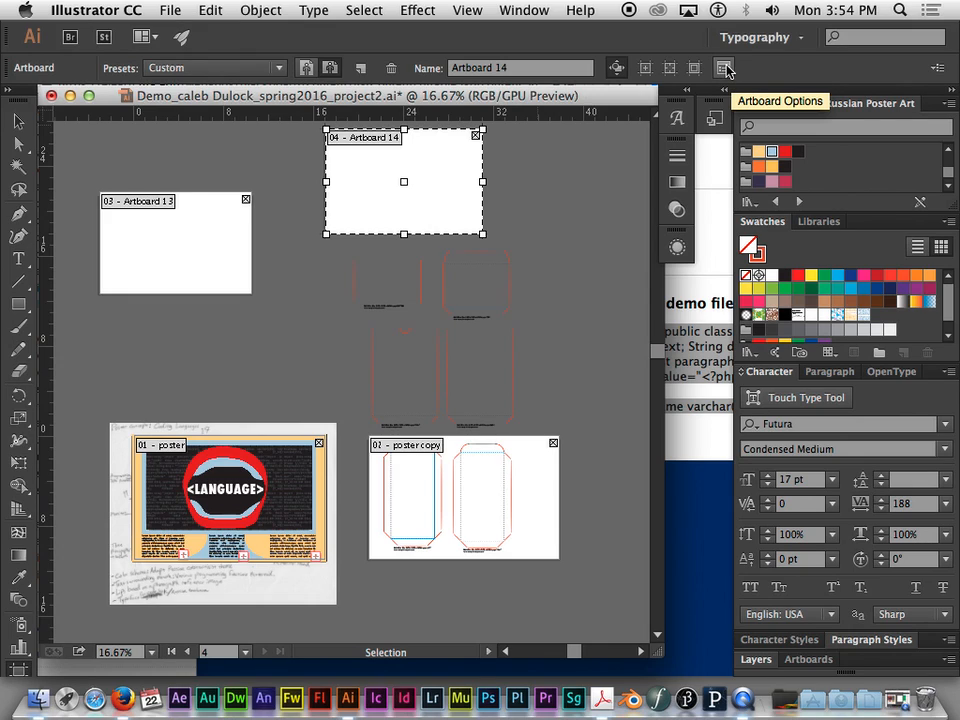
click(727, 70)
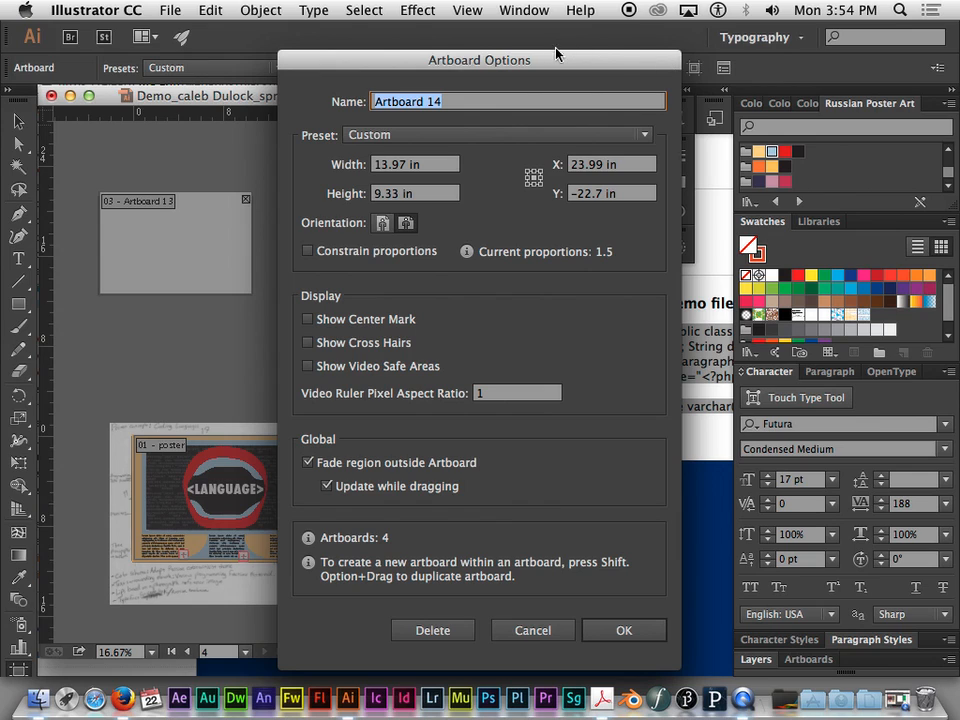
drag(551, 60, 460, 39)
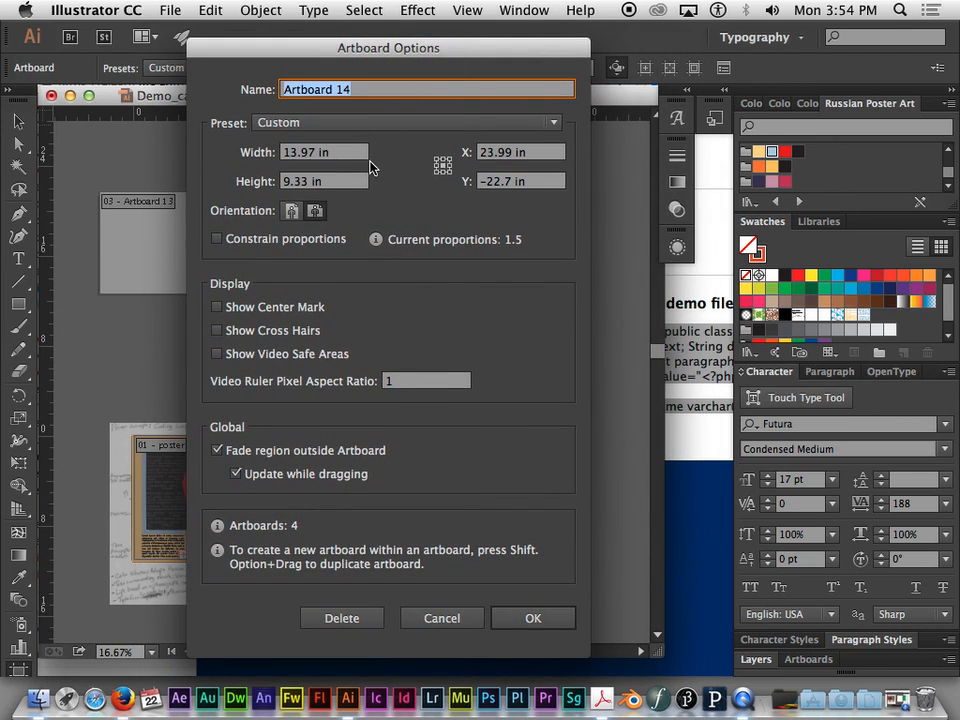
click(345, 155)
key(Tab)
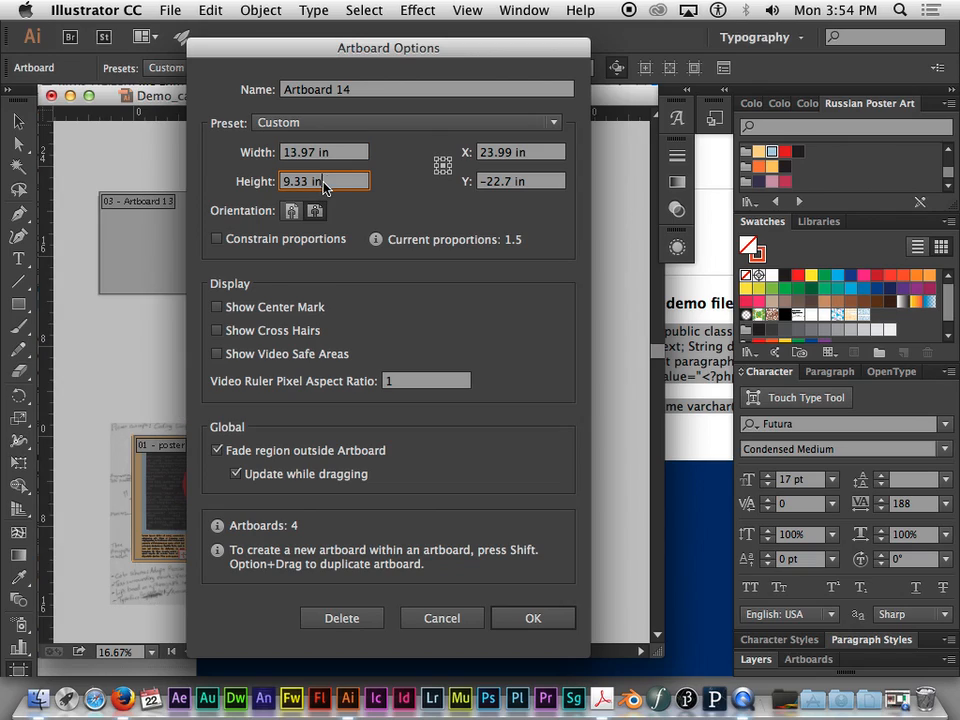
click(333, 156)
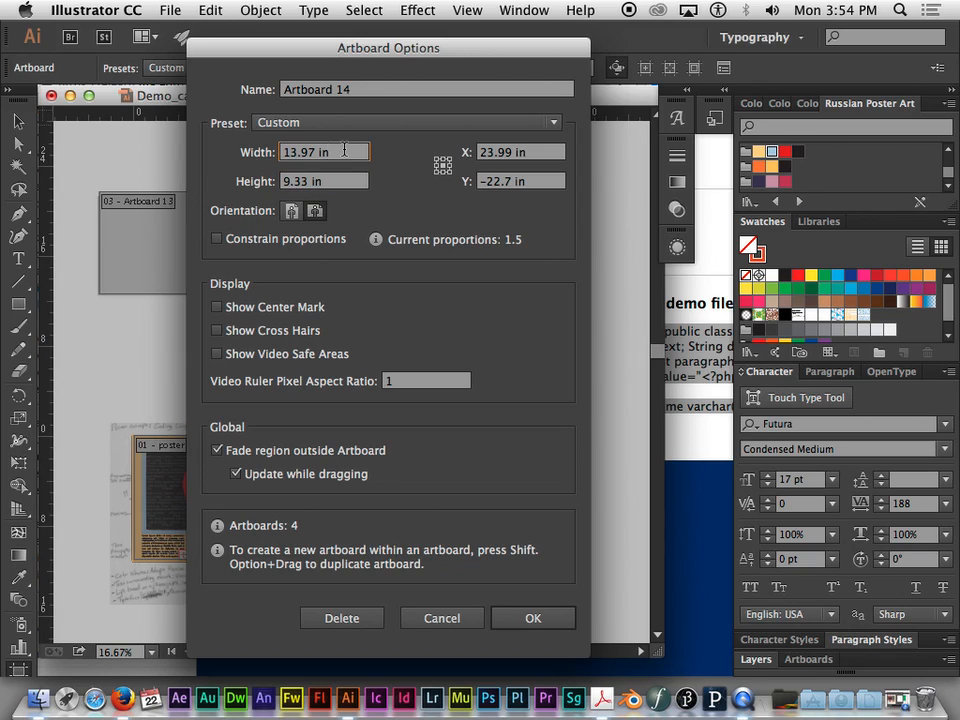
drag(343, 151, 260, 133)
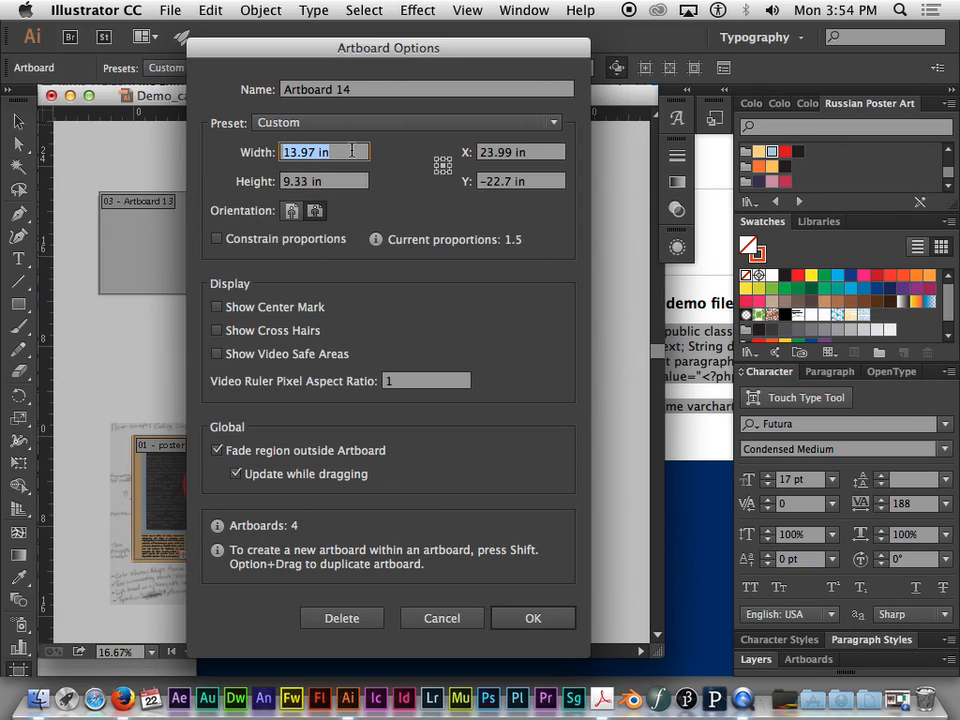
text(8)
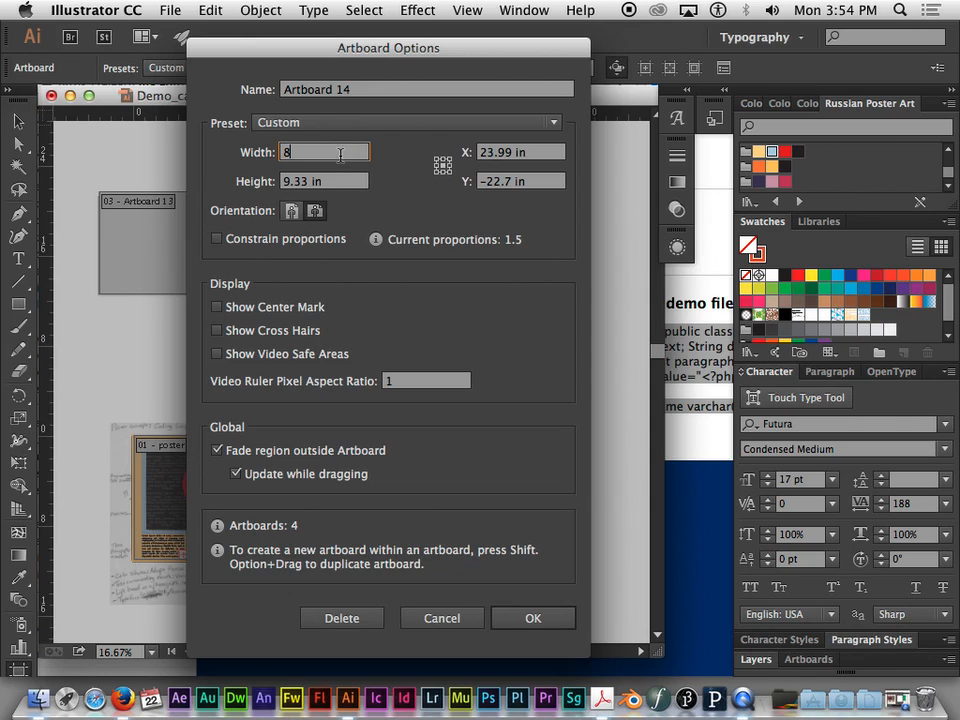
text(.5)
key(Tab)
text(11)
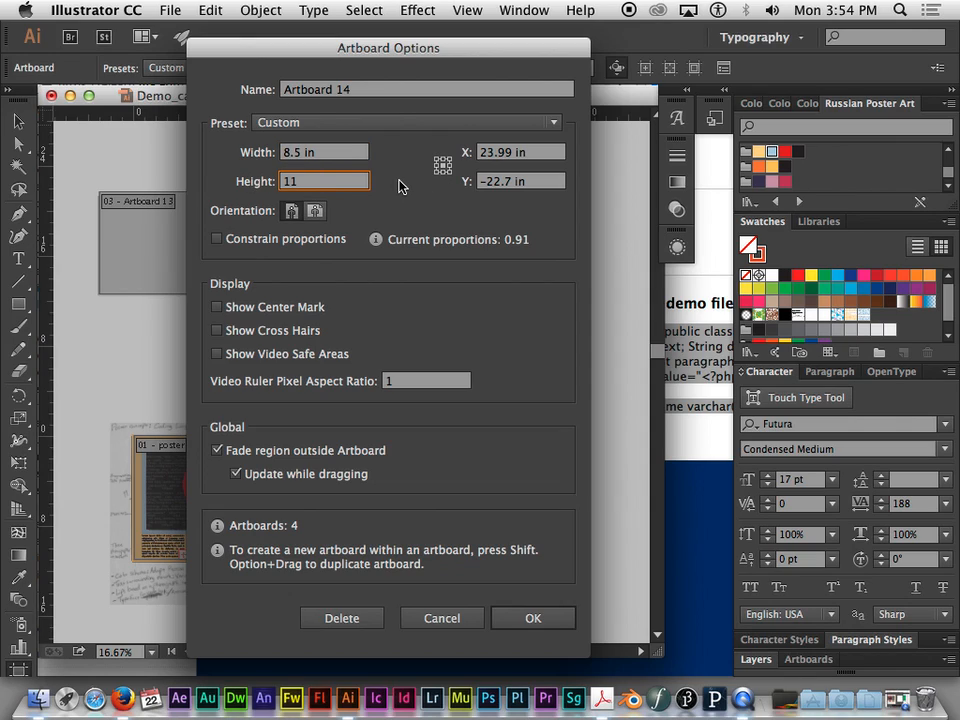
click(360, 154)
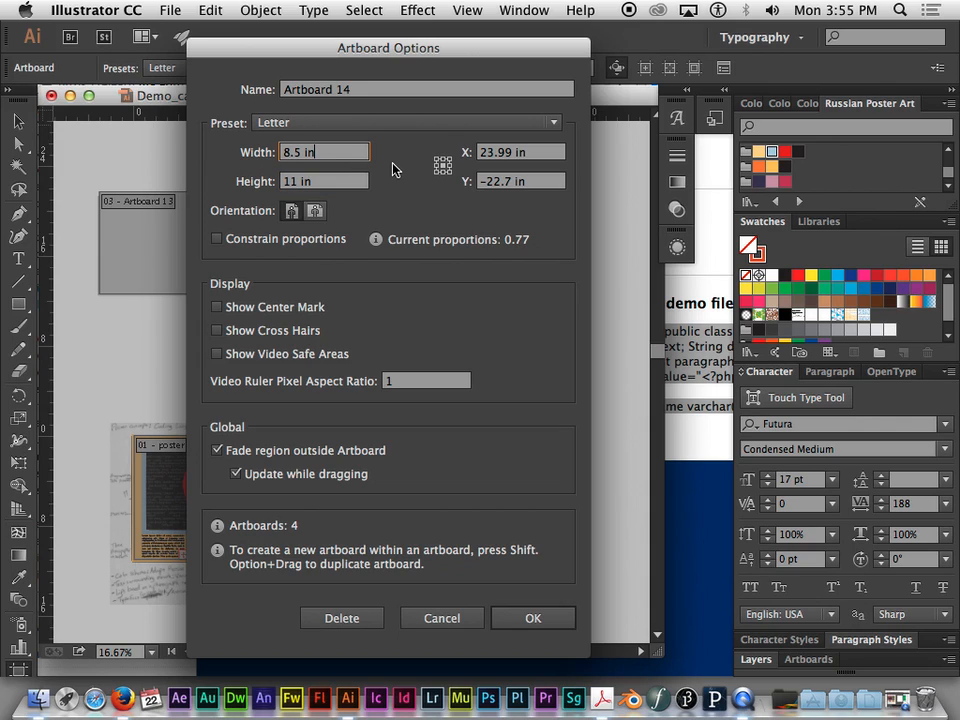
click(529, 617)
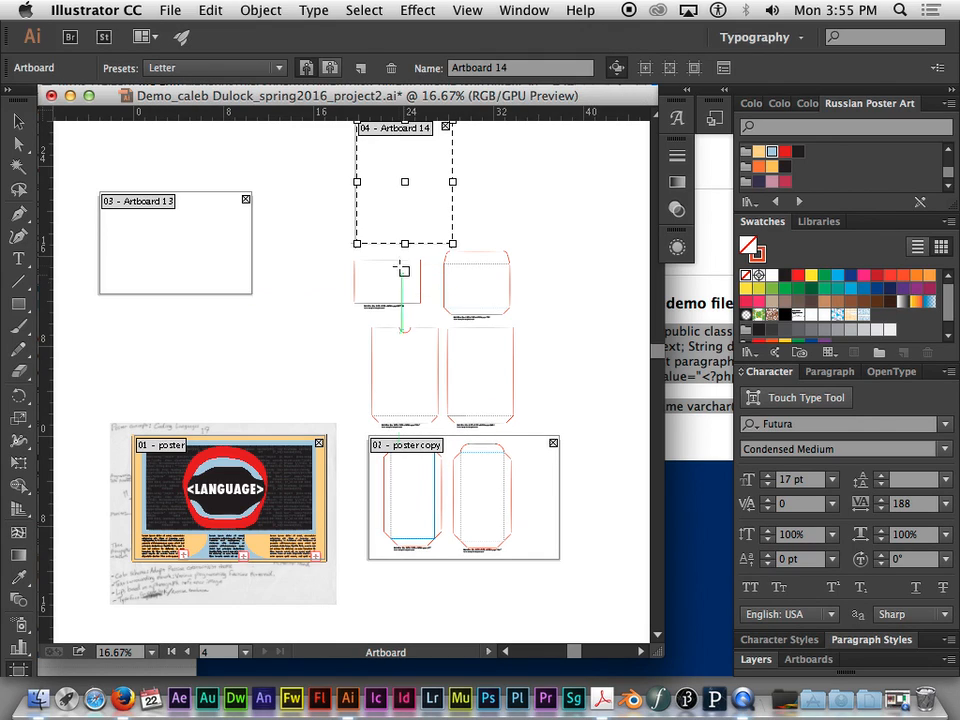
- Delete the unused landscape artboard above the poster
key(super+minus)
key(super+equal)
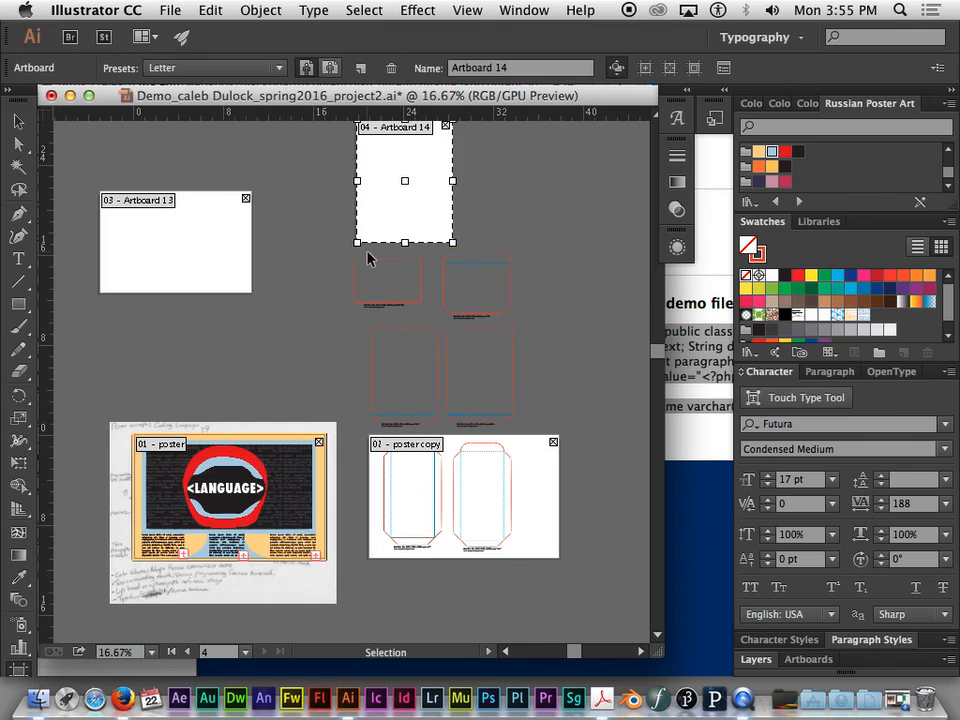
scroll(518, 216, up, 3)
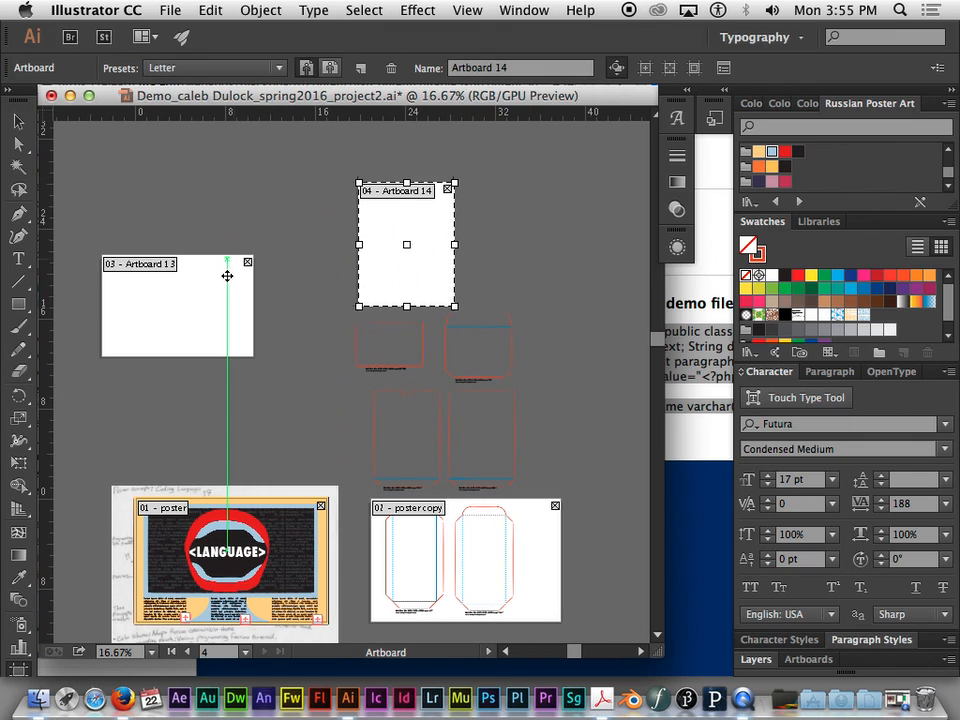
click(195, 264)
key(Delete)
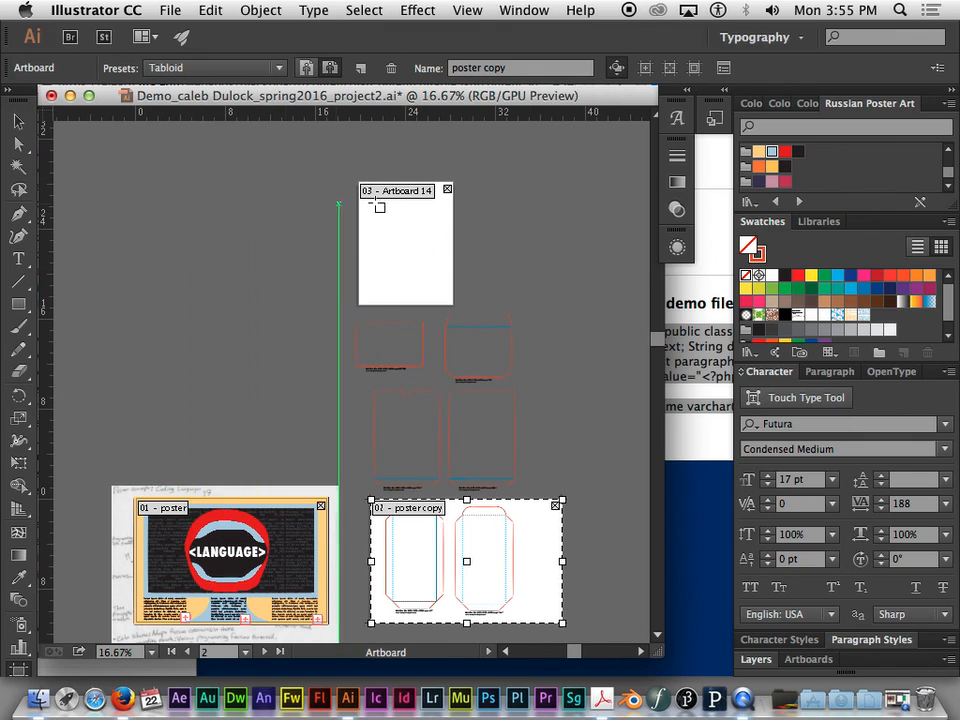
- Move the letter-size artboard to the empty area above the poster and duplicate it three times in a horizontal row
click(439, 219)
drag(439, 219, 151, 220)
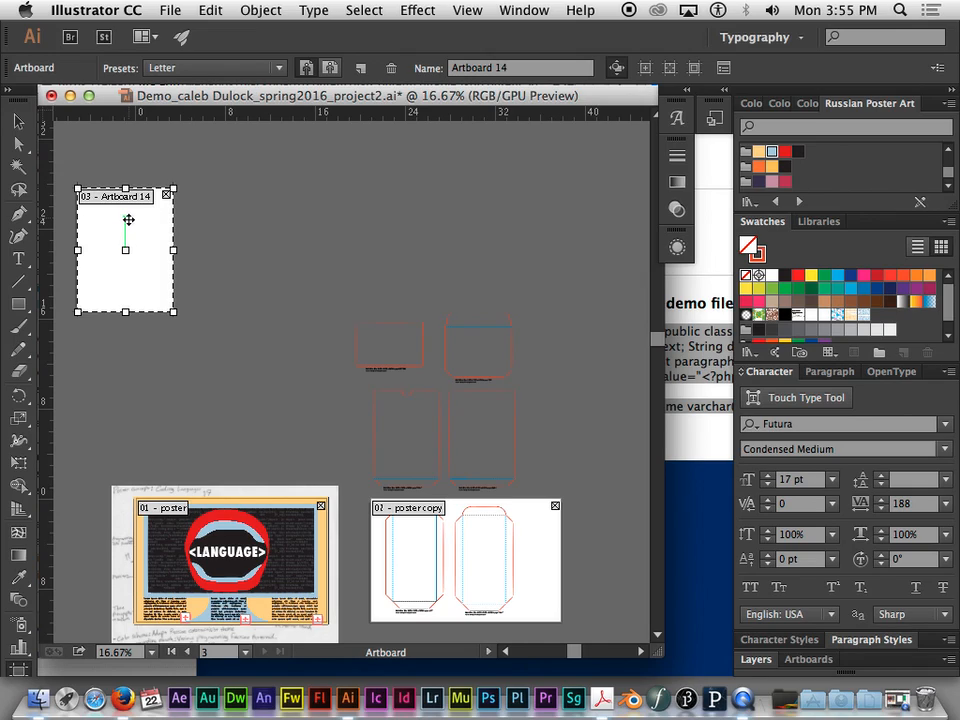
drag(124, 221, 452, 227)
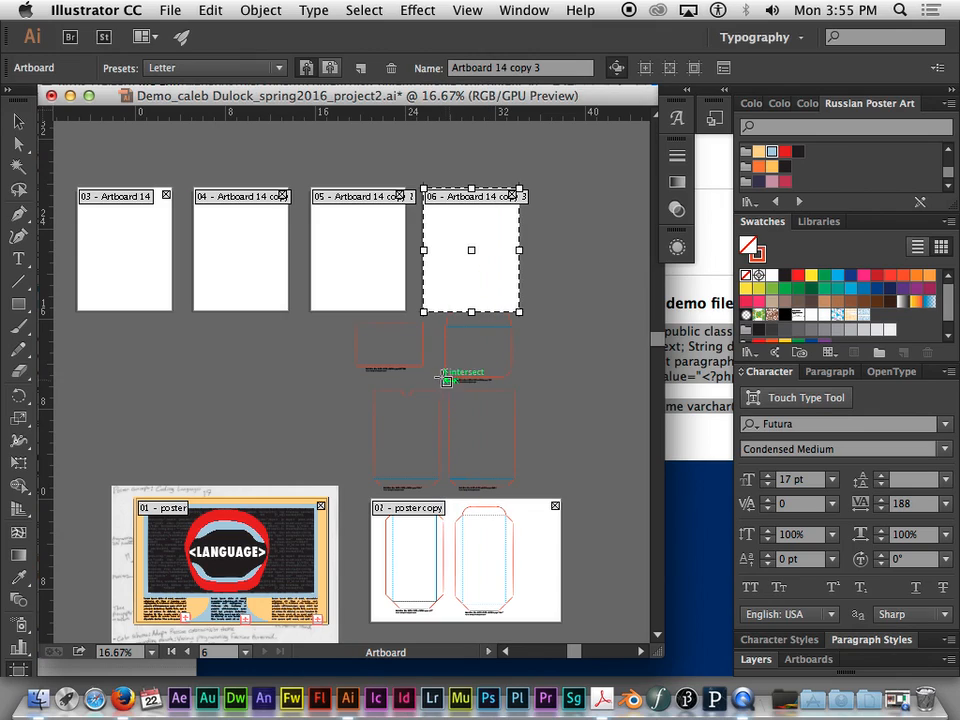
click(19, 121)
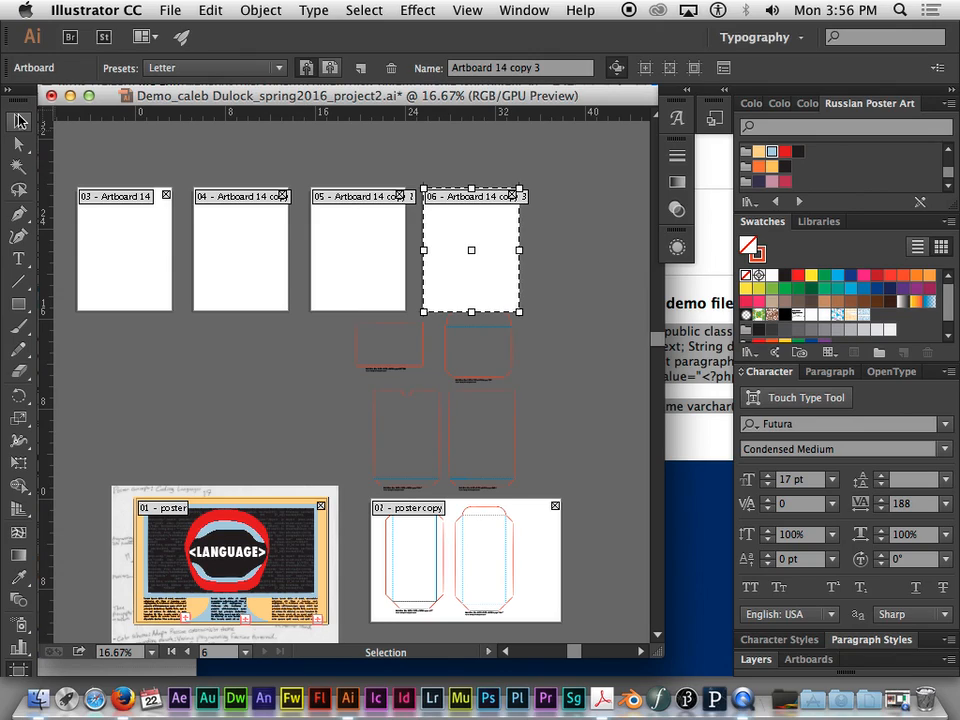
- Move the rectangular BOTTOM outline with its caption onto the first letter-size artboard of the row
click(19, 122)
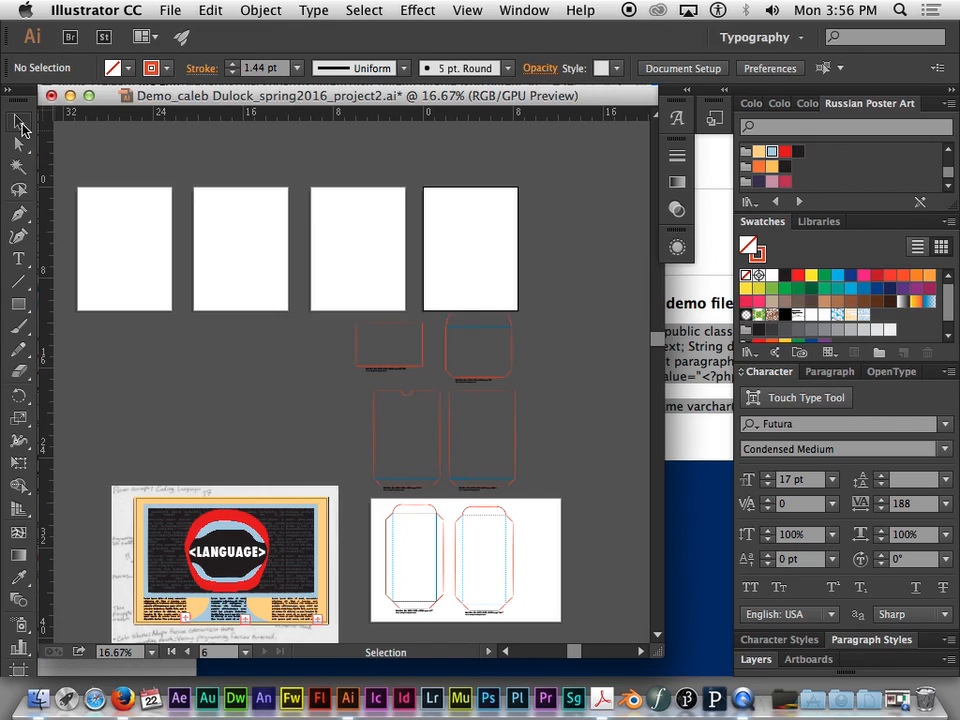
click(20, 124)
drag(343, 318, 156, 266)
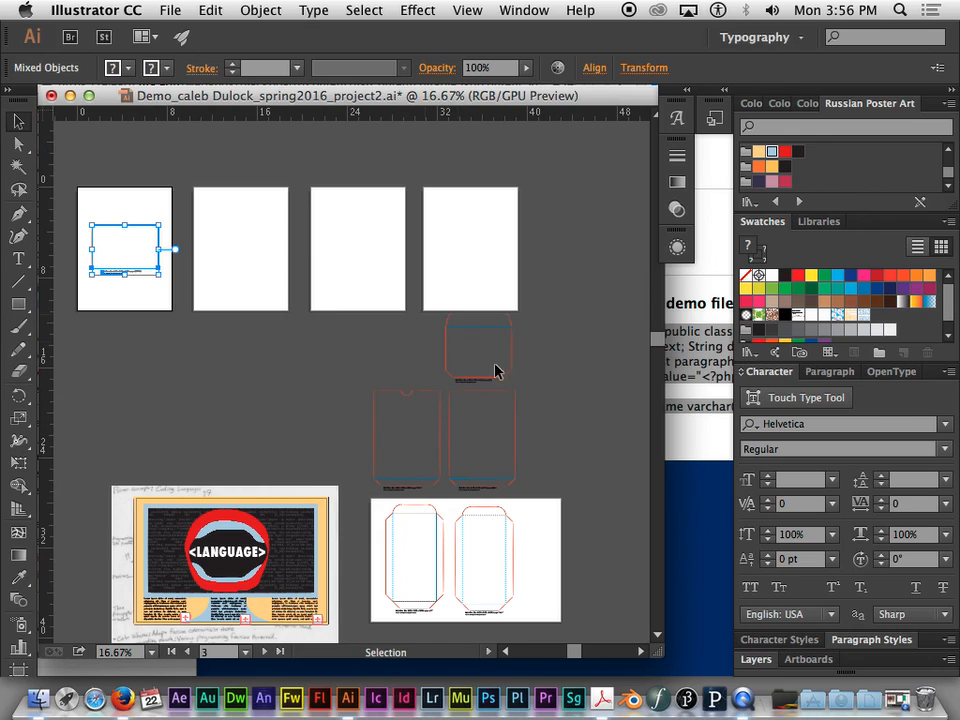
- Select the whole TOP outline with its caption and move it onto the middle of the fourth letter-size artboard
key(super+plus)
key(a)
key(super+plus)
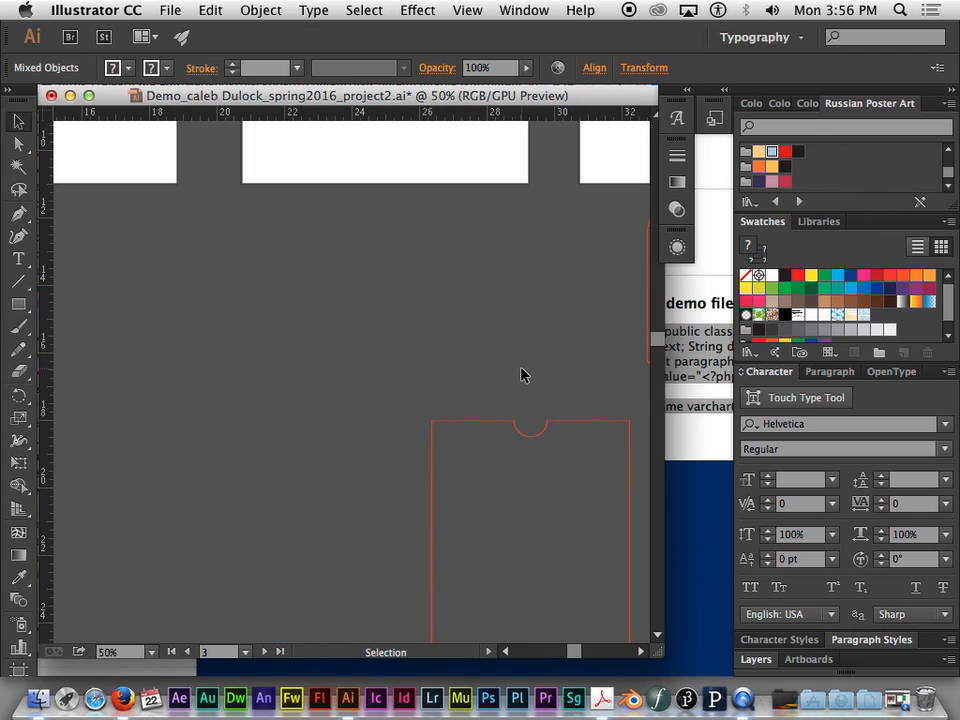
drag(521, 375, 147, 360)
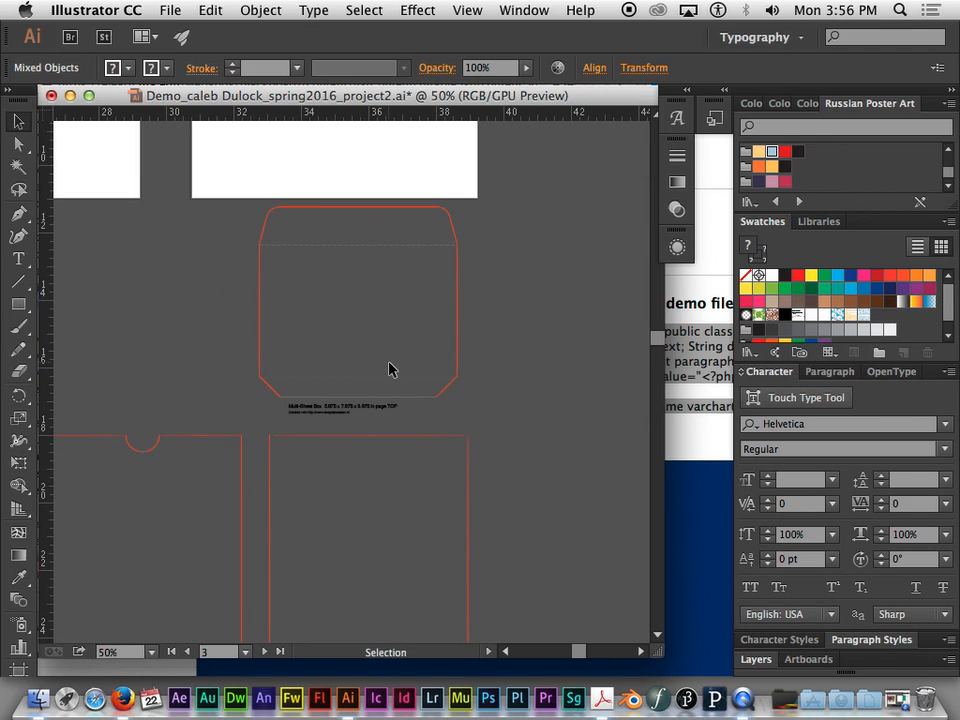
key(super+plus)
drag(553, 317, 572, 381)
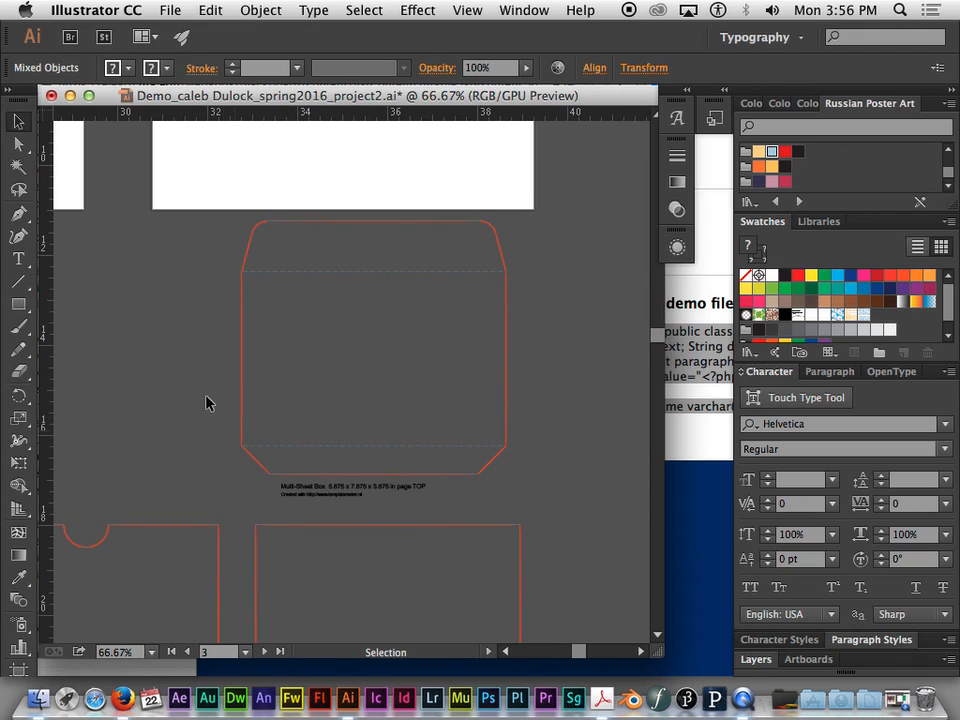
drag(214, 218, 538, 513)
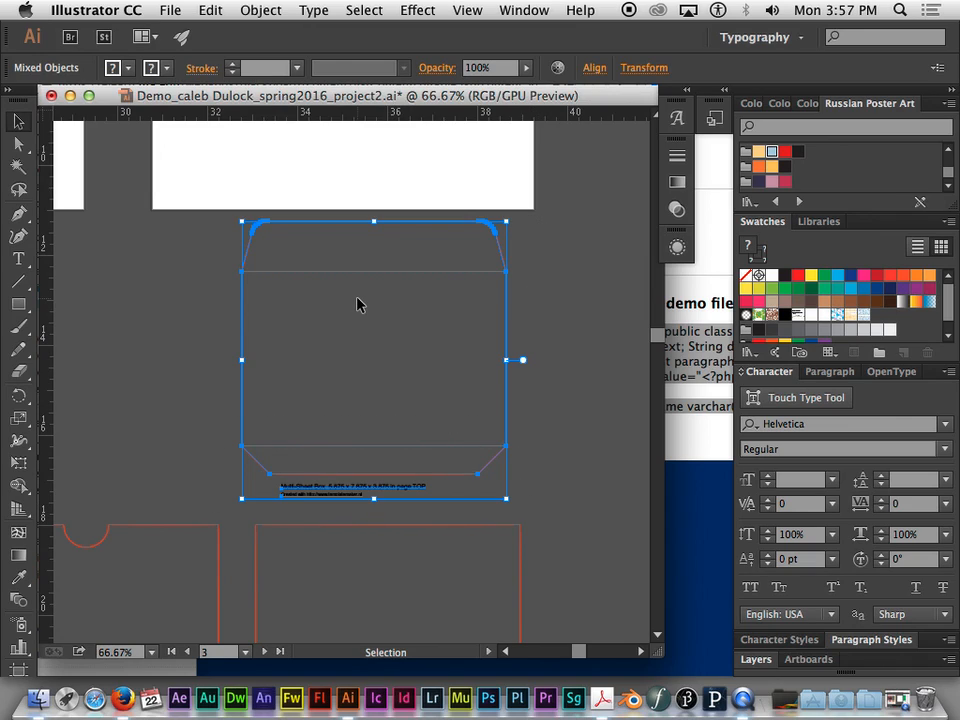
key(super+minus)
key(super+minus)
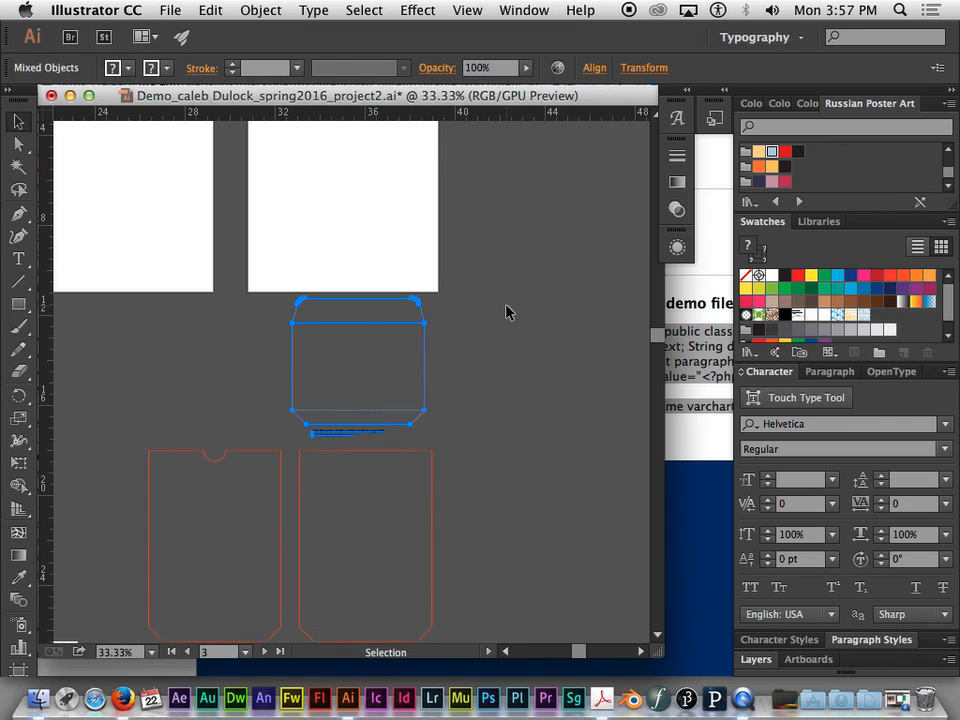
key(v)
drag(380, 300, 372, 155)
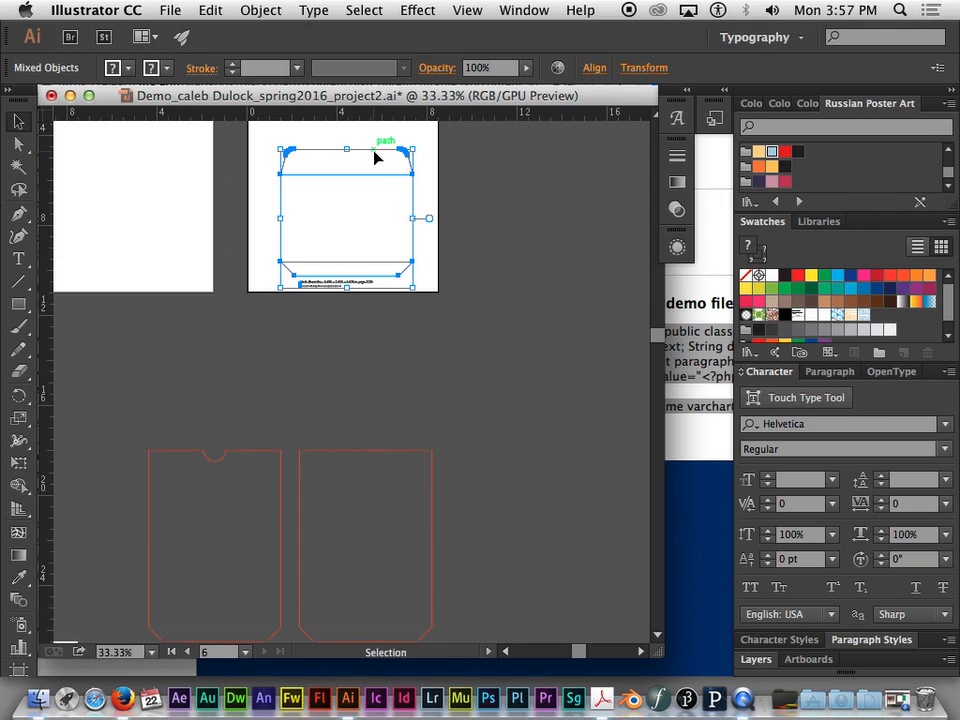
drag(375, 157, 378, 139)
drag(476, 151, 497, 246)
drag(407, 313, 407, 266)
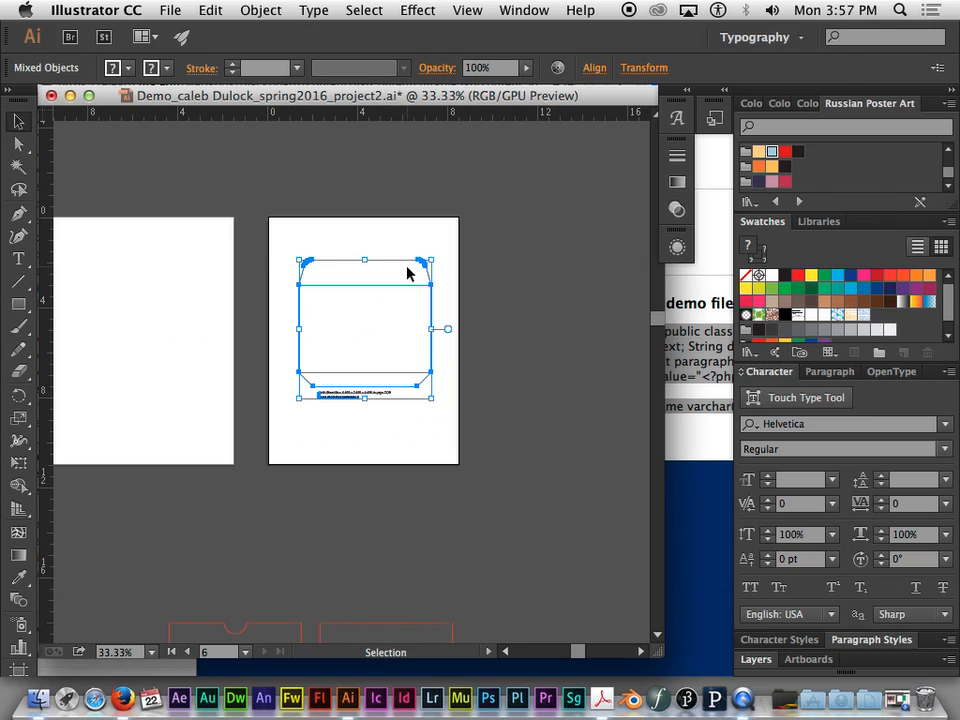
- Move the plain tall panel outline onto the third letter-size artboard and the notched one onto the second, with their captions, and clear the selection
drag(482, 399, 539, 176)
drag(371, 402, 403, 311)
drag(356, 372, 168, 192)
drag(144, 288, 304, 419)
key(super+minus)
key(super+minus)
key(super+minus)
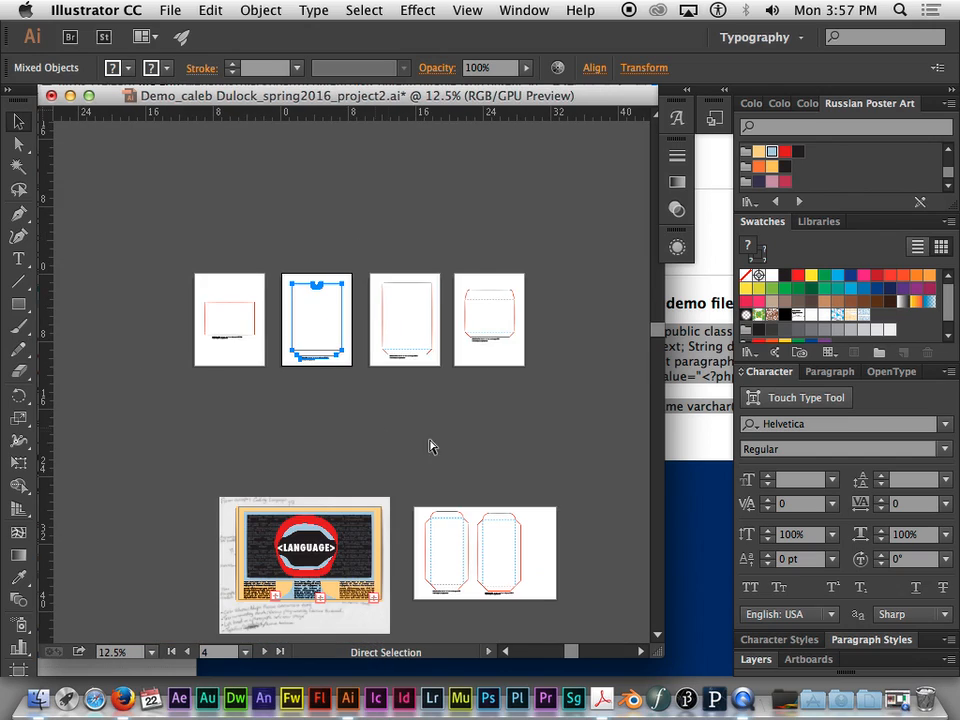
drag(516, 433, 458, 348)
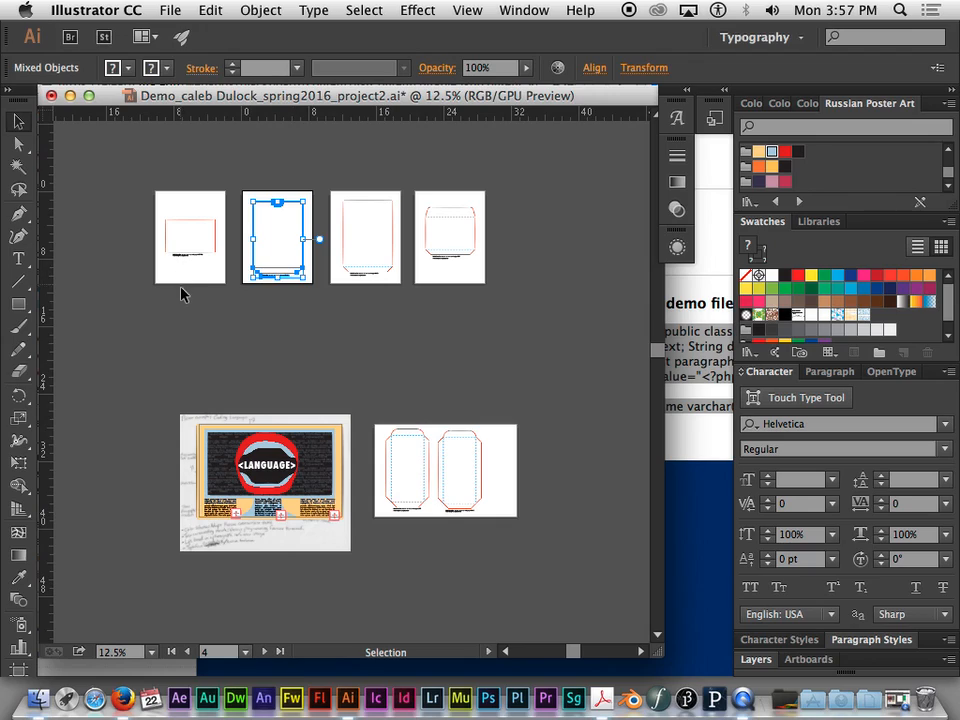
click(185, 311)
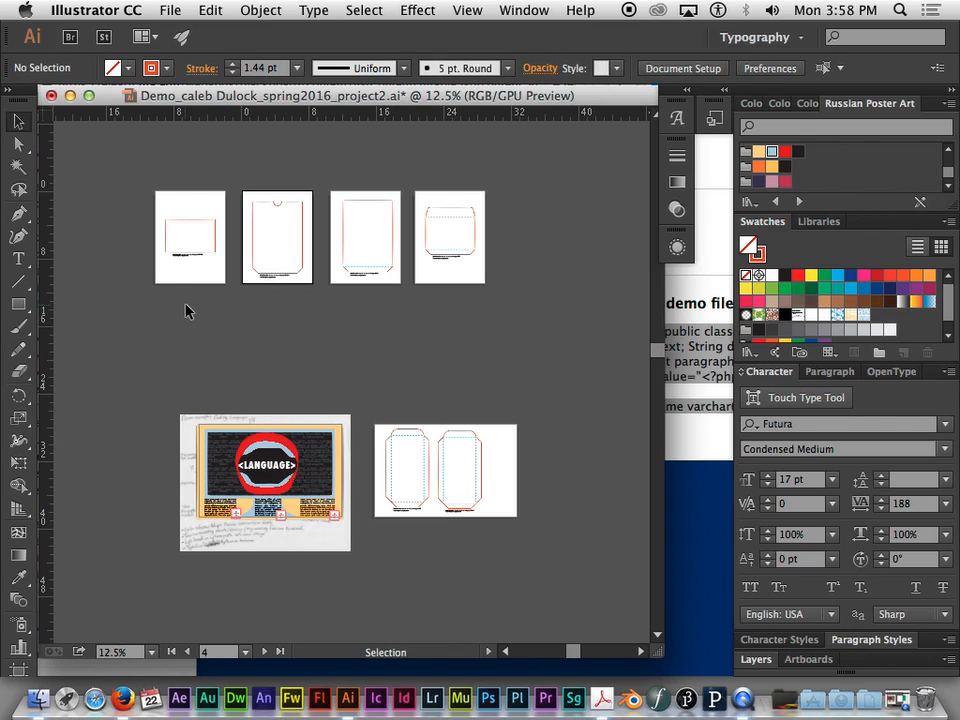
key(super)
key(super+equal)
drag(251, 336, 315, 175)
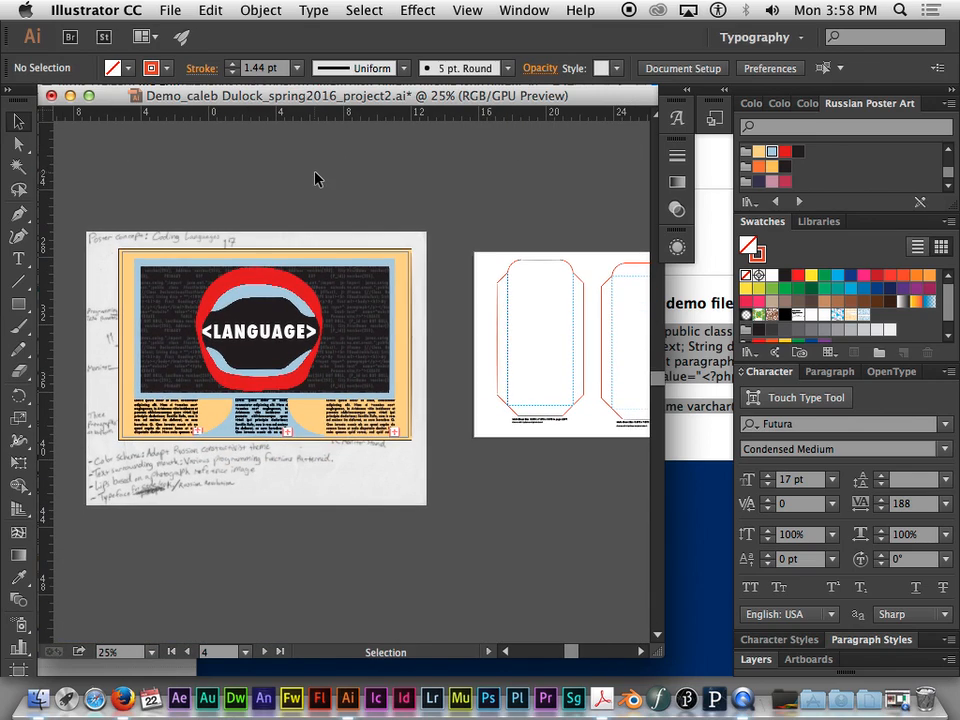
key(super+equal)
key(super+minus)
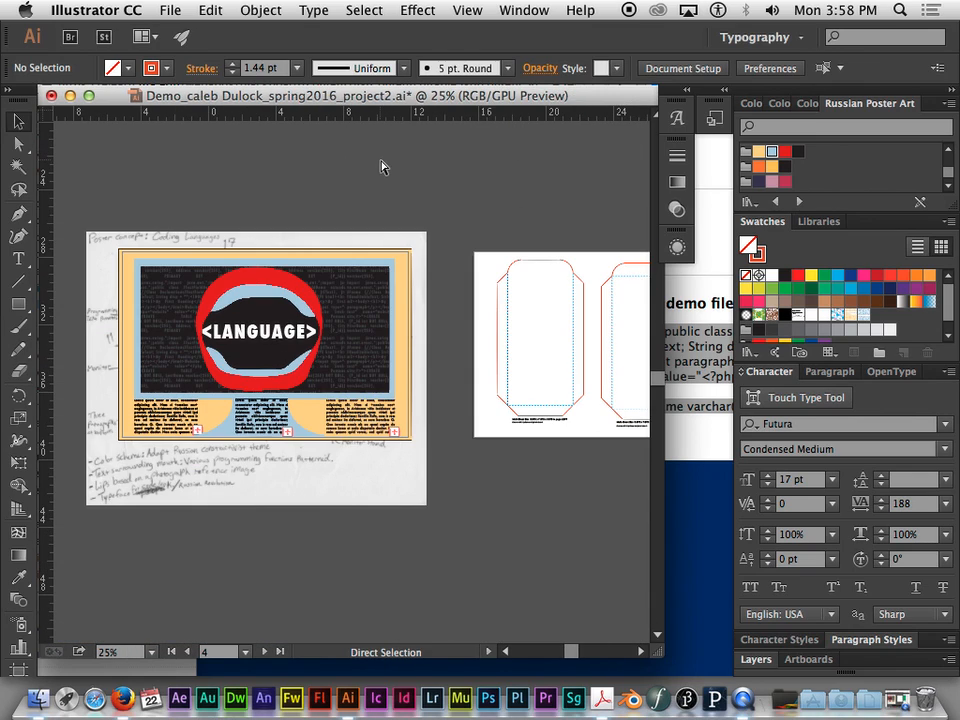
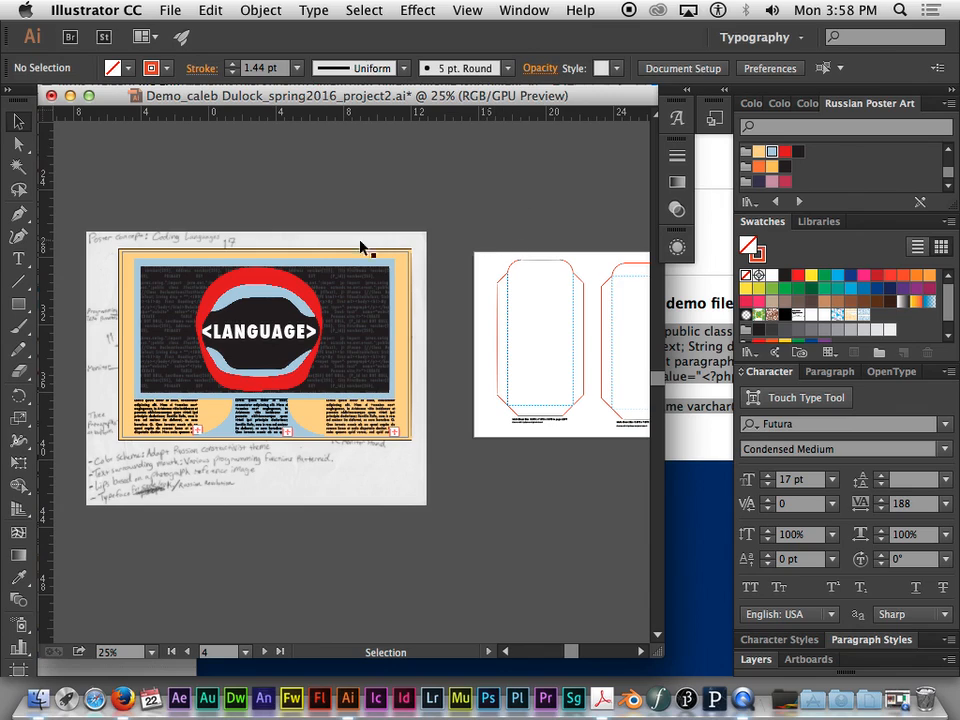
- Draw a tall rectangle covering the LEFT box panel outline and its caption on the wide artboard beside the poster
drag(506, 199, 315, 232)
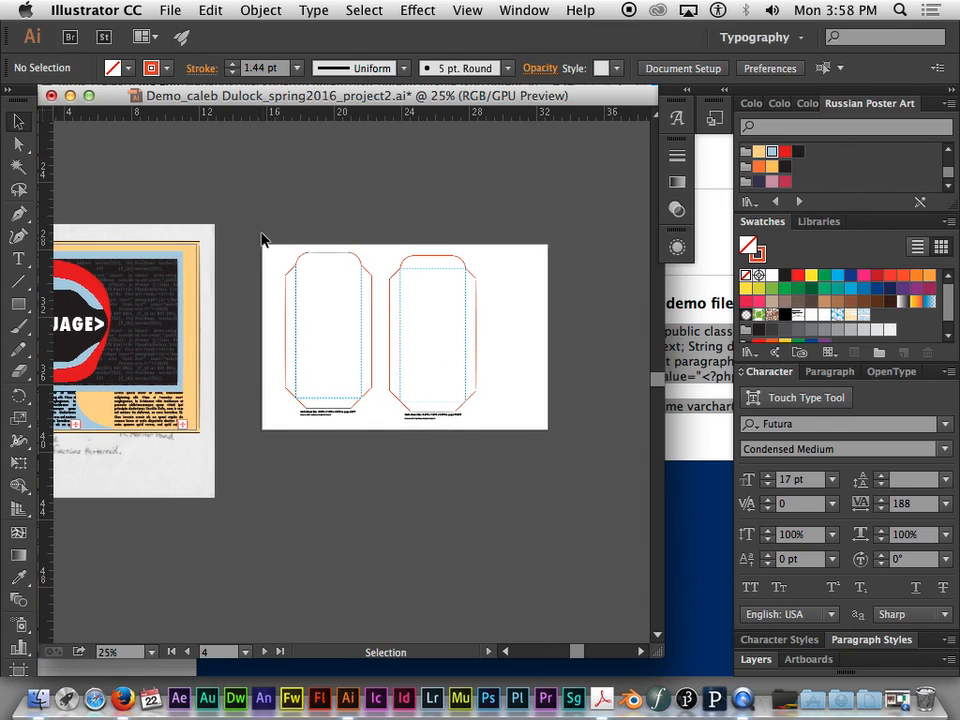
click(19, 304)
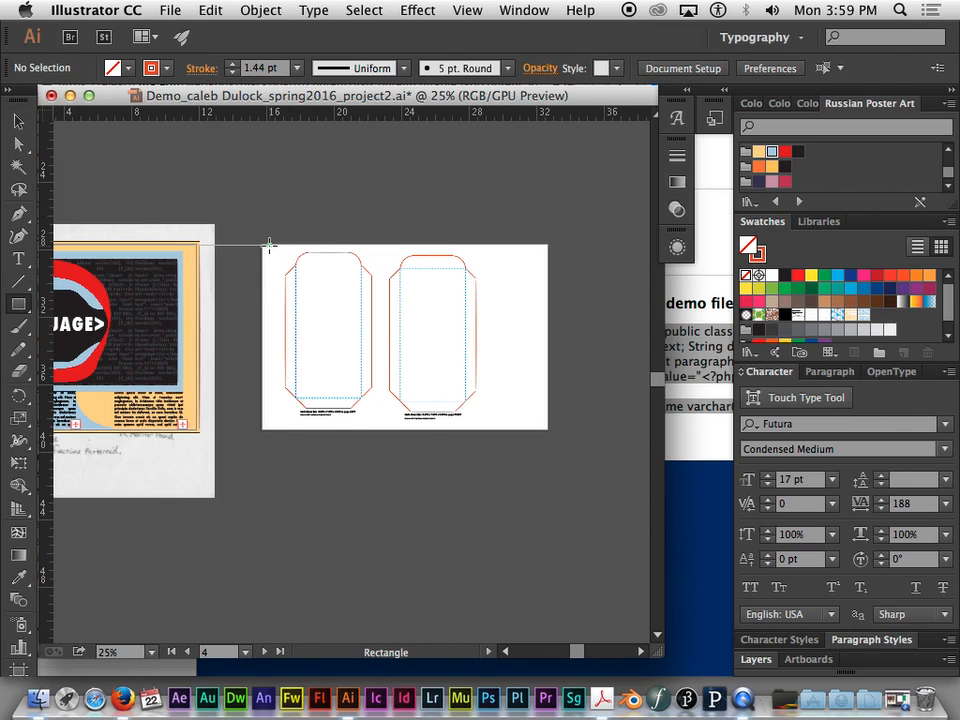
key(super+equal)
key(super+equal)
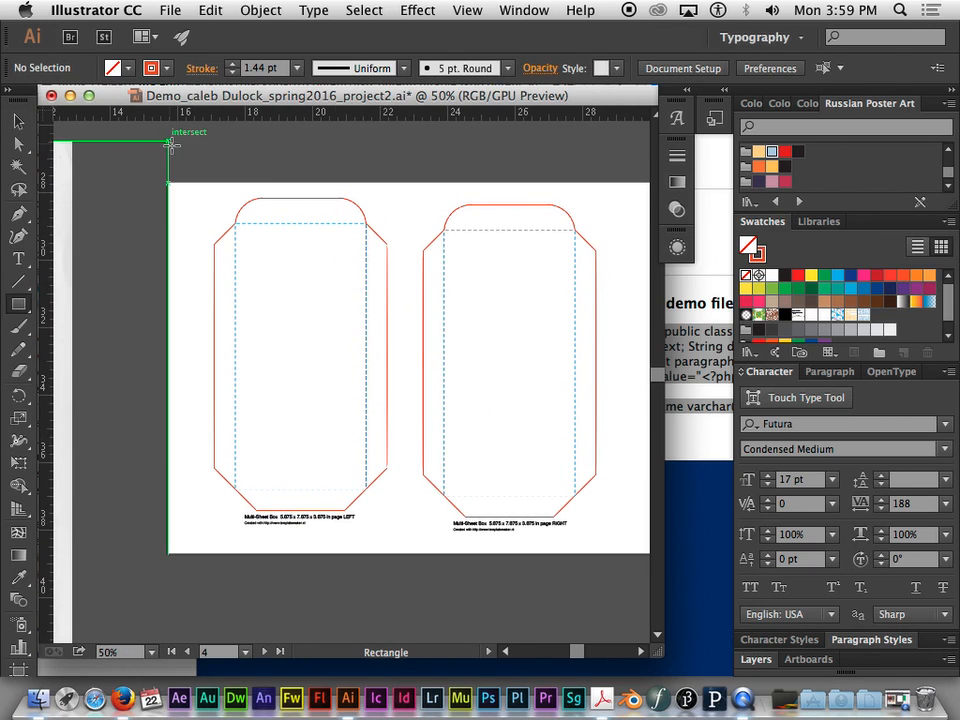
drag(183, 161, 402, 541)
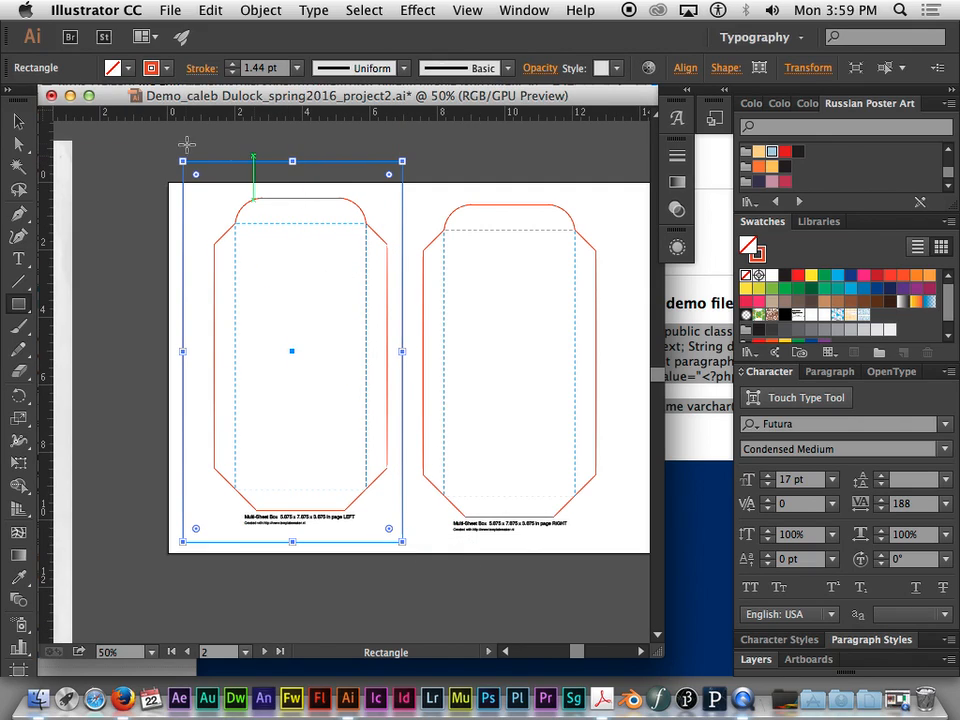
drag(225, 233, 337, 233)
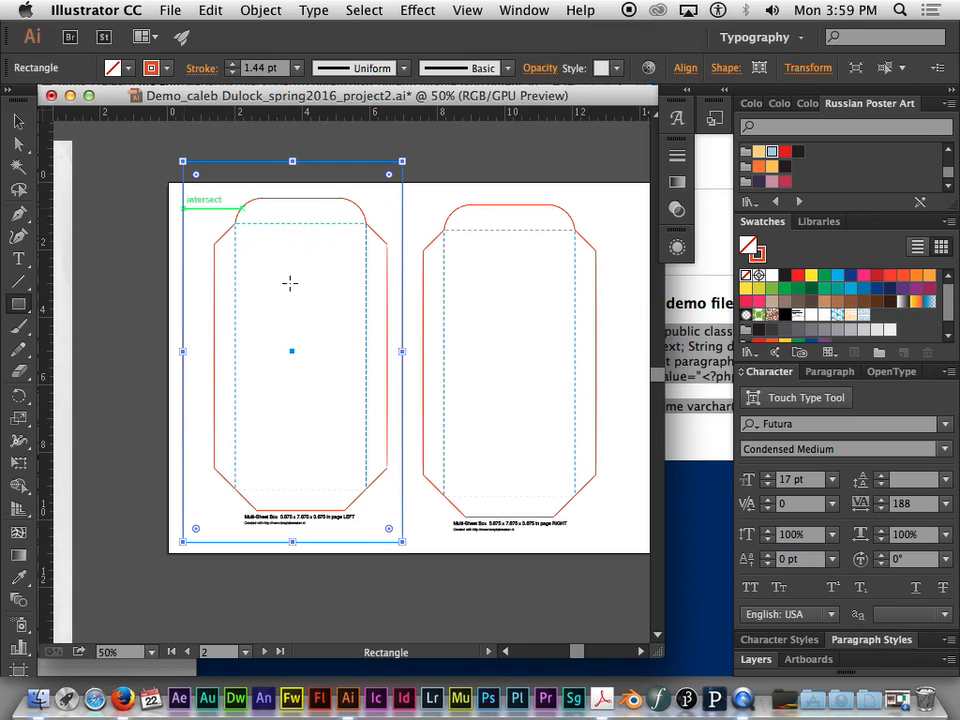
key(space)
drag(187, 313, 271, 303)
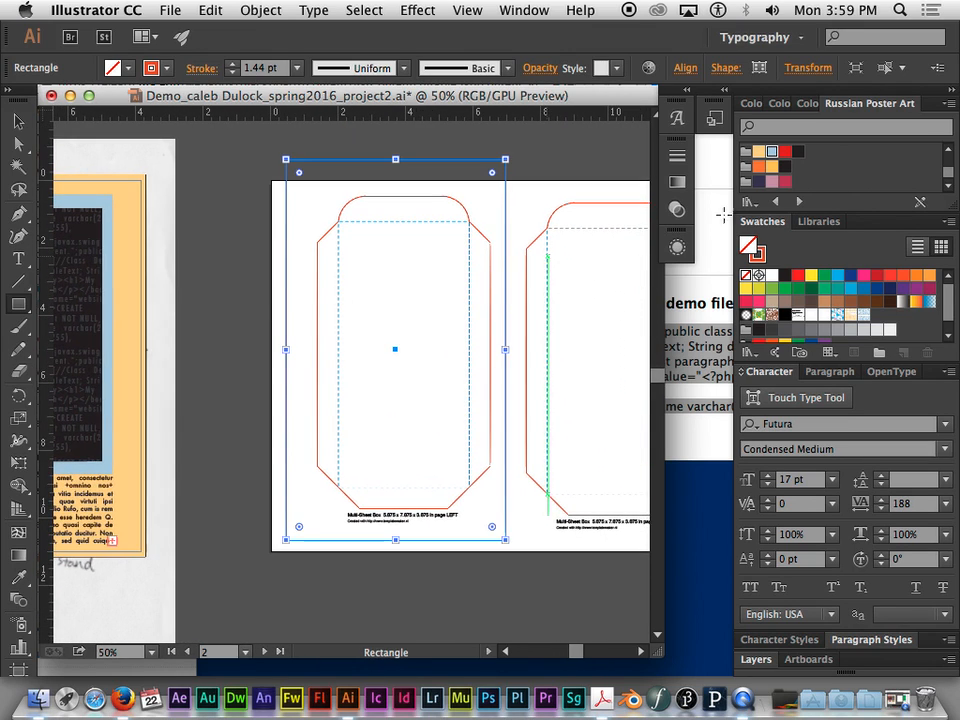
- Fill the new rectangle with the light blue of the Russian Poster Art palette and remove its stroke
click(758, 151)
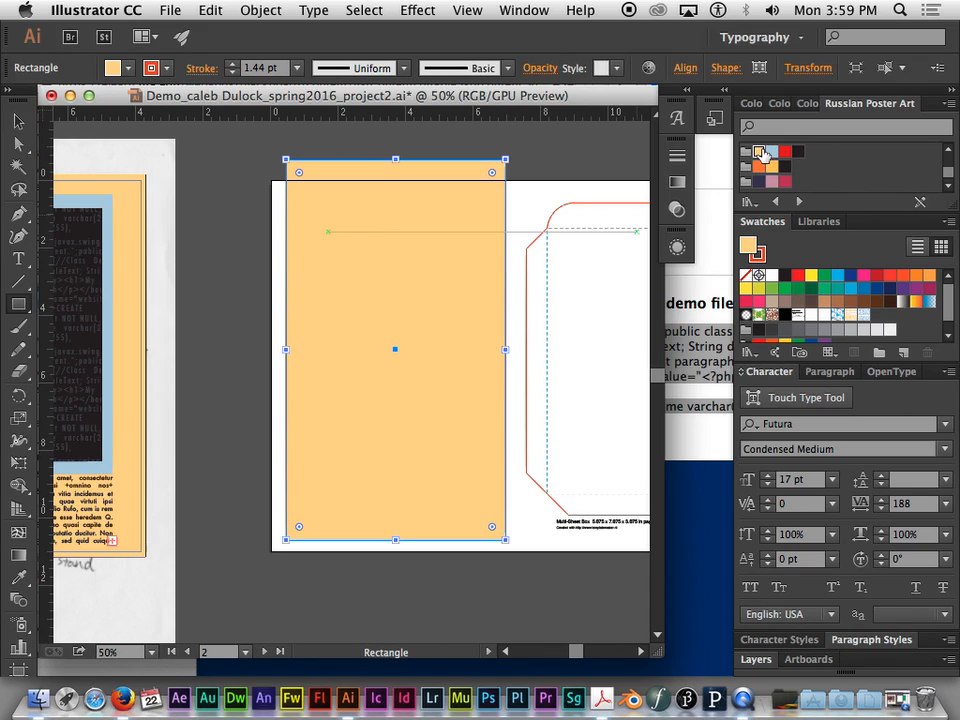
click(771, 151)
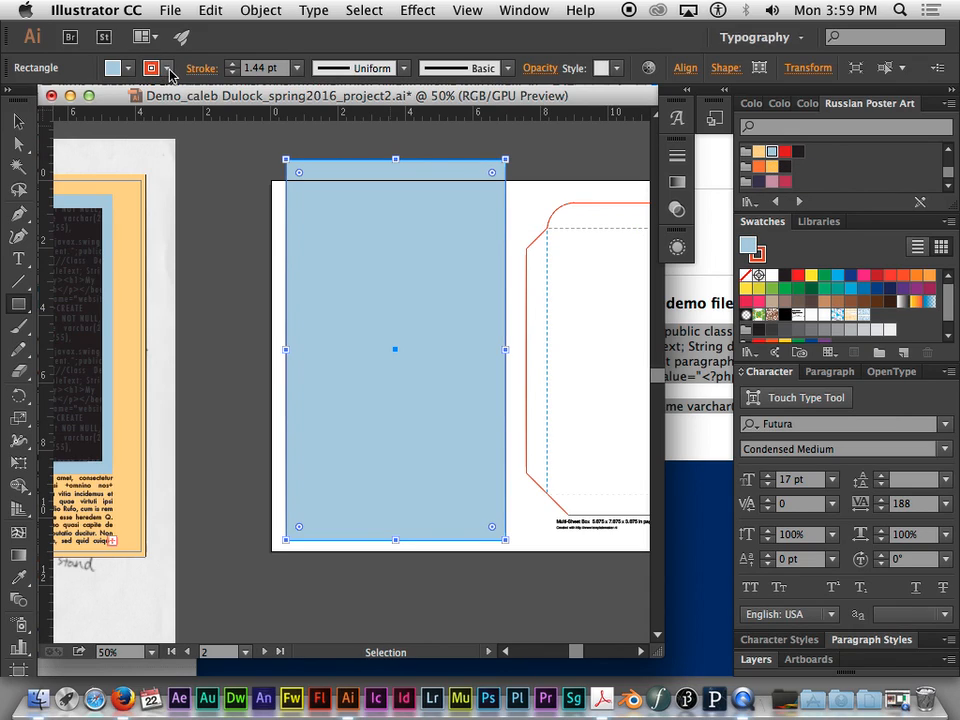
click(120, 68)
click(12, 101)
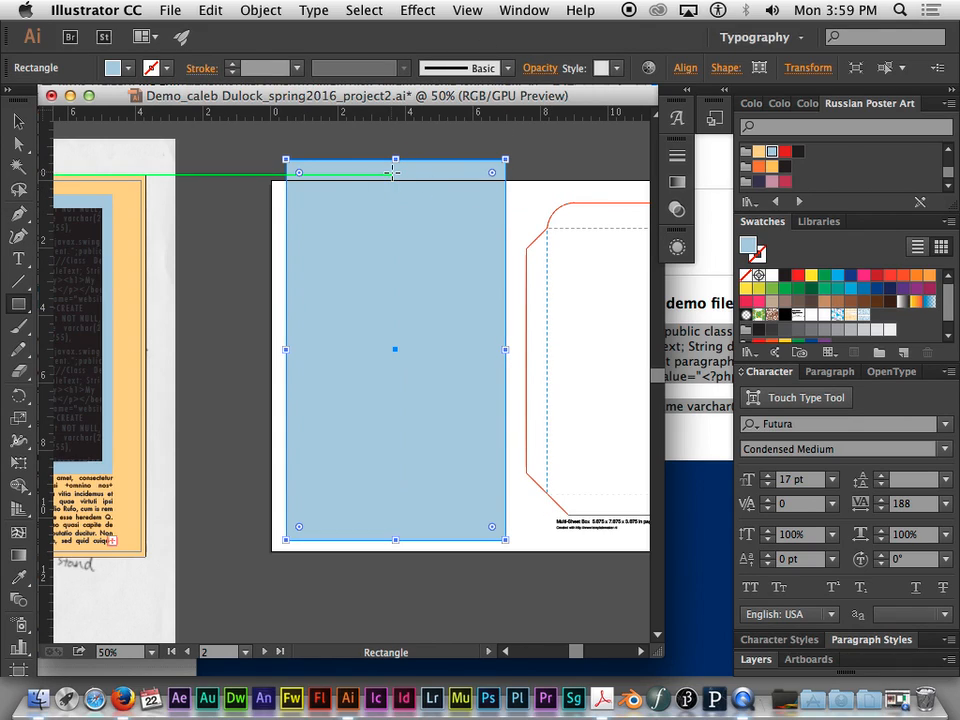
click(18, 121)
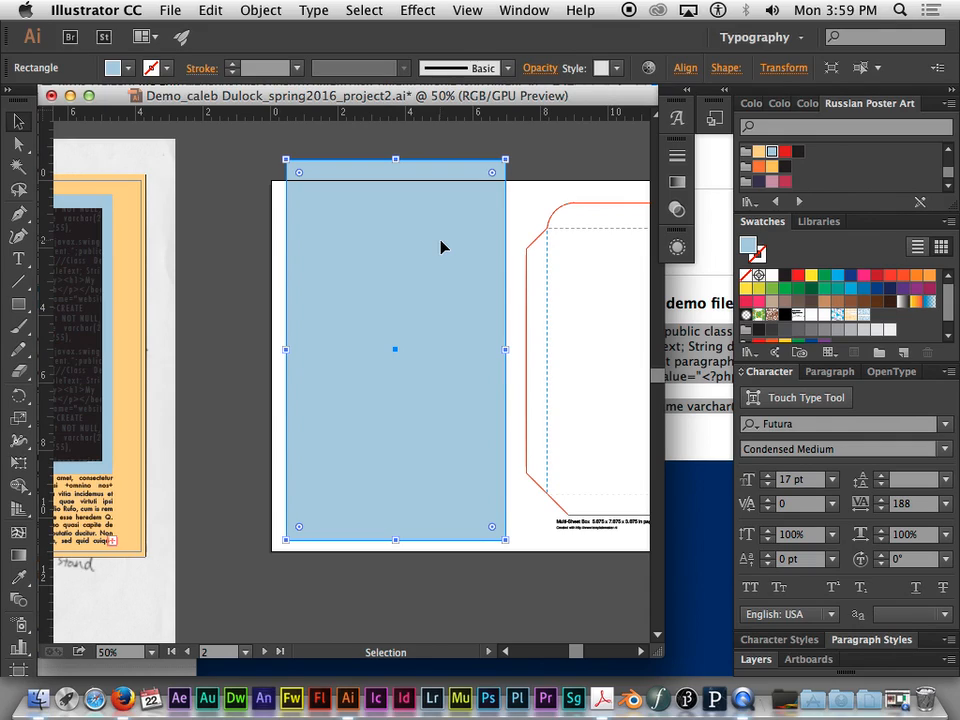
- Collapse Layer 1 in the layer list and add a new layer above it
key(super+minus)
key(super+minus)
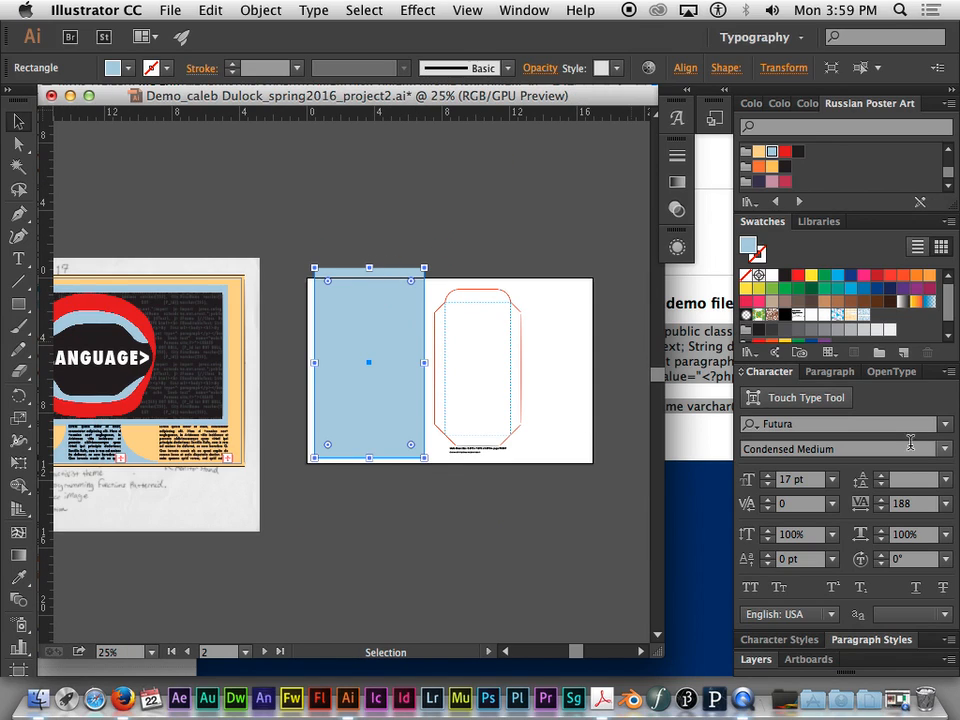
click(756, 659)
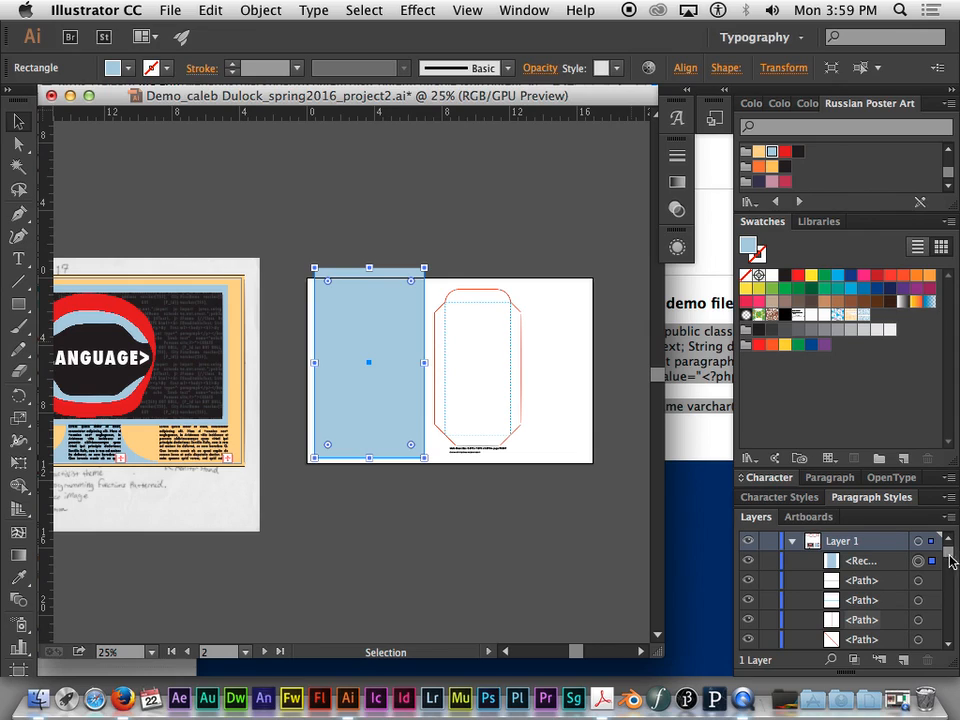
scroll(951, 563, down, 5)
drag(951, 561, 951, 542)
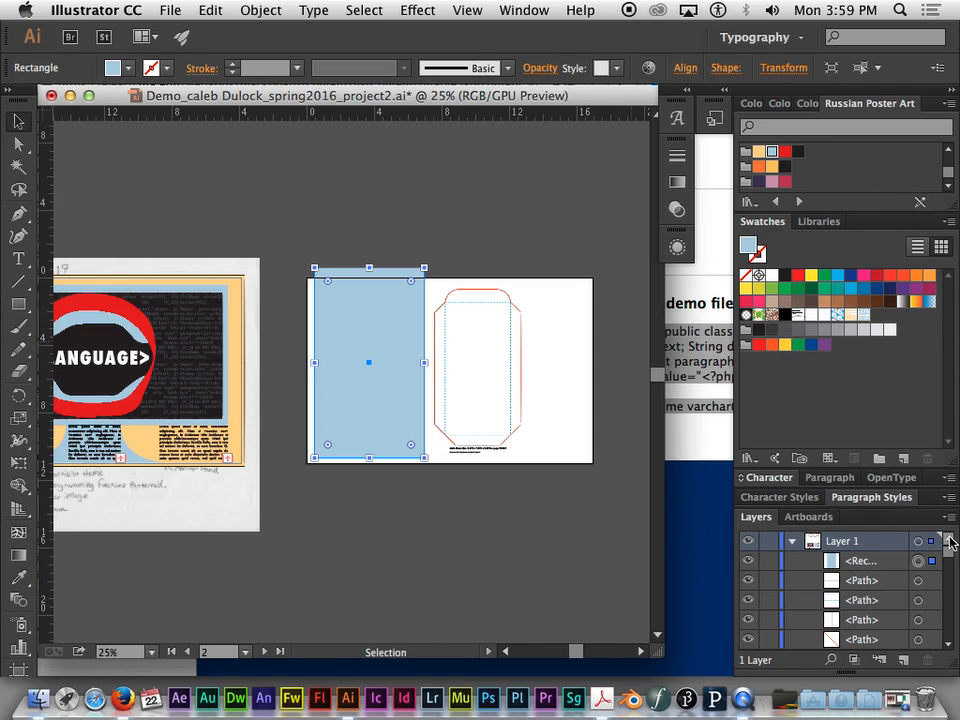
click(794, 543)
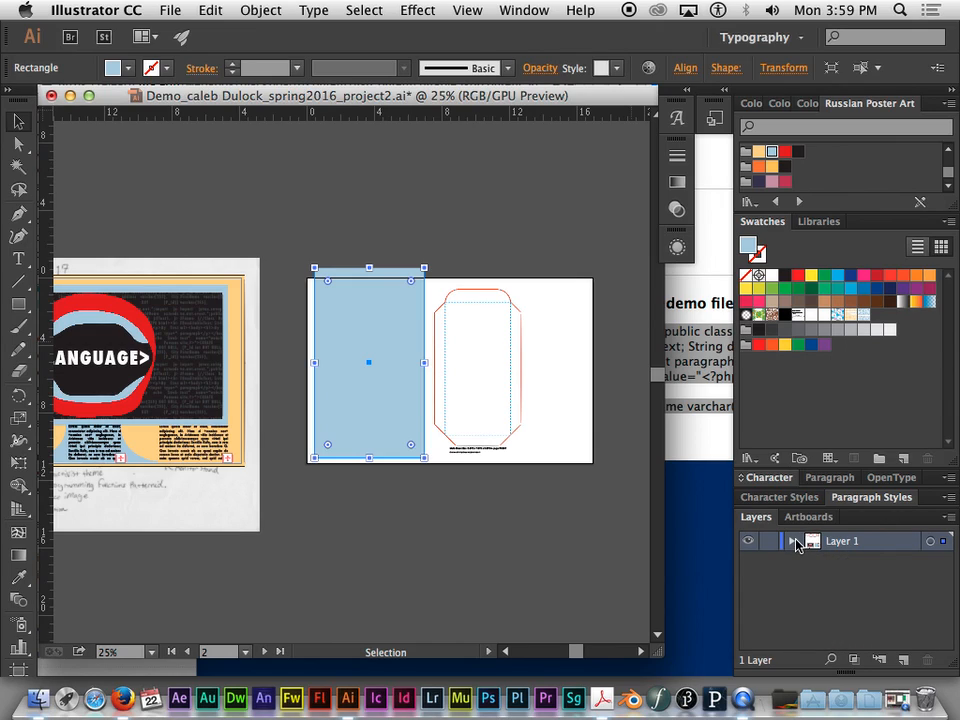
click(793, 543)
click(793, 543)
click(794, 543)
click(793, 543)
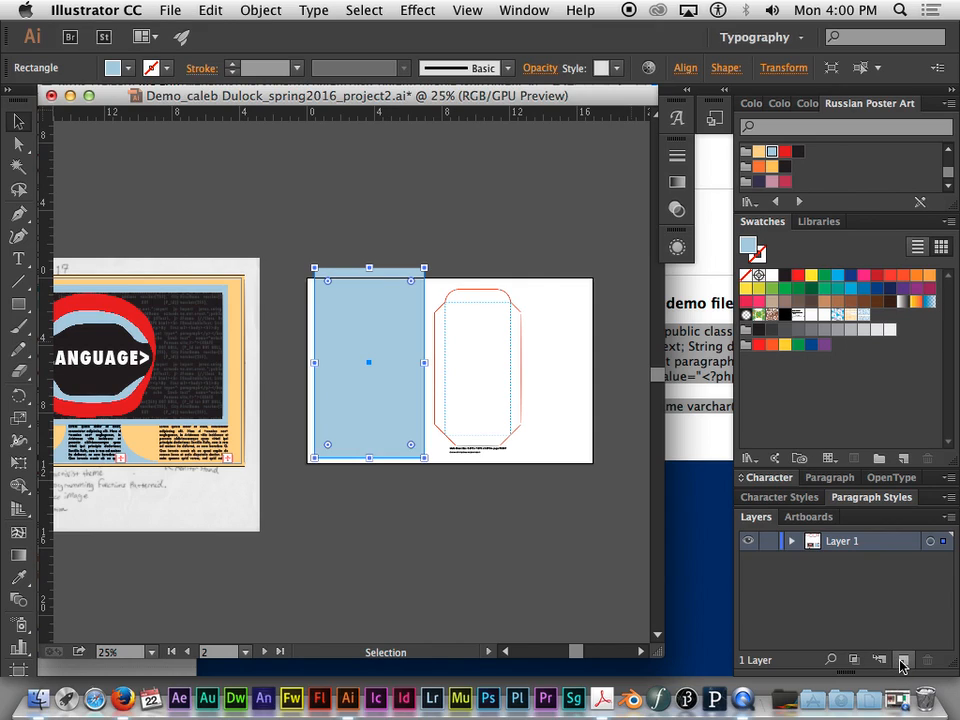
drag(902, 672, 906, 594)
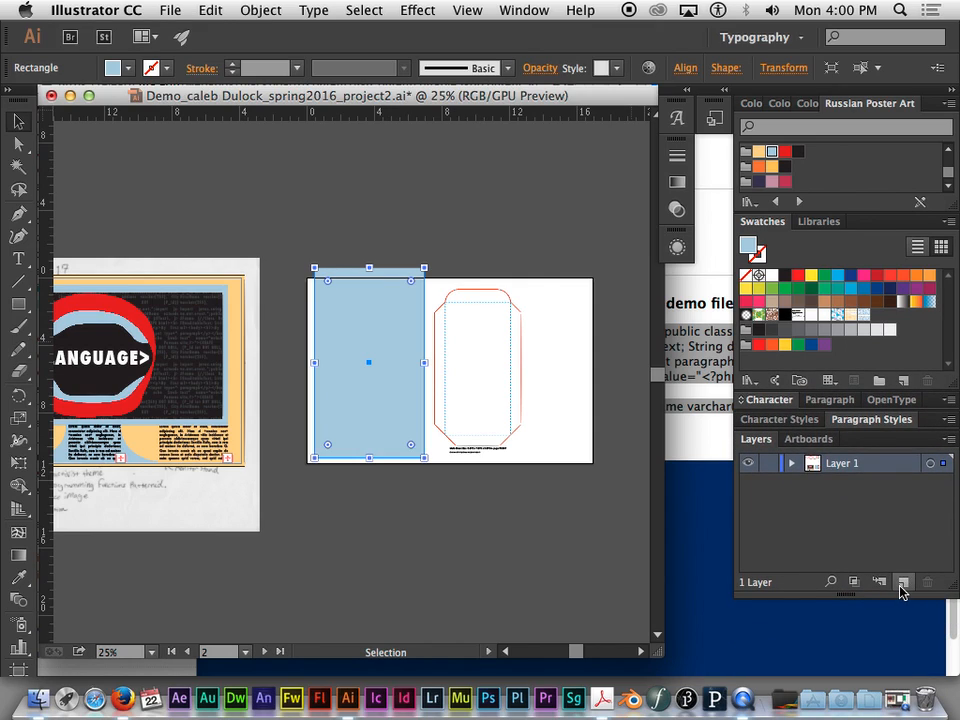
click(905, 582)
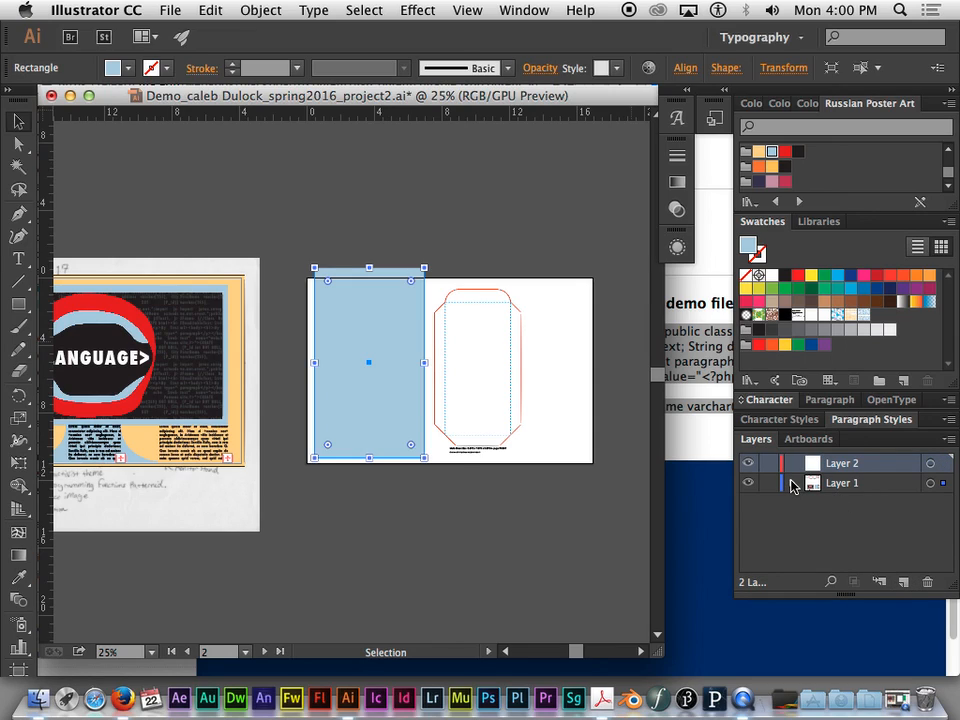
- Move the light blue rectangle out of Layer 1 into Layer 2
click(793, 484)
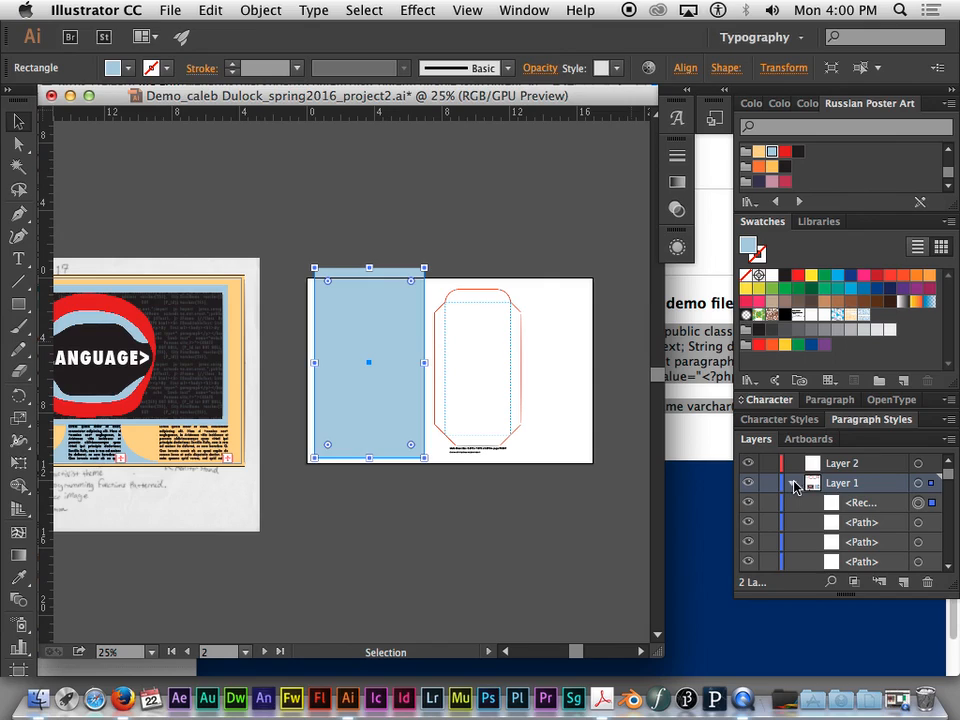
click(918, 504)
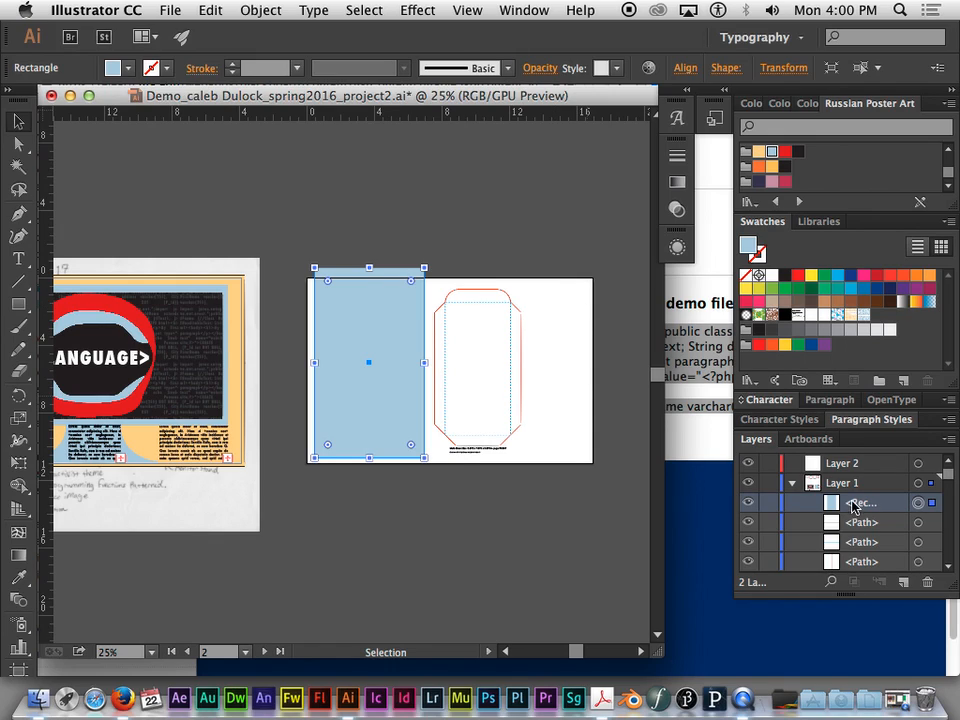
drag(857, 505, 846, 463)
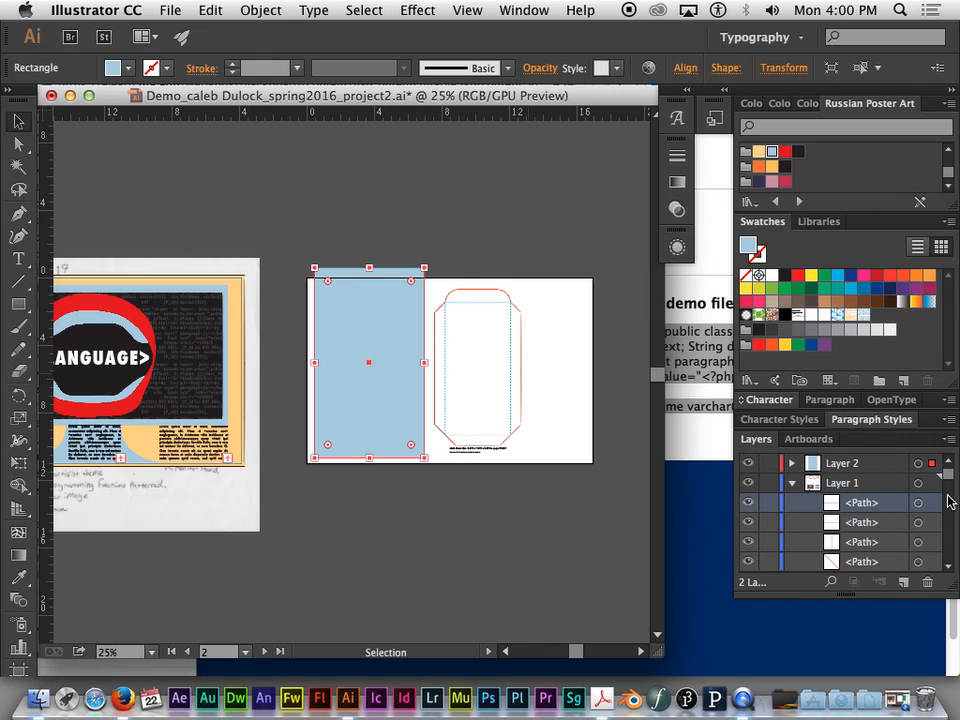
- Check individual objects in Layer 1 against the canvas to locate the paths and captions of the LEFT outline
click(917, 522)
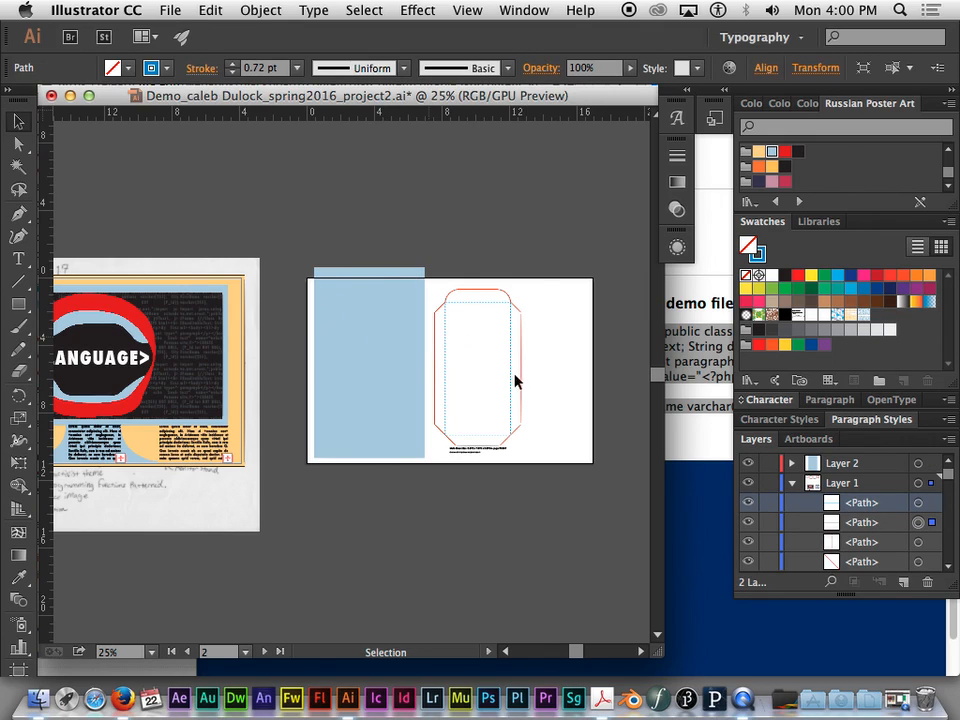
drag(945, 474, 947, 533)
click(917, 513)
scroll(921, 540, down, 1)
click(917, 555)
click(917, 515)
click(917, 496)
click(917, 515)
scroll(948, 545, down, 1)
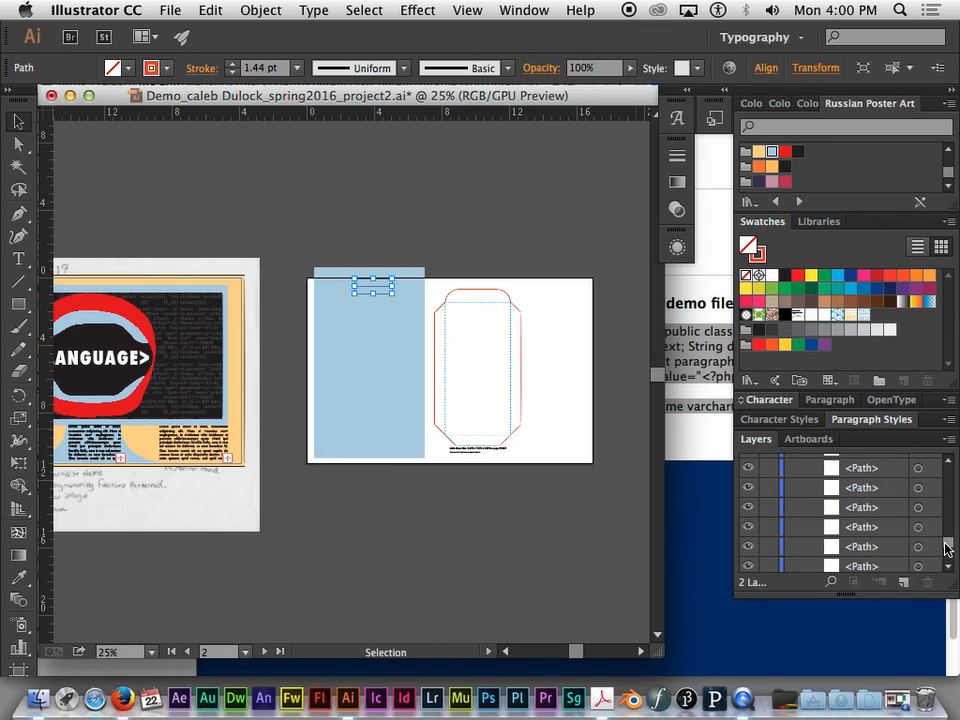
click(917, 546)
scroll(944, 553, down, 3)
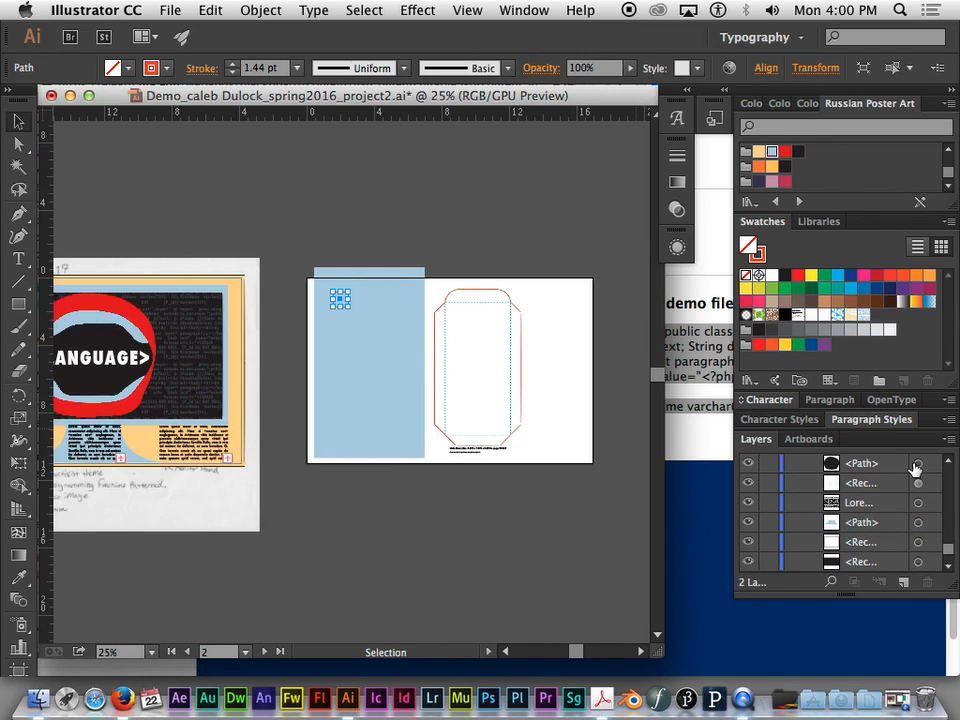
click(917, 465)
scroll(948, 550, up, 3)
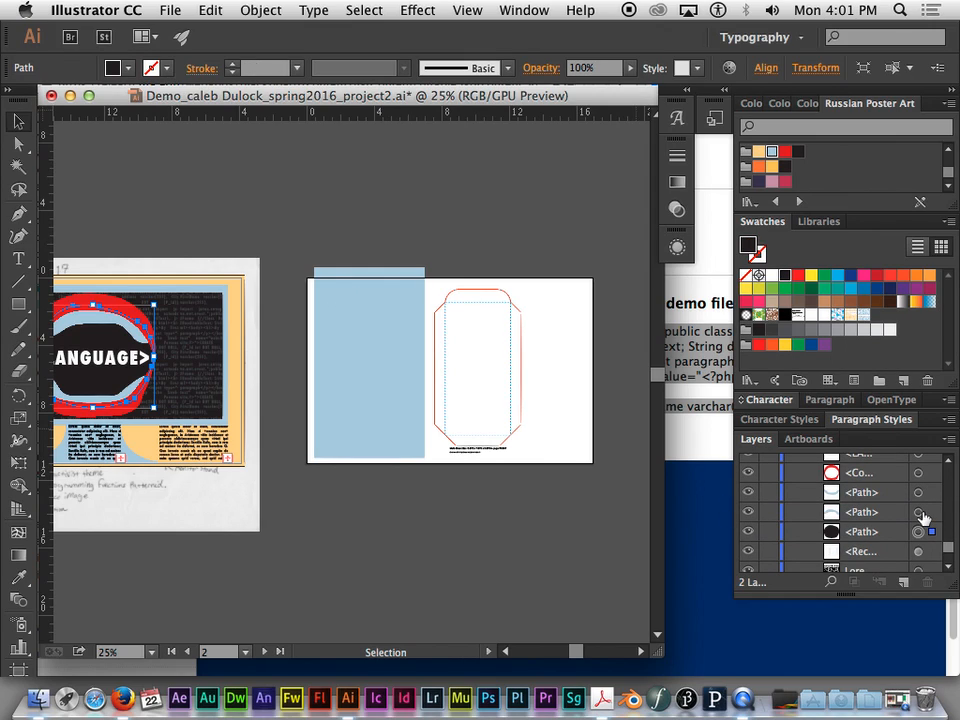
click(918, 512)
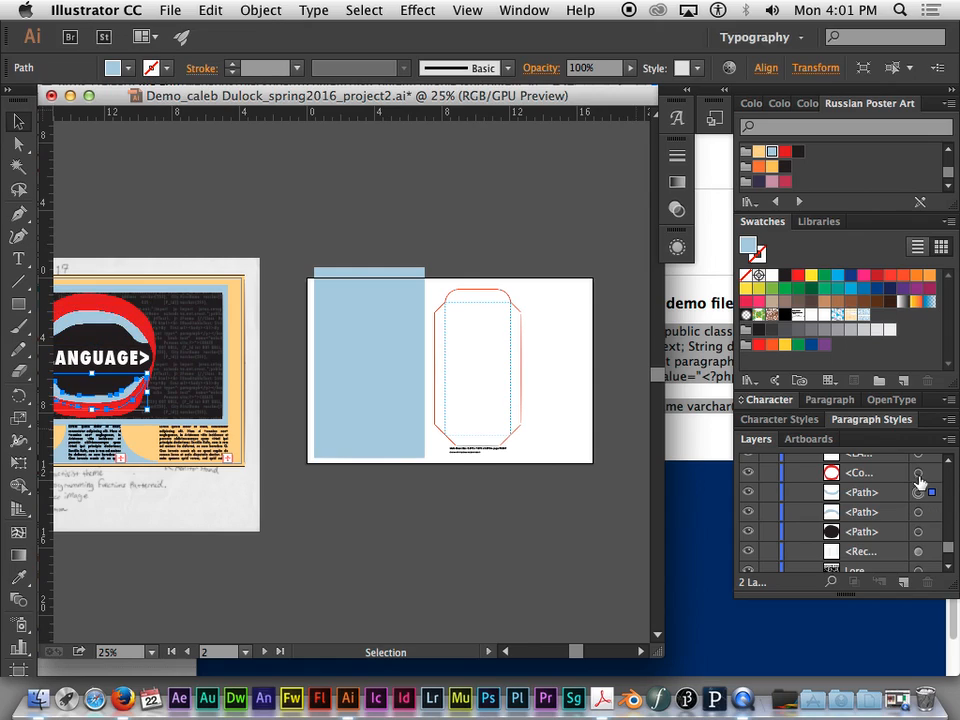
click(918, 473)
click(918, 456)
scroll(946, 540, up, 4)
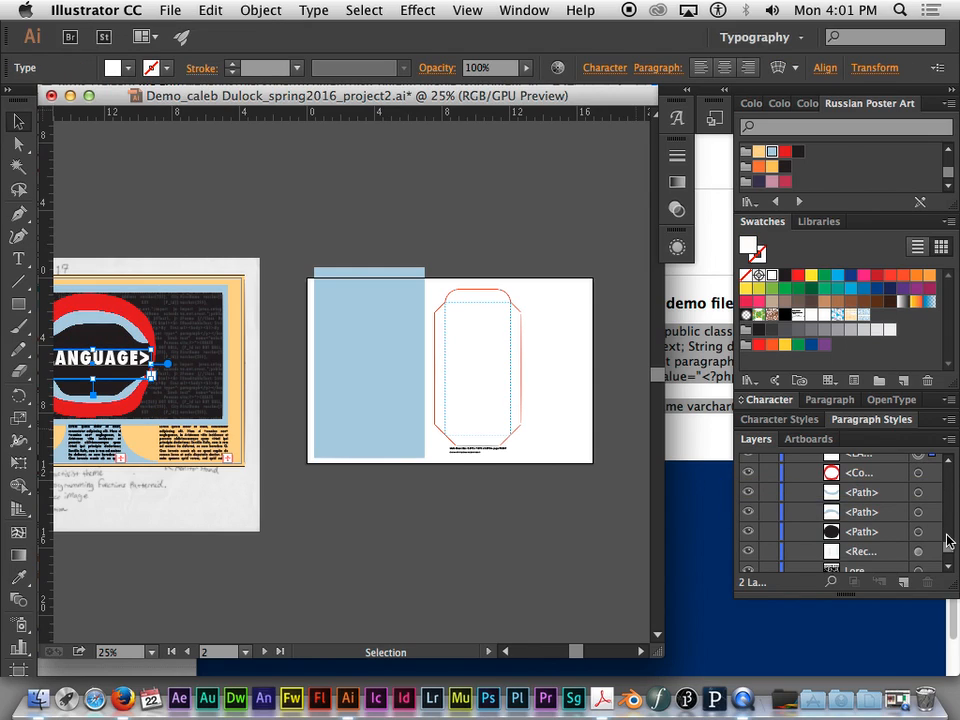
click(918, 491)
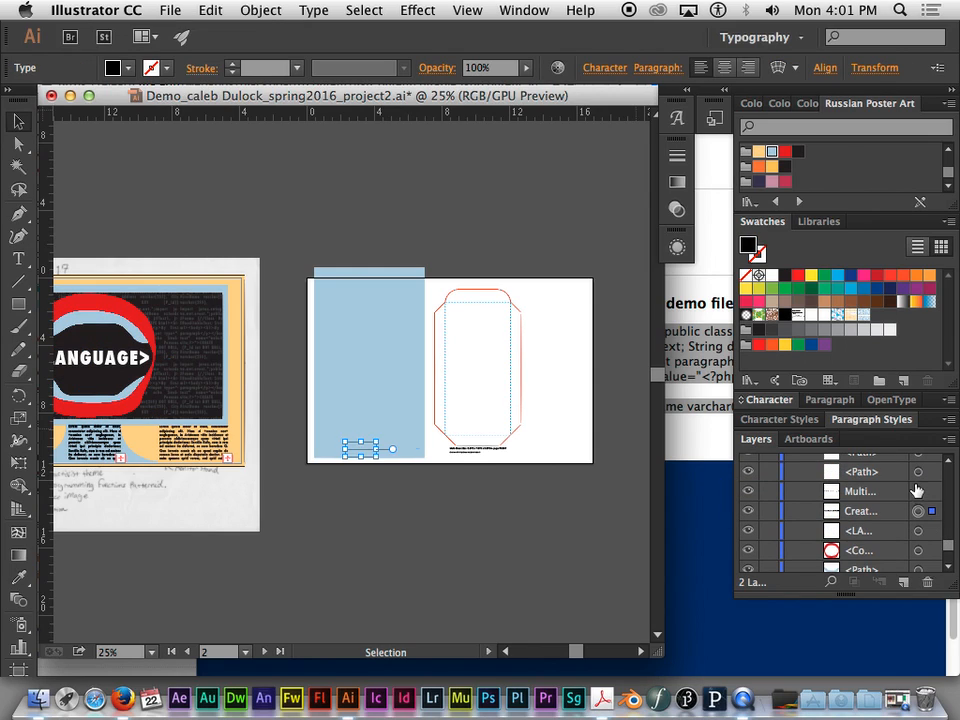
click(918, 471)
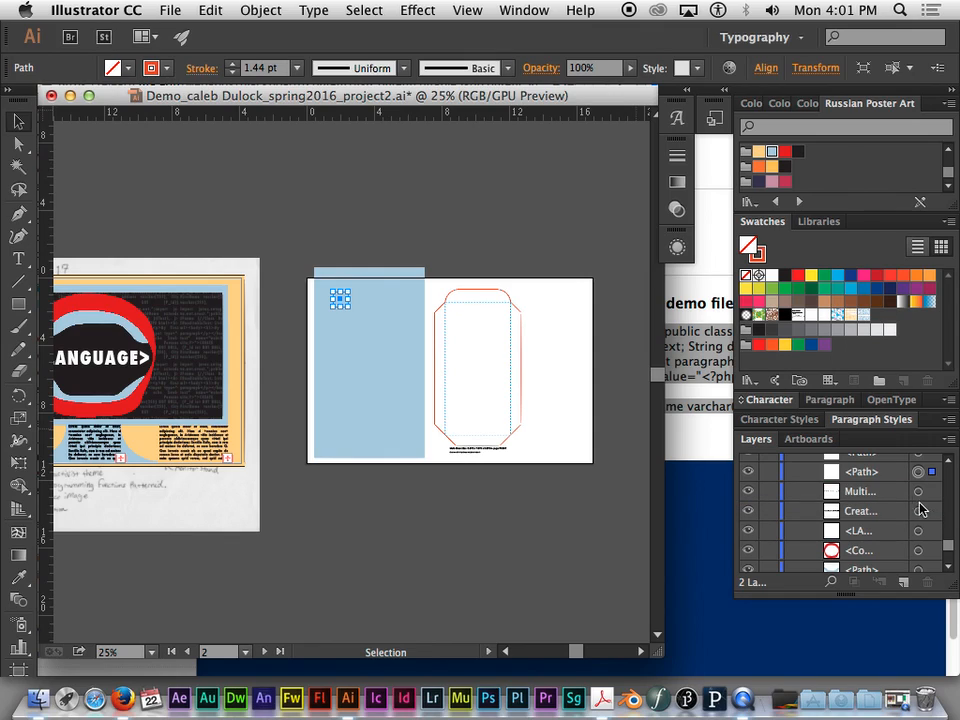
click(918, 497)
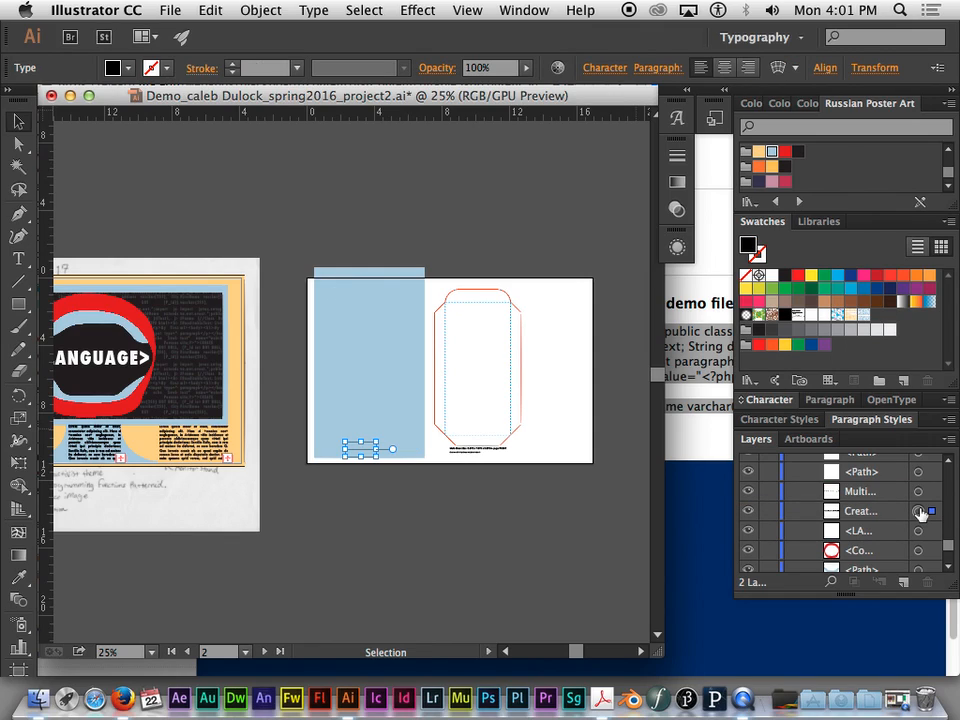
click(919, 531)
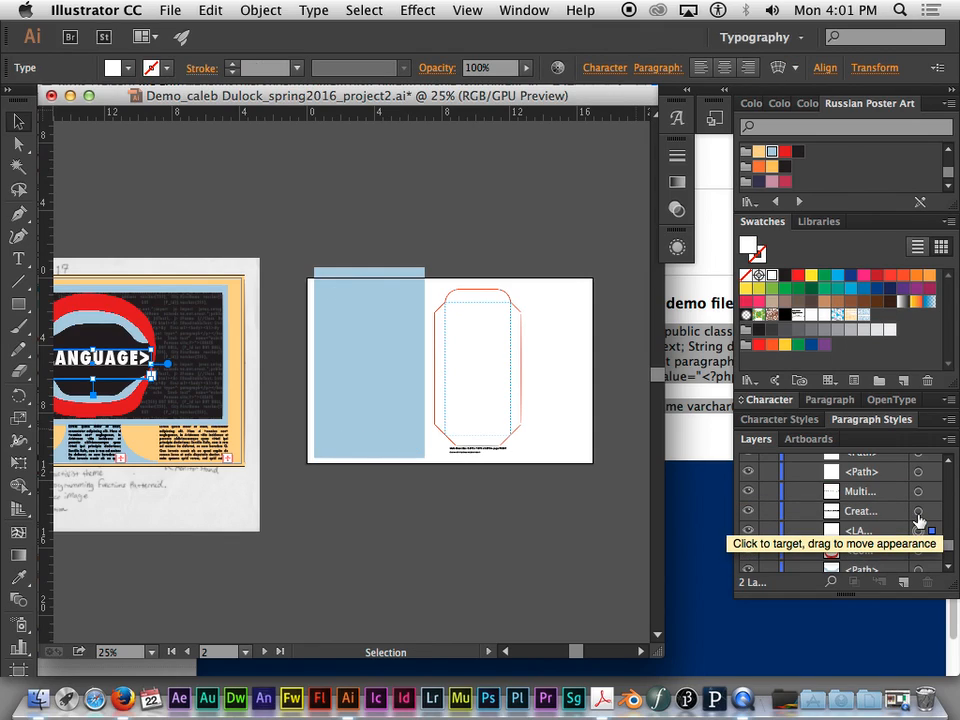
- Select both caption lines of the LEFT outline in Layer 1 together with the first small curve segments of its top flap
click(918, 511)
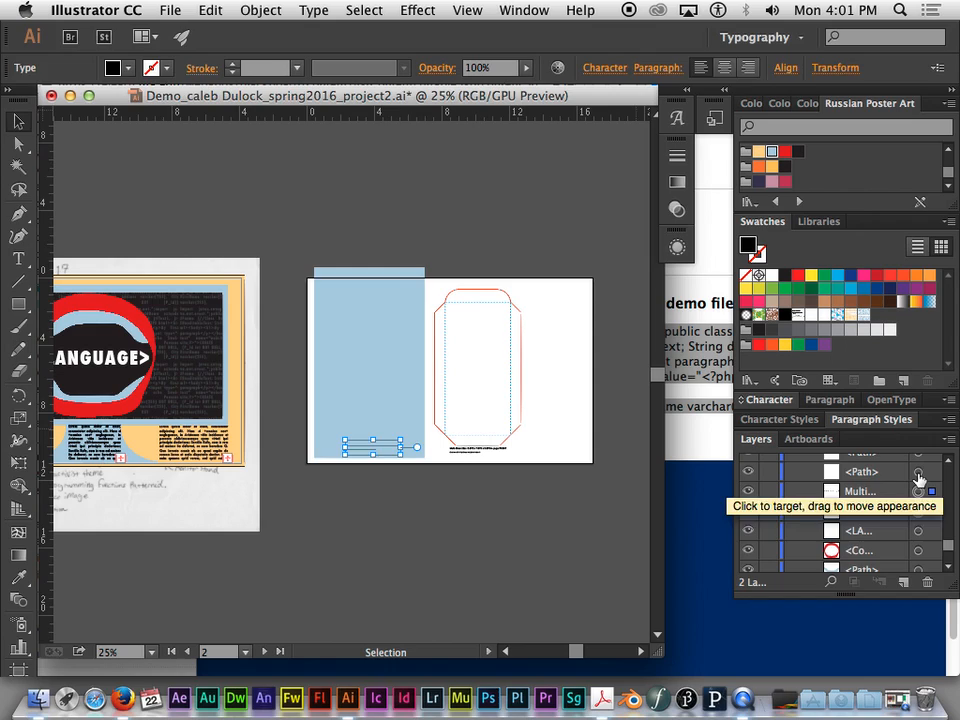
shift+click(918, 491)
scroll(947, 549, up, 2)
shift+click(918, 491)
shift+click(918, 472)
drag(951, 547, 950, 545)
shift+click(918, 518)
shift+click(918, 499)
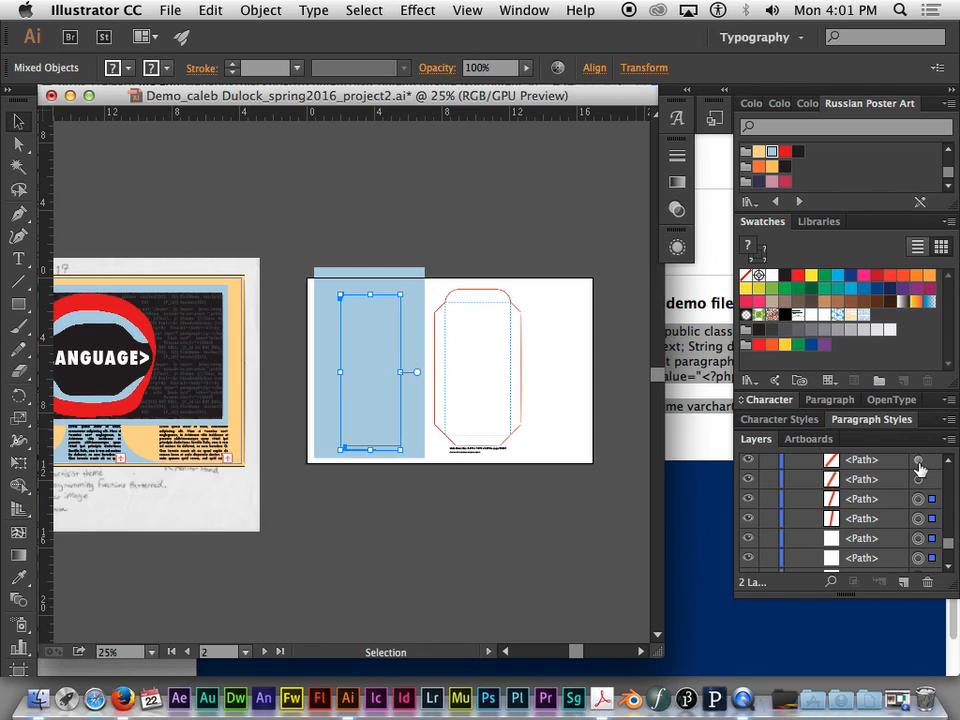
shift+click(917, 460)
shift+click(917, 479)
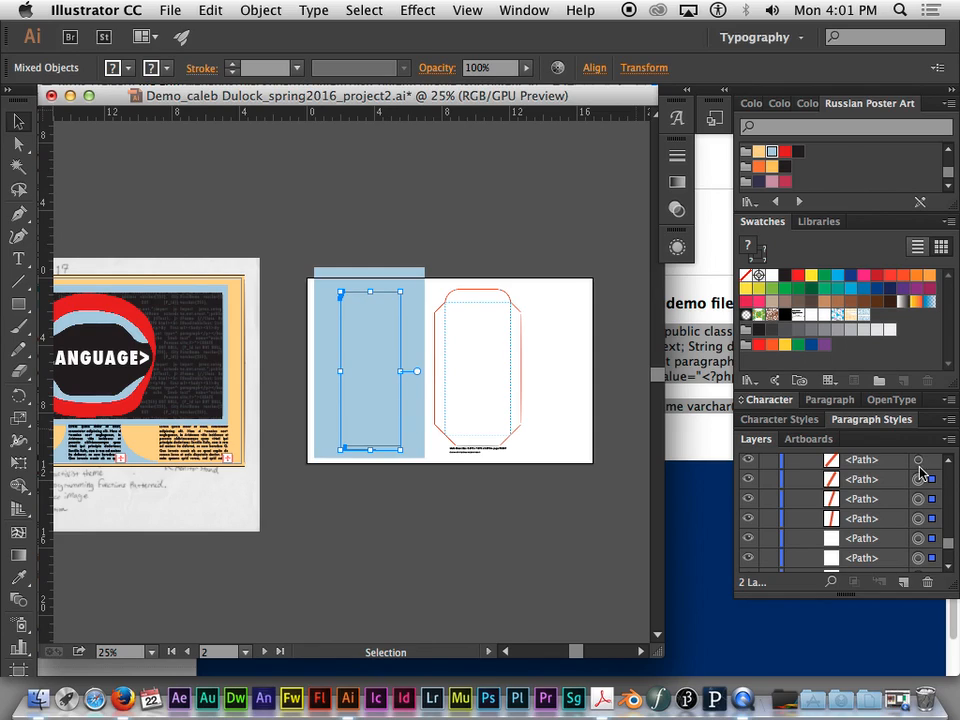
- Add the remaining curve segments of both rounded corners of the LEFT outline's top flap to the selection
drag(950, 541, 950, 539)
shift+click(918, 523)
shift+click(918, 503)
shift+click(918, 484)
shift+click(918, 464)
drag(953, 547, 953, 544)
shift+click(918, 538)
shift+click(918, 518)
shift+click(918, 499)
shift+click(918, 479)
shift+click(918, 460)
drag(949, 541, 949, 537)
shift+click(918, 547)
shift+click(918, 527)
shift+click(918, 507)
shift+click(918, 488)
shift+click(918, 468)
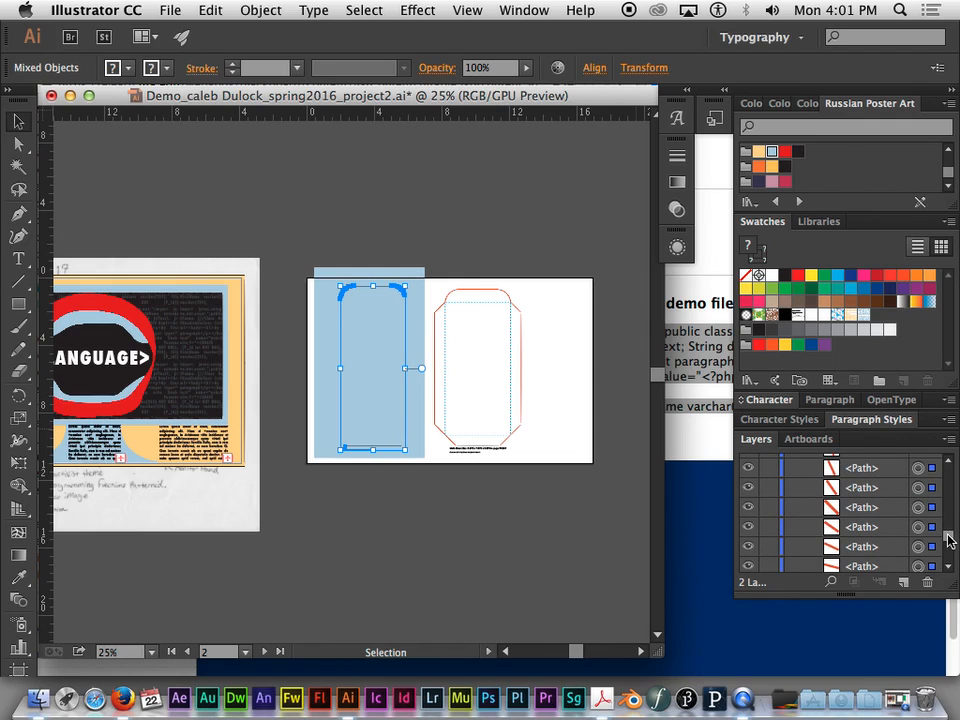
- Add the next edge paths of the LEFT outline listed in Layer 1 to the current selection
drag(949, 541, 949, 536)
shift+click(920, 536)
shift+click(919, 517)
shift+click(919, 497)
shift+click(917, 478)
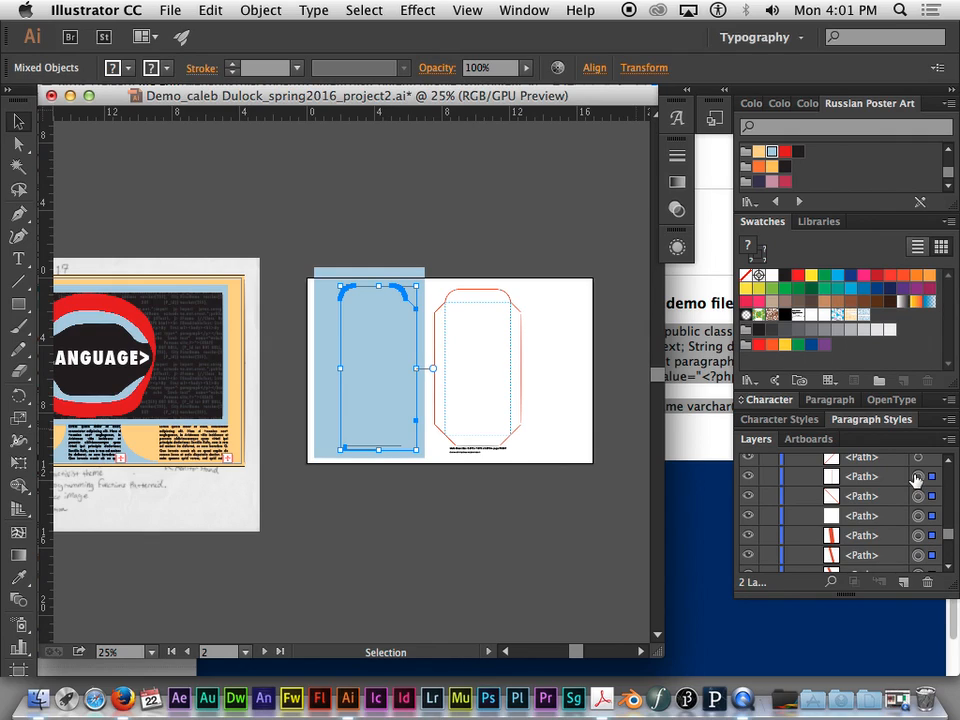
- Select the entire LEFT outline together with the light blue rectangle and locate its paths in Layer 1
drag(311, 258, 428, 469)
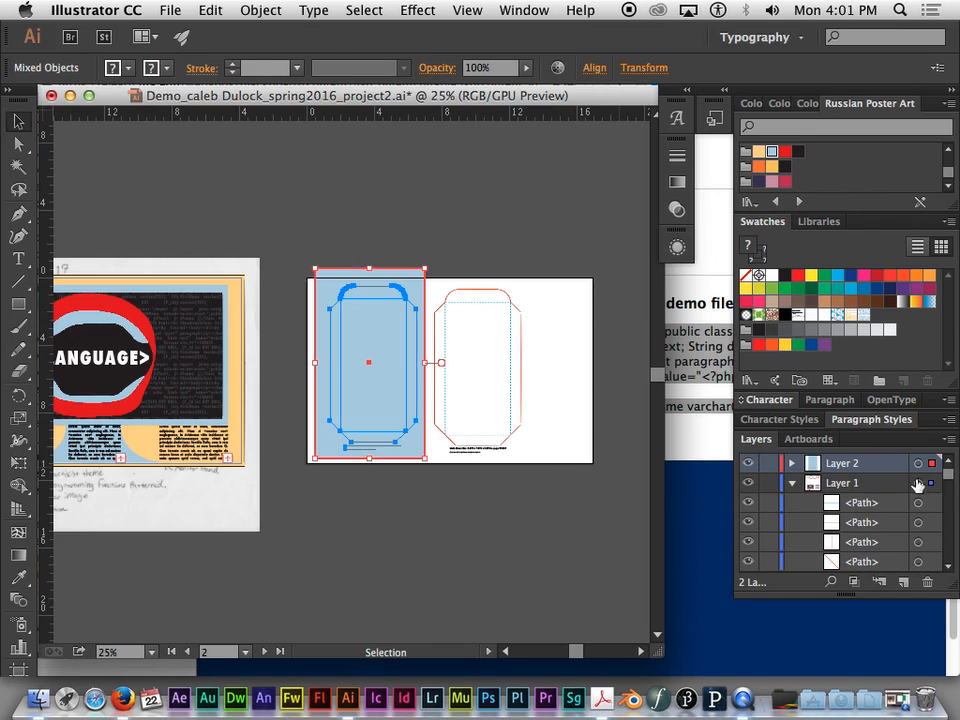
drag(945, 467, 949, 533)
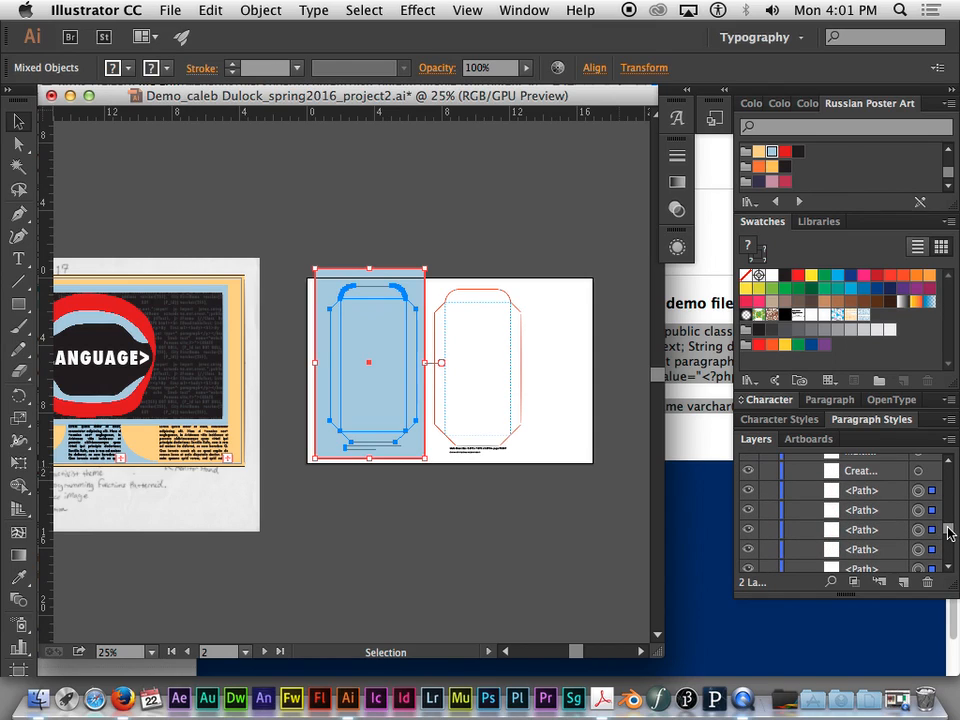
click(875, 494)
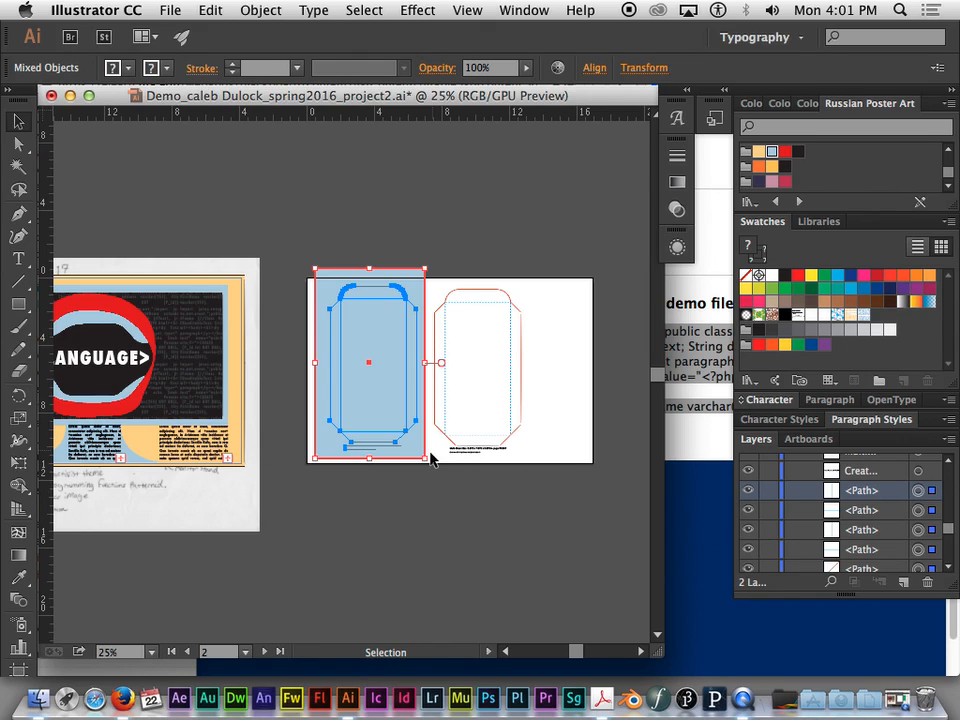
key(Delete)
- Move the light blue rectangle down slightly so it spans the full height of the box-outline artboard
click(361, 275)
drag(362, 270, 395, 285)
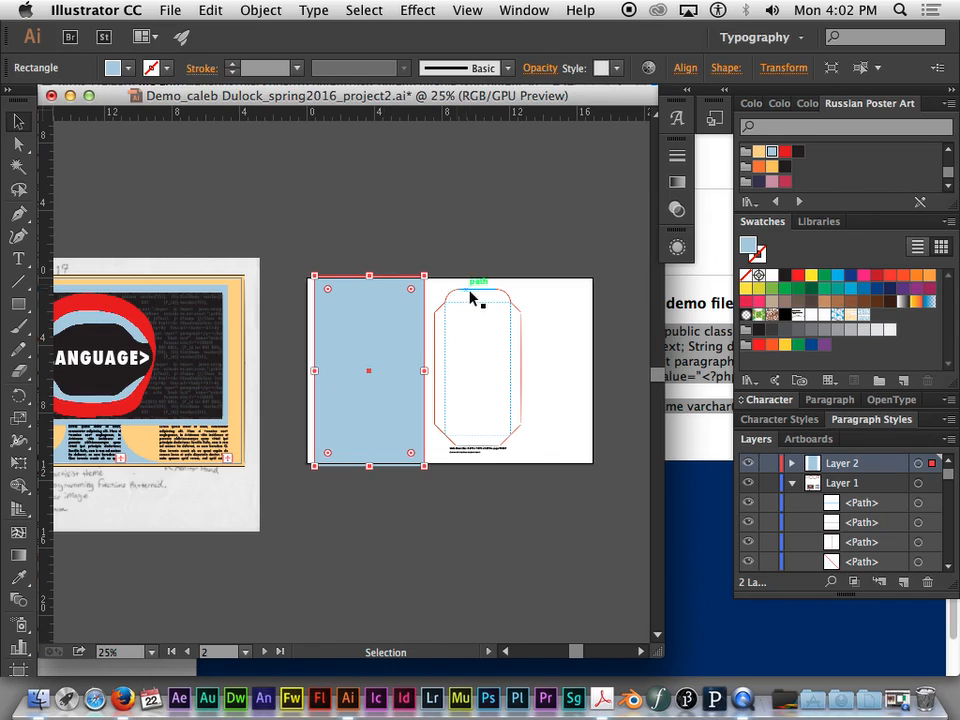
click(466, 247)
click(415, 306)
key(a)
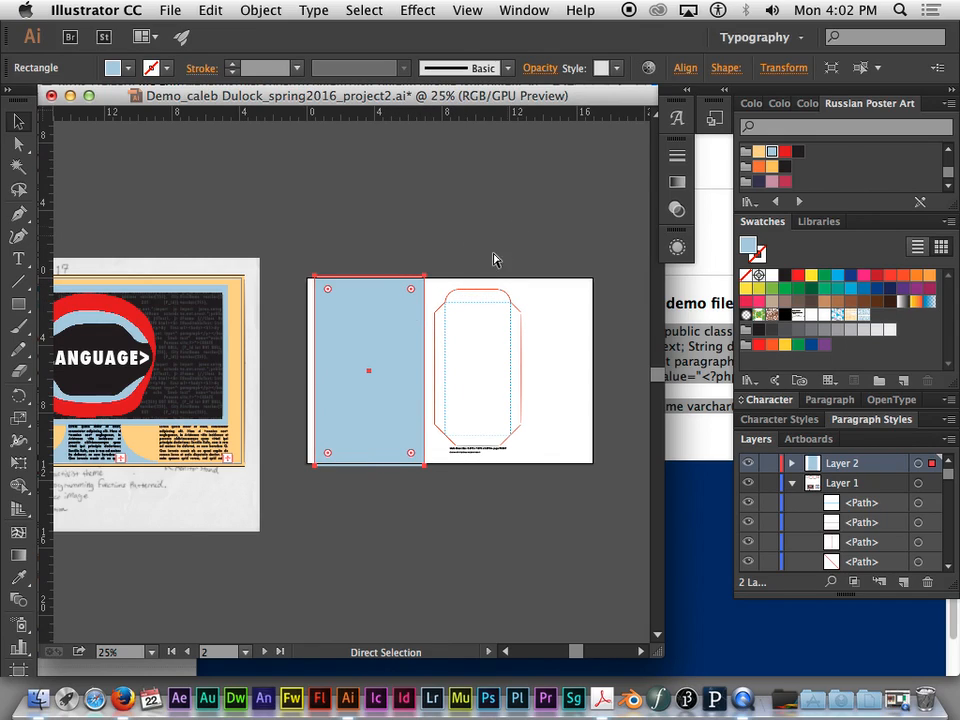
- Collapse Layer 1 and place it above Layer 2 in the stacking order
key(v)
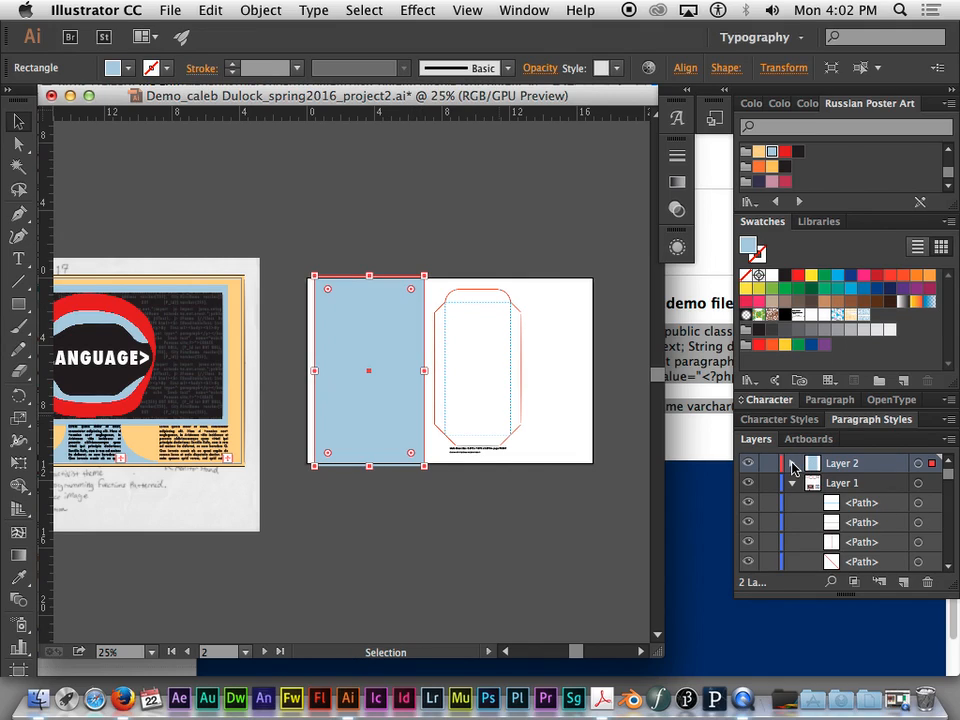
scroll(952, 480, down, 2)
scroll(952, 480, up, 2)
click(796, 488)
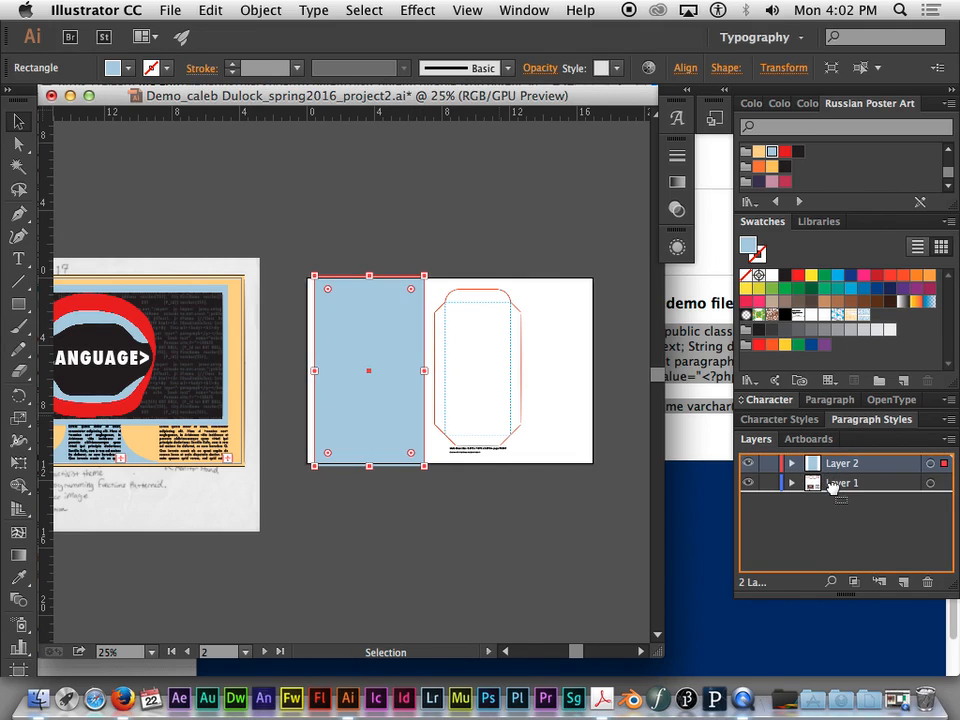
drag(831, 480, 835, 455)
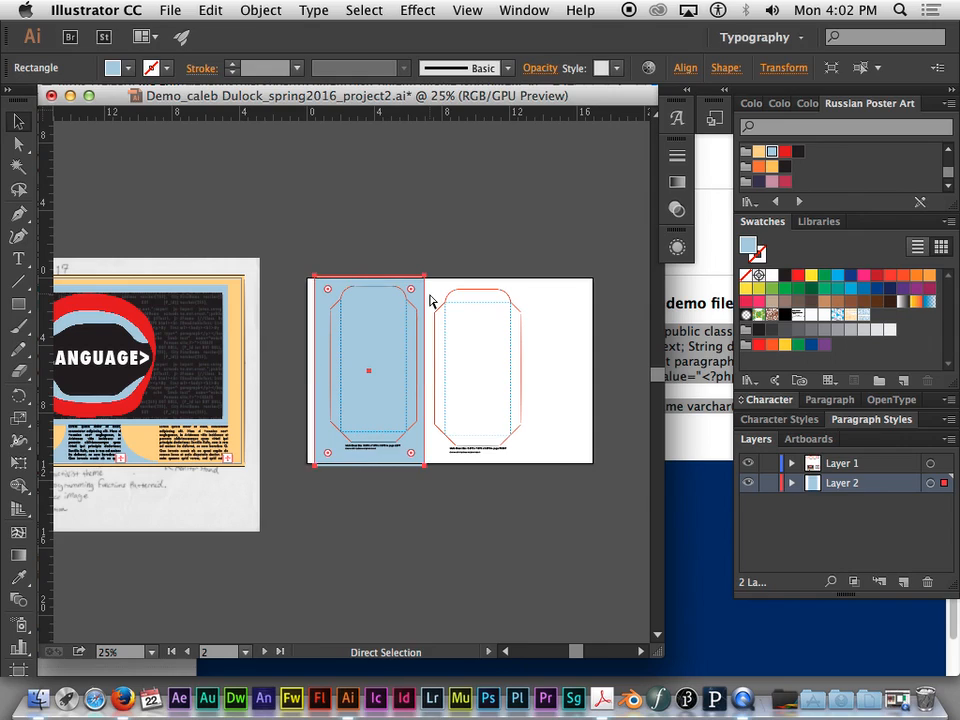
- Shift the light blue rectangle slightly up and right behind the LEFT outline, aligning its bottom with the artboard's bottom edge
key(super+equal)
key(super+equal)
key(super+minus)
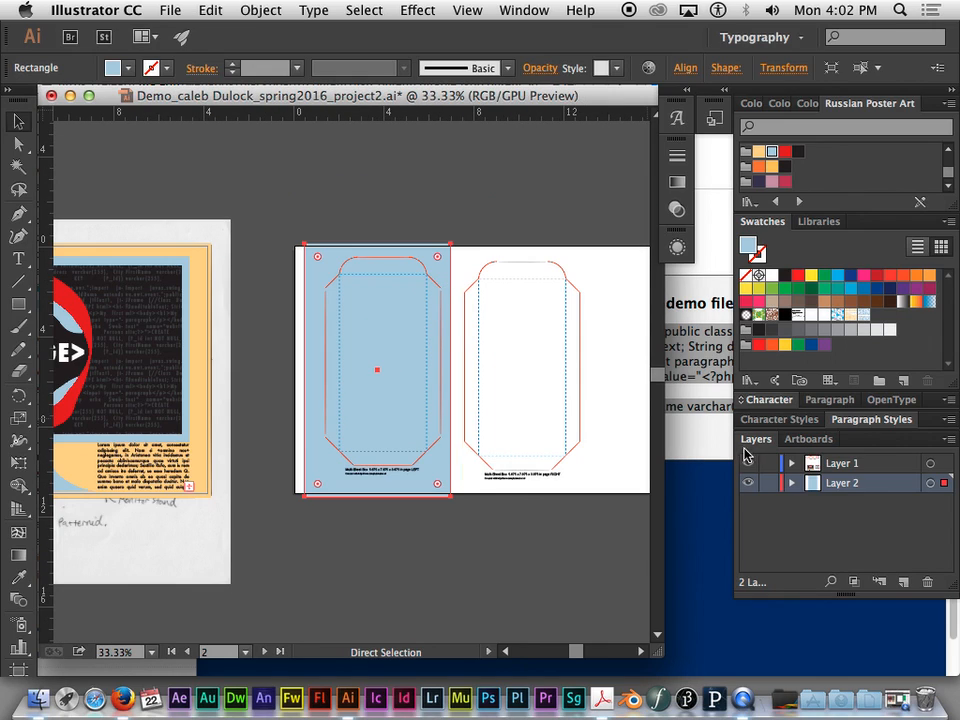
click(792, 484)
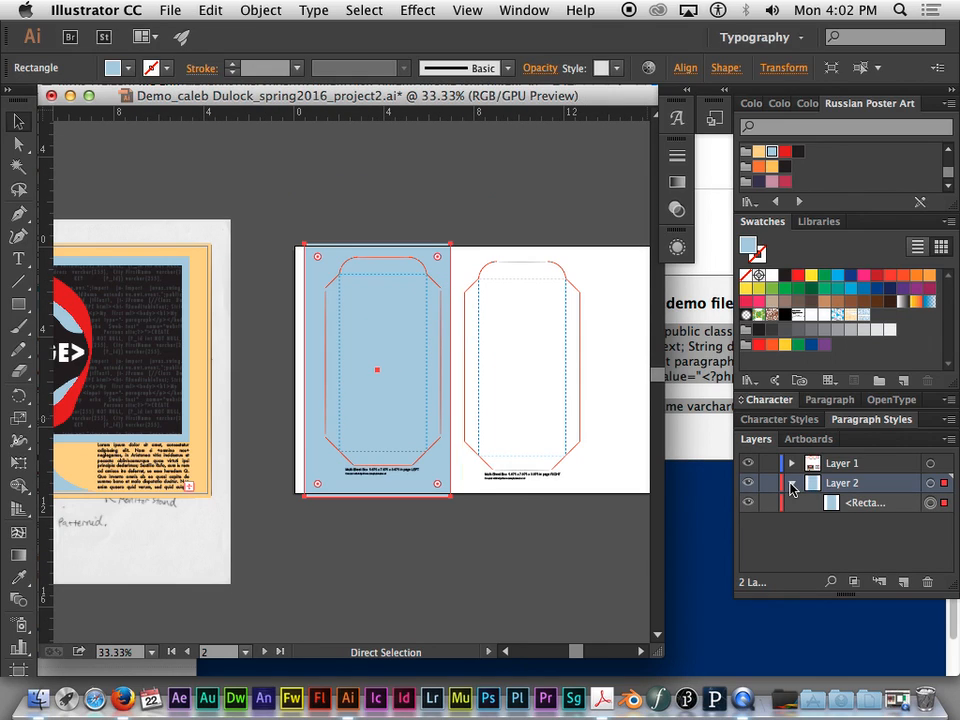
click(792, 485)
key(super+equal)
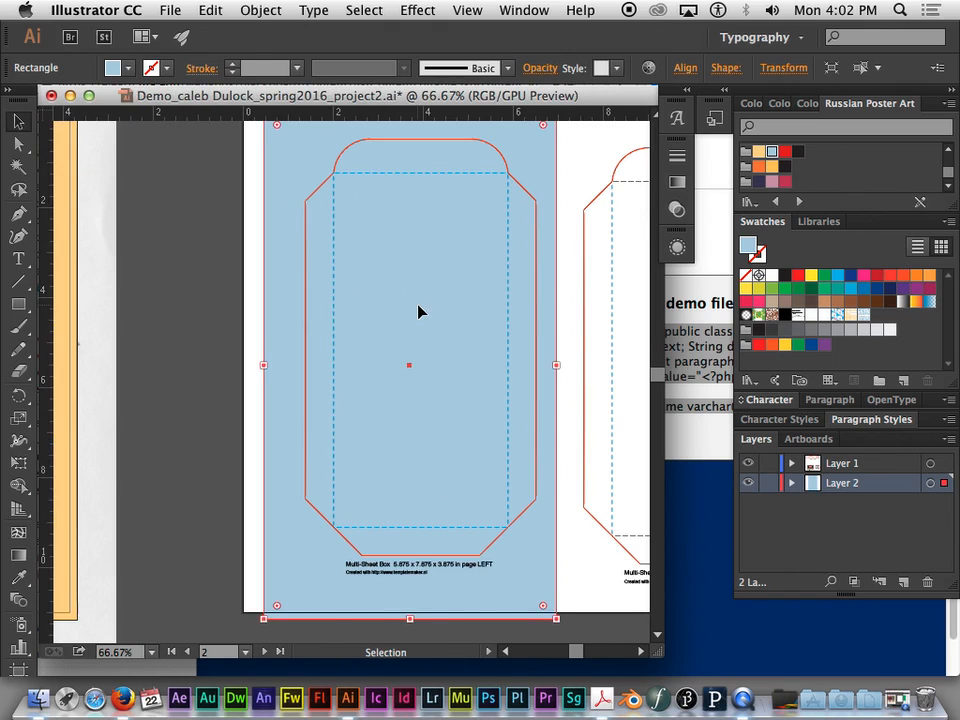
drag(486, 302, 414, 323)
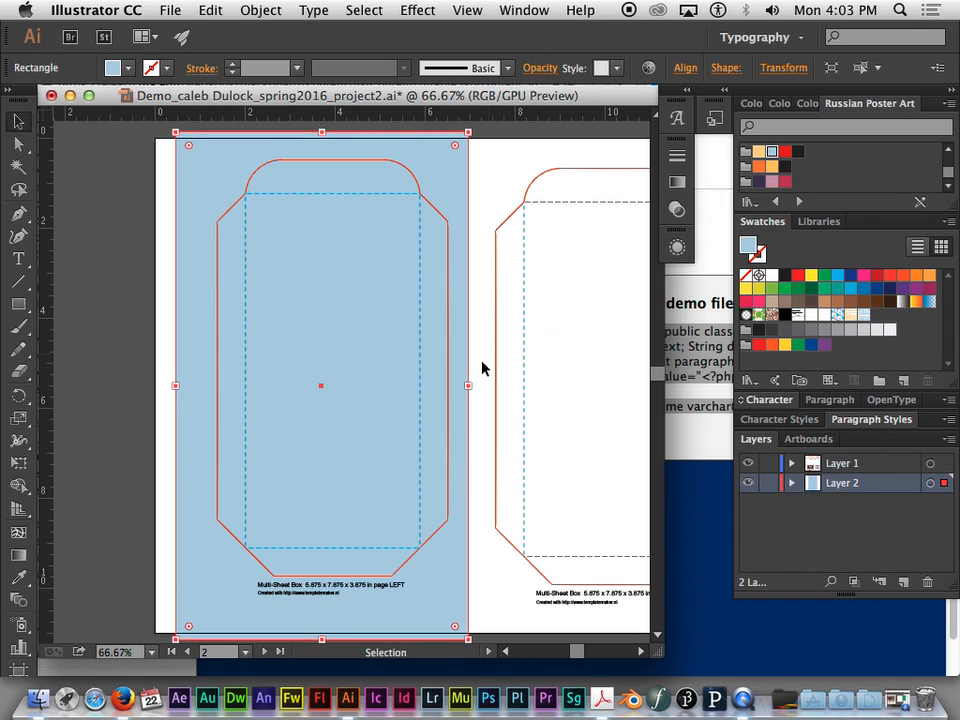
mouse_move(187, 184)
mouse_down()
mouse_move(206, 184)
mouse_move(195, 180)
mouse_up()
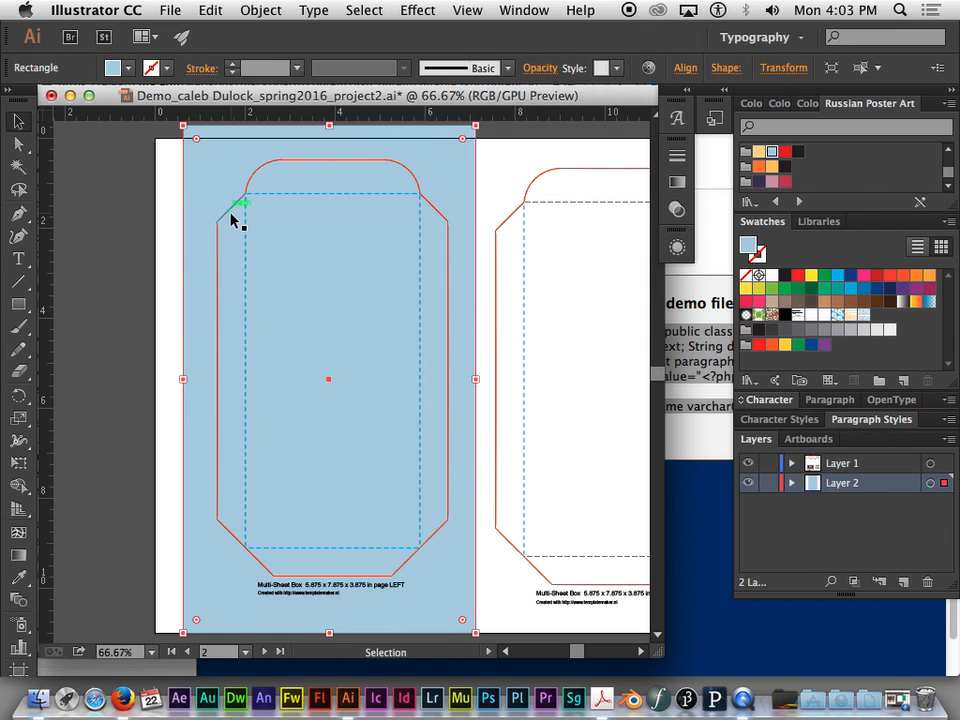
- Check the overall arrangement of the poster, the box-outline artboard and the four template sheets above them
key(super+minus)
key(super+minus)
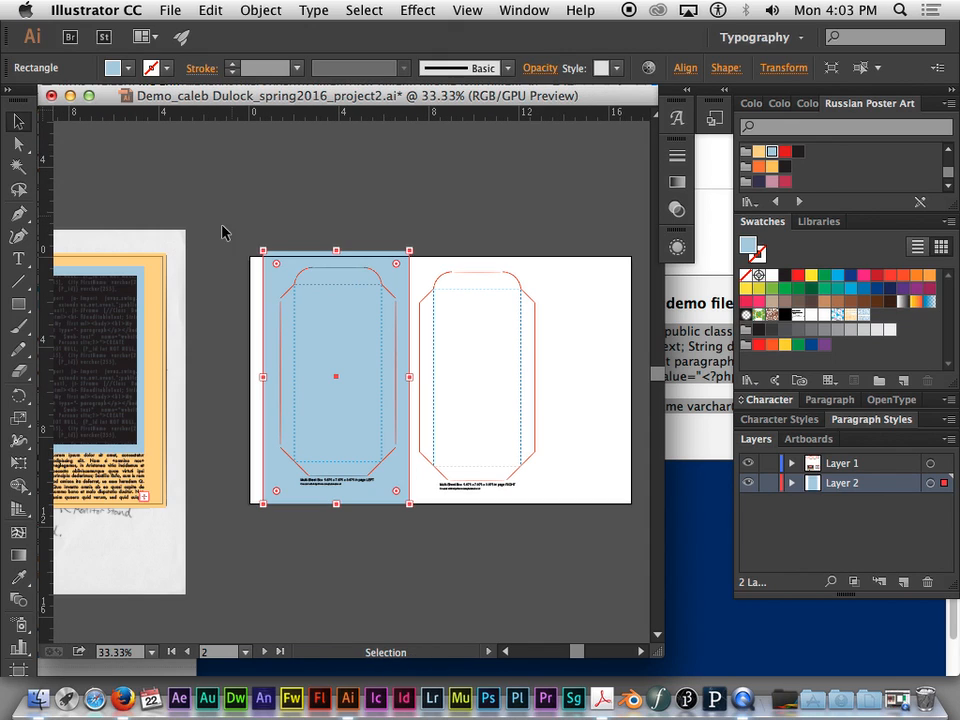
drag(186, 258, 352, 197)
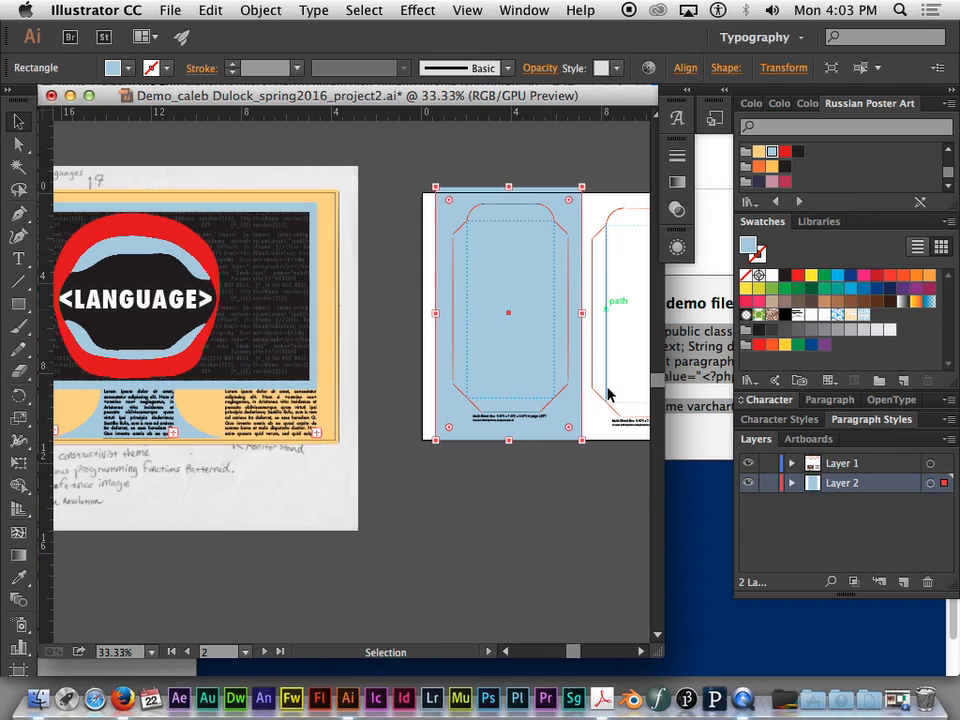
key(super+minus)
key(super+minus)
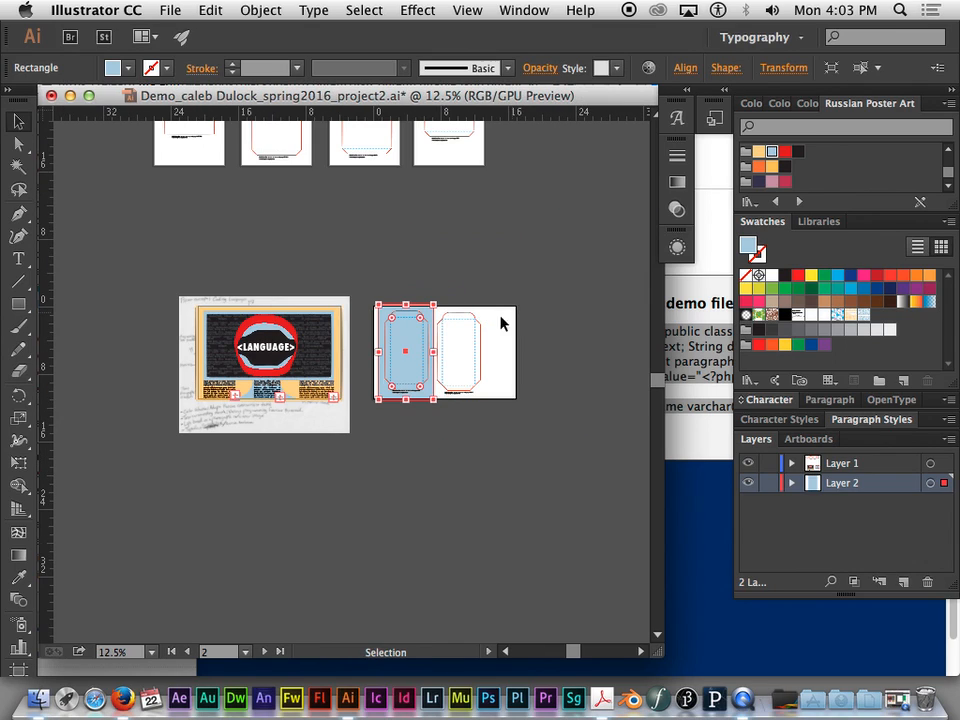
drag(432, 268, 418, 323)
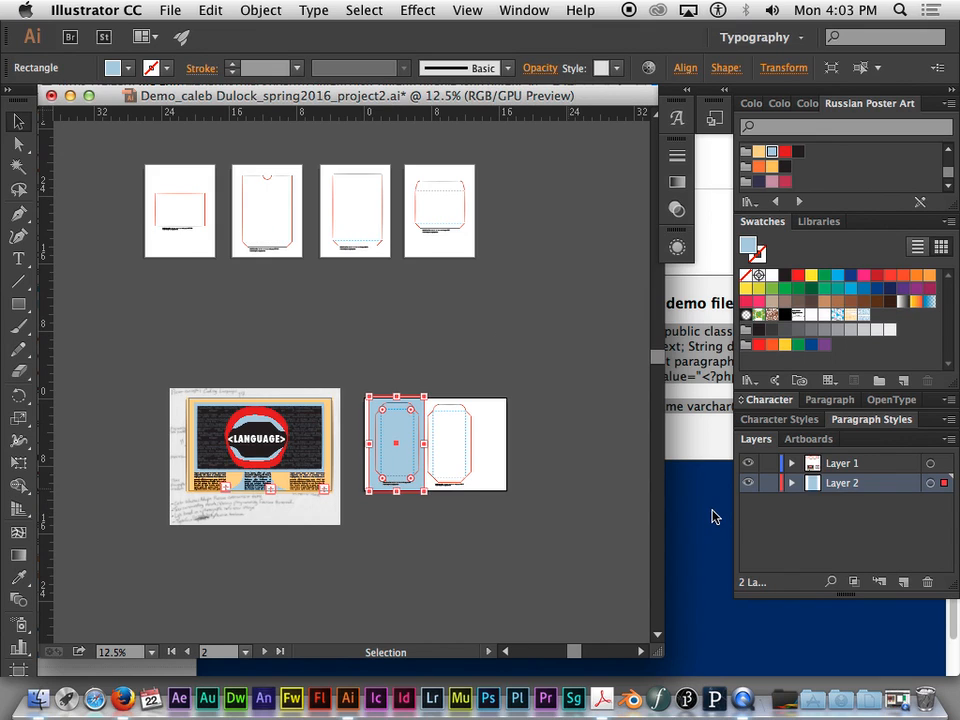
- Put away the Untitled QuickTime window, switch to Firefox and show the open templatemaker.nl page
click(892, 697)
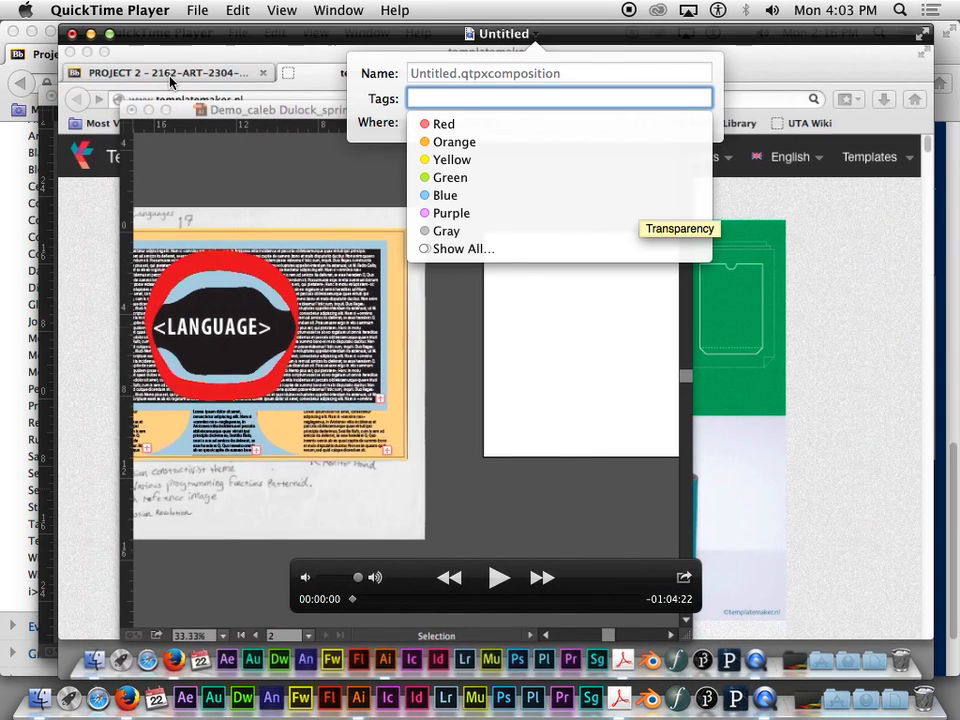
click(92, 35)
click(92, 35)
click(203, 38)
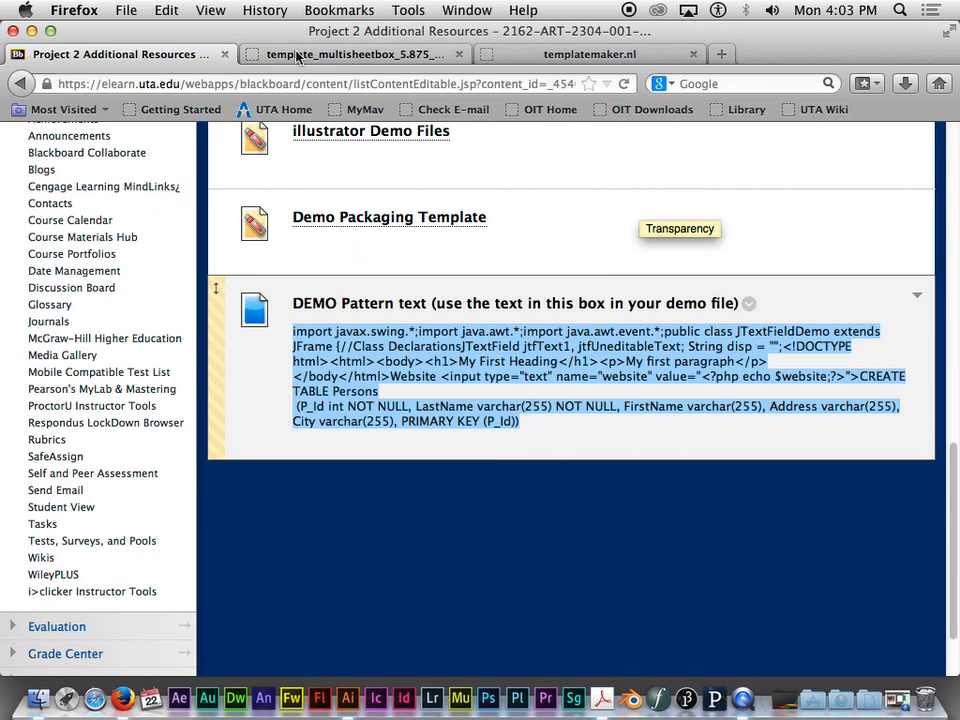
click(545, 60)
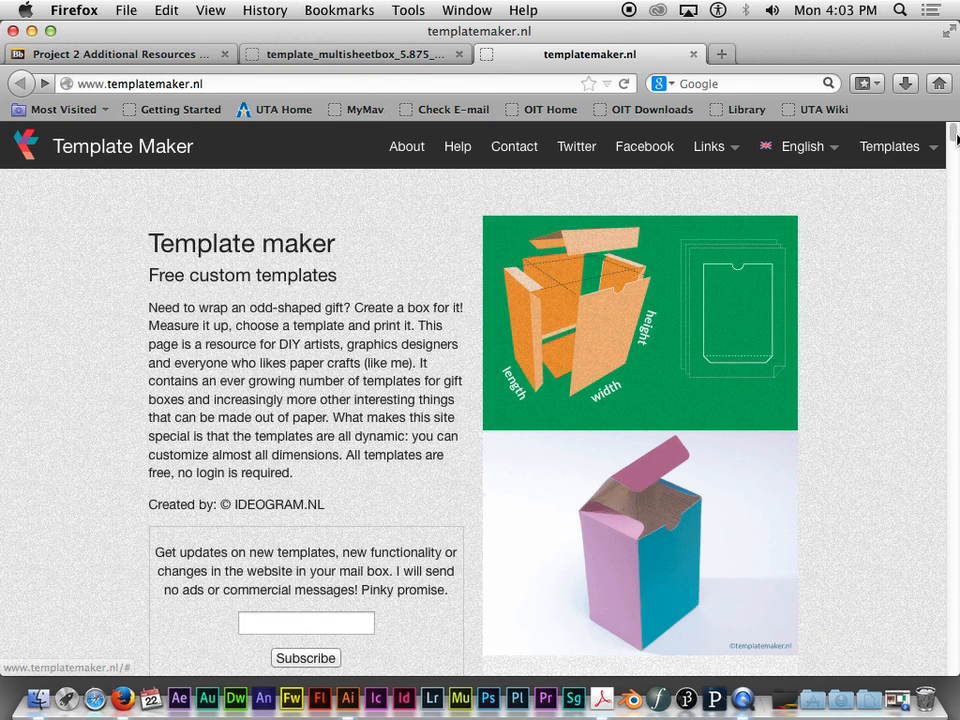
- Browse the available box templates and set the Multi-Sheet Box units to inch
scroll(955, 137, down, 1)
scroll(955, 139, down, 3)
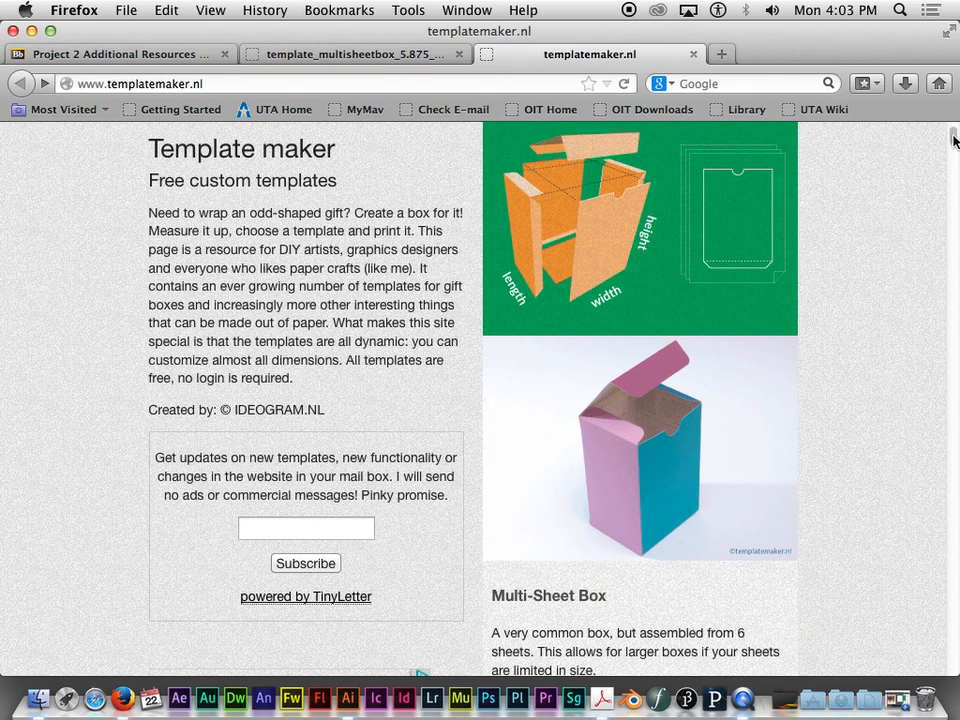
drag(955, 140, 951, 340)
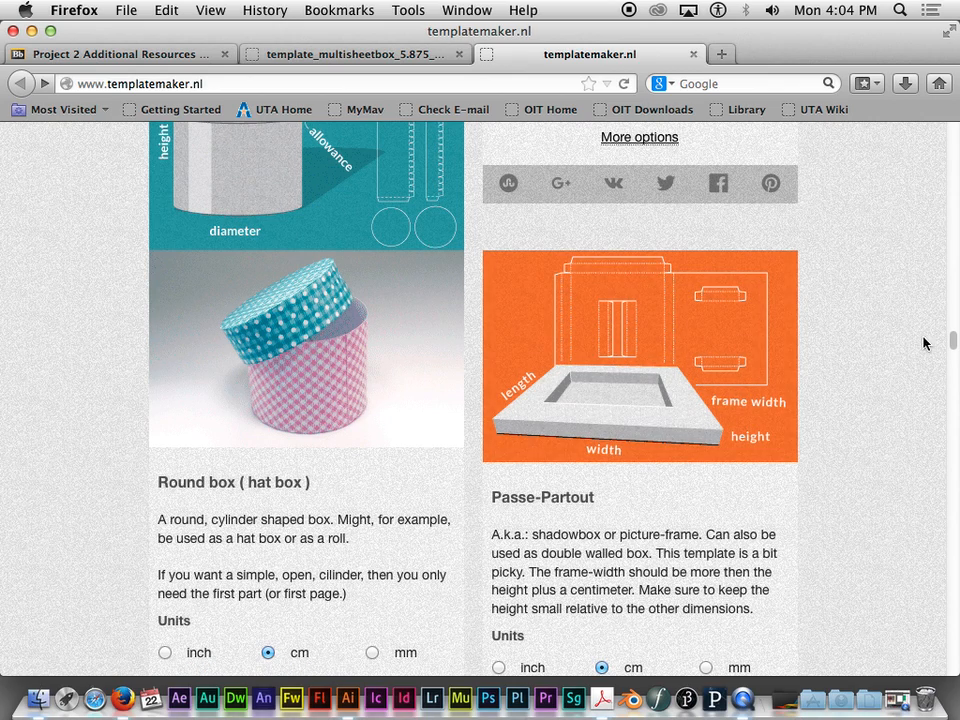
drag(953, 339, 955, 151)
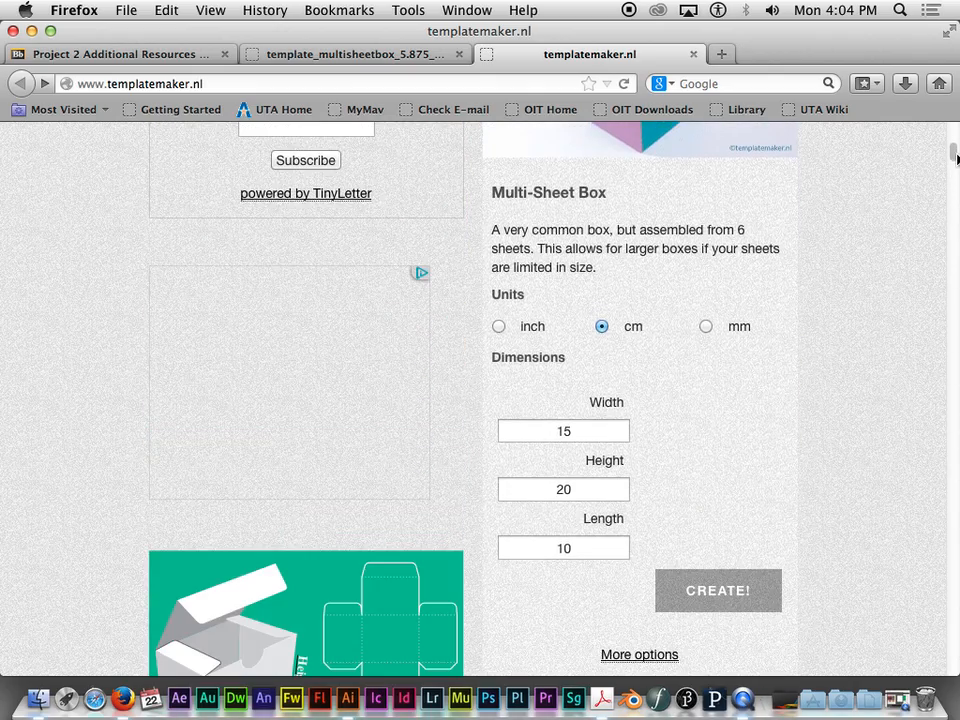
click(499, 326)
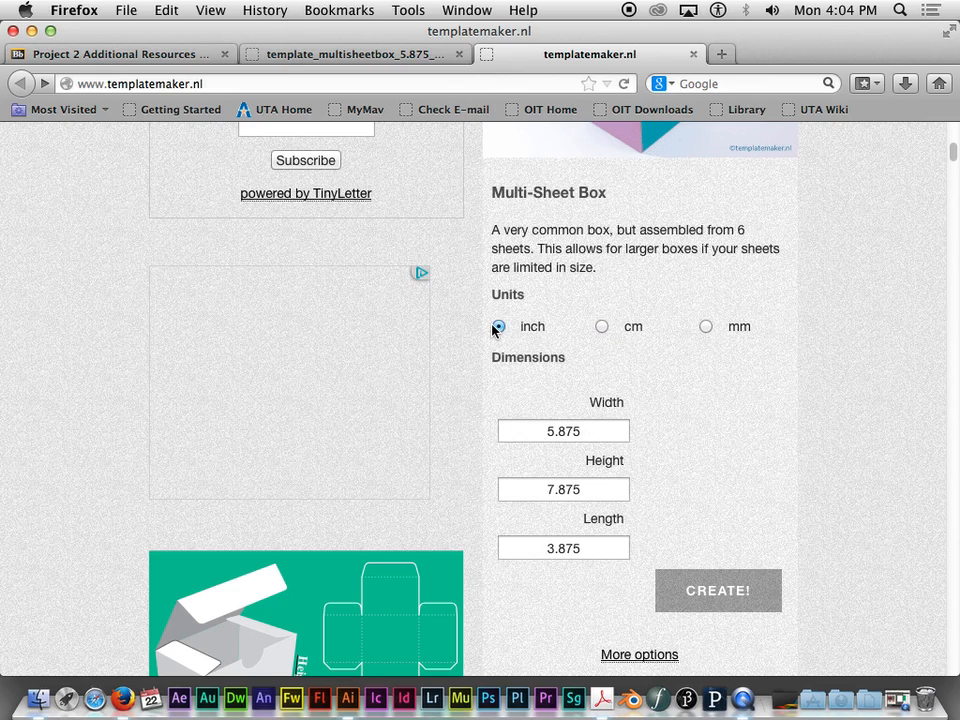
- Review the Multi-Sheet Box diagram and dimension fields, and open that template's own page
scroll(686, 467, up, 8)
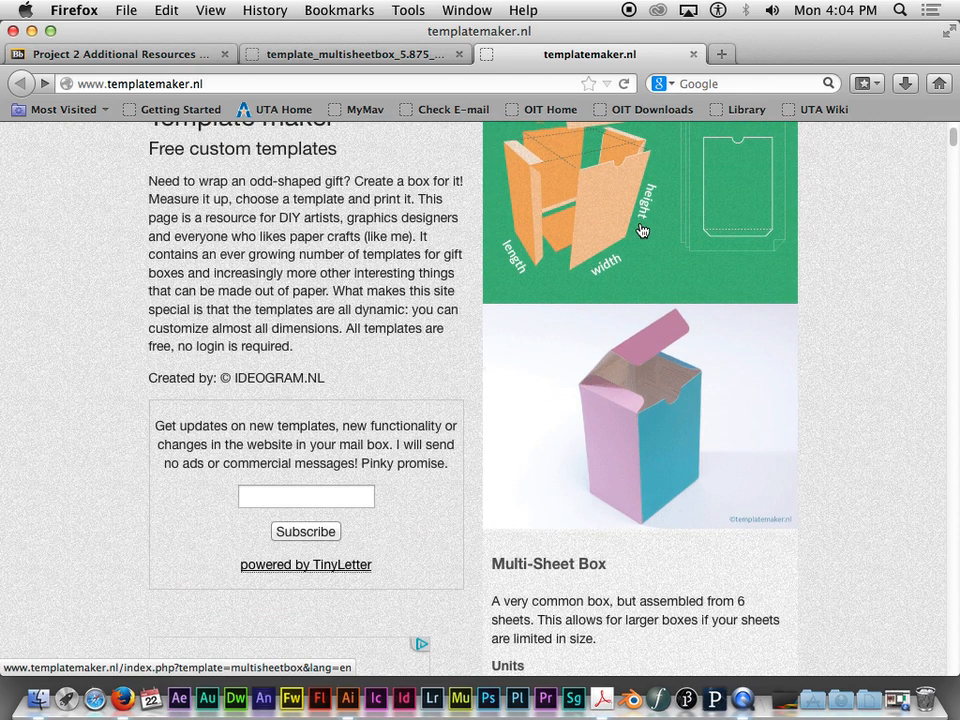
scroll(636, 238, up, 2)
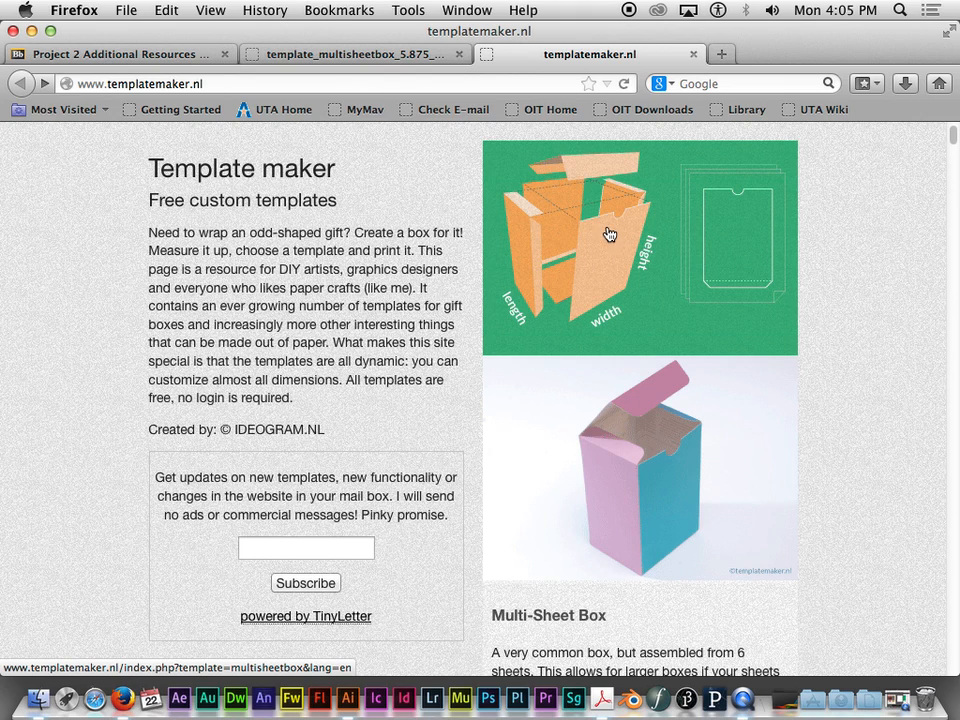
scroll(615, 400, down, 5)
scroll(615, 400, down, 5)
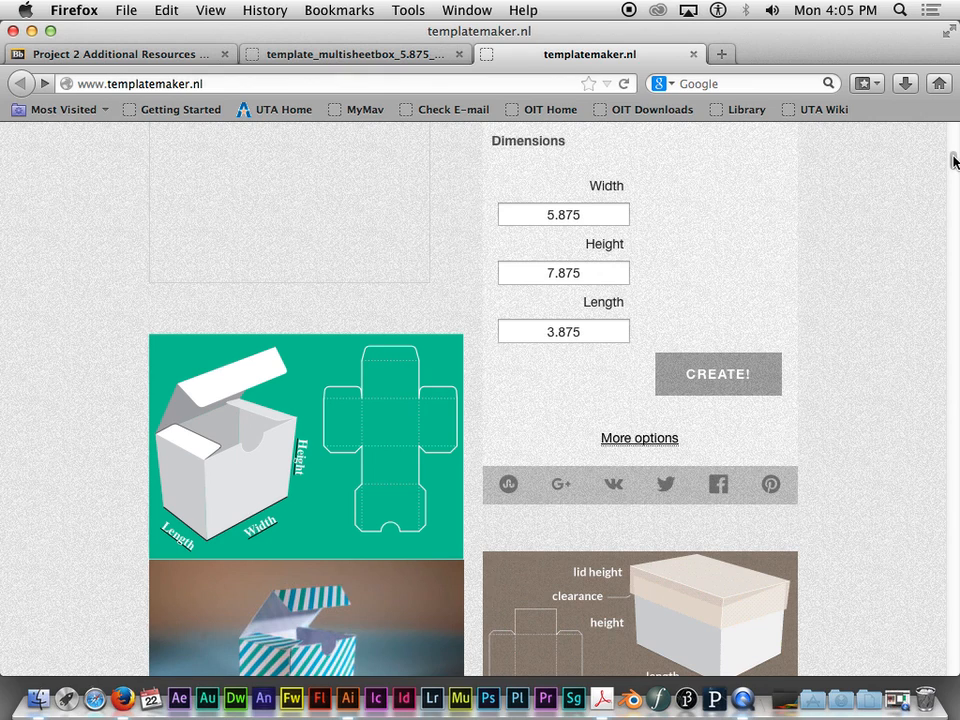
scroll(952, 150, up, 6)
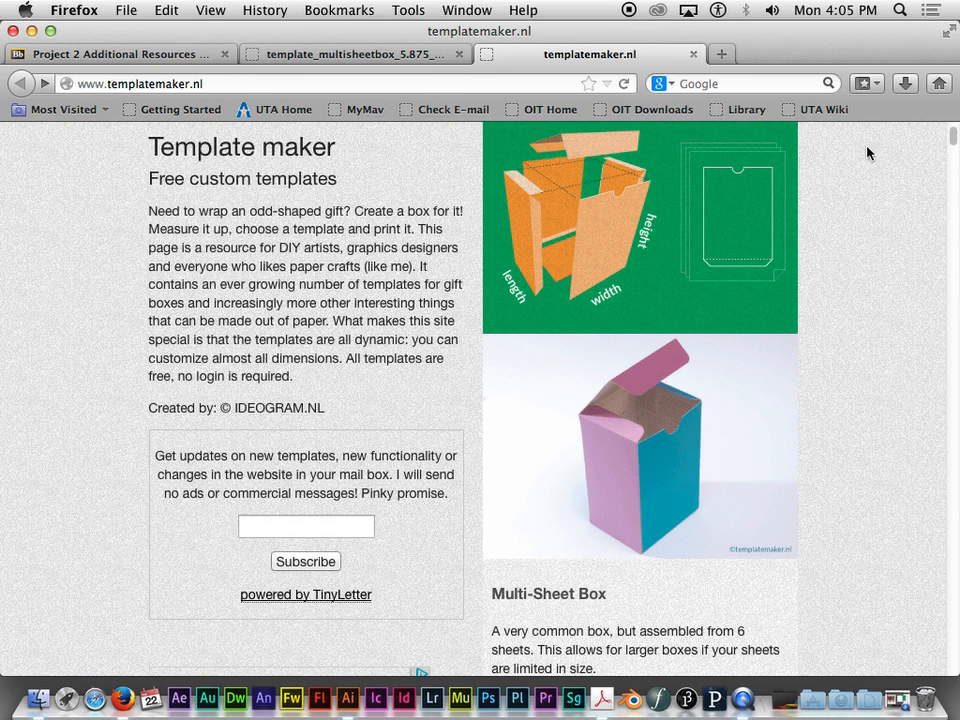
click(594, 208)
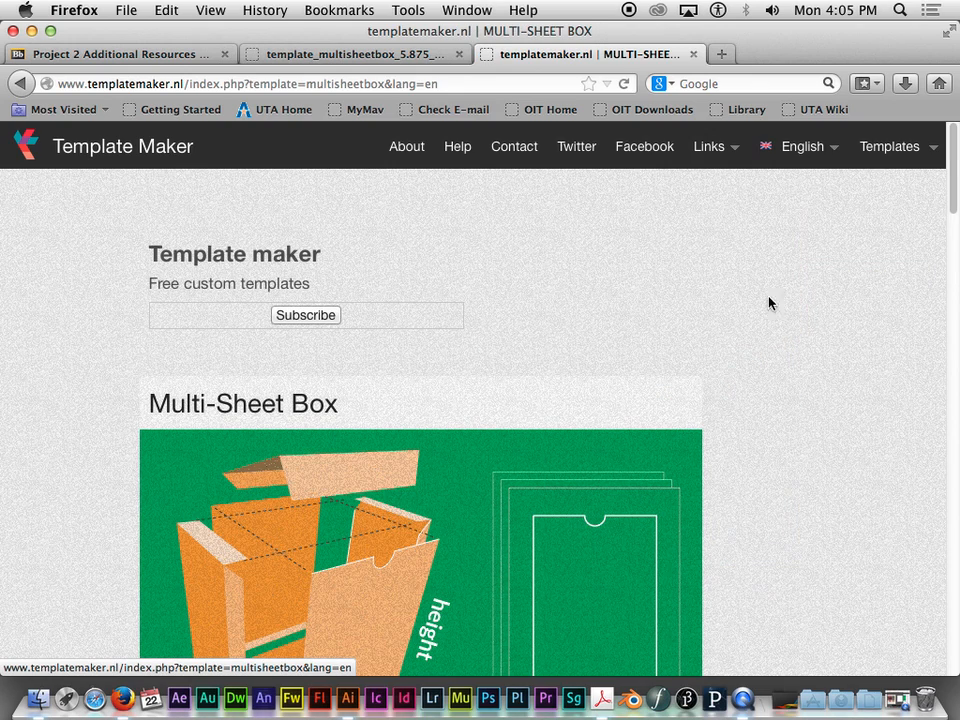
- Examine the Multi-Sheet Box page's units, dimensions, expert settings and file format options
scroll(767, 302, down, 5)
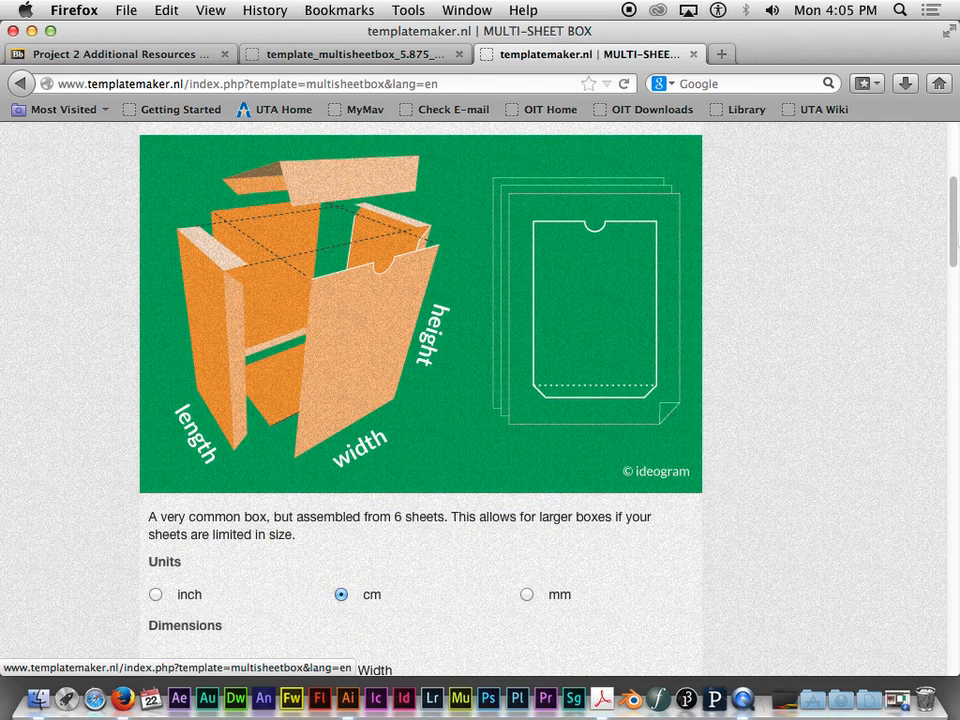
scroll(717, 172, up, 1)
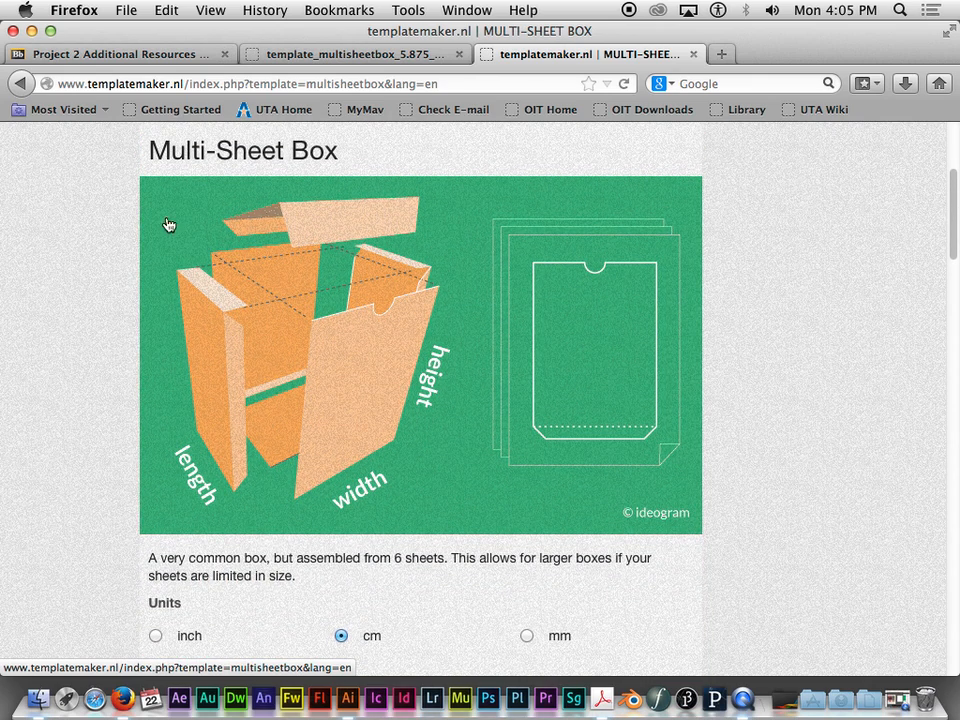
drag(957, 213, 957, 285)
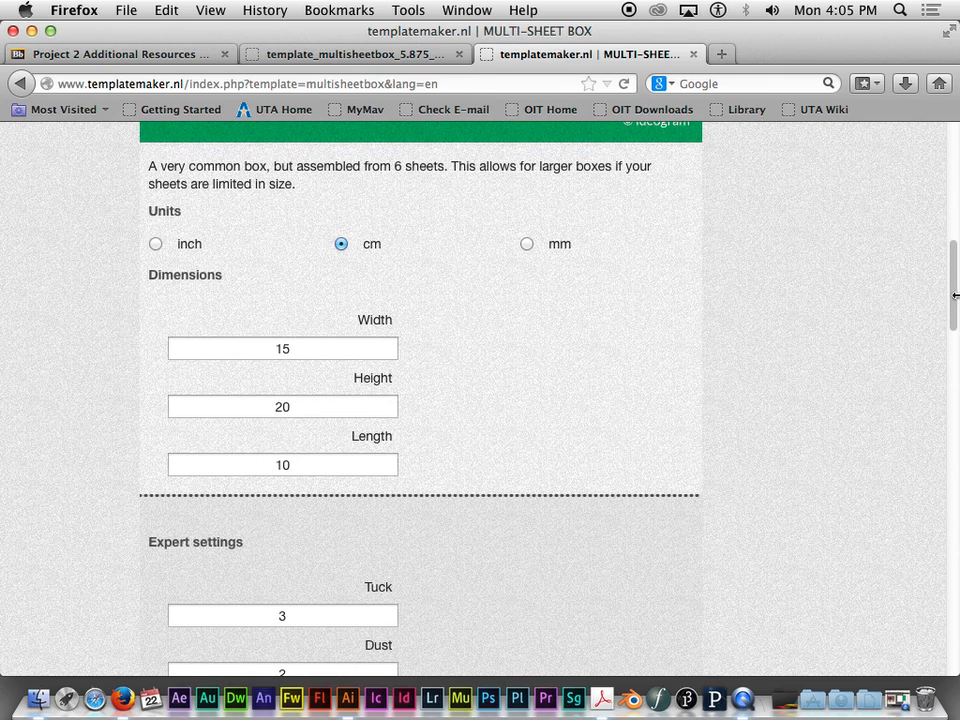
drag(957, 297, 957, 367)
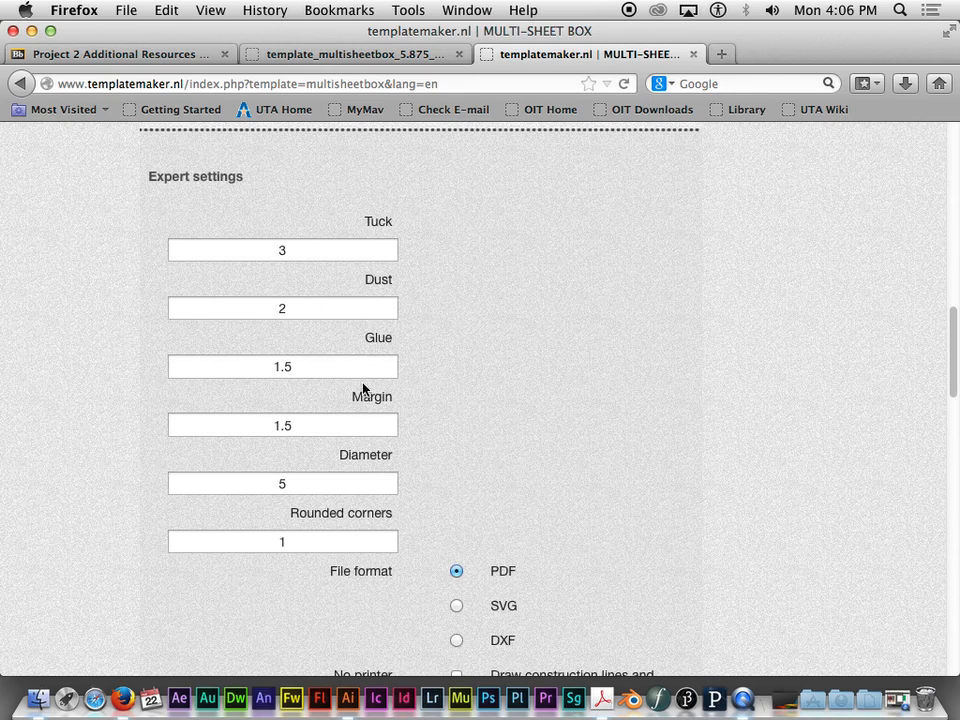
drag(955, 330, 954, 365)
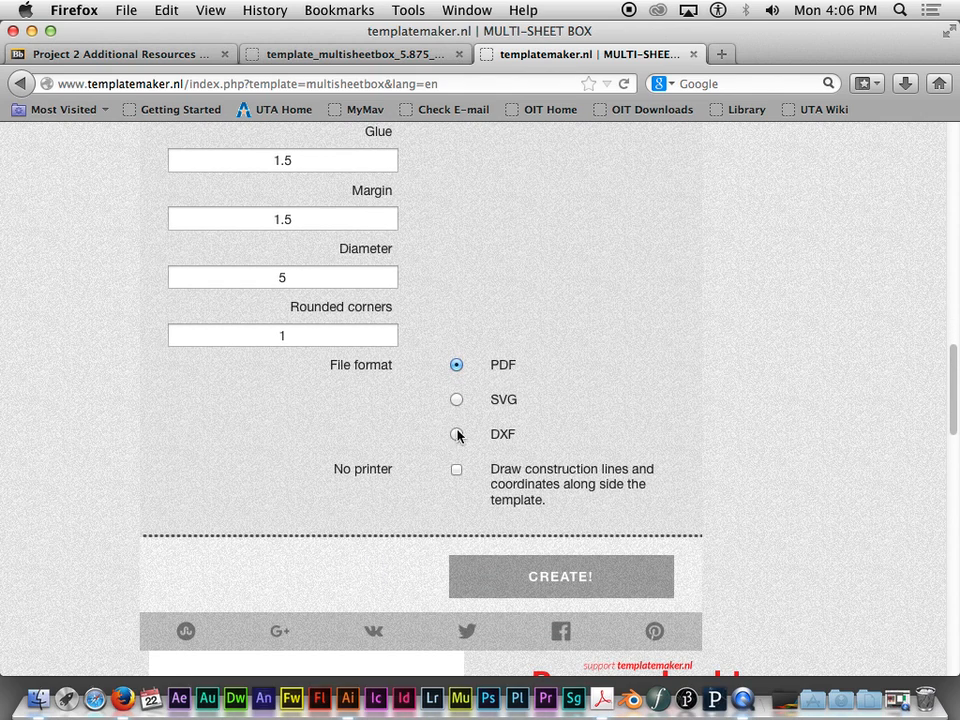
- Examine the Multi-Sheet Box page's three assembly photos, from separate cut panels to the folded box
drag(957, 383, 953, 478)
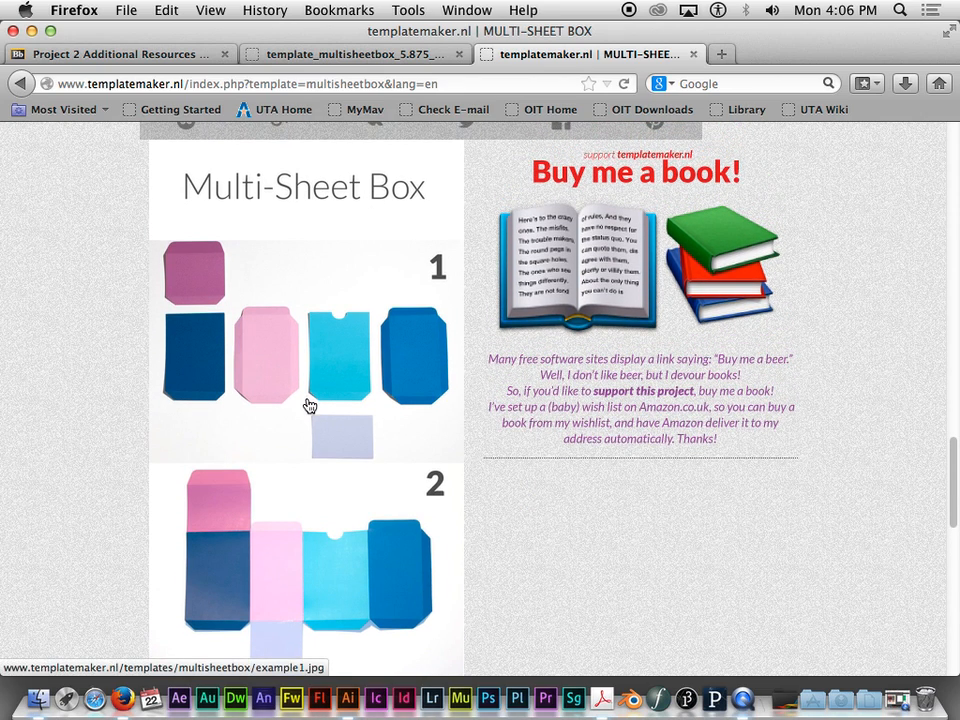
scroll(310, 402, down, 5)
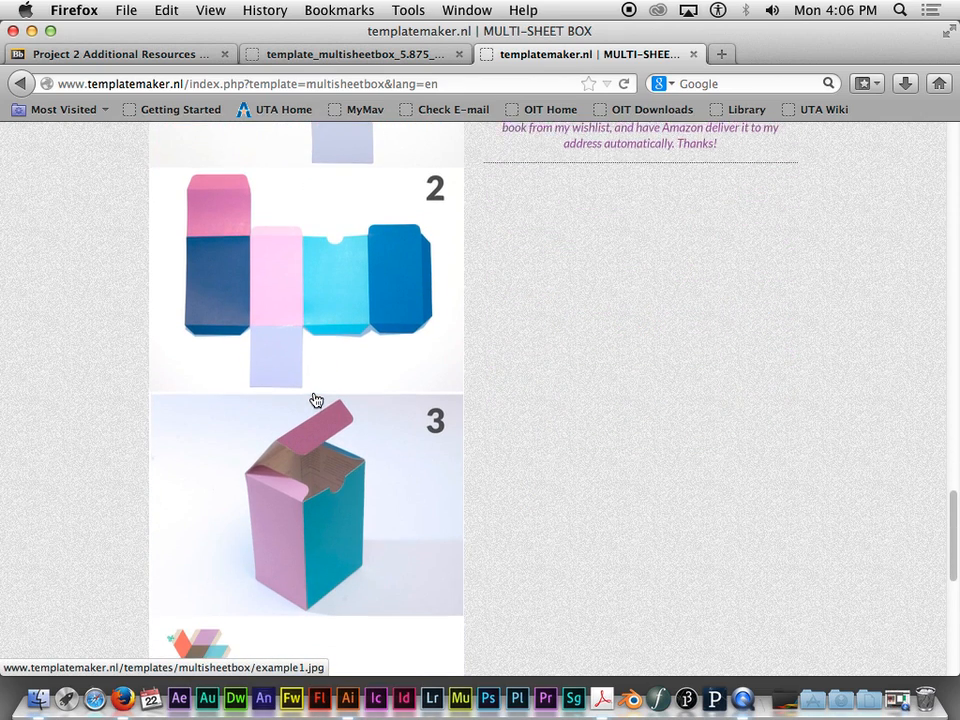
scroll(315, 399, up, 5)
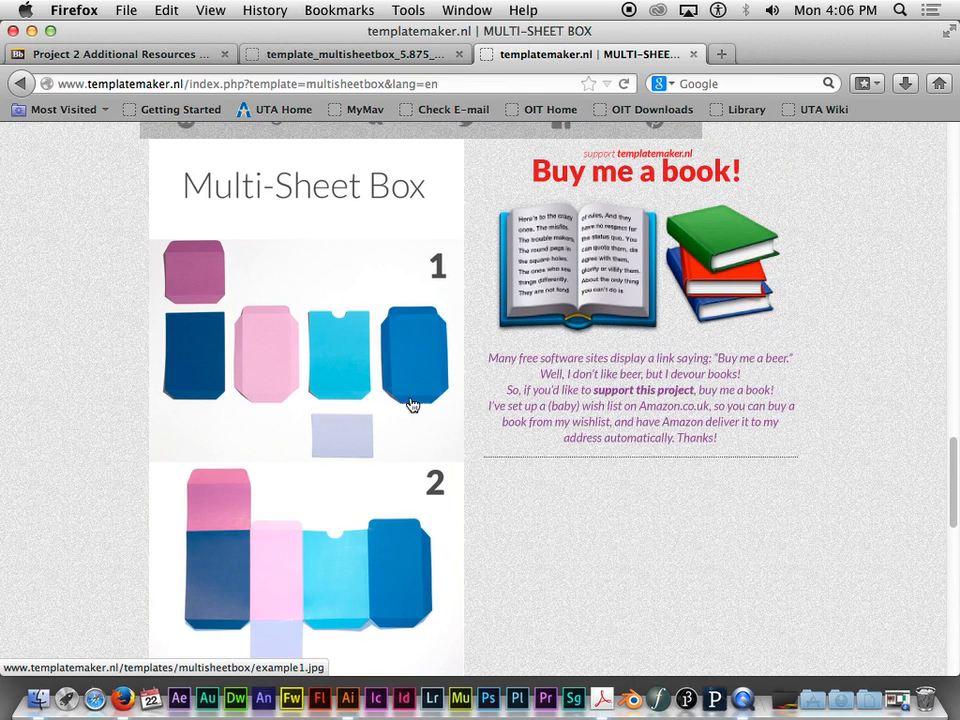
scroll(852, 482, up, 15)
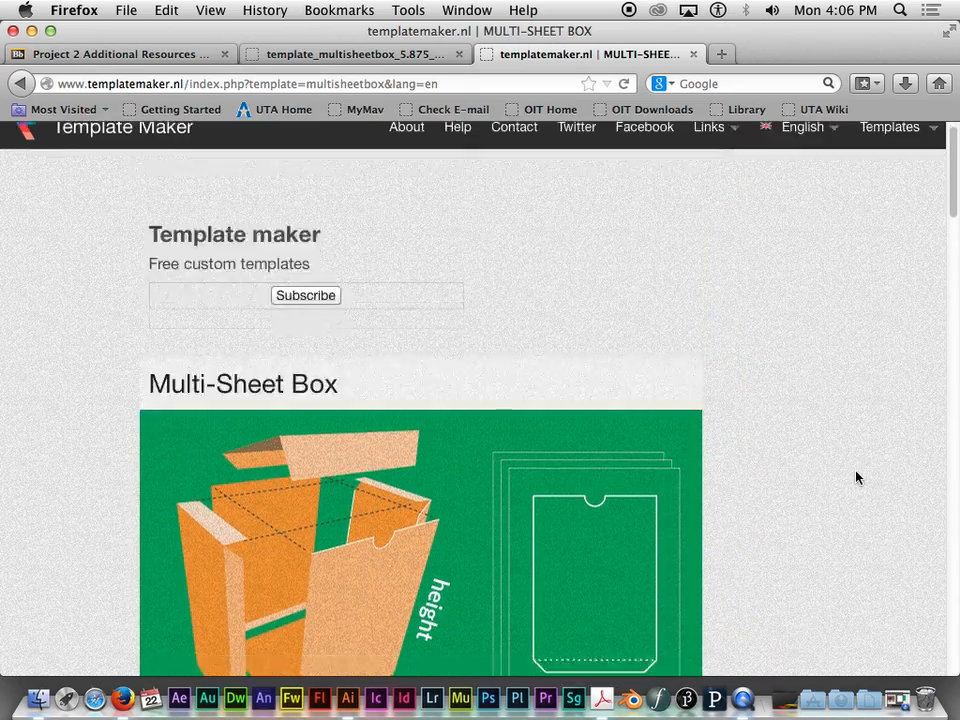
scroll(855, 490, down, 20)
scroll(555, 456, down, 3)
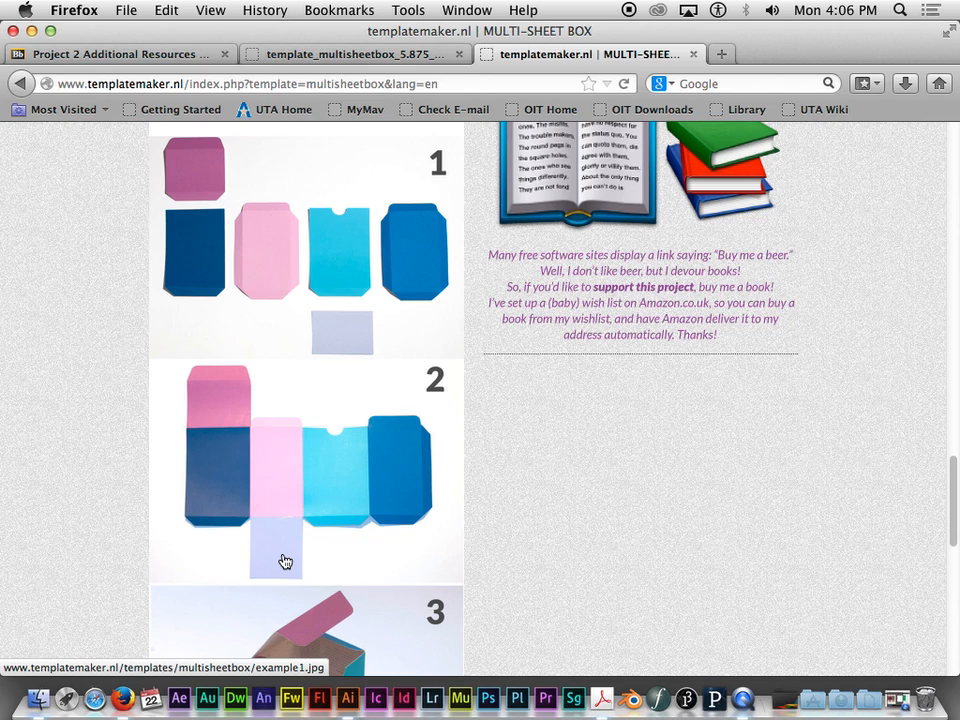
- Switch to Illustrator and inspect the label beneath the BACK panel template
click(347, 698)
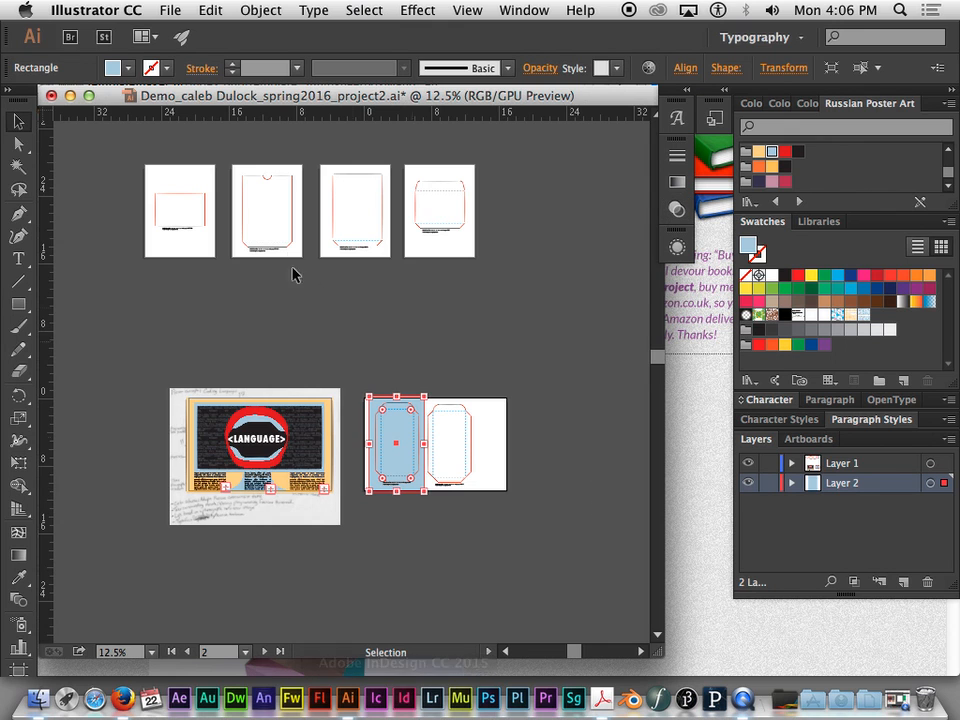
key(super+equal)
key(super+equal)
key(super+equal)
key(super+equal)
key(super+equal)
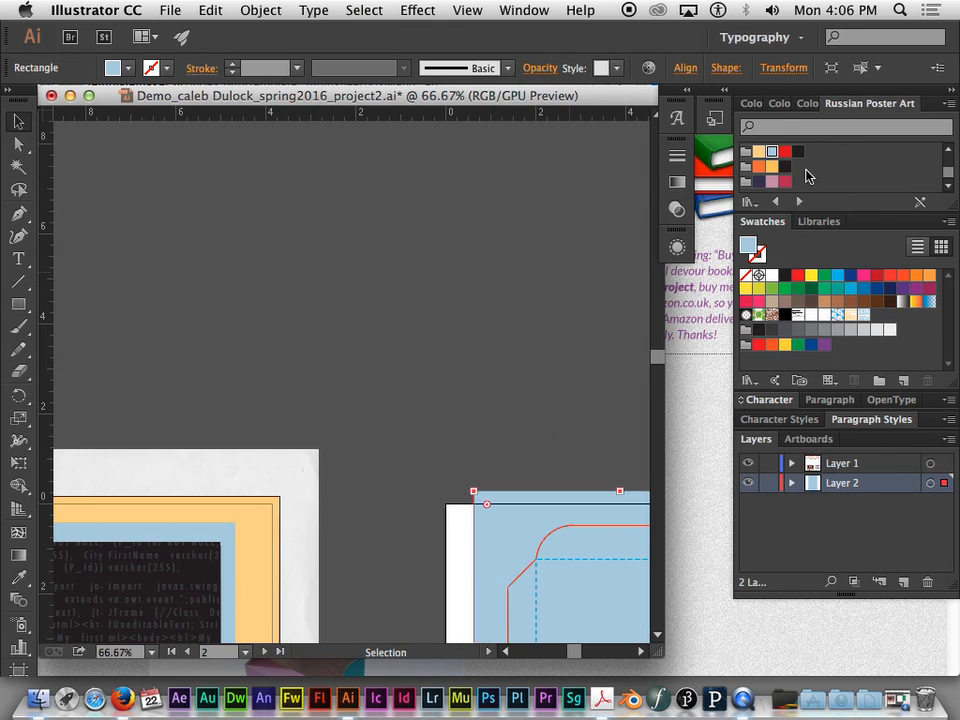
key(space)
drag(393, 159, 377, 712)
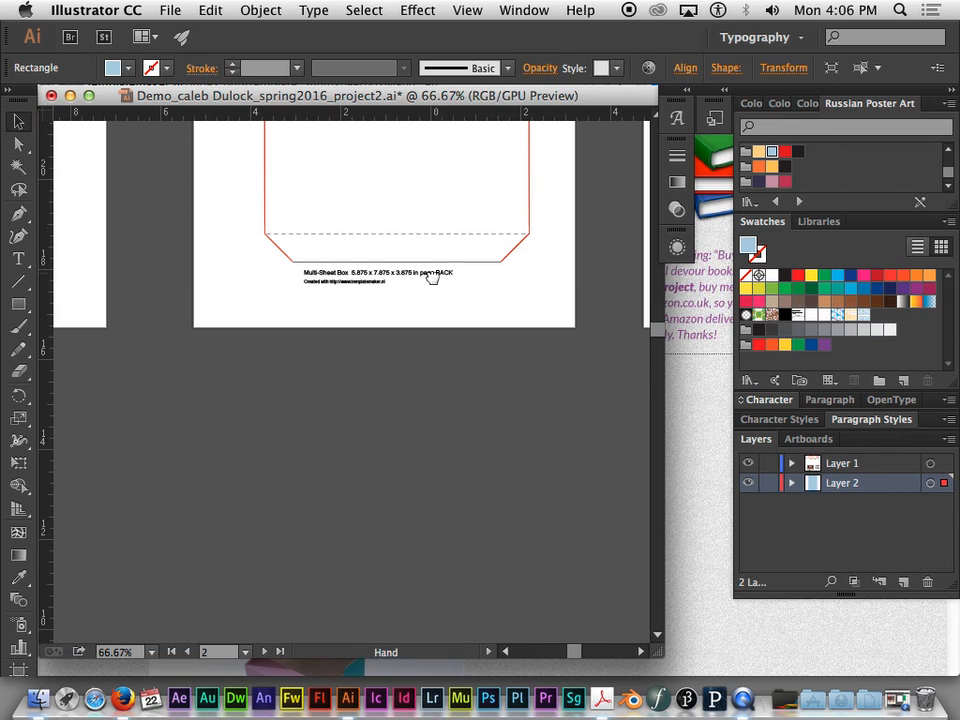
key(super+equal)
key(super+equal)
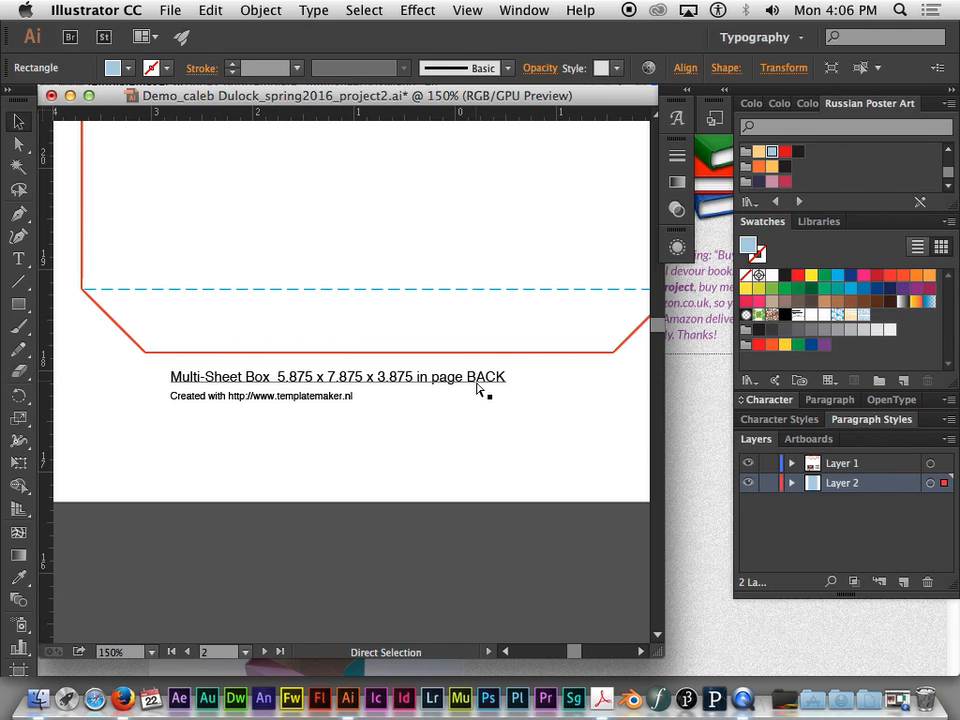
- Inspect the label beneath the TOP panel template on the last page of the upper row
key(super+minus)
key(super+minus)
key(space)
drag(409, 387, 448, 386)
drag(640, 366, 244, 302)
drag(479, 257, 452, 328)
key(super+equal)
key(super+equal)
key(super+equal)
key(super+equal)
key(space)
drag(604, 315, 287, 330)
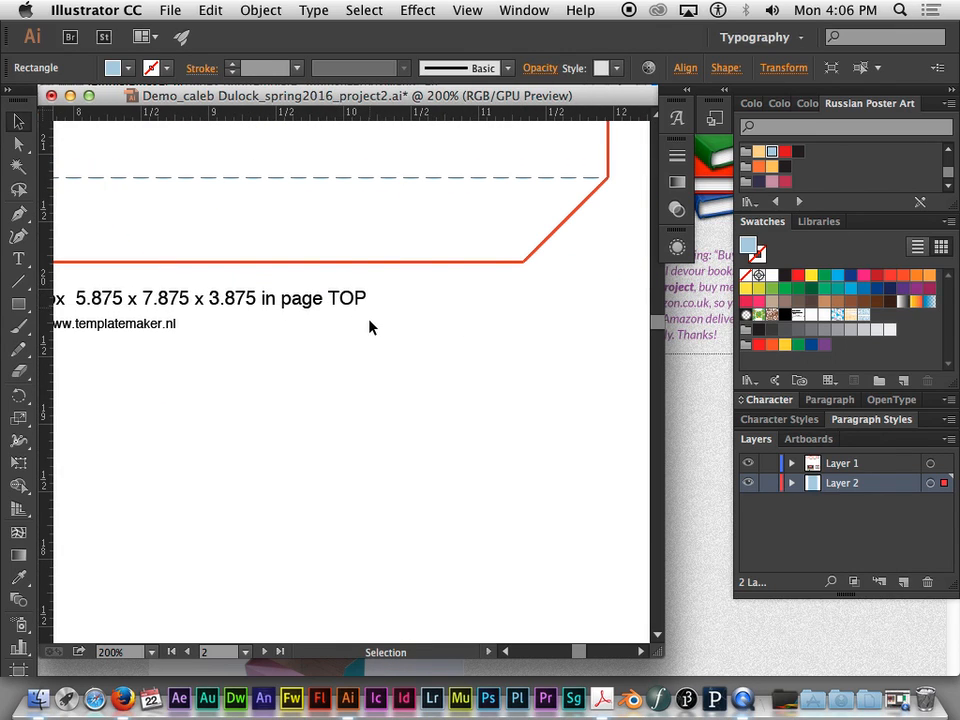
- Inspect the FRONT panel template with the thumb notch and the label beneath it
key(super+minus)
key(super+minus)
key(super+minus)
key(super+minus)
key(super+minus)
key(super+minus)
key(super+minus)
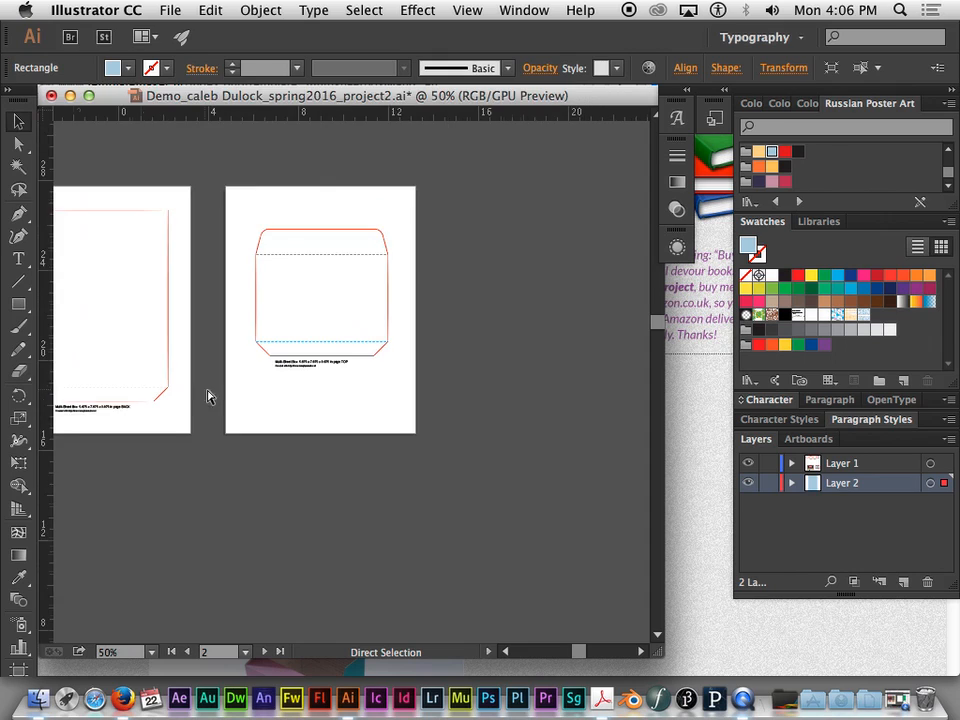
key(space)
drag(197, 378, 467, 384)
click(372, 375)
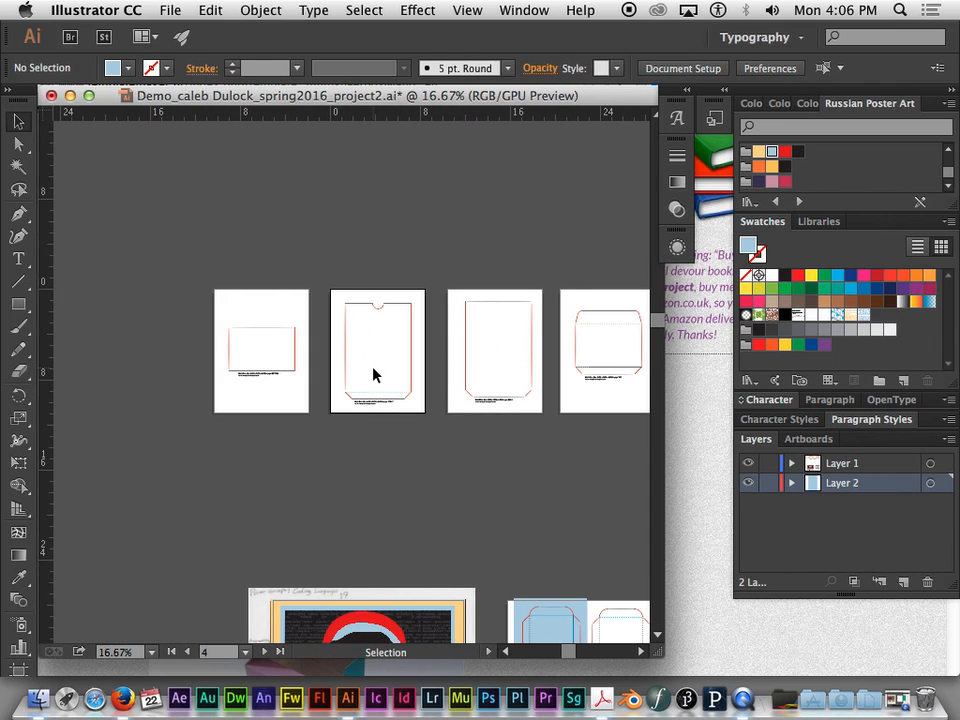
key(super+equal)
key(super+equal)
key(super+equal)
key(super+equal)
key(super+equal)
drag(551, 452, 386, 596)
key(super+minus)
key(super+minus)
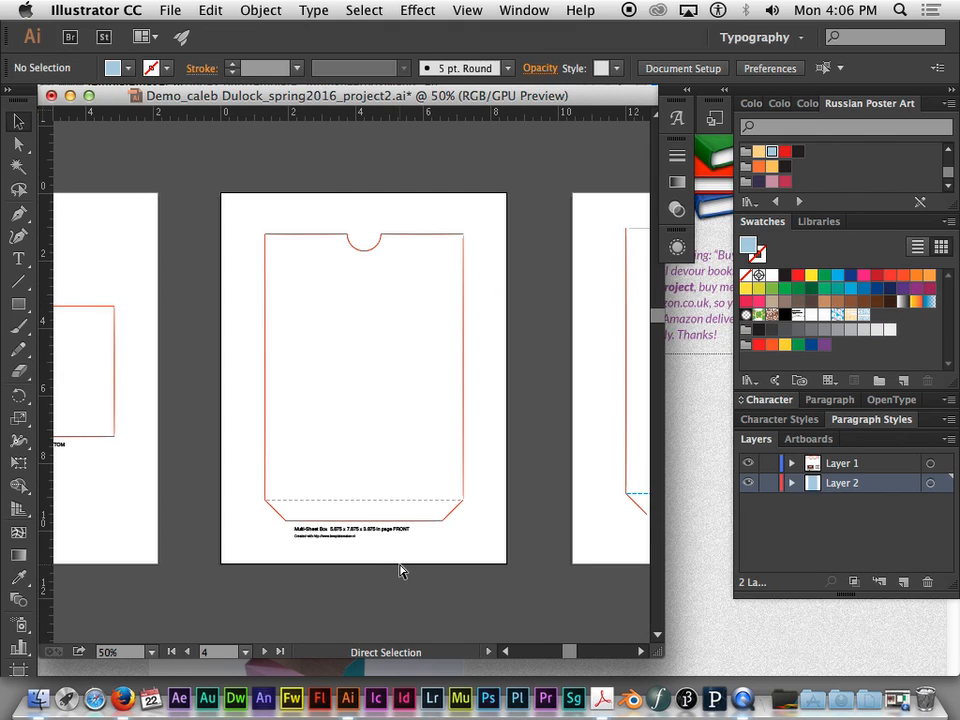
- Review the row of panel templates, the poster artwork and the two side panel templates beside it
key(super+minus)
key(super+minus)
key(super+minus)
drag(489, 564, 435, 437)
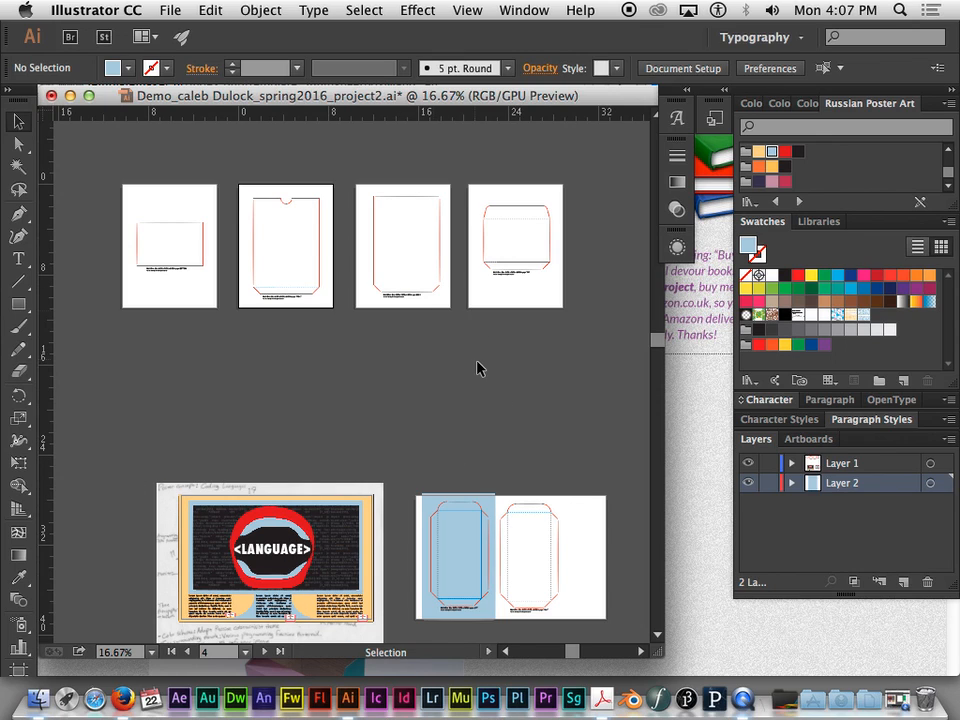
drag(499, 368, 437, 291)
key(super+equal)
key(super+equal)
drag(472, 408, 422, 191)
key(super+minus)
key(super+minus)
drag(321, 287, 446, 238)
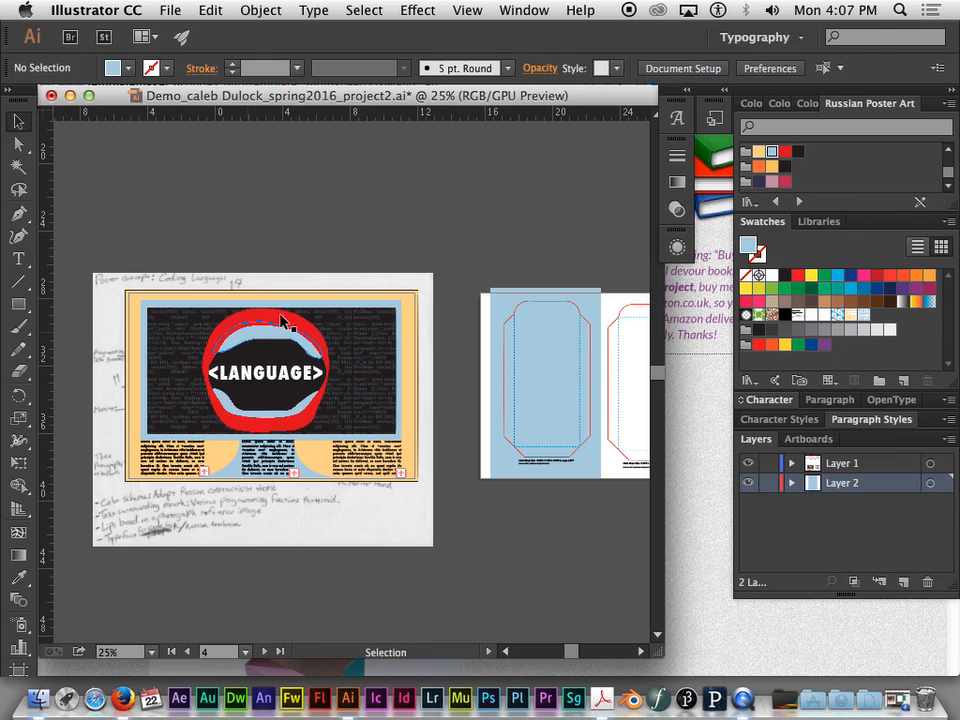
drag(574, 241, 493, 242)
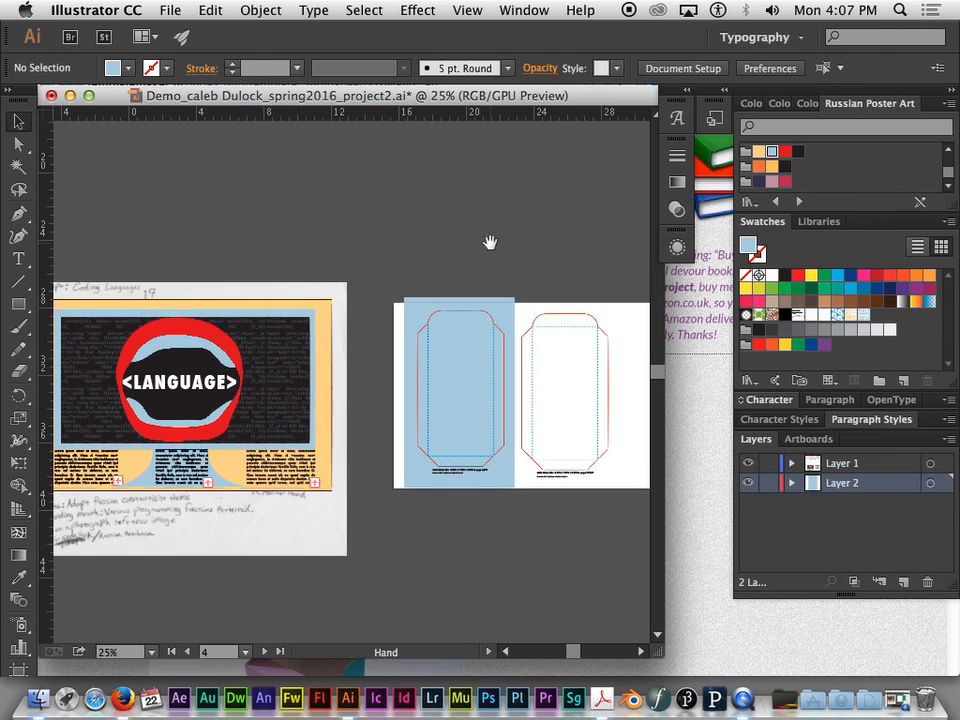
- Copy the poster's white <LANGUAGE> title and place the copy over the blue LEFT side panel
click(475, 380)
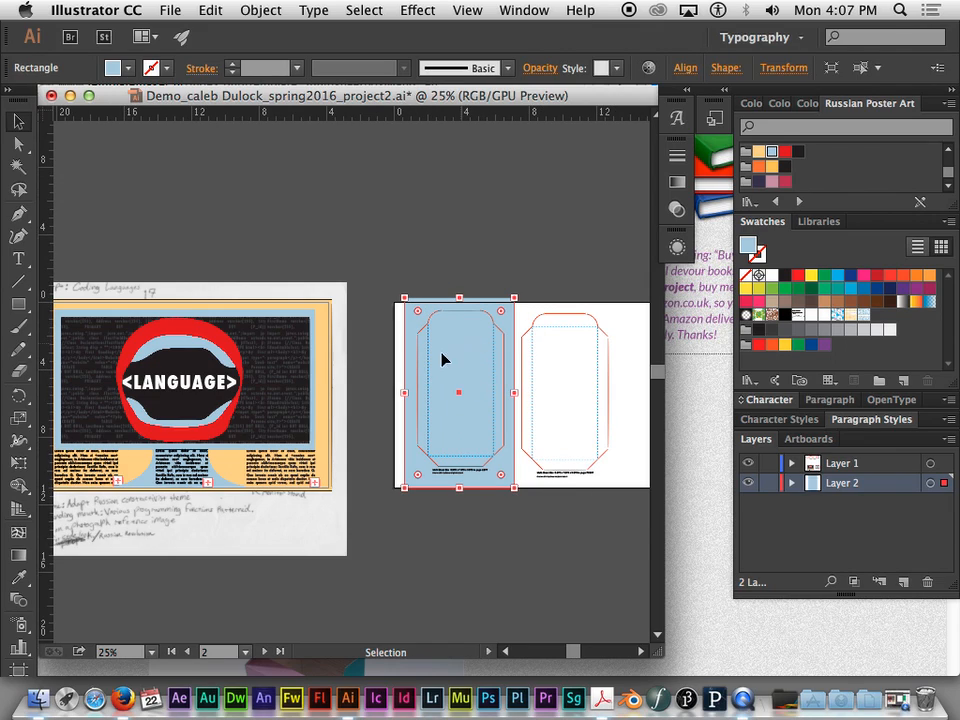
click(175, 390)
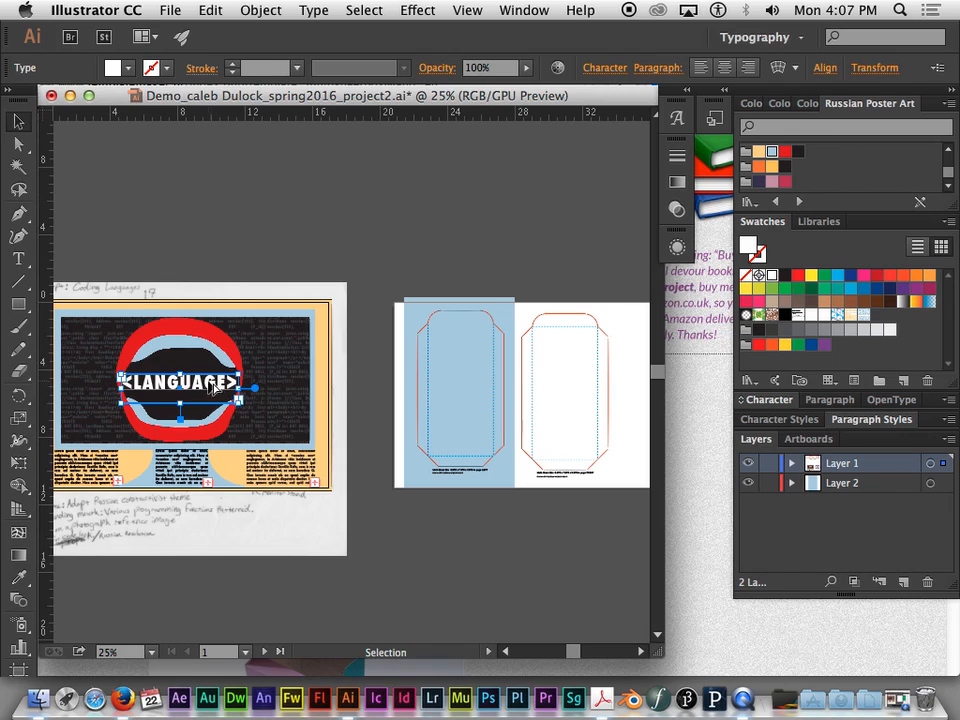
key(super+c)
key(super+v)
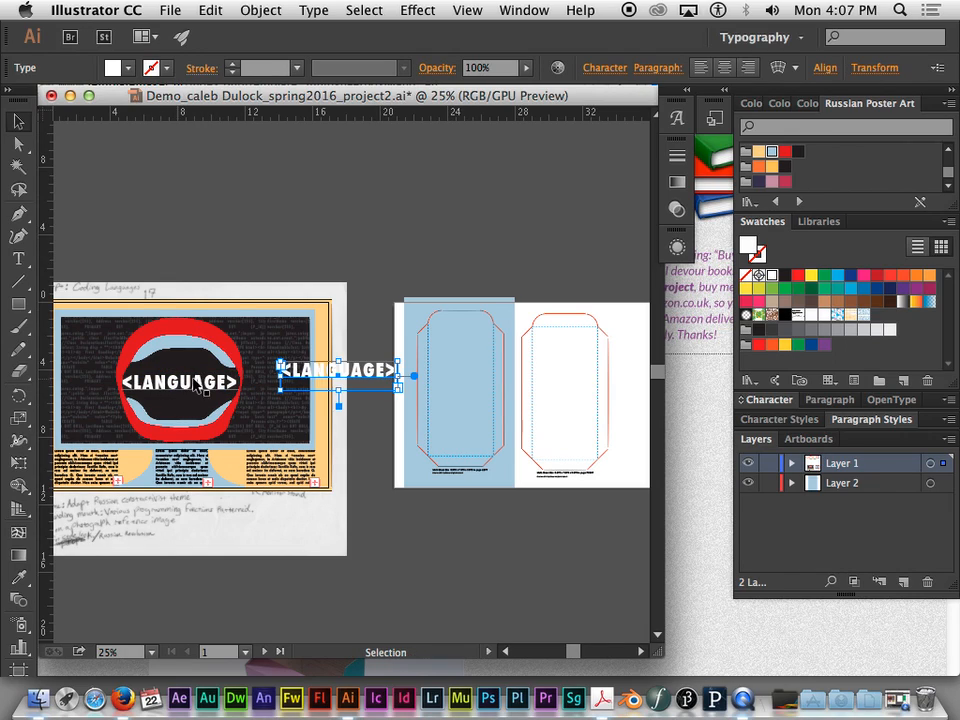
drag(346, 374, 467, 388)
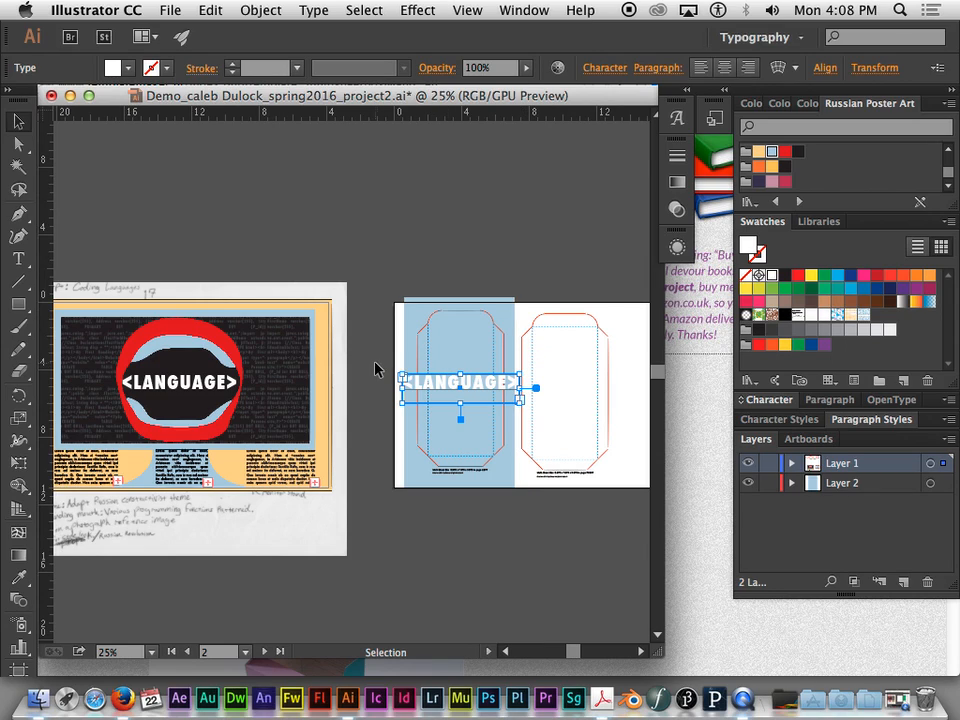
- Rotate the copied <LANGUAGE> text 90 degrees clockwise and center it inside the LEFT panel's fold lines
mouse_move(399, 367)
mouse_down()
mouse_move(421, 350)
mouse_move(405, 383)
mouse_move(428, 415)
mouse_move(400, 381)
mouse_move(425, 330)
mouse_move(407, 381)
mouse_move(420, 406)
mouse_move(401, 381)
mouse_move(405, 350)
mouse_move(403, 363)
mouse_up()
double_click(539, 388)
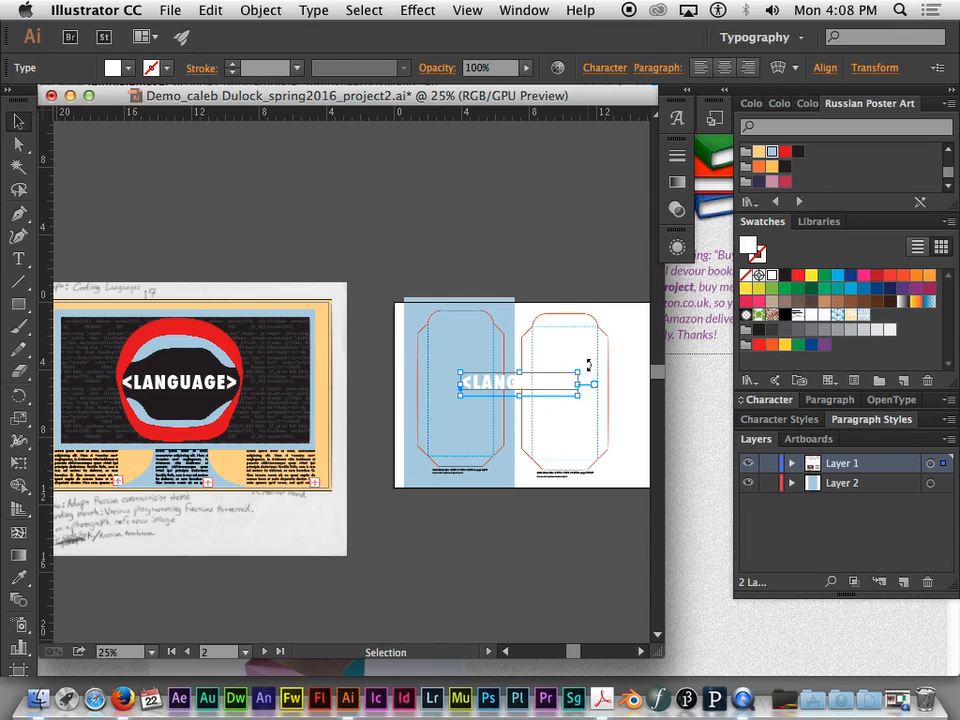
drag(586, 365, 534, 436)
drag(517, 357, 461, 364)
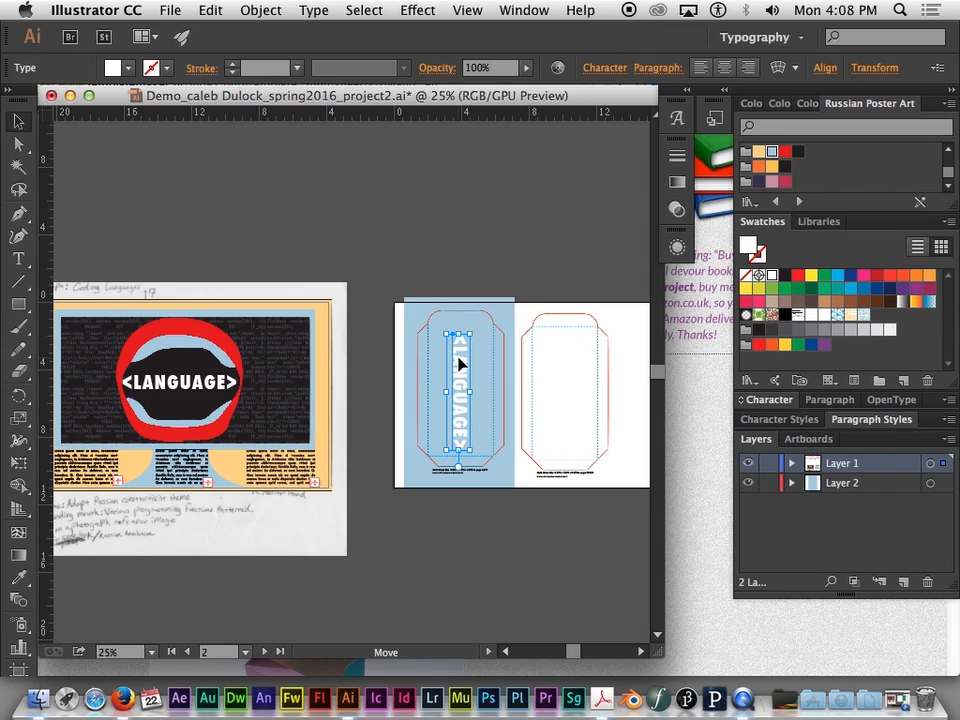
click(538, 275)
- Recolor the vertical <LANGUAGE> text on the LEFT panel with the light orange Russian Poster Art swatch
key(a)
key(super+equal)
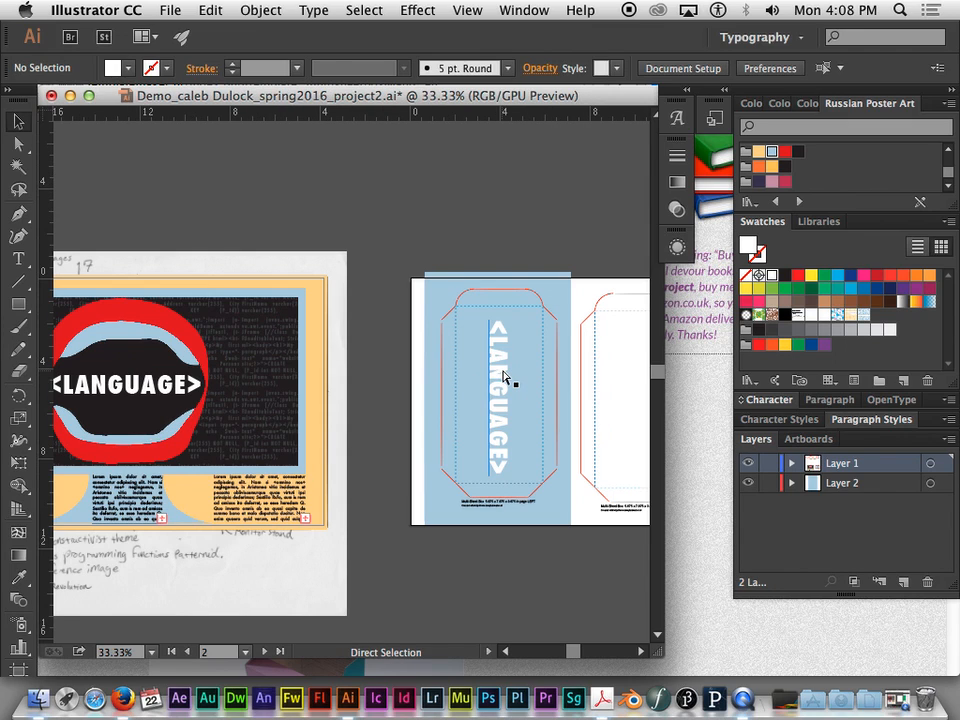
drag(553, 356, 435, 300)
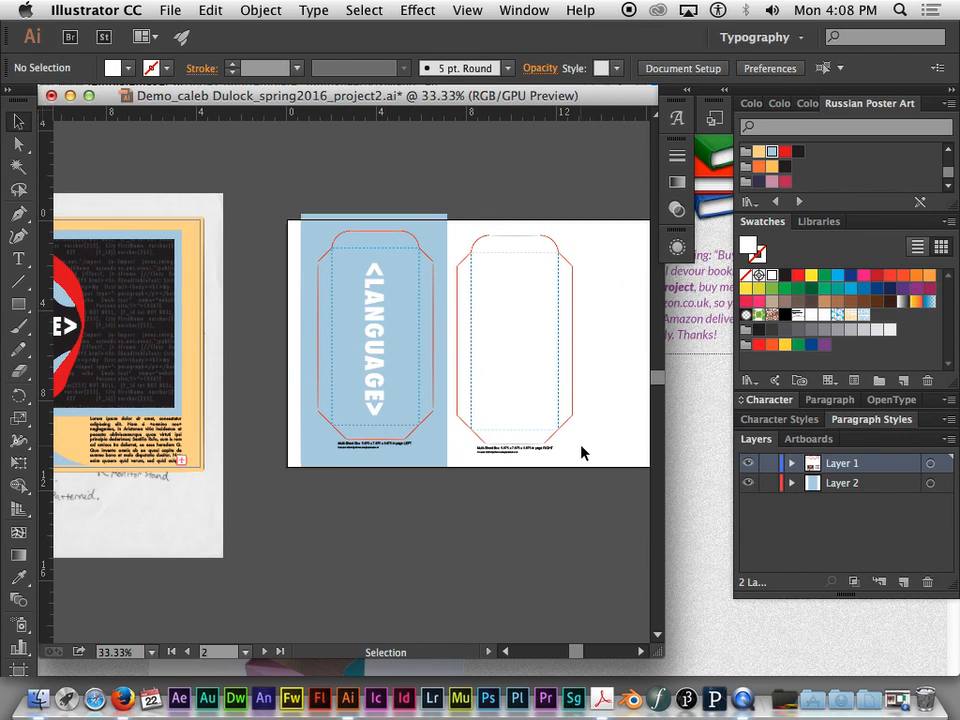
drag(557, 374, 463, 373)
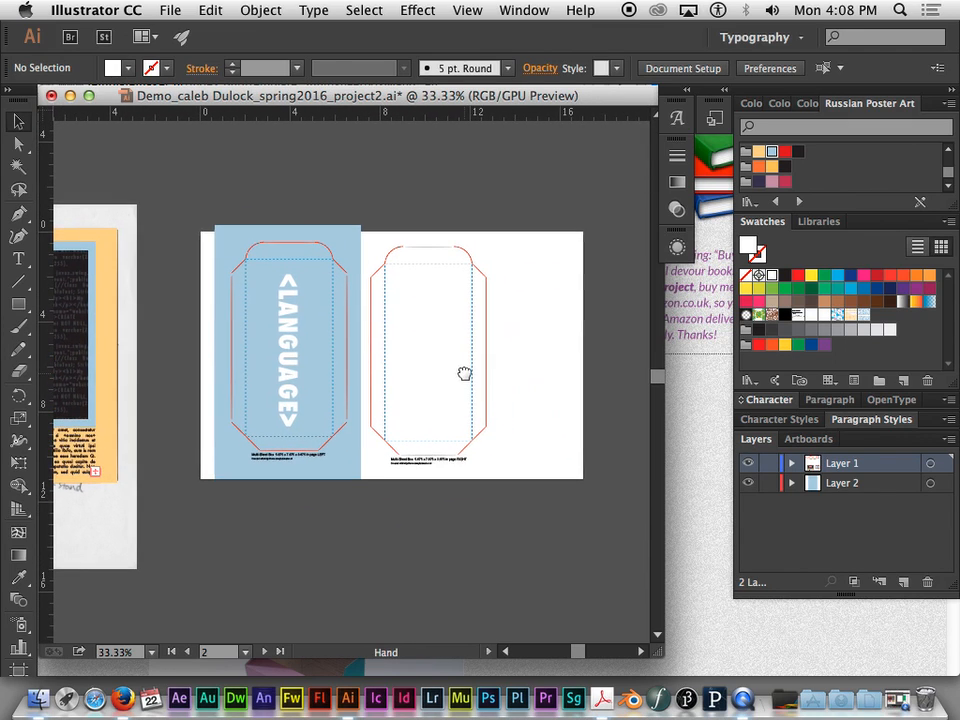
click(280, 347)
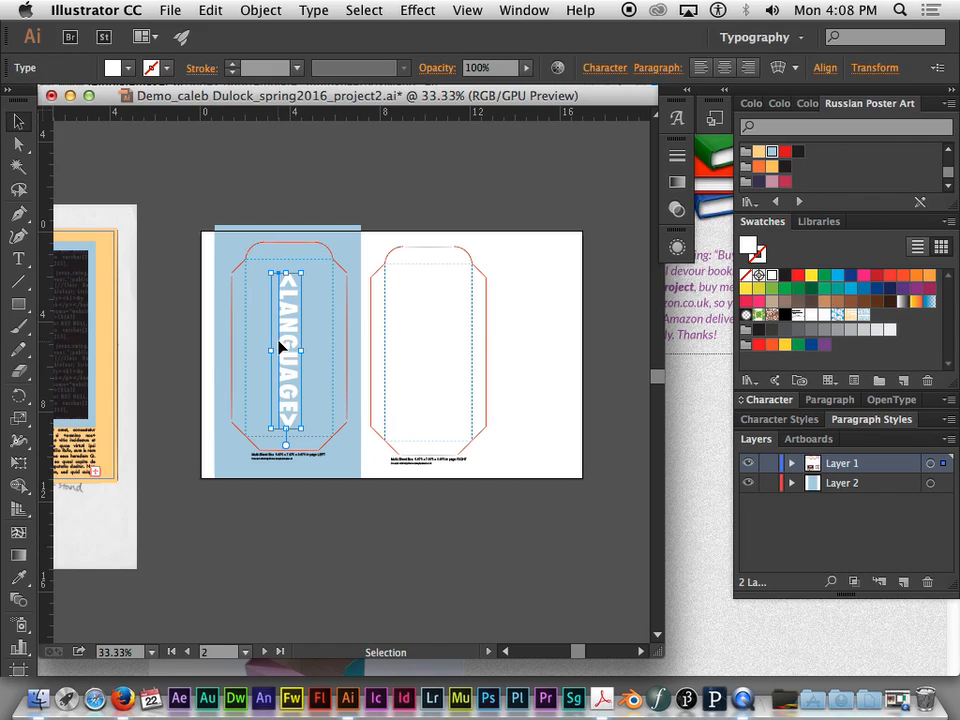
click(759, 152)
click(379, 180)
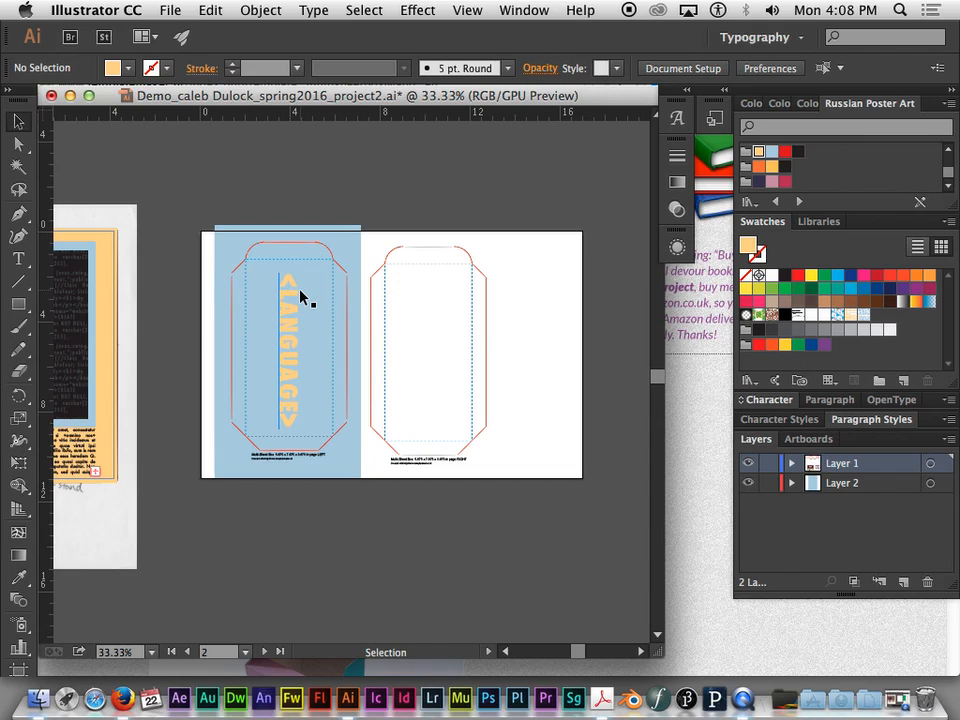
- Duplicate the blue background rectangle behind the RIGHT panel template, flush against the first rectangle
drag(171, 279, 493, 238)
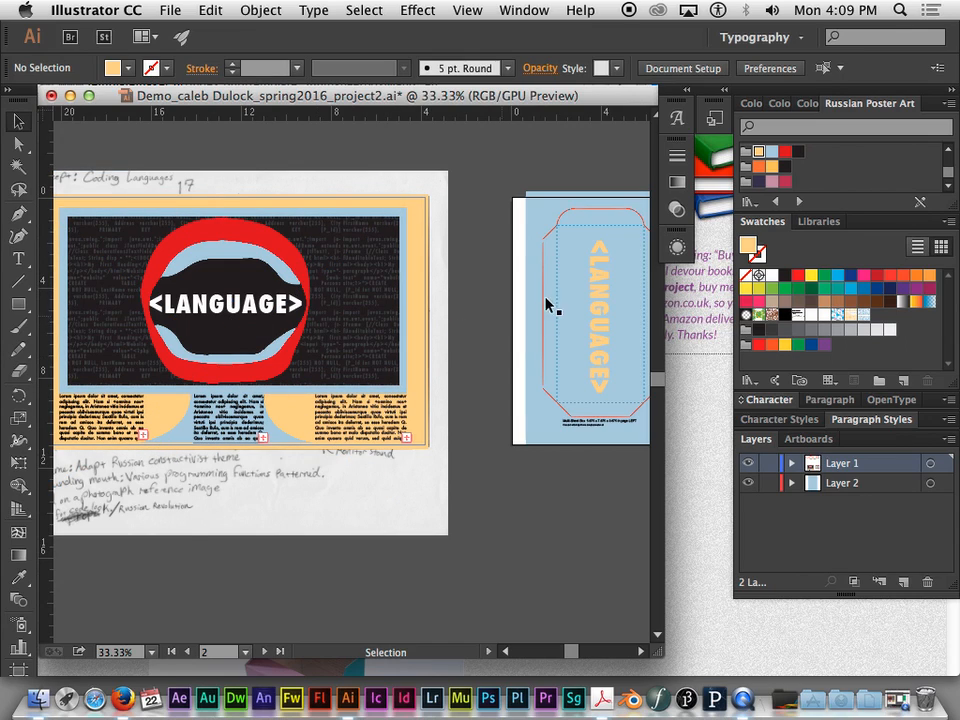
drag(546, 304, 269, 334)
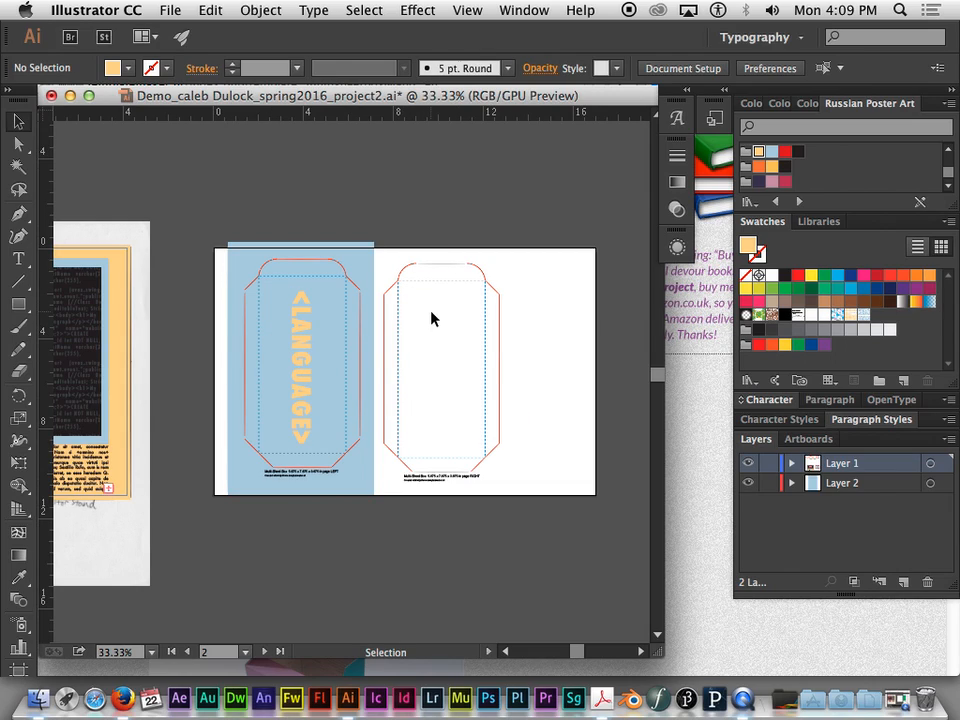
click(358, 262)
drag(363, 272, 508, 268)
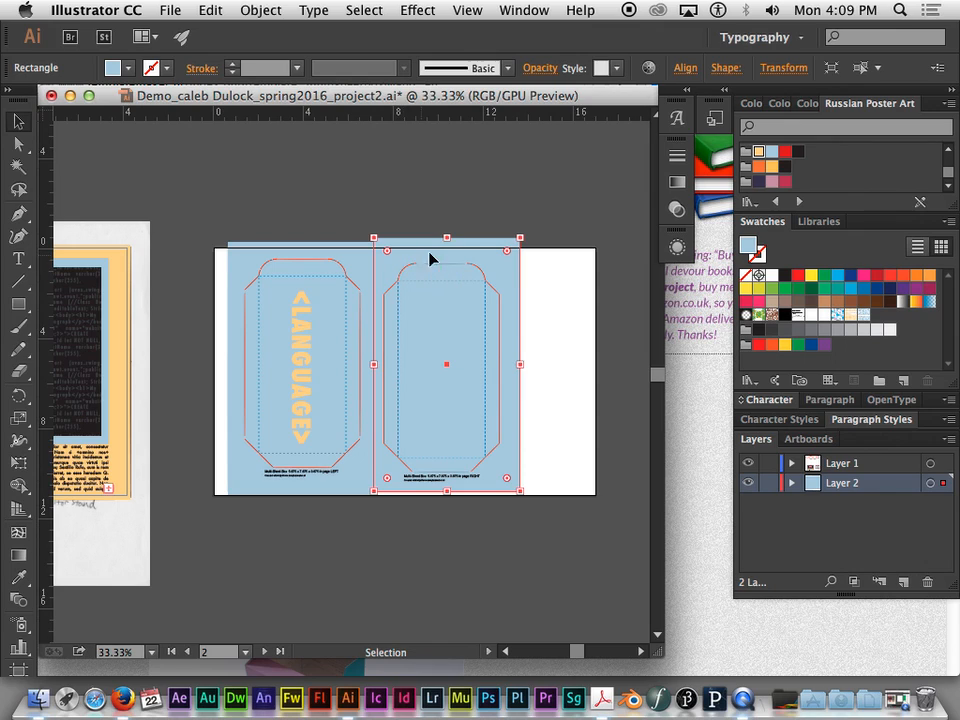
drag(497, 272, 505, 278)
shift+click(226, 242)
- Duplicate the vertical <LANGUAGE> text onto the RIGHT panel, rotated 180 degrees and centered within its fold lines
drag(226, 242, 442, 180)
click(407, 320)
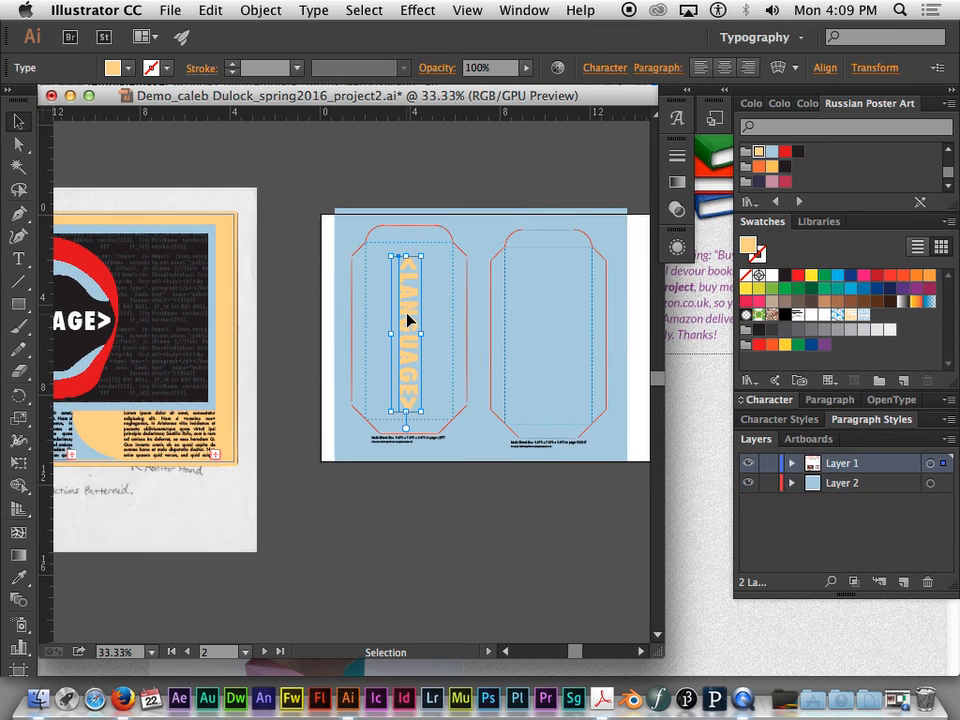
drag(407, 318, 545, 318)
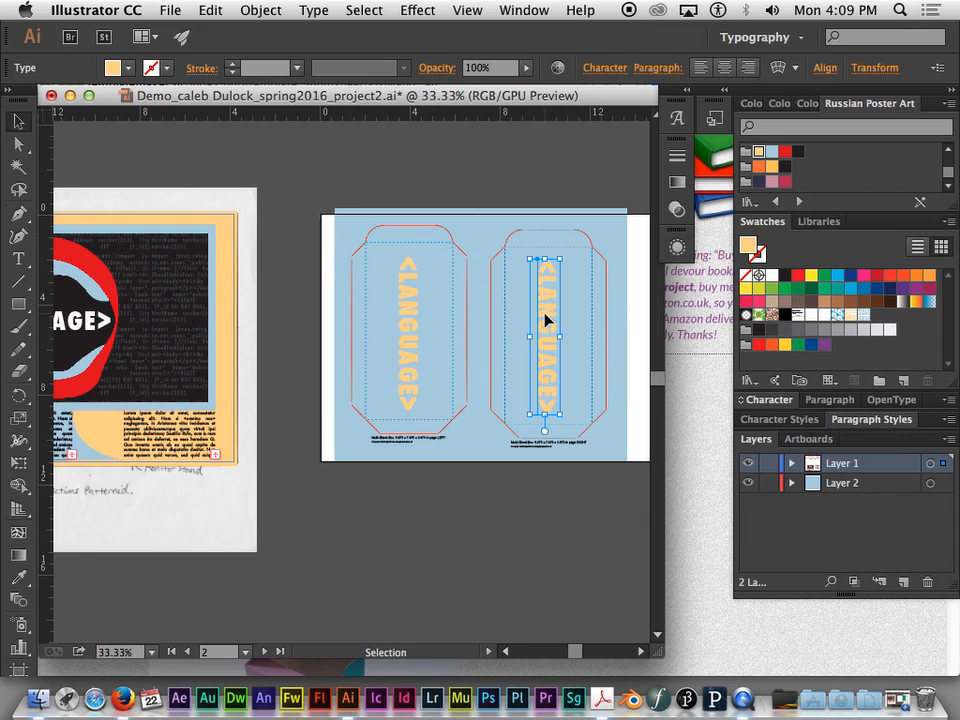
drag(521, 255, 544, 413)
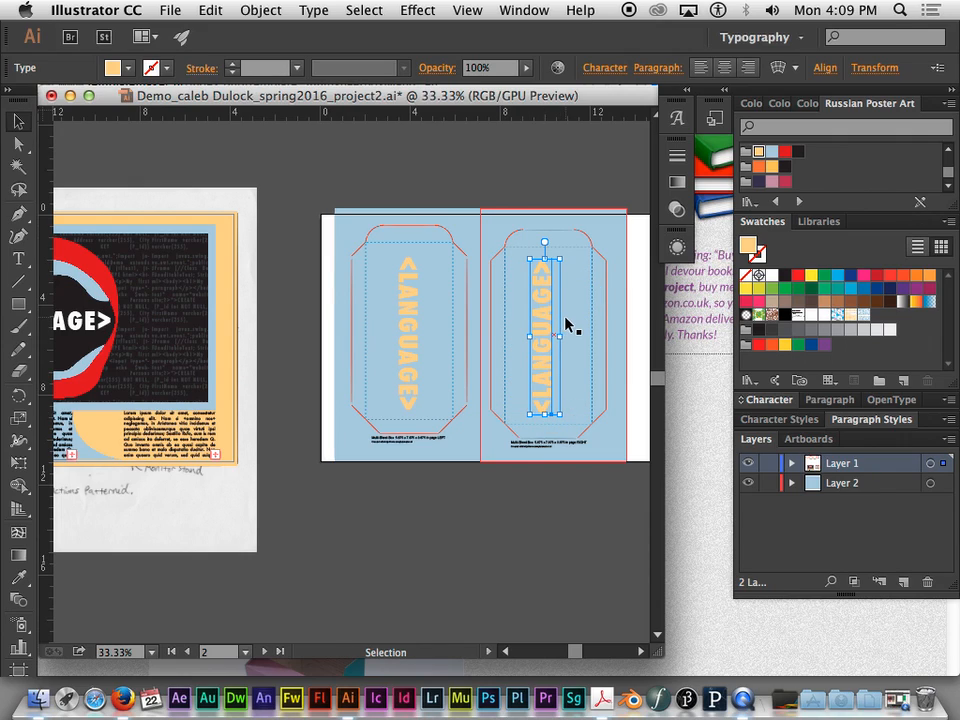
drag(551, 315, 553, 313)
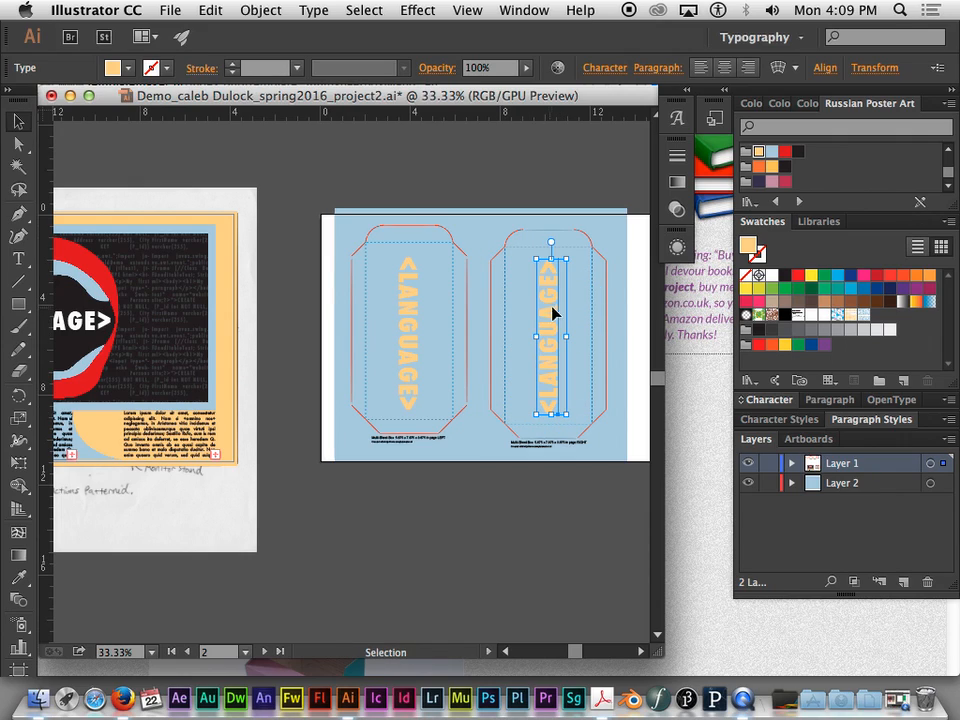
click(480, 189)
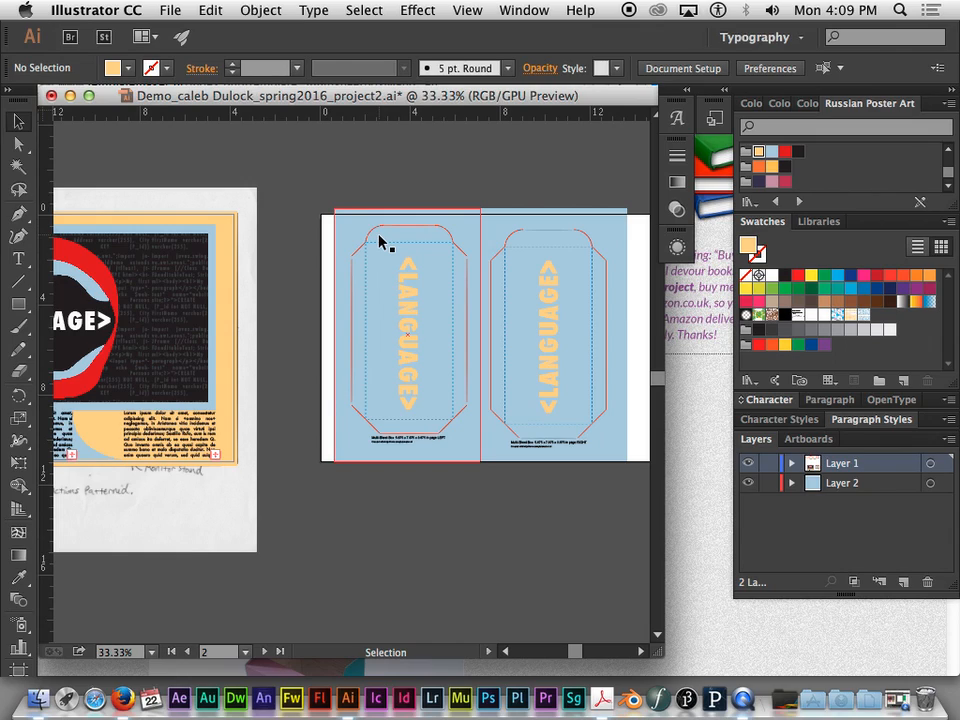
- Examine the blank BOTTOM, FRONT, BACK and TOP box templates on the upper row of artboards
key(space)
drag(433, 195, 495, 397)
key(super+minus)
key(super+minus)
key(super+minus)
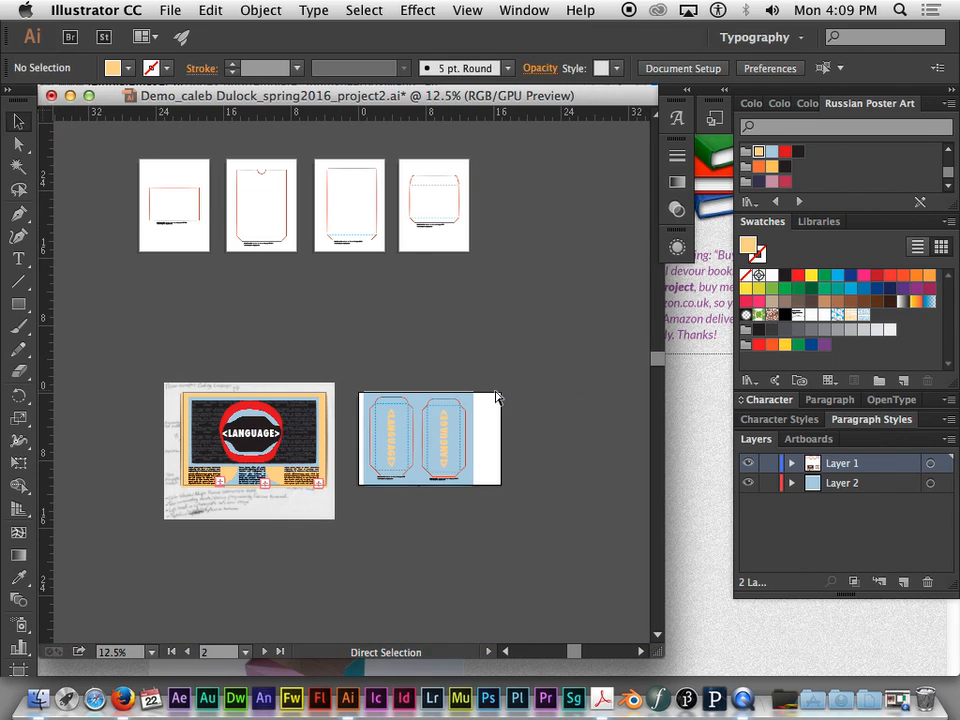
key(space)
drag(450, 274, 444, 420)
key(super+plus)
key(super+plus)
key(super+plus)
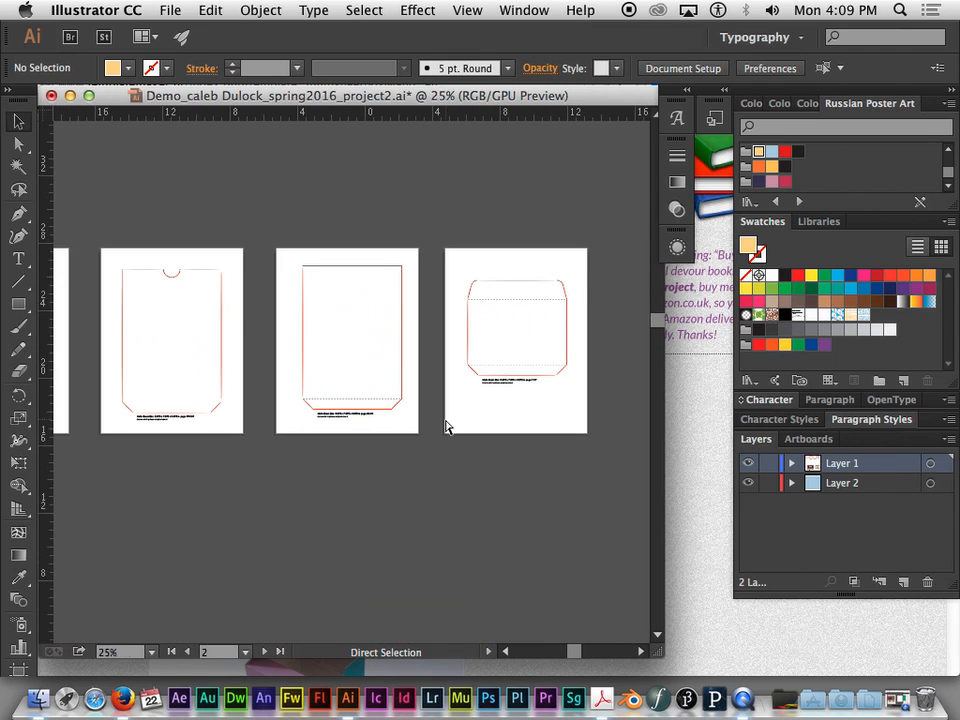
key(space)
drag(602, 469, 555, 509)
drag(228, 487, 349, 456)
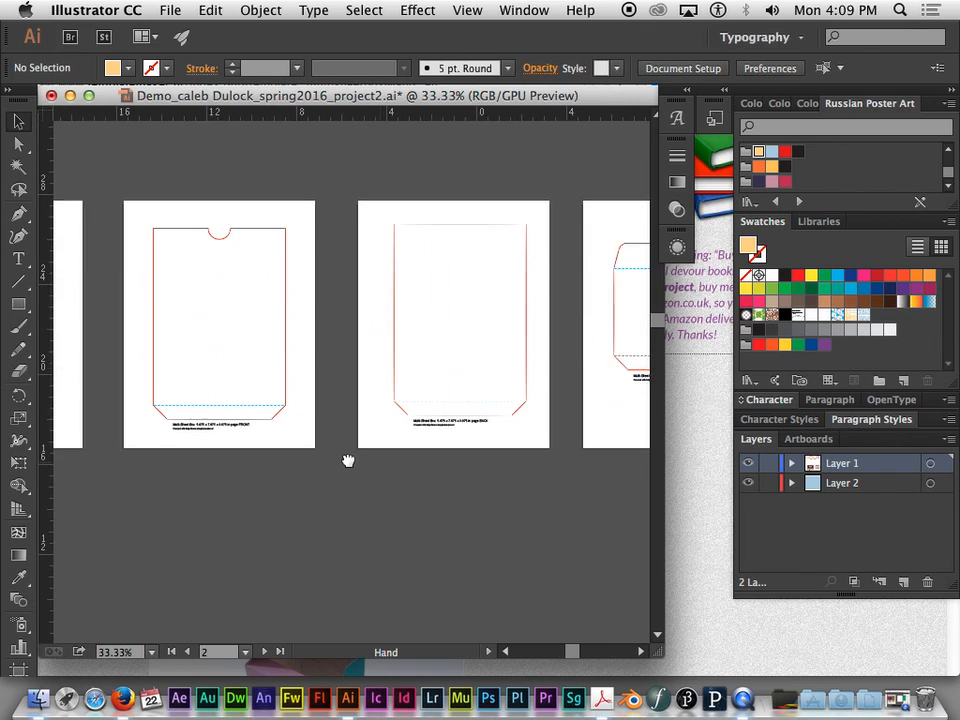
key(super+space)
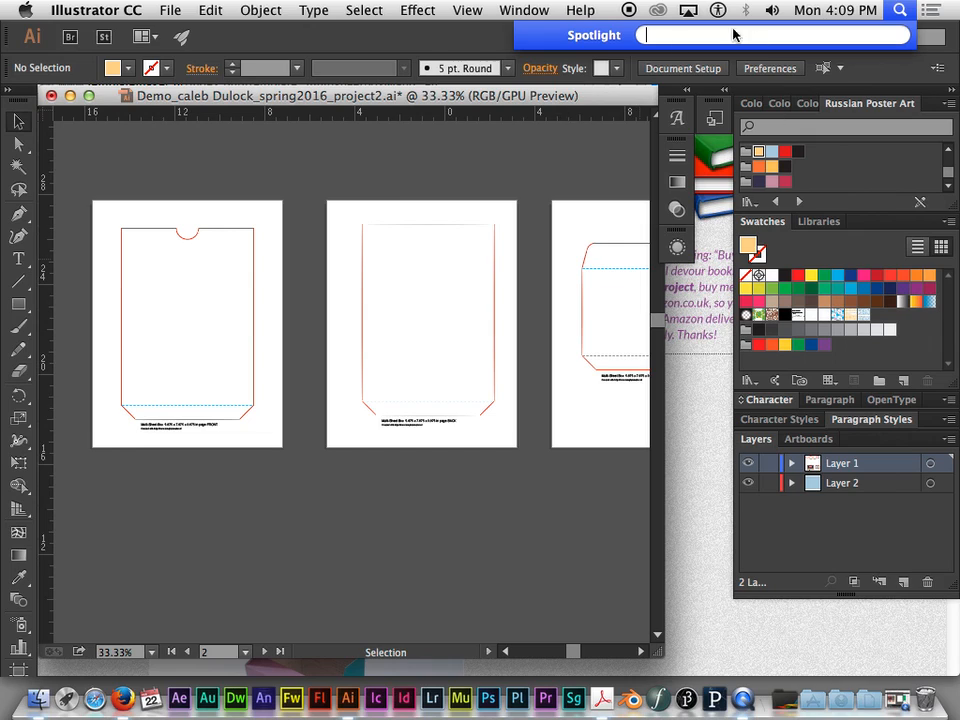
key(Escape)
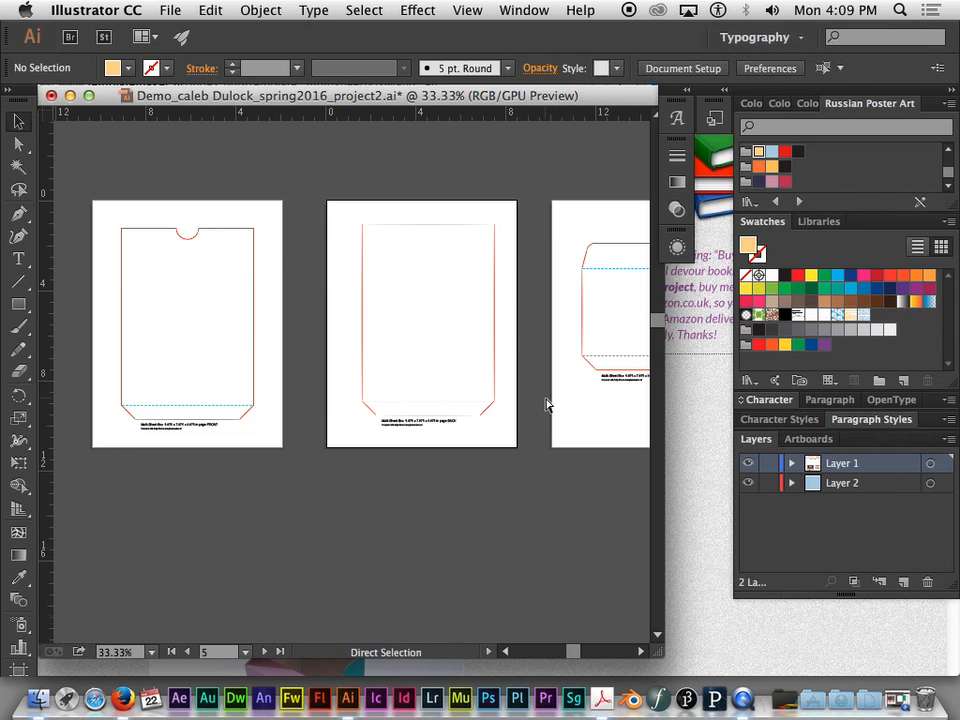
- Duplicate the RIGHT panel's blue background rectangle onto the TOP template artboard and recolor the copy with the light orange Russian Poster Art swatch
key(super+minus)
drag(561, 495, 493, 362)
click(470, 485)
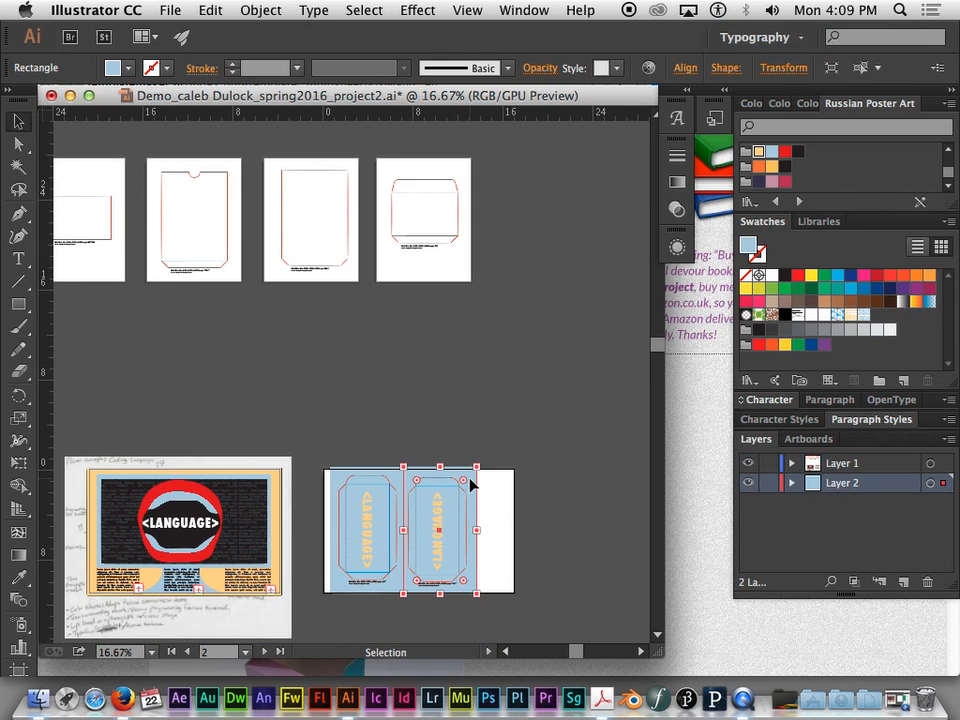
drag(472, 487, 462, 170)
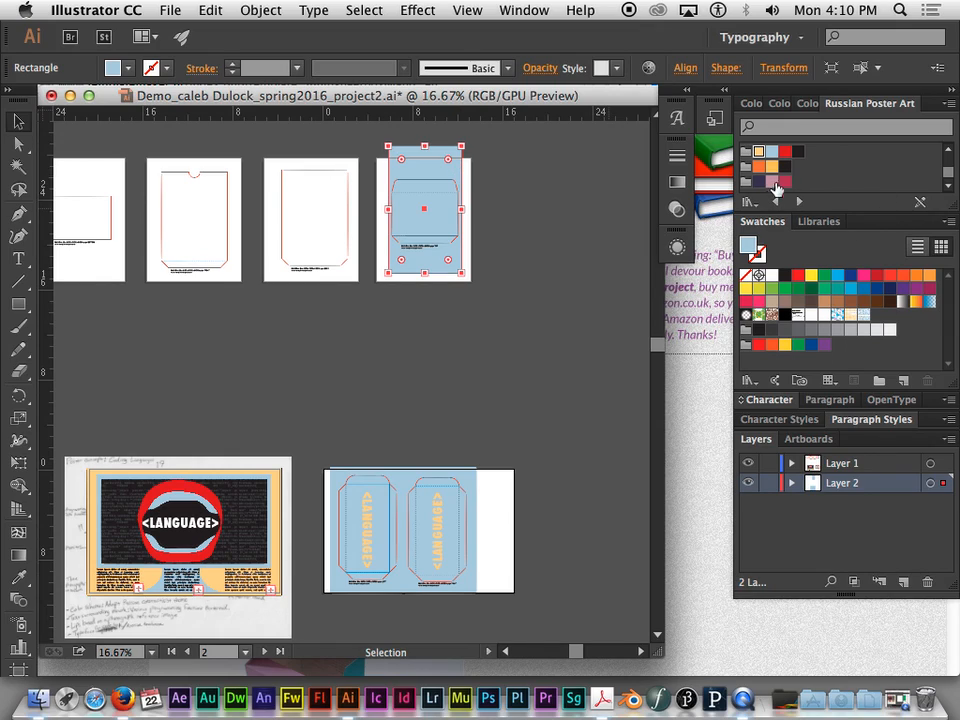
click(759, 151)
- Move the light orange rectangle behind the FRONT template and duplicate it behind the BACK template
drag(437, 171, 205, 177)
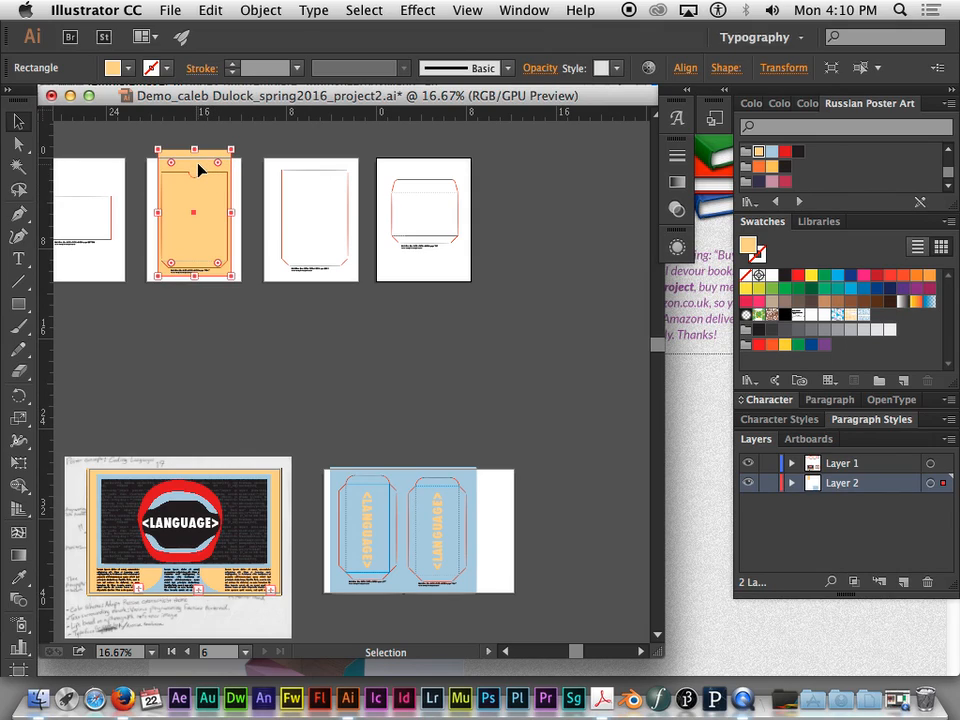
drag(203, 170, 315, 173)
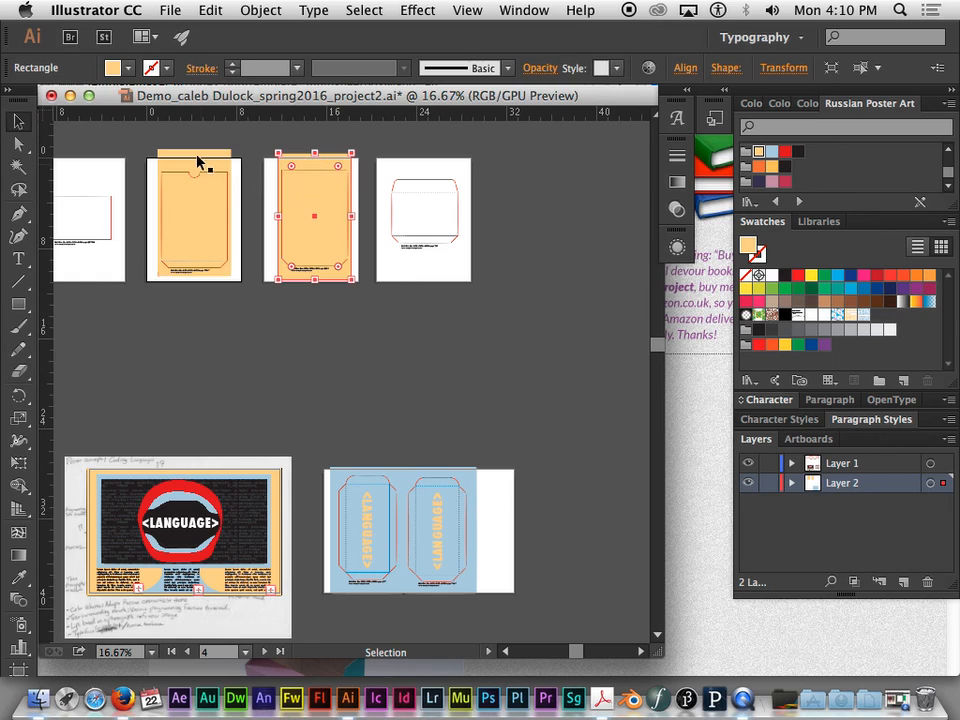
click(420, 278)
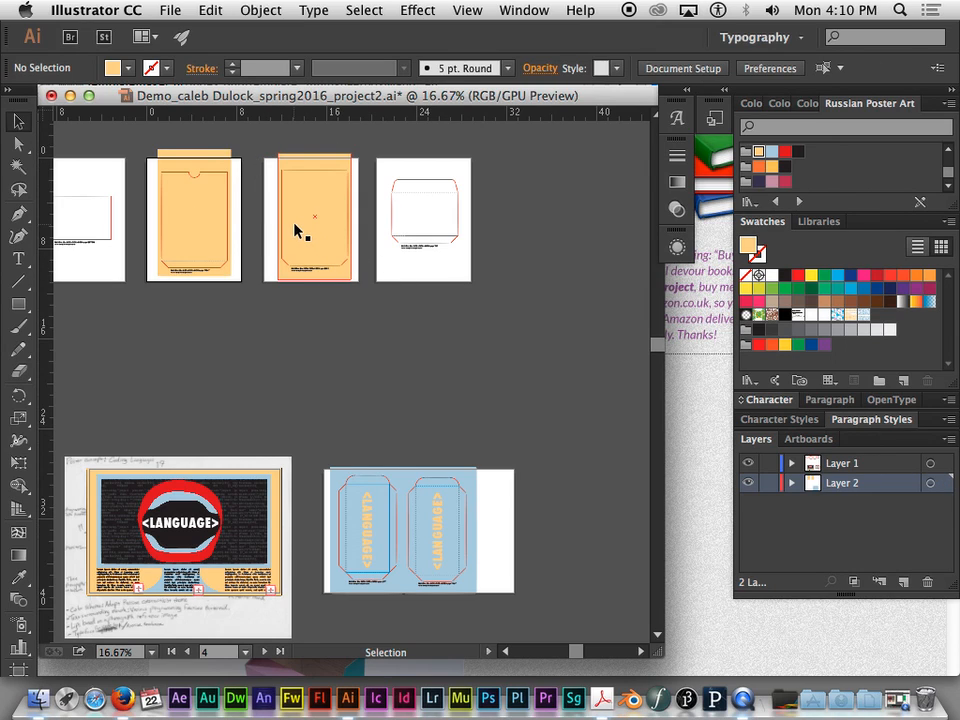
- Examine the poster's lips, title and code-pattern background up close for artwork to reuse on the box
key(super+equal)
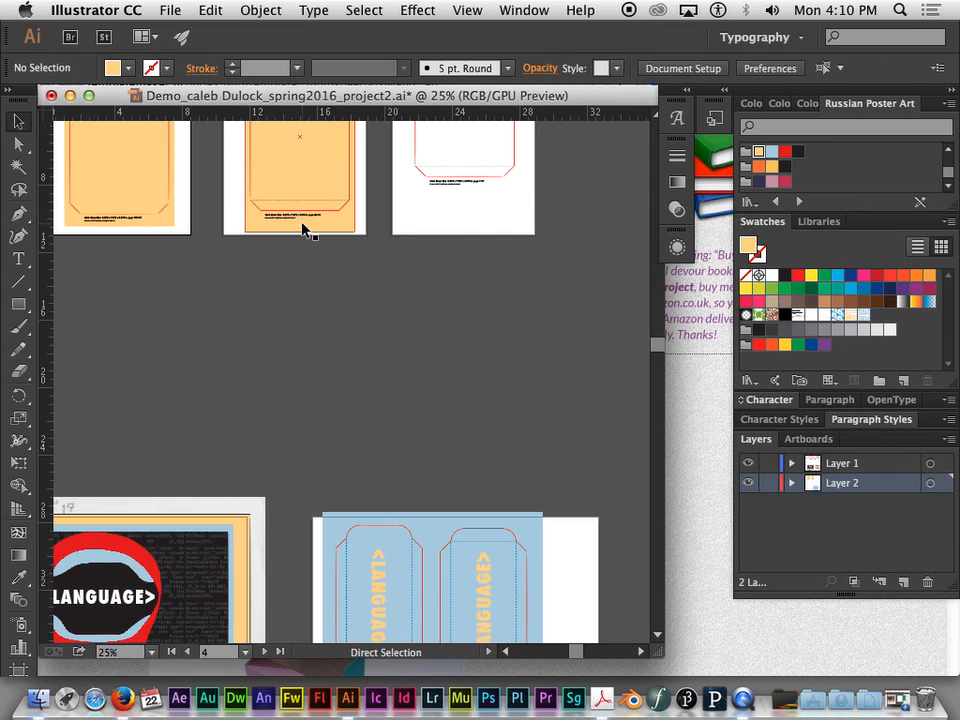
drag(400, 246, 537, 178)
scroll(424, 251, down, 2)
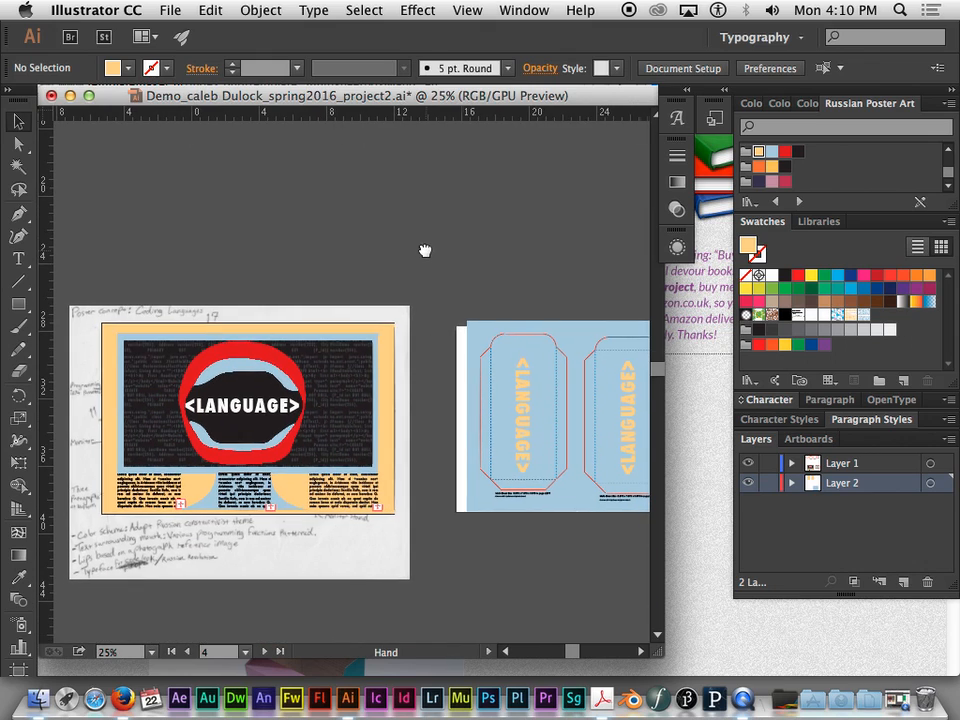
key(super+equal)
key(super+equal)
key(super+equal)
drag(278, 221, 388, 133)
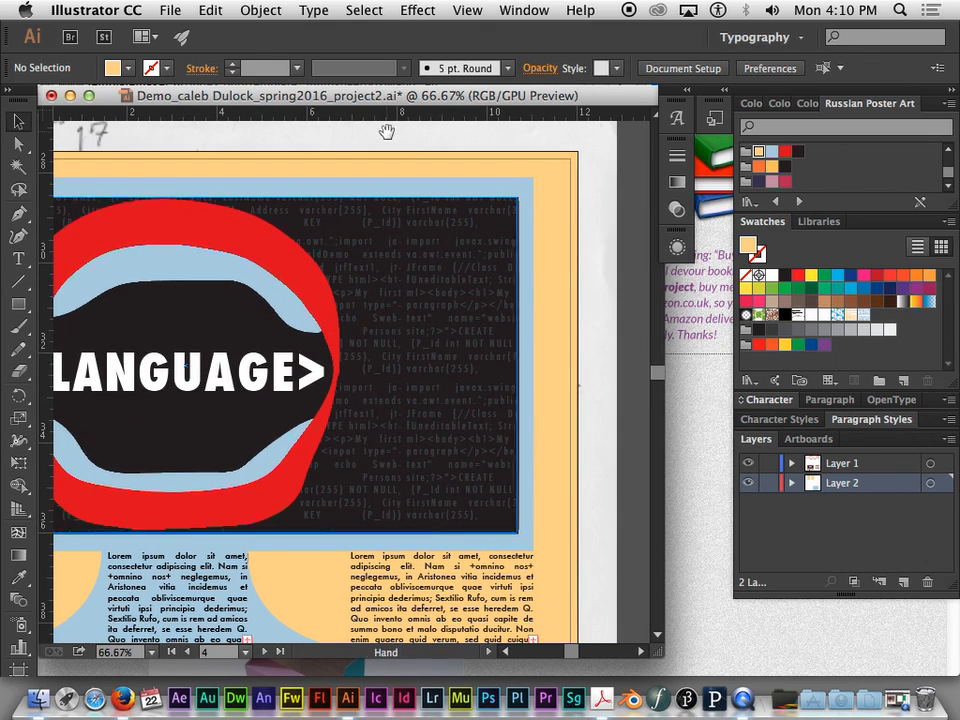
key(super+minus)
key(super+minus)
key(super+minus)
key(space)
drag(388, 236, 407, 161)
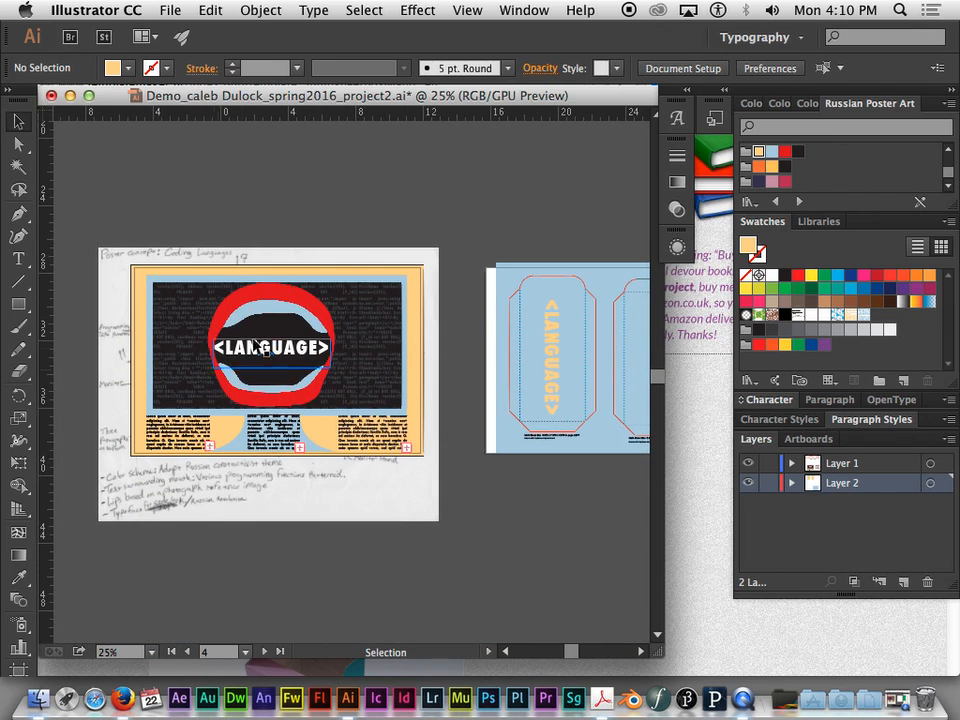
- Copy the poster's red lips and blue teeth shapes onto the FRONT panel and scale them down to fit within its outline
click(268, 300)
key(space)
drag(497, 167, 440, 535)
drag(469, 381, 508, 144)
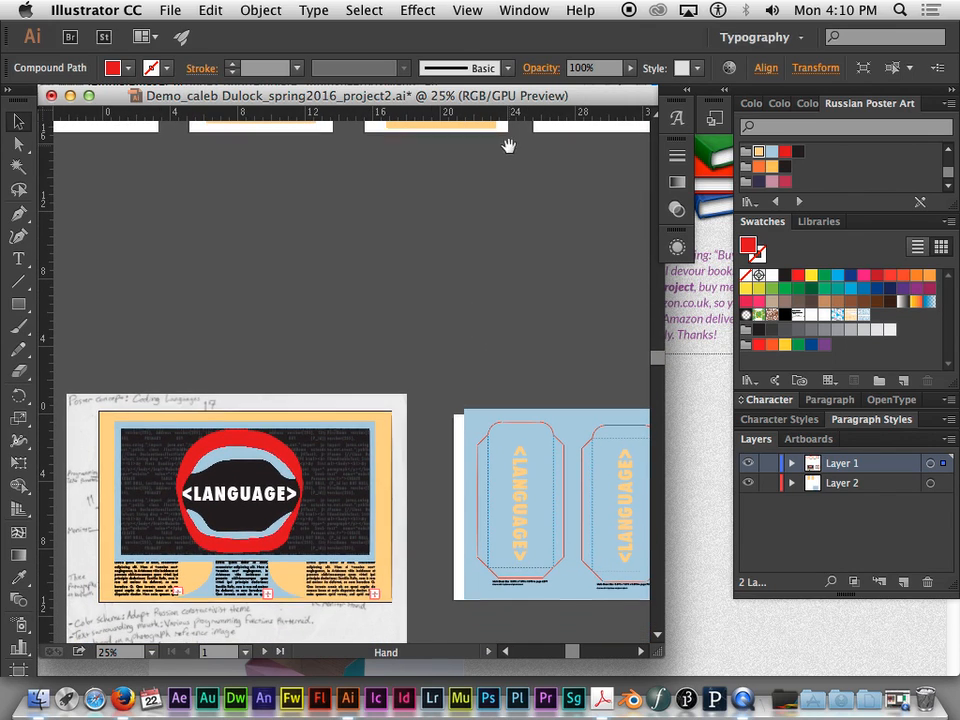
shift+click(236, 458)
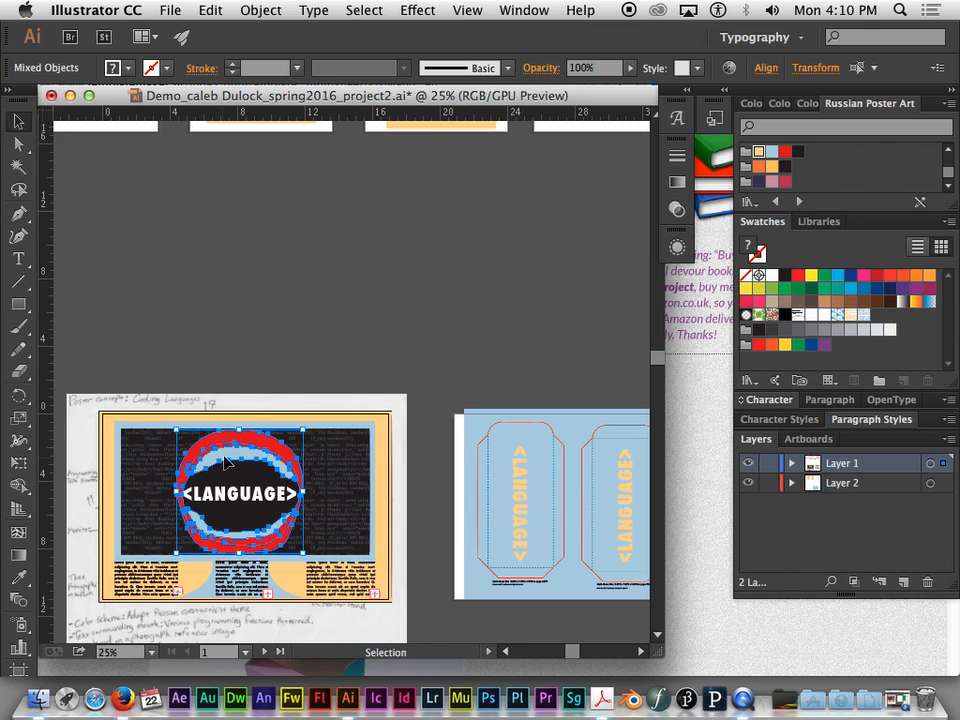
alt+drag(238, 458, 362, 218)
drag(471, 238, 420, 462)
drag(281, 444, 190, 232)
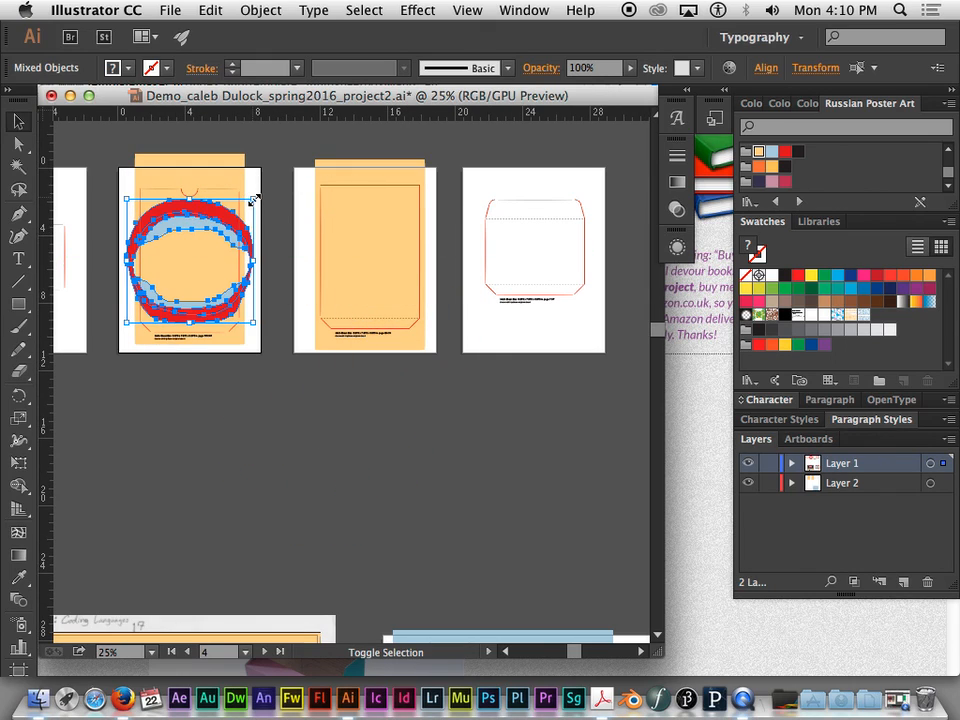
drag(254, 201, 240, 220)
click(267, 162)
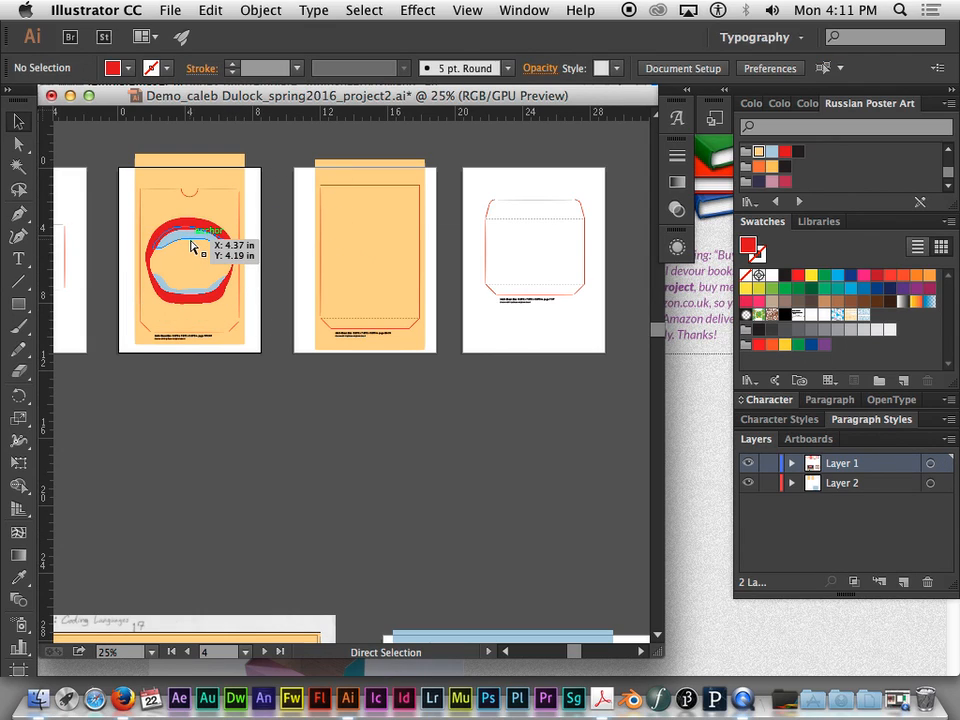
- Recolor the lips on the FRONT panel with the light blue Russian Poster Art swatch
key(super+equal)
key(super+equal)
drag(198, 231, 557, 422)
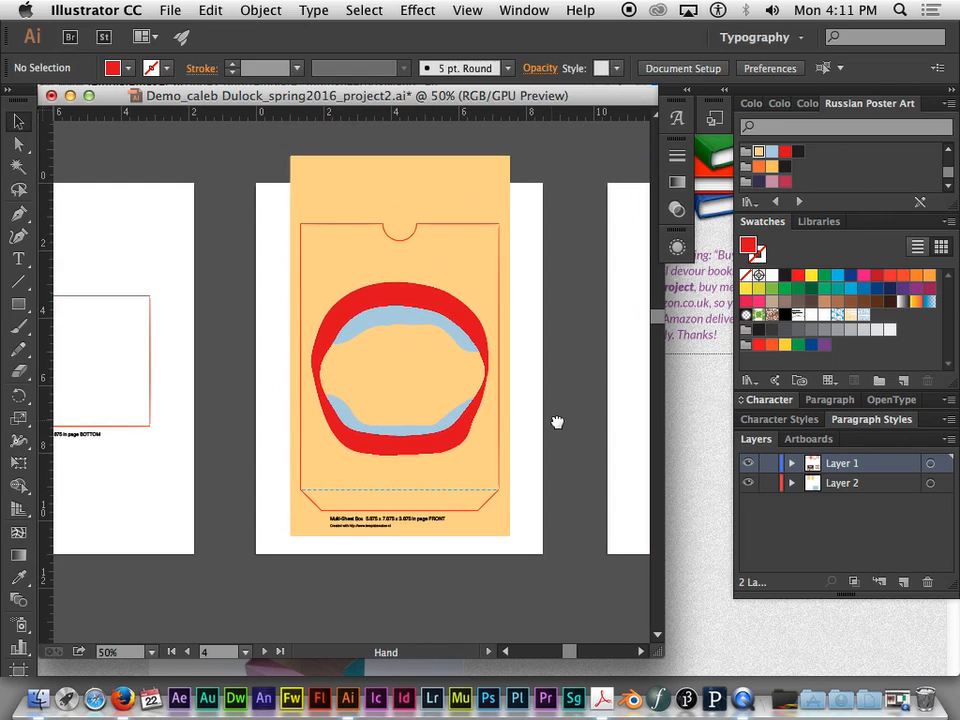
click(418, 300)
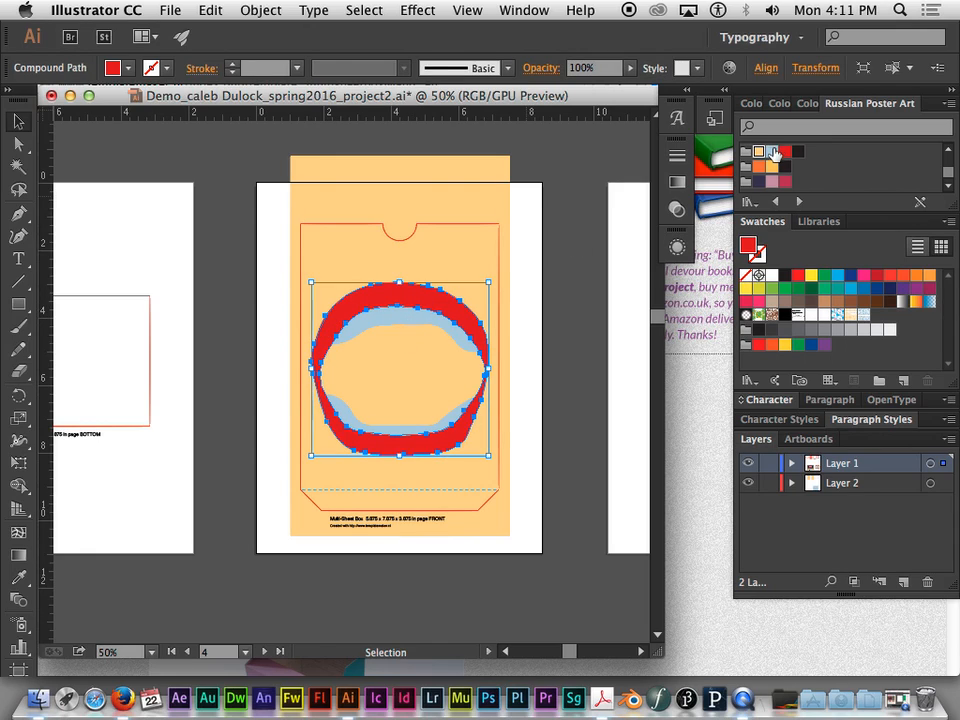
click(771, 153)
- Recolor the upper and lower teeth shapes on the FRONT panel with the black Russian Poster Art swatch
click(413, 317)
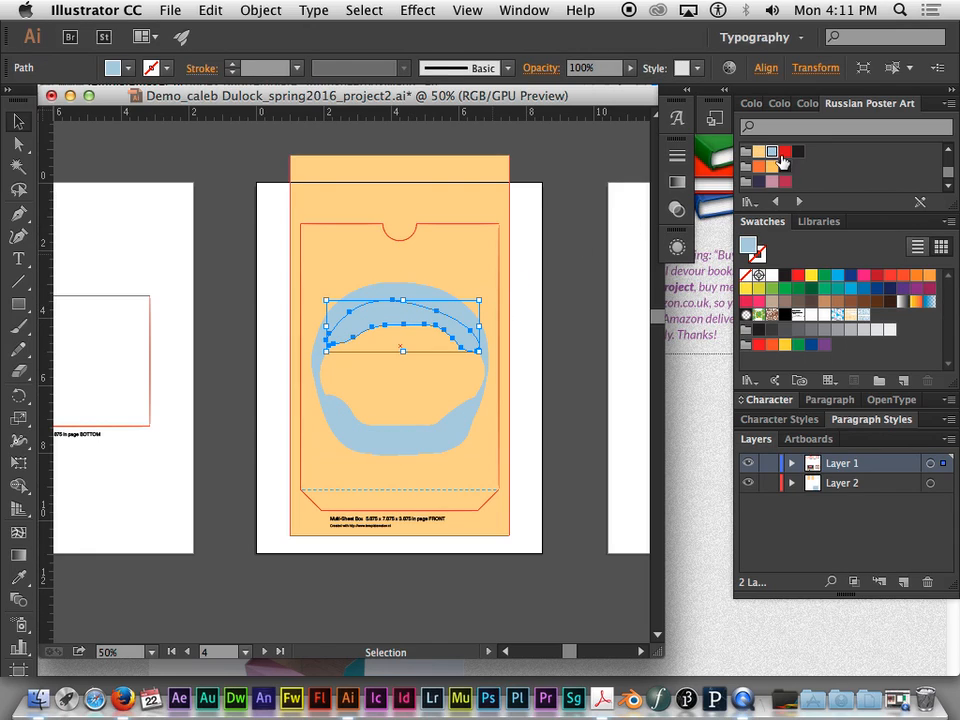
click(785, 152)
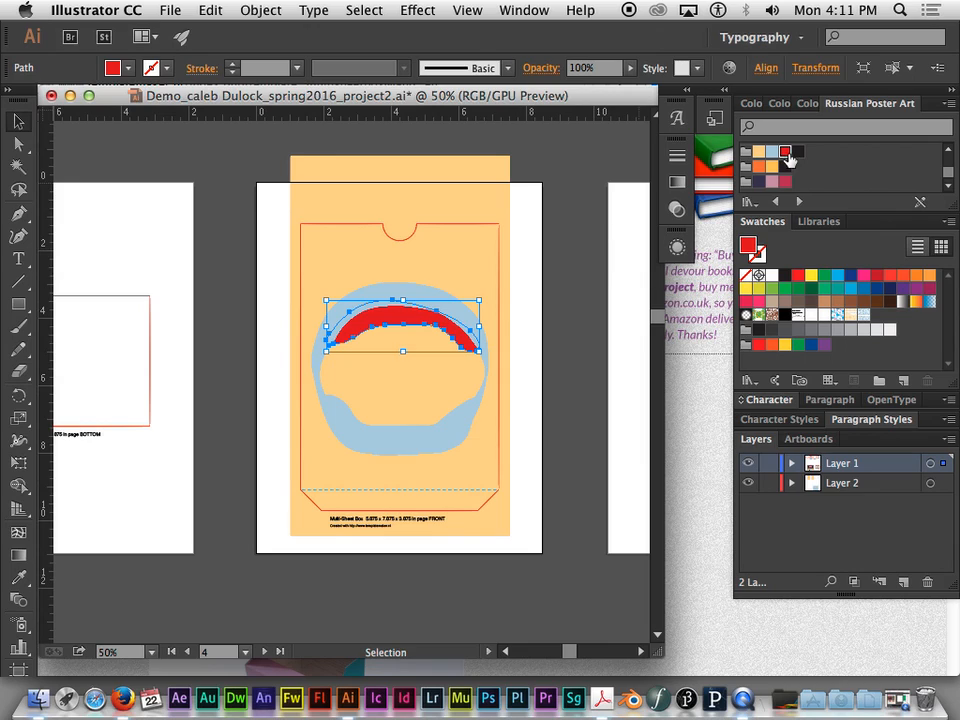
click(799, 152)
click(434, 431)
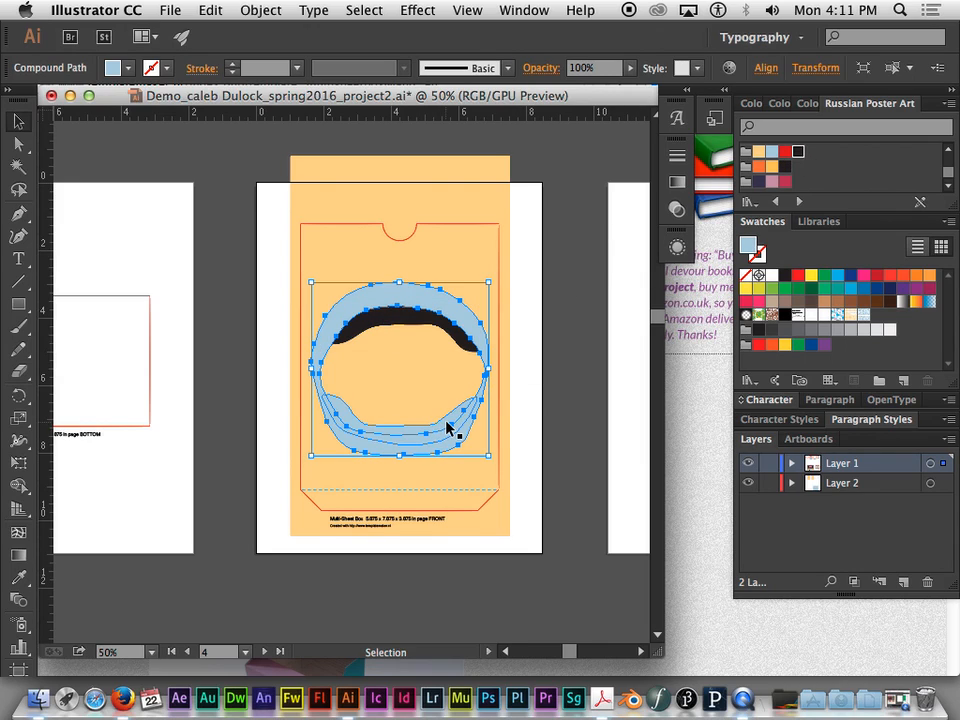
click(448, 425)
click(799, 152)
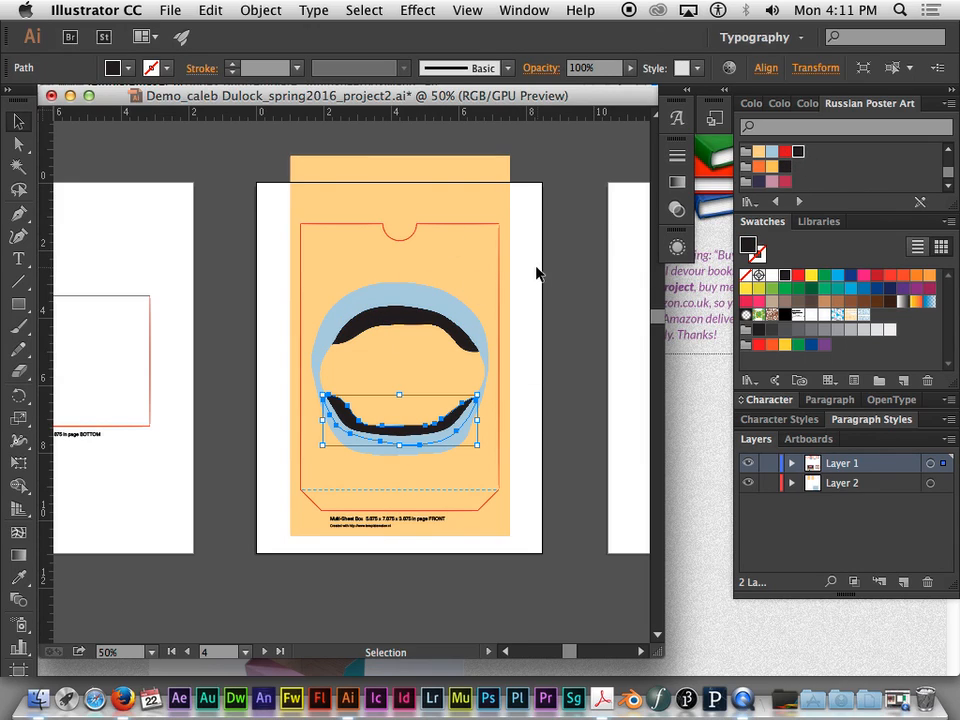
click(509, 270)
- Duplicate the code-pattern rectangle from the poster into the empty area between the poster and the box artboards
key(super+minus)
key(super+minus)
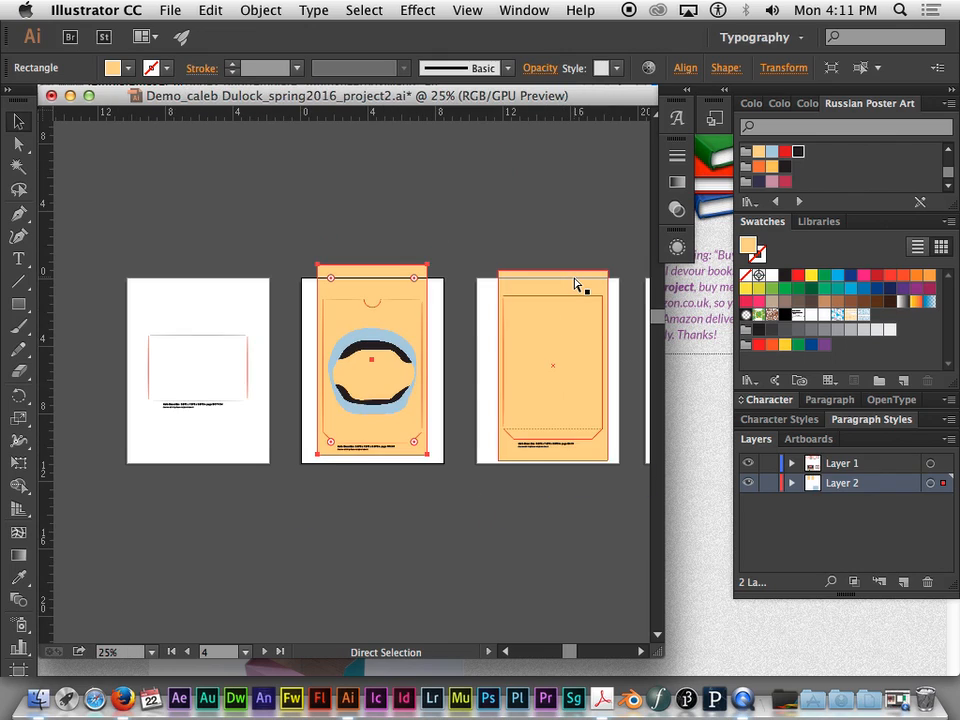
drag(470, 438, 362, 364)
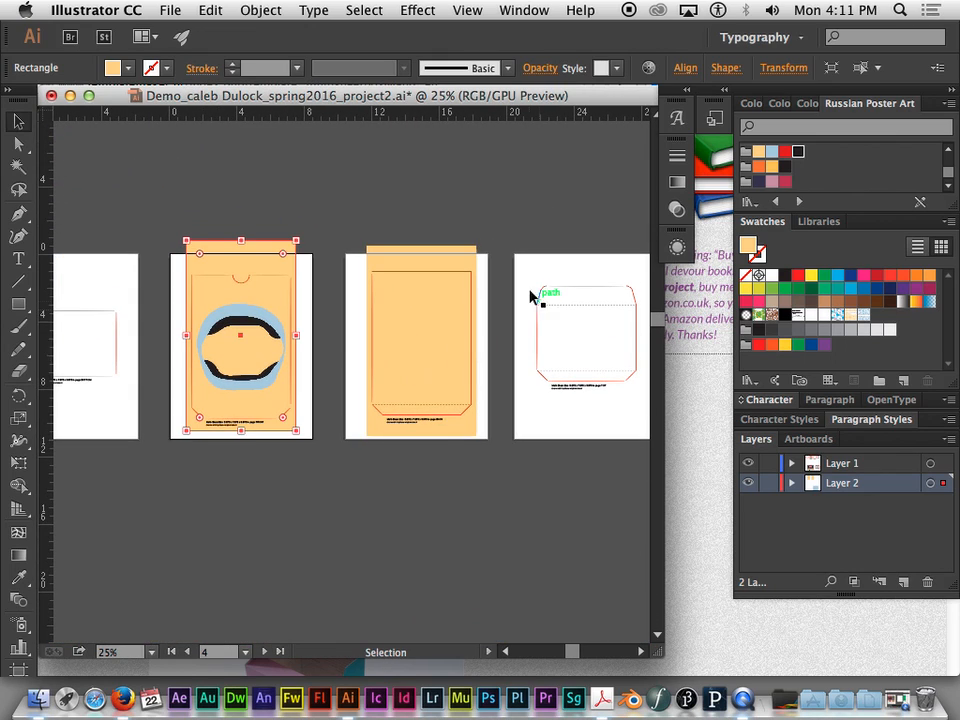
drag(311, 497, 350, 136)
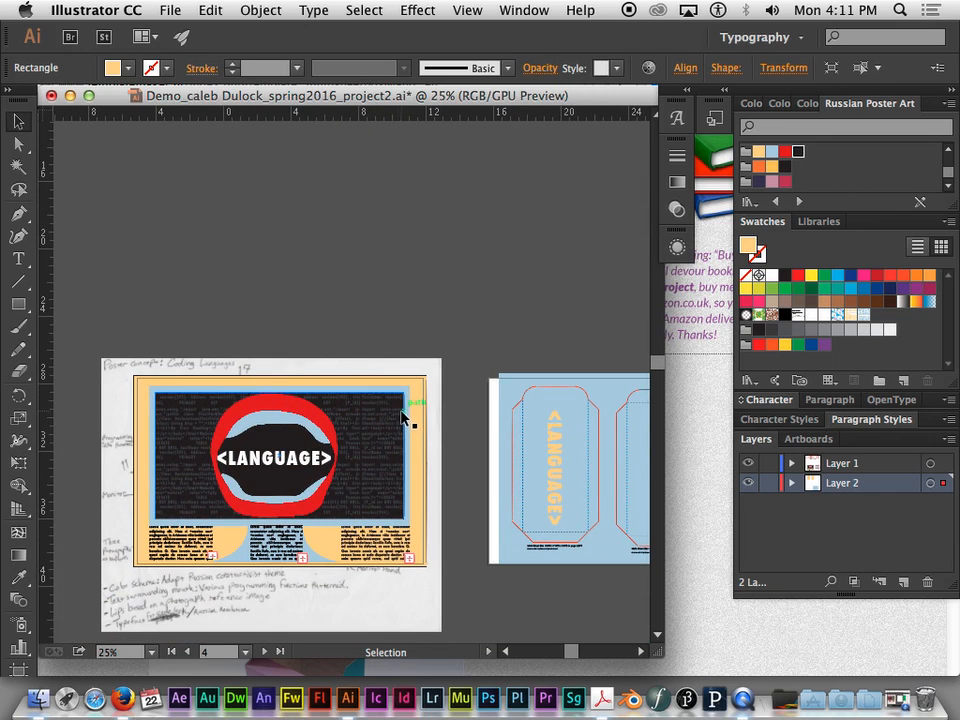
click(406, 413)
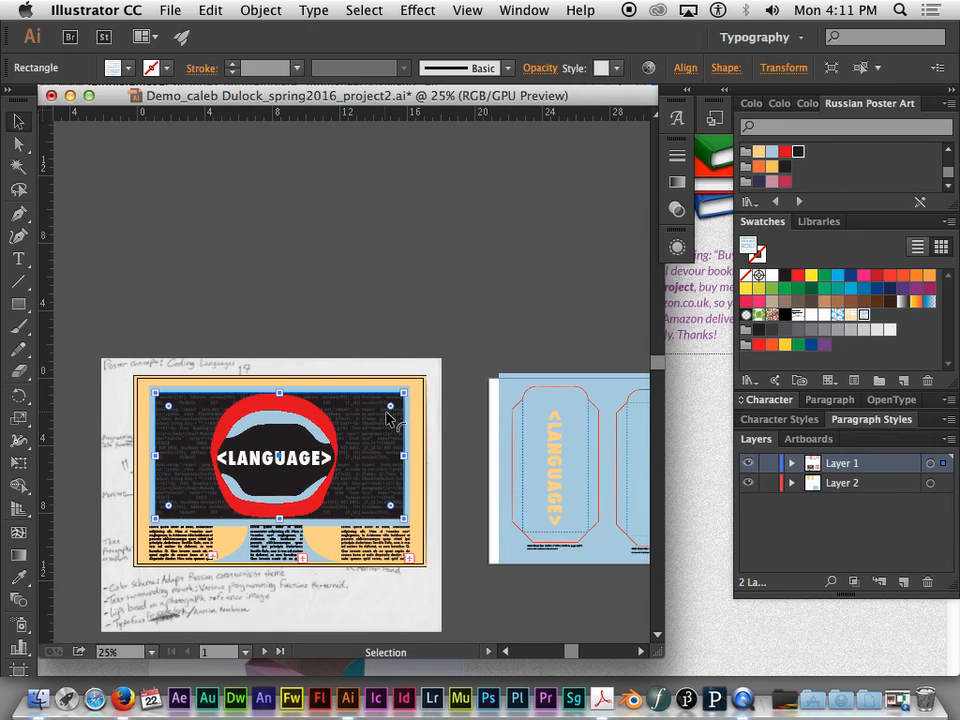
drag(388, 424, 400, 247)
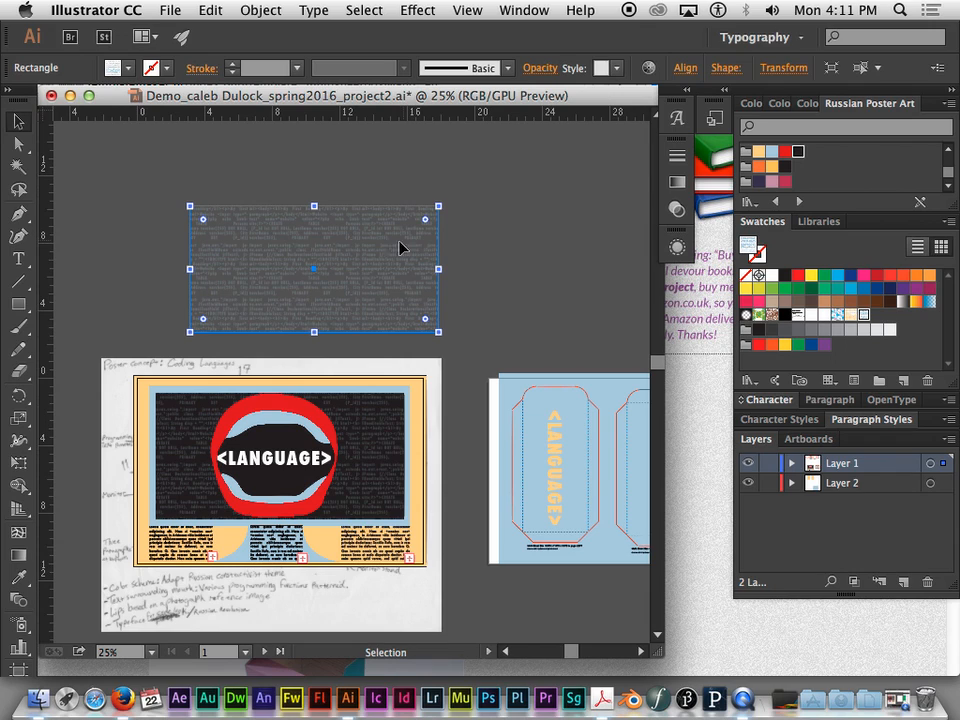
drag(377, 302, 401, 214)
drag(499, 210, 418, 375)
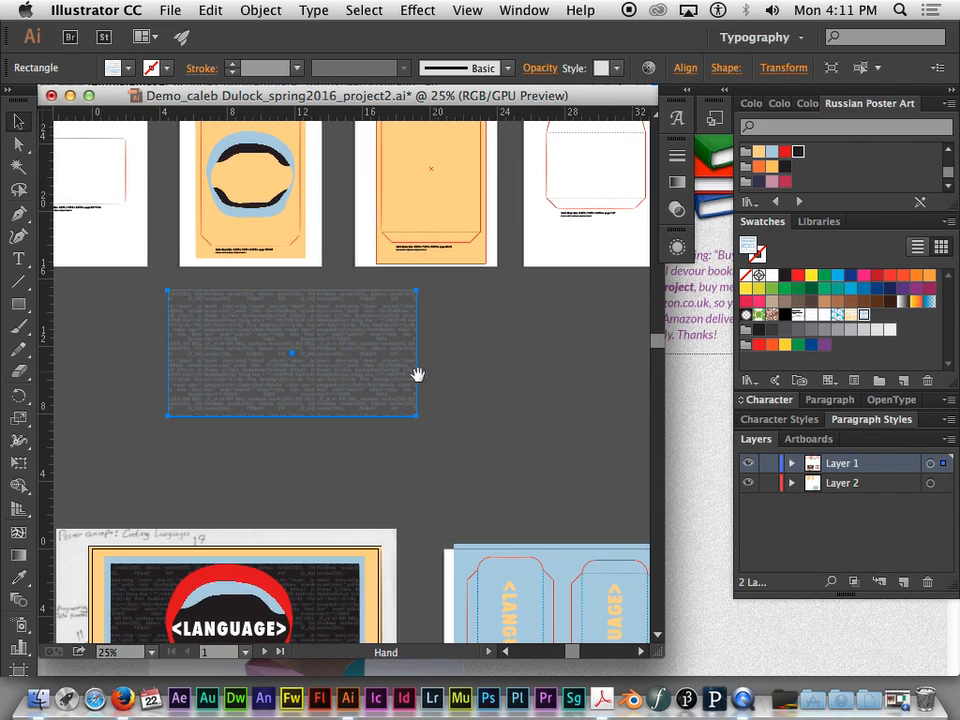
- Place the code-pattern rectangle over the BACK template and resize it to the width of the light orange background
drag(348, 368, 488, 182)
drag(474, 296, 424, 393)
drag(491, 200, 435, 189)
drag(257, 327, 325, 344)
key(super+equal)
key(super+equal)
key(super+equal)
key(super+equal)
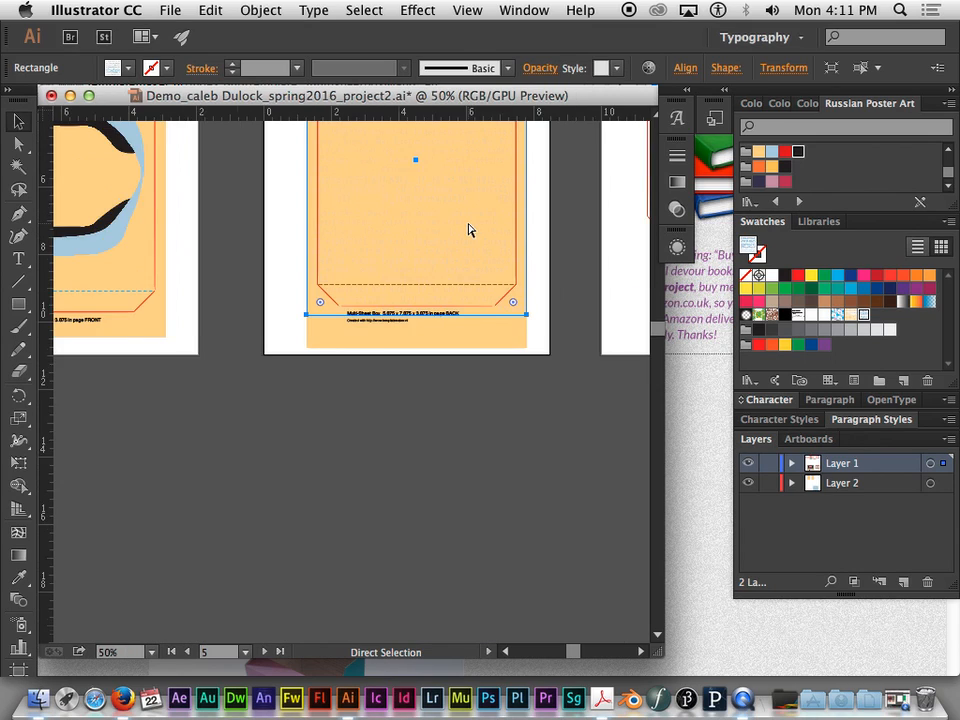
- Shift the code-pattern rectangle slightly upward over the BACK template
key(space)
drag(469, 220, 336, 502)
drag(444, 298, 425, 416)
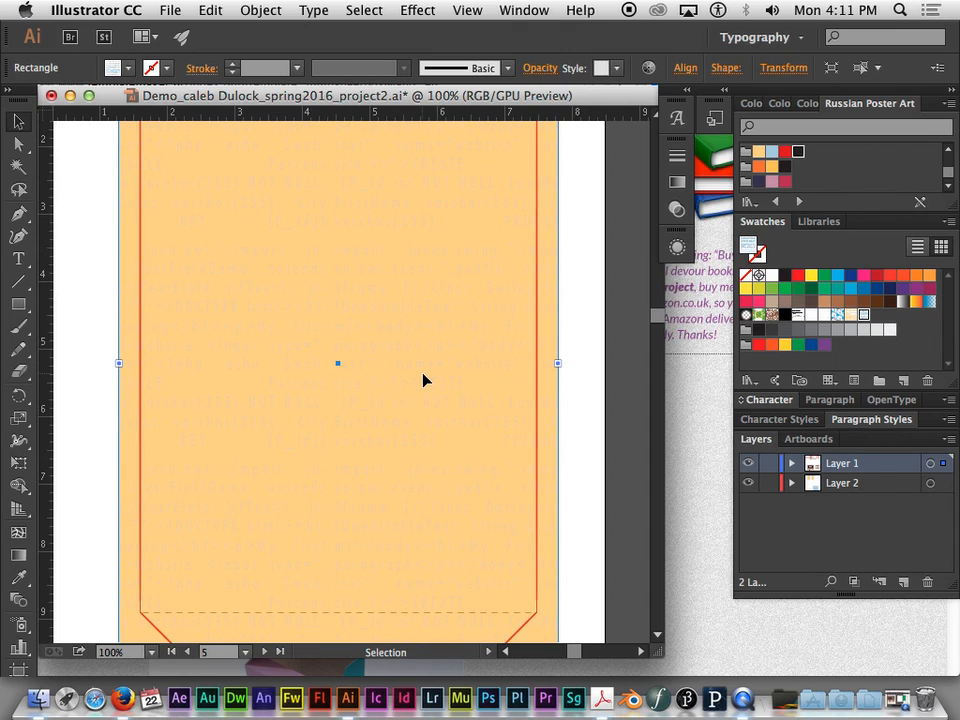
key(super+minus)
key(super+minus)
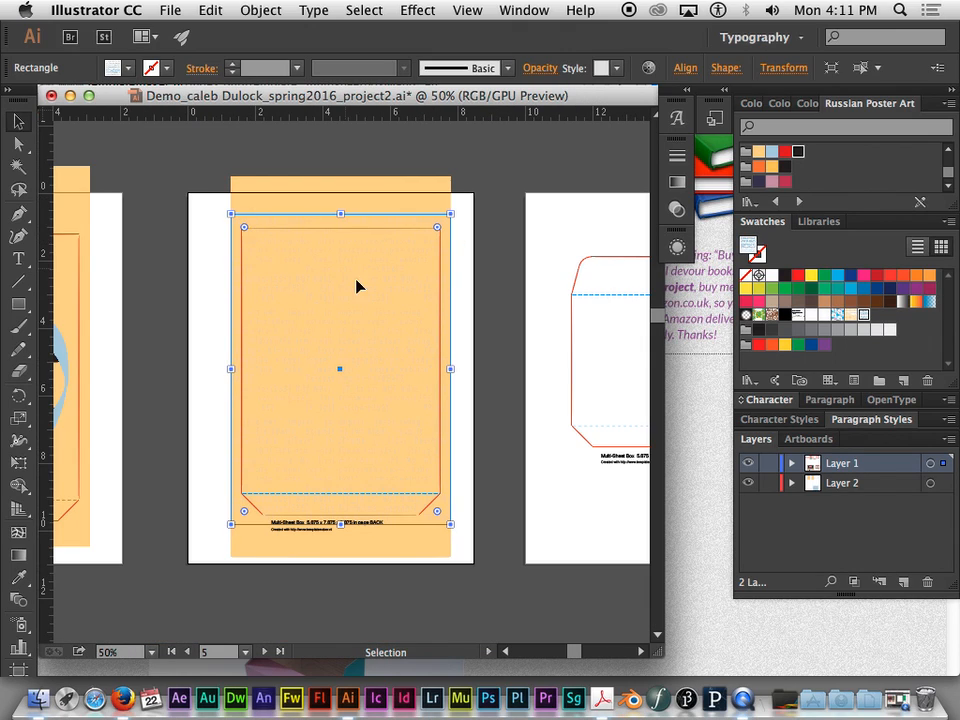
mouse_move(399, 258)
mouse_down()
mouse_move(375, 248)
mouse_move(389, 264)
mouse_up()
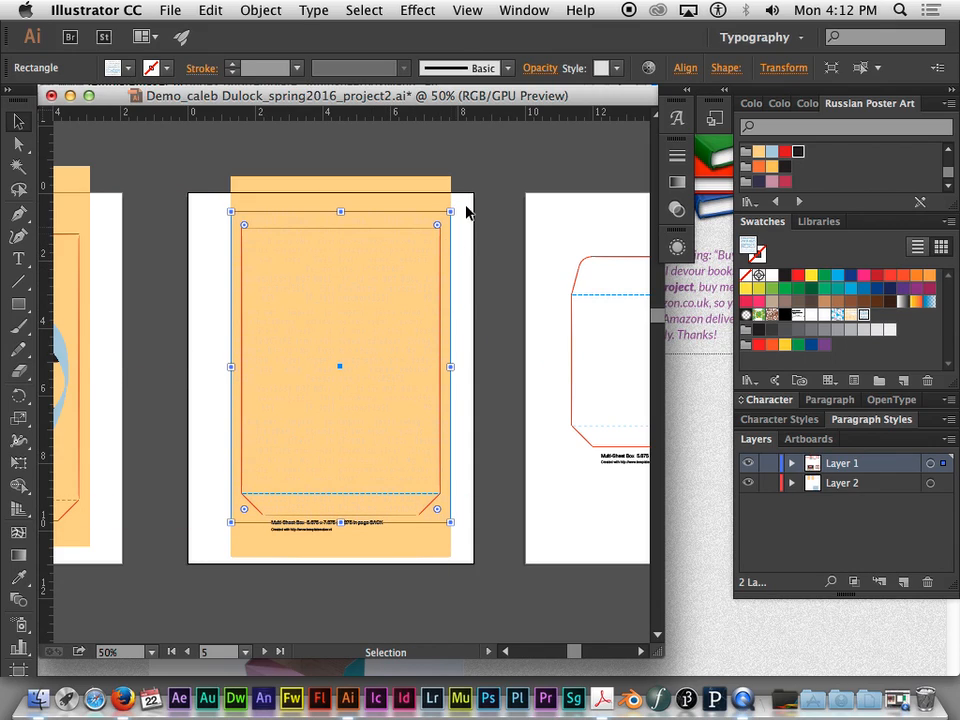
- Fill the code-pattern rectangle on the BACK panel with the light blue Russian Poster Art swatch
click(469, 210)
click(407, 259)
click(784, 152)
click(772, 152)
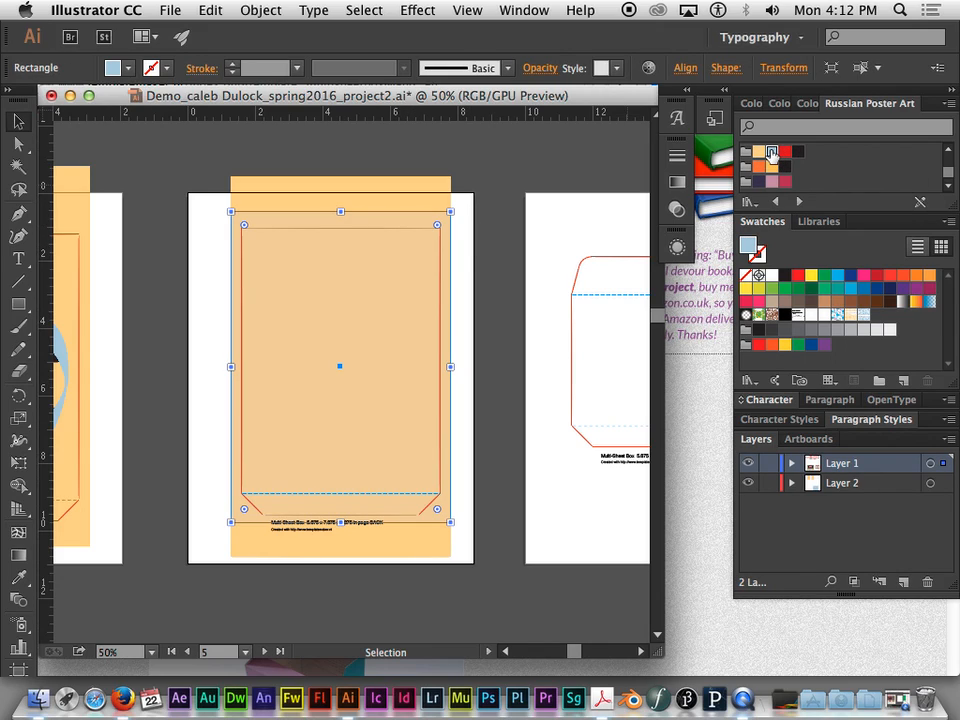
- Fill the pattern rectangle on the BACK panel with the "text pattern" swatch
click(760, 153)
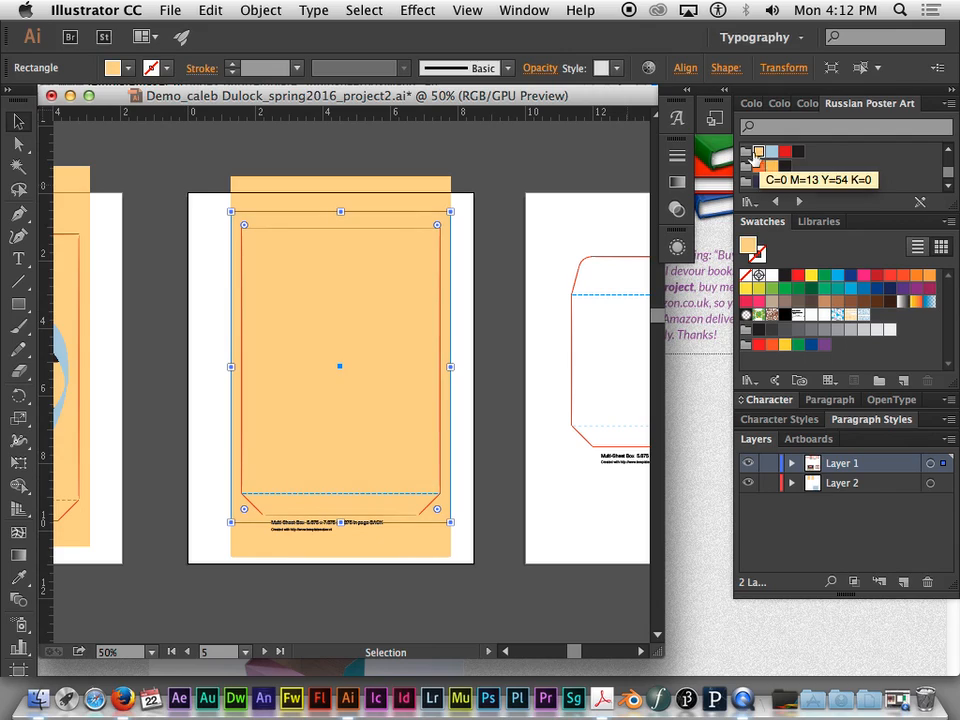
click(469, 247)
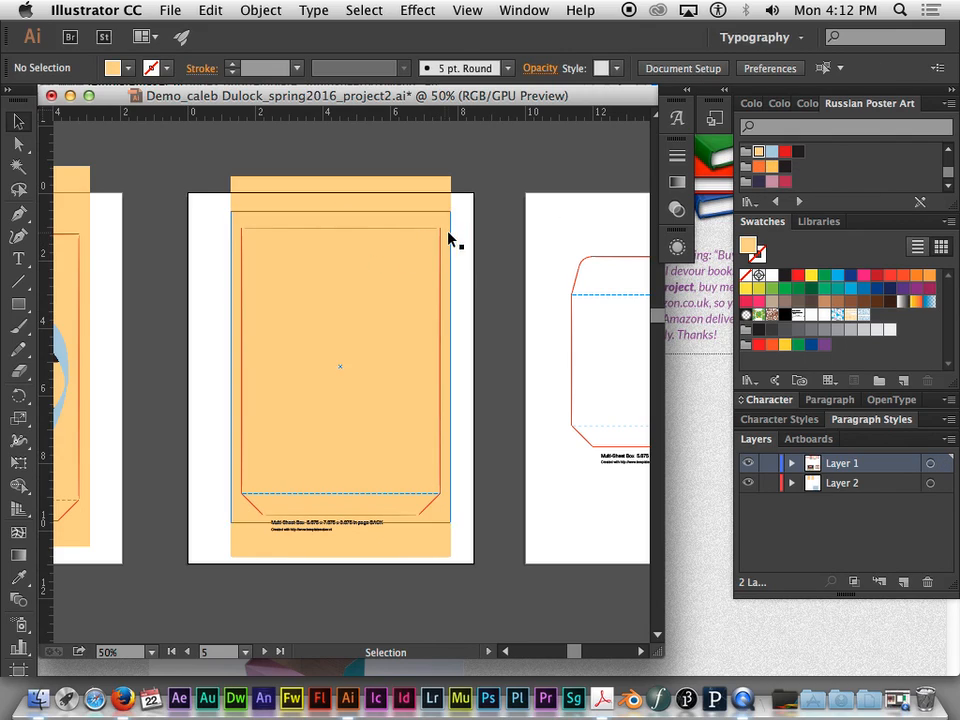
click(451, 237)
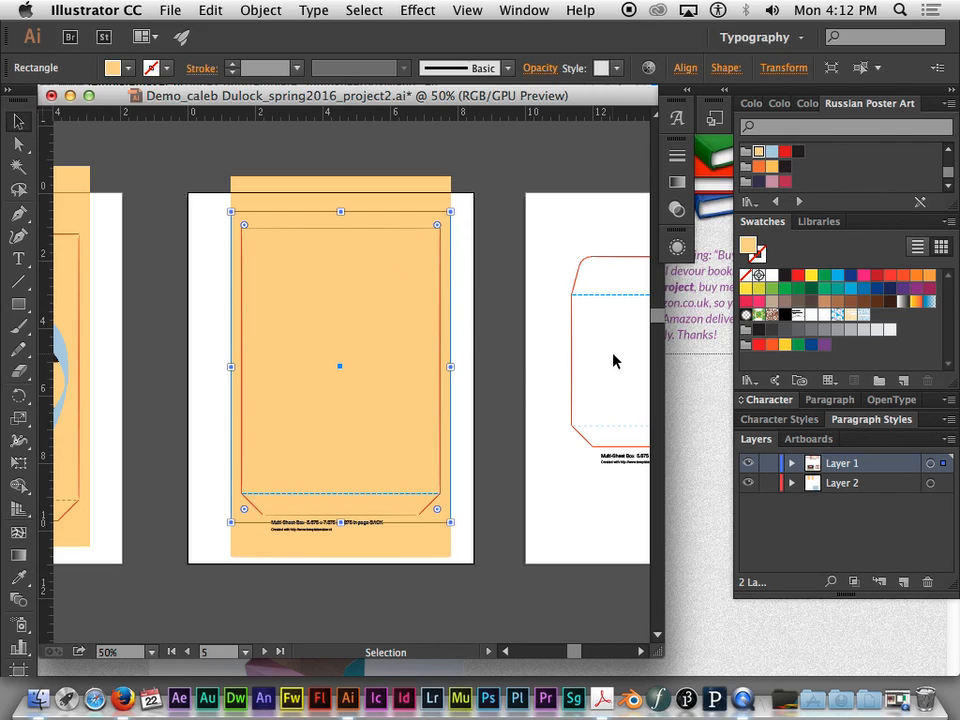
click(864, 316)
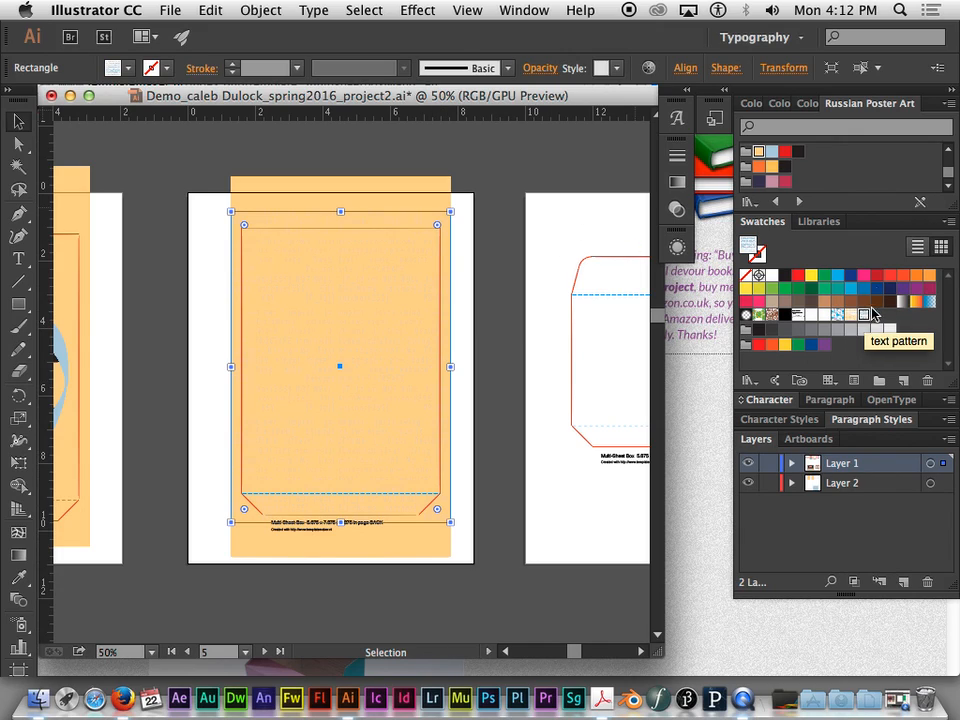
- Fill the large background rectangle of the BACK panel with the near-black Russian Poster Art swatch
click(449, 183)
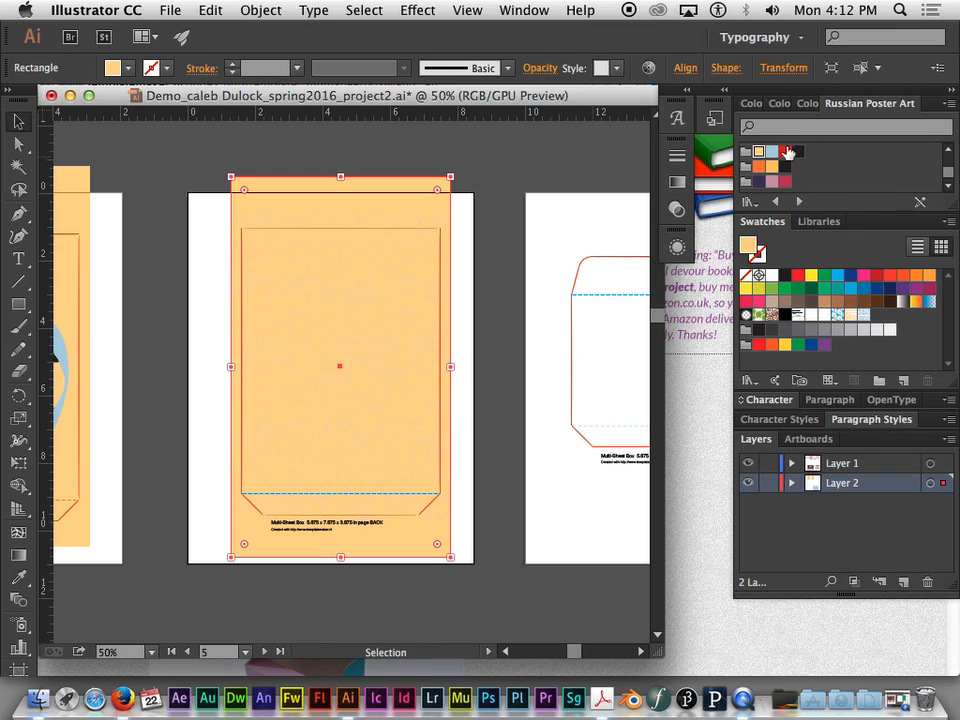
click(772, 152)
click(785, 151)
click(798, 152)
click(487, 197)
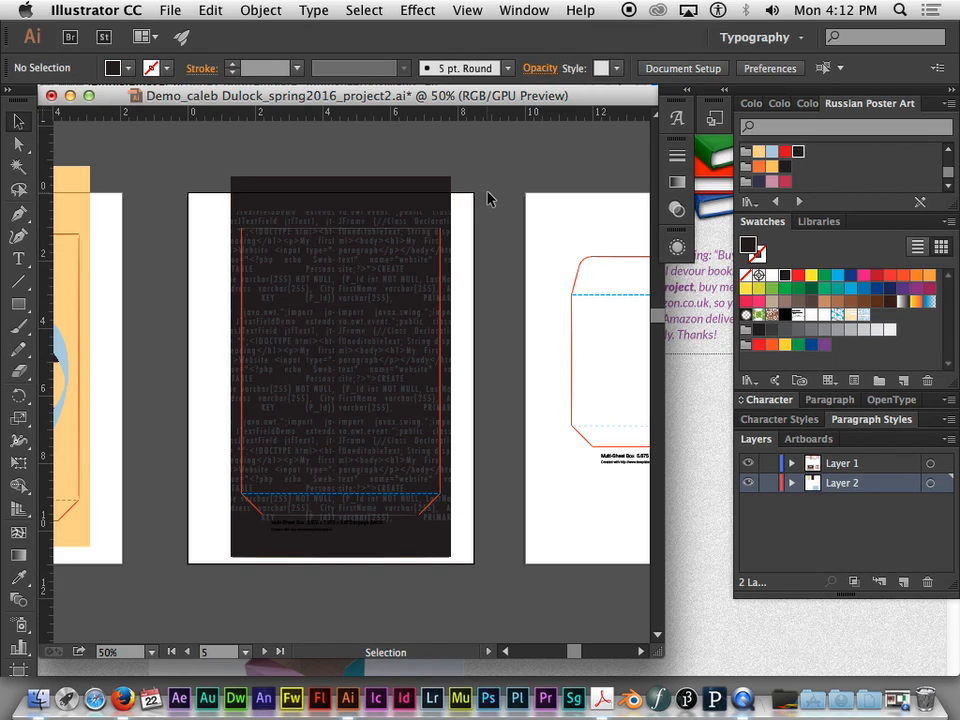
- Duplicate the near-black background rectangle from the BACK panel onto the artboard before the FRONT panel
key(super+minus)
key(super+minus)
drag(486, 201, 442, 162)
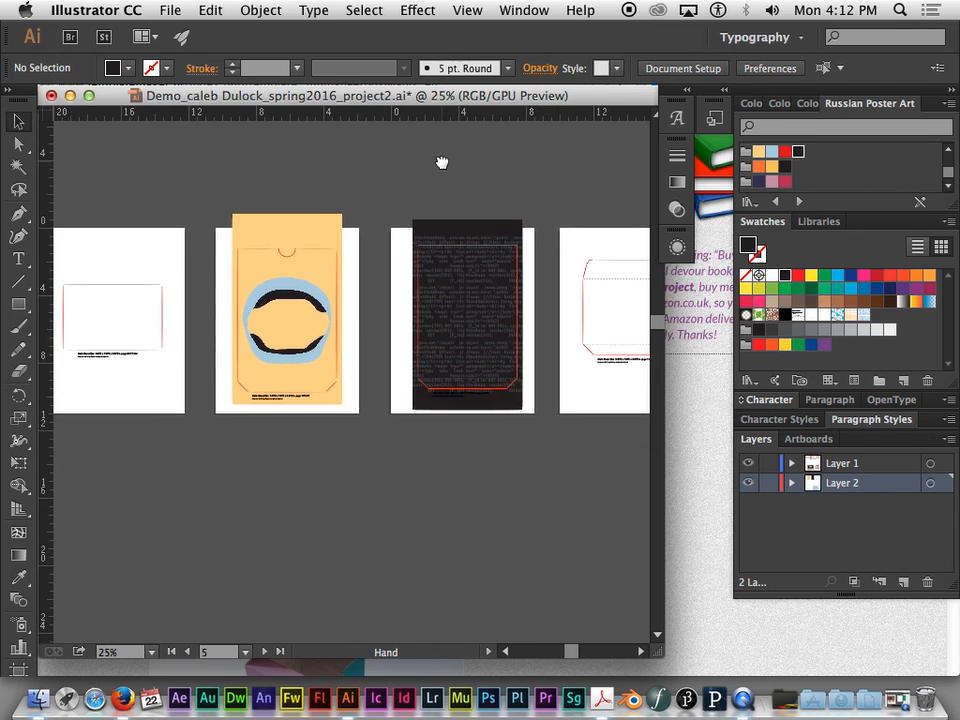
click(505, 231)
drag(508, 232, 134, 229)
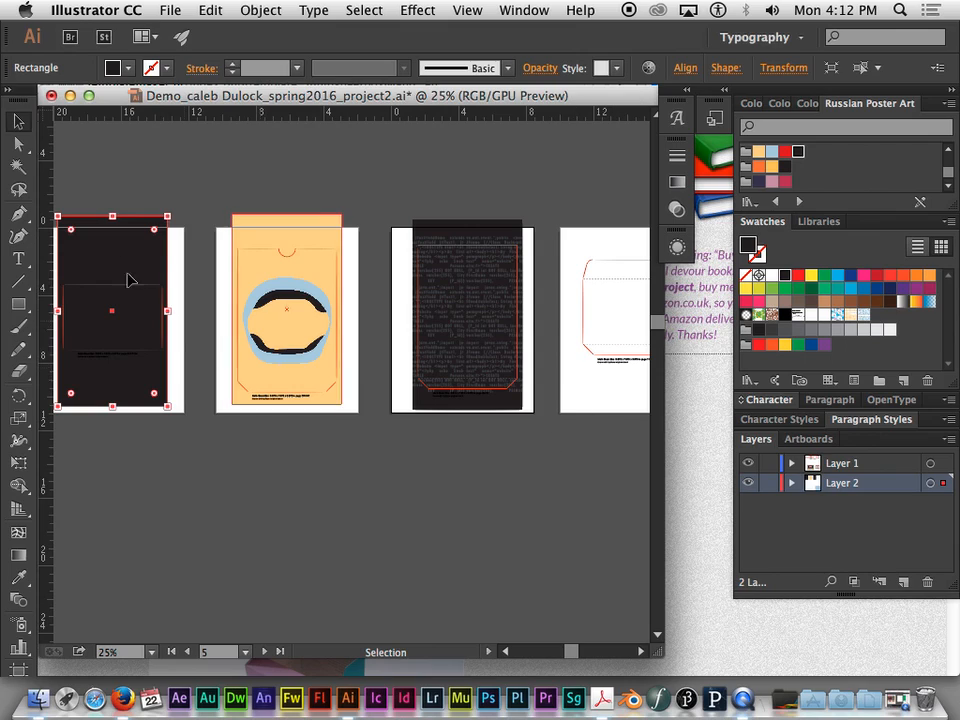
- Duplicate the code-pattern rectangle from the BACK panel onto the FRONT panel
click(462, 266)
drag(466, 267, 280, 270)
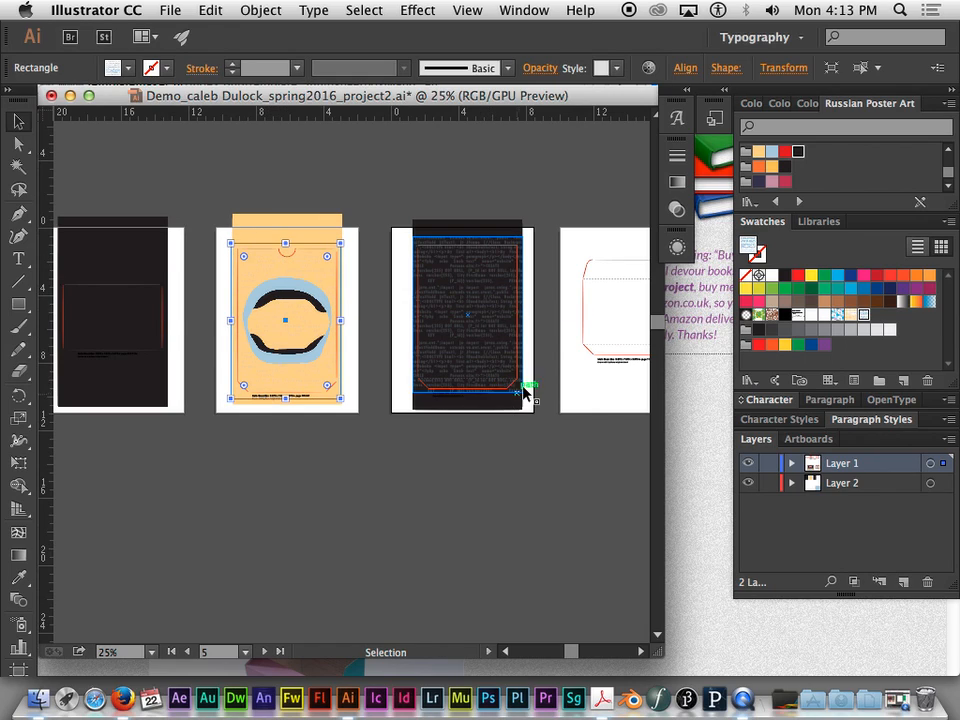
drag(523, 424, 439, 396)
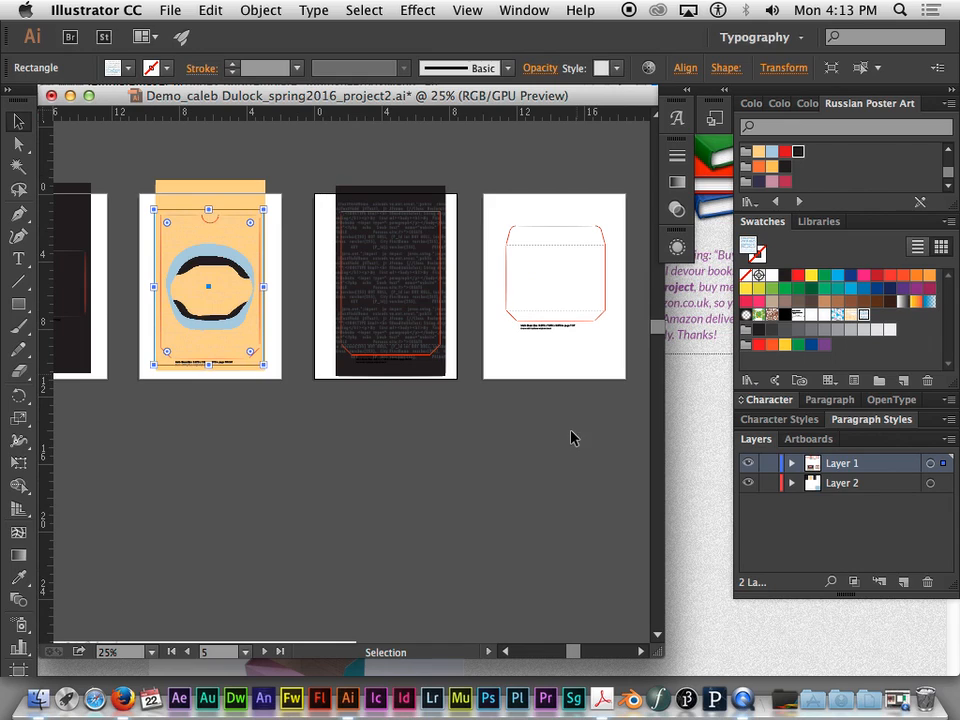
- Check the poster artwork, then switch to Finder and preview Demo Sketch.pdf in the Assets folder for the slogan wording
key(super+minus)
drag(471, 476, 440, 395)
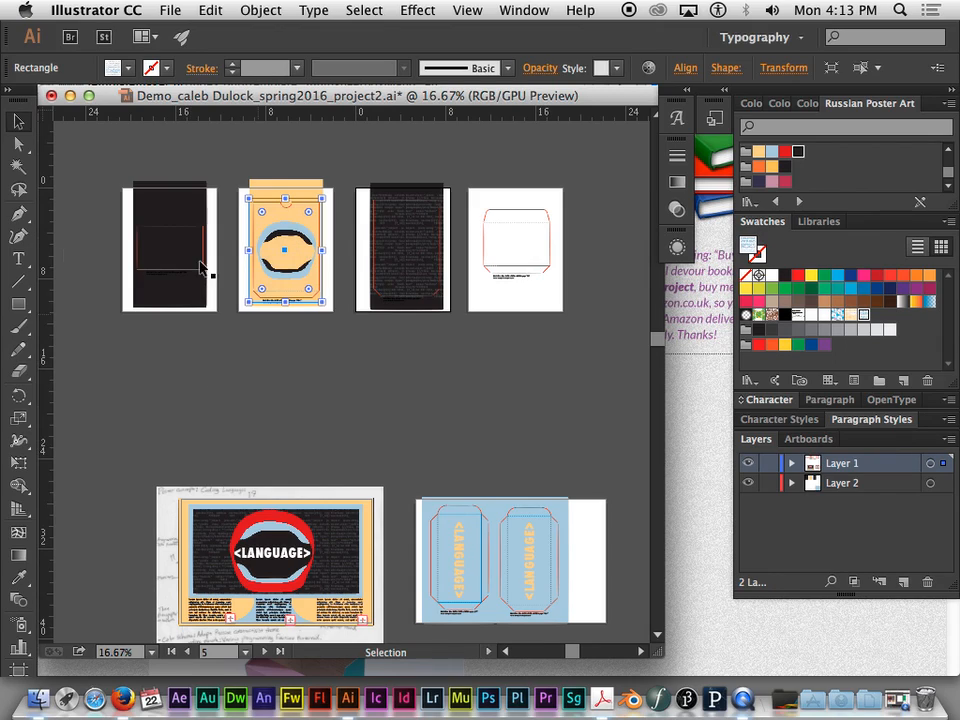
key(super+equal)
key(super+equal)
drag(253, 497, 400, 105)
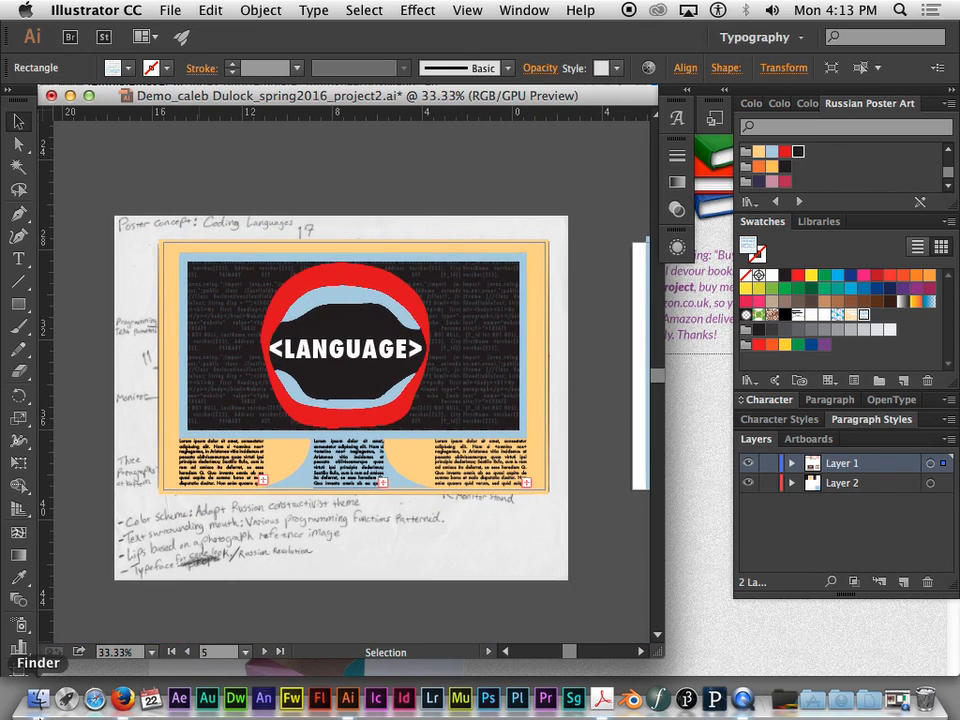
click(38, 699)
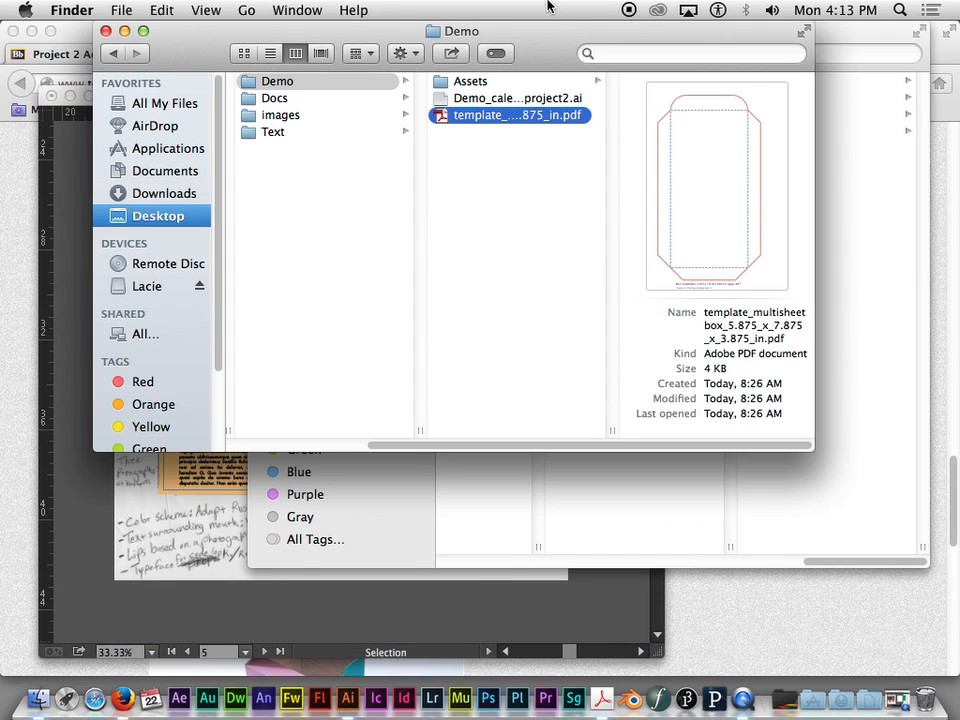
click(472, 97)
click(470, 81)
click(683, 80)
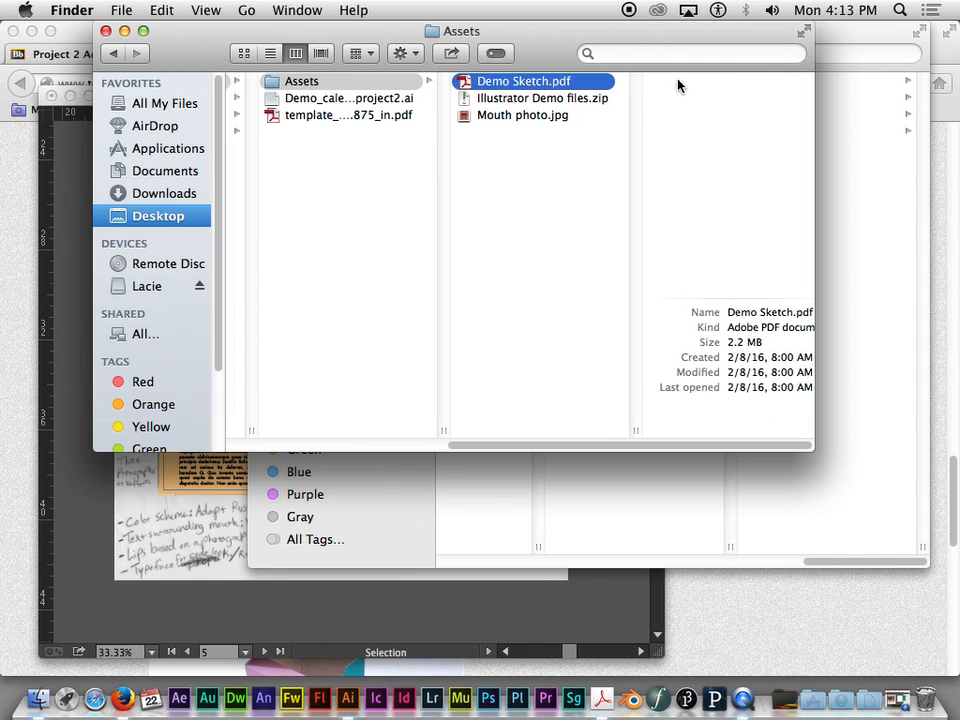
key(space)
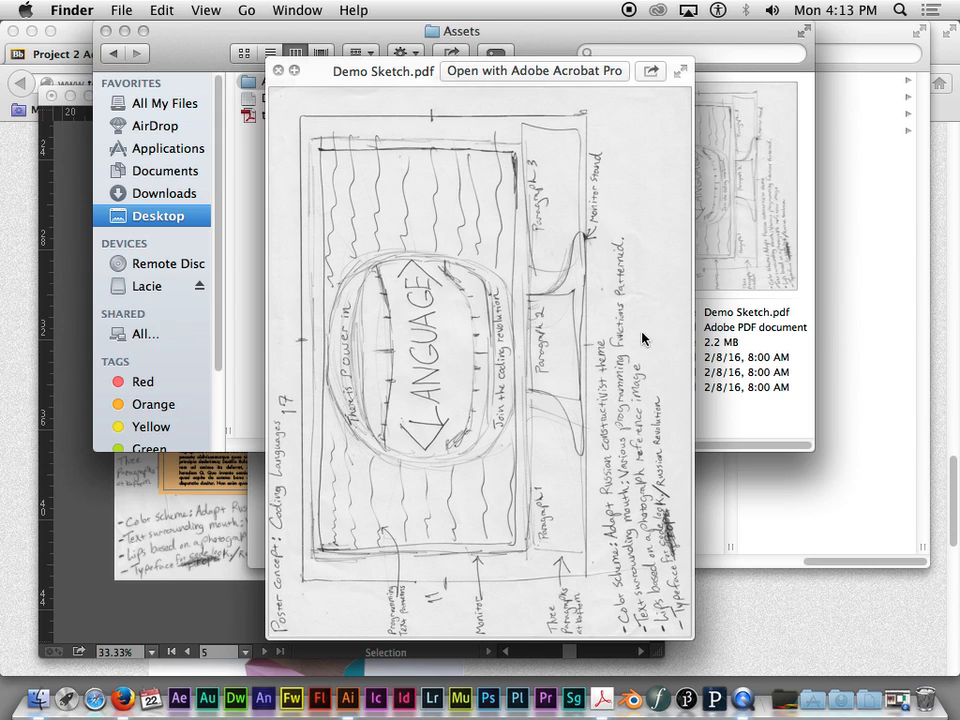
- Switch back to Illustrator and create an area text box just below the FRONT artboard, about as wide as the panel
click(70, 305)
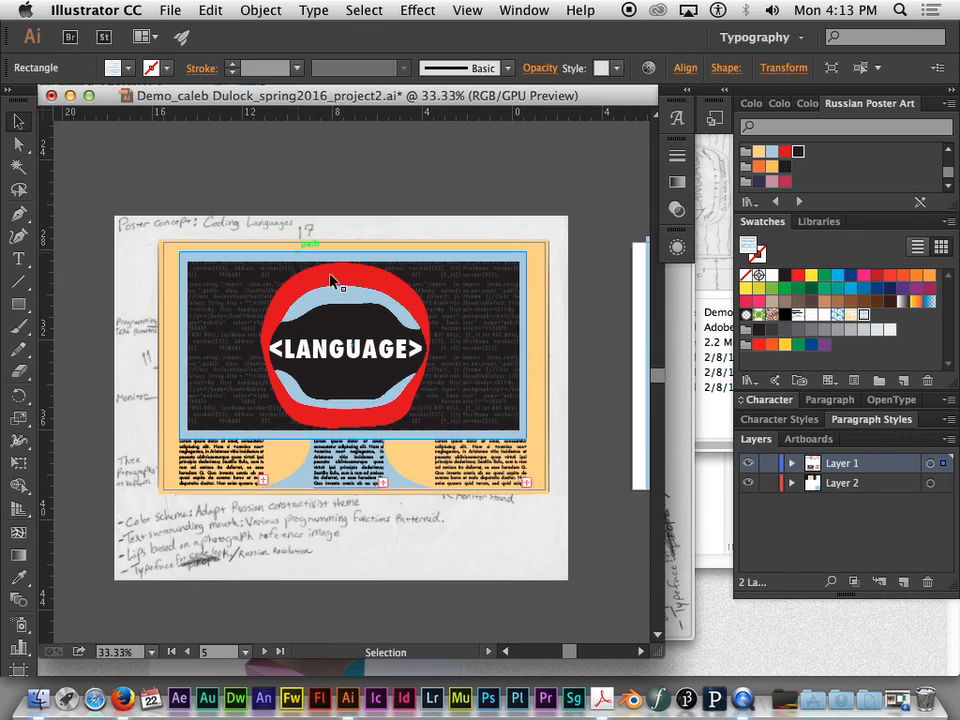
click(423, 346)
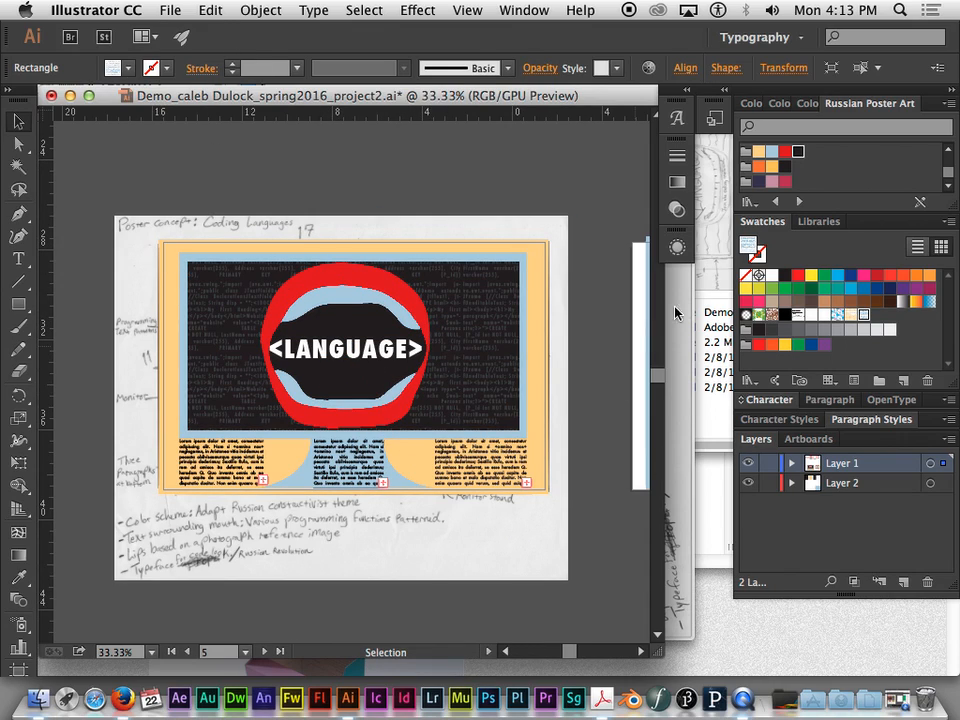
key(space)
drag(534, 364, 231, 418)
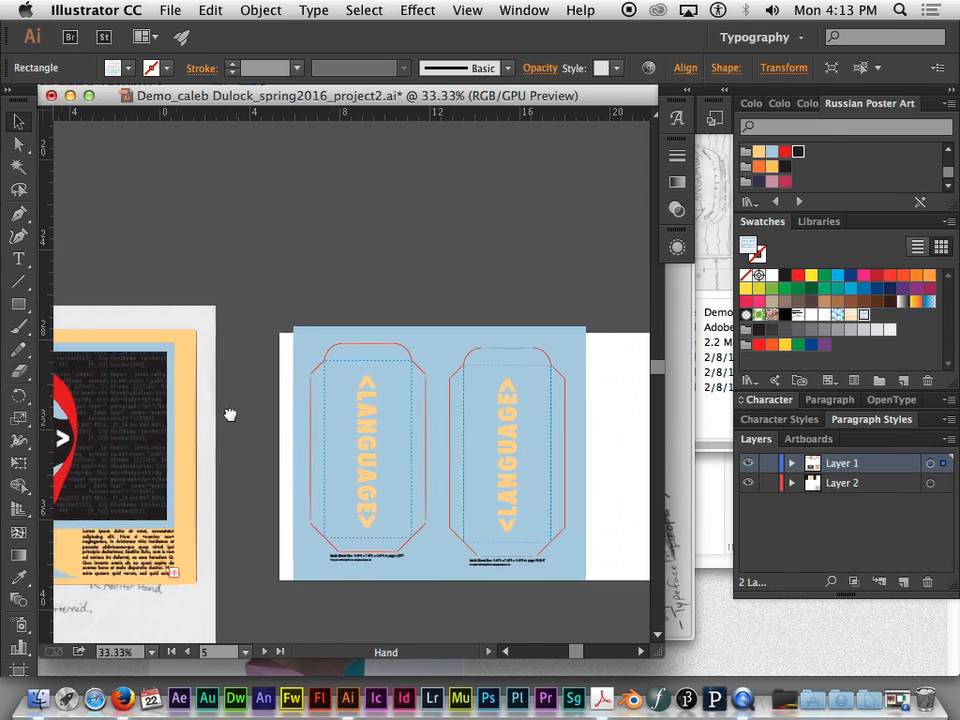
drag(385, 284, 450, 466)
drag(338, 268, 414, 542)
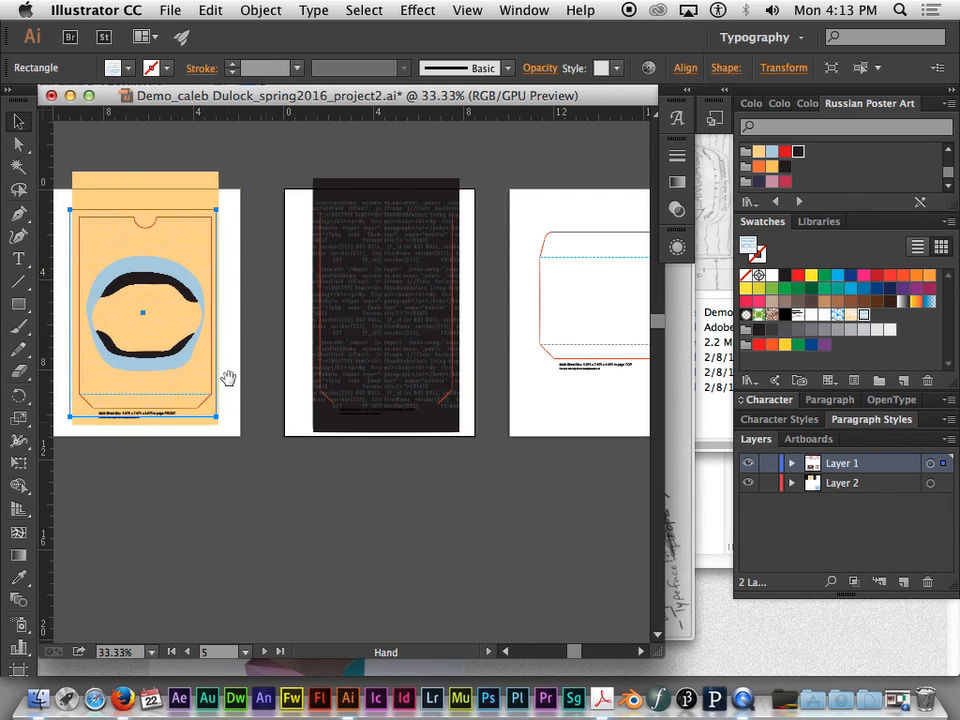
click(18, 258)
drag(83, 444, 220, 483)
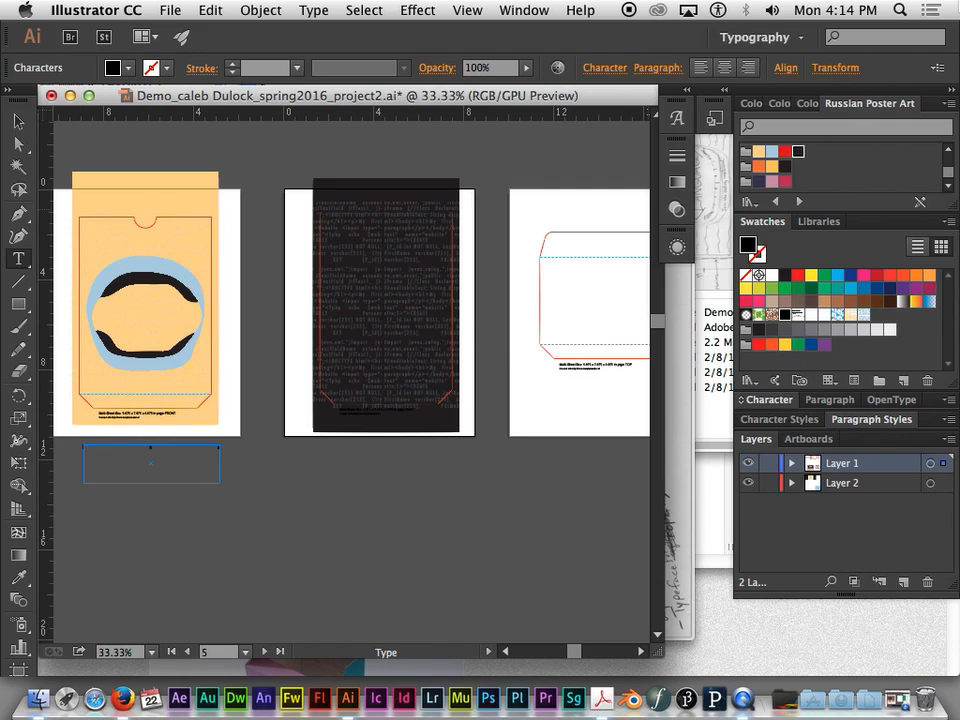
- Set the tracking of all the text in the new text box to 0
key(super+a)
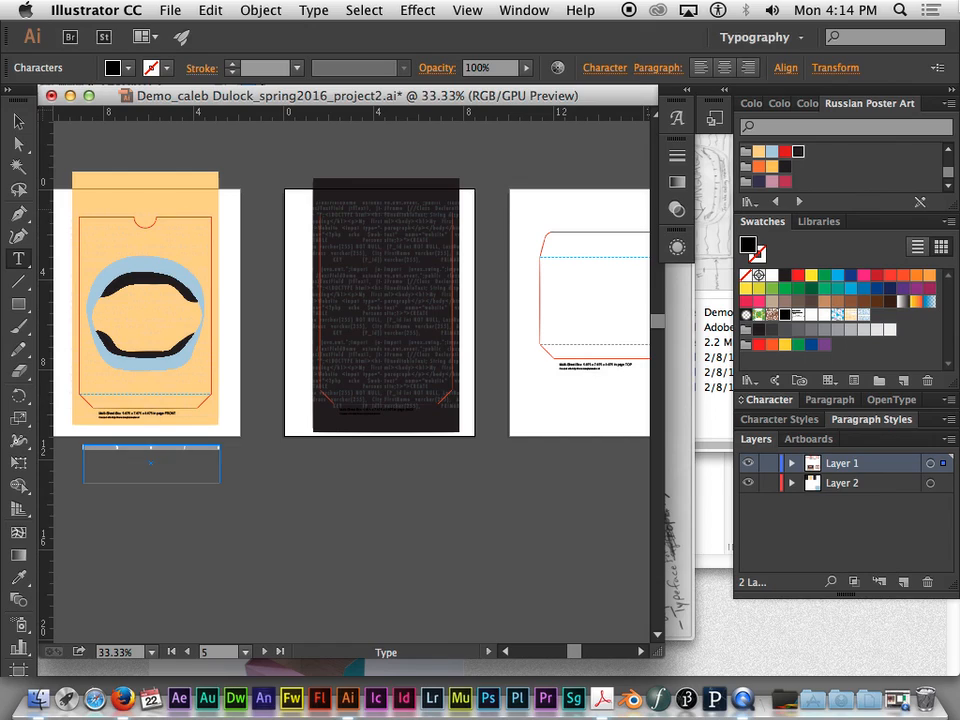
click(769, 399)
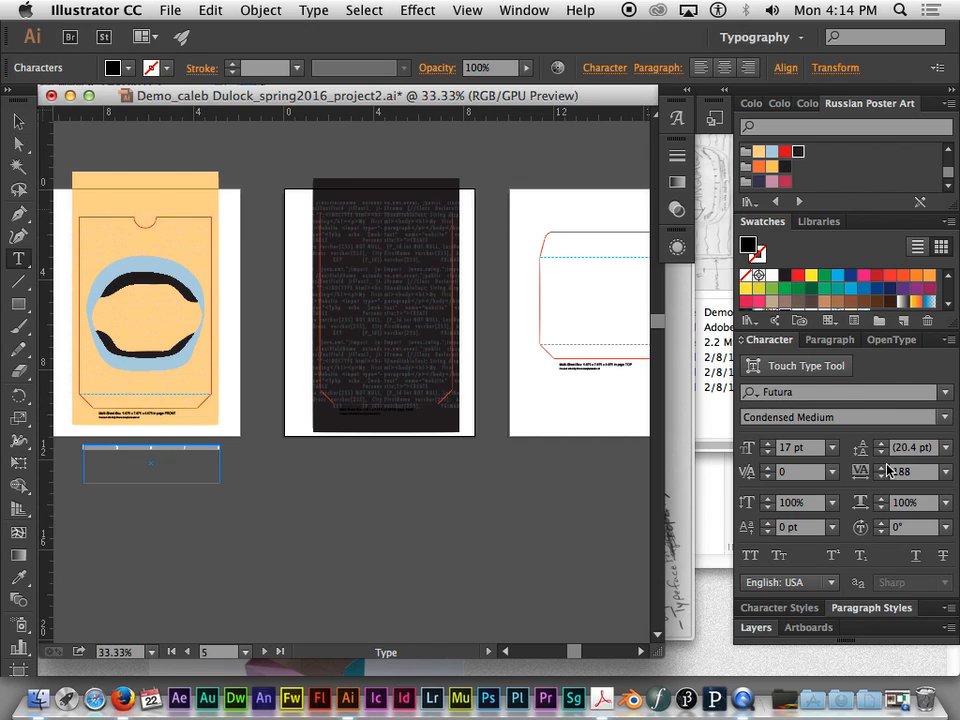
click(943, 449)
click(921, 111)
click(945, 471)
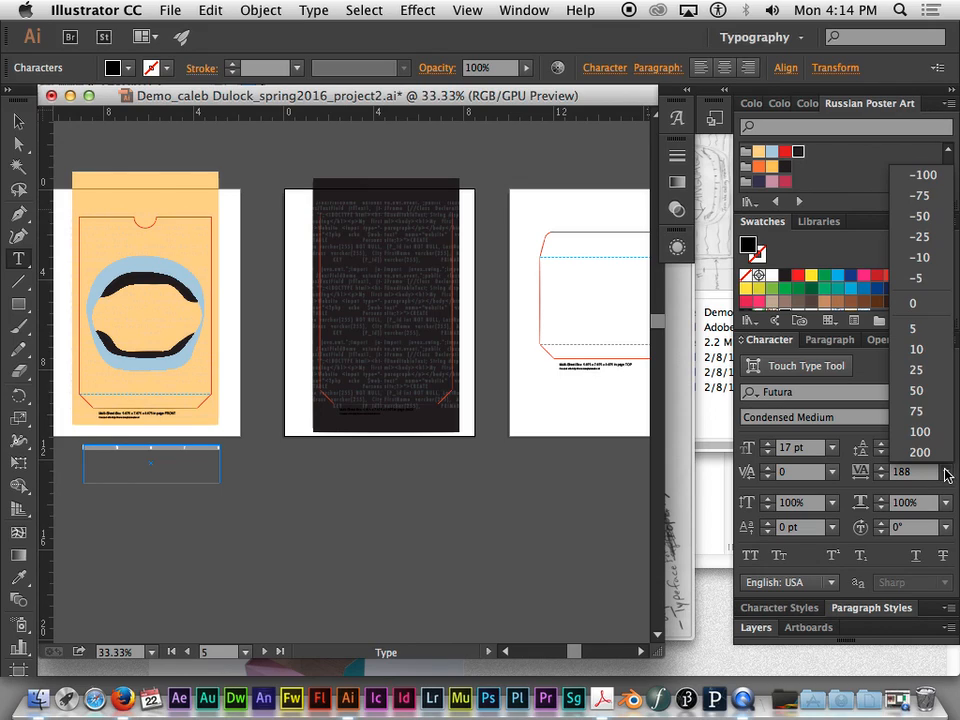
click(917, 303)
- Replace the placeholder text with the sample text "asdf" and left-align it
text(asdf)
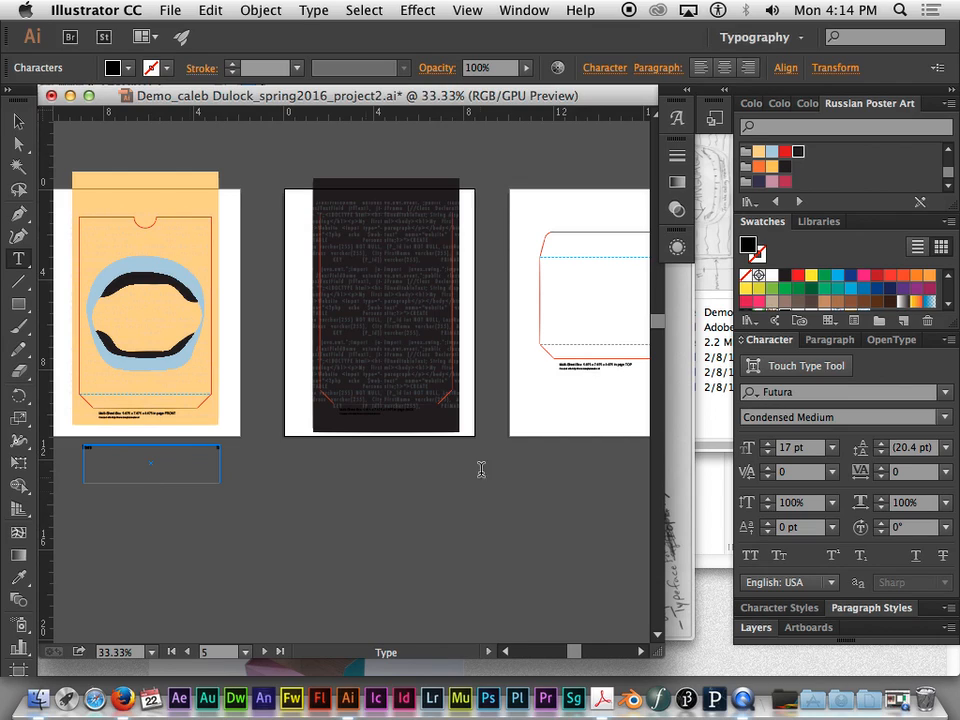
click(825, 340)
click(752, 366)
click(763, 340)
- Enlarge the text to 64 pt and enter "There is Power" in the text box
scroll(216, 456, left, 3)
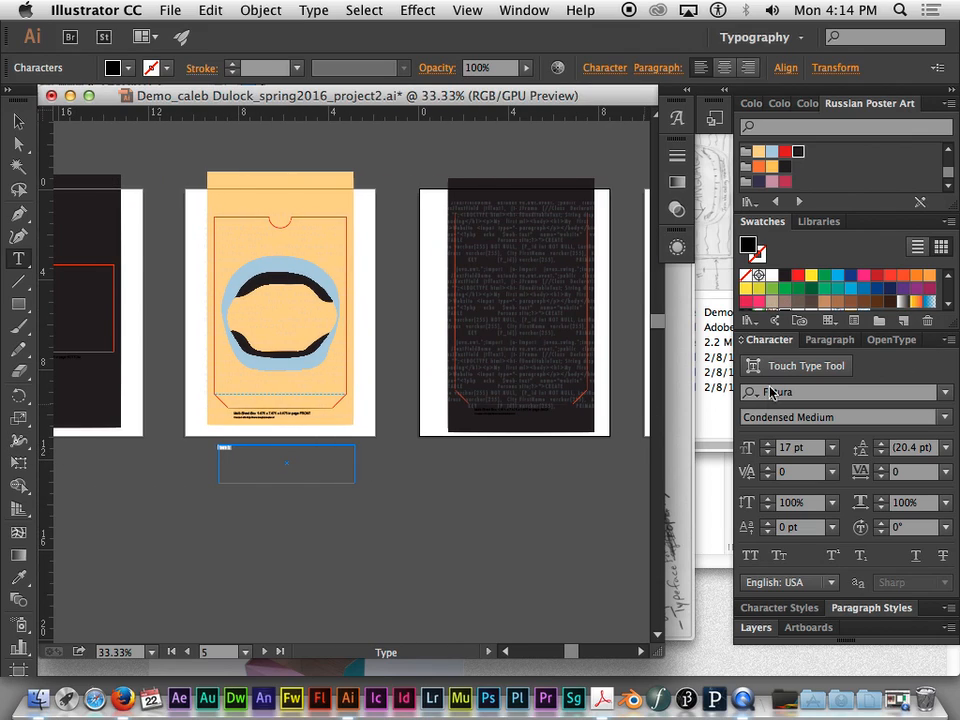
click(767, 445)
click(767, 445)
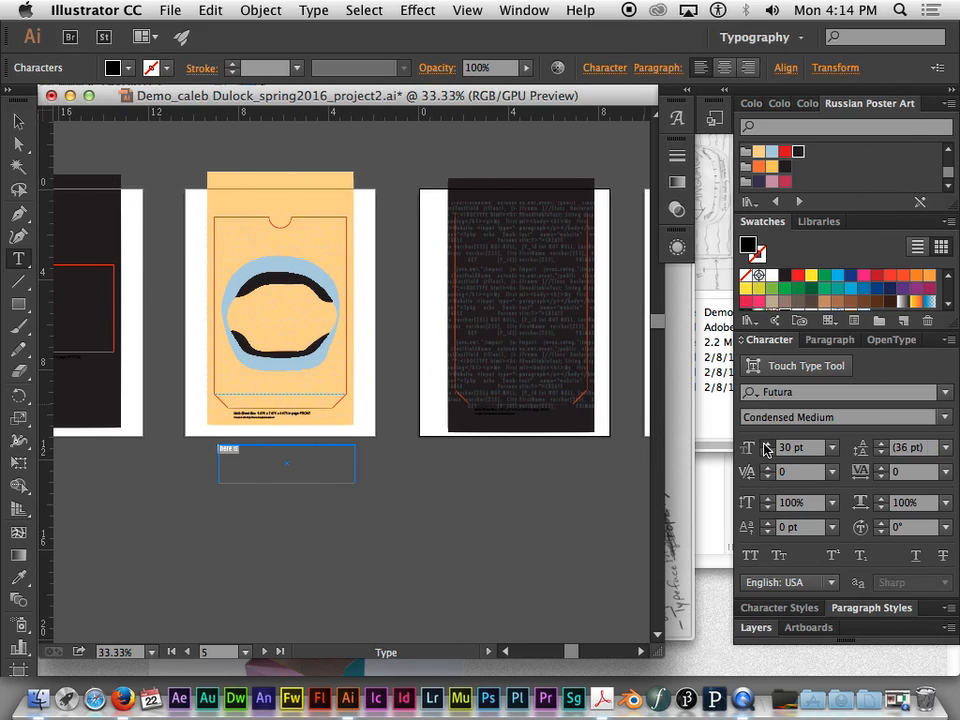
click(328, 452)
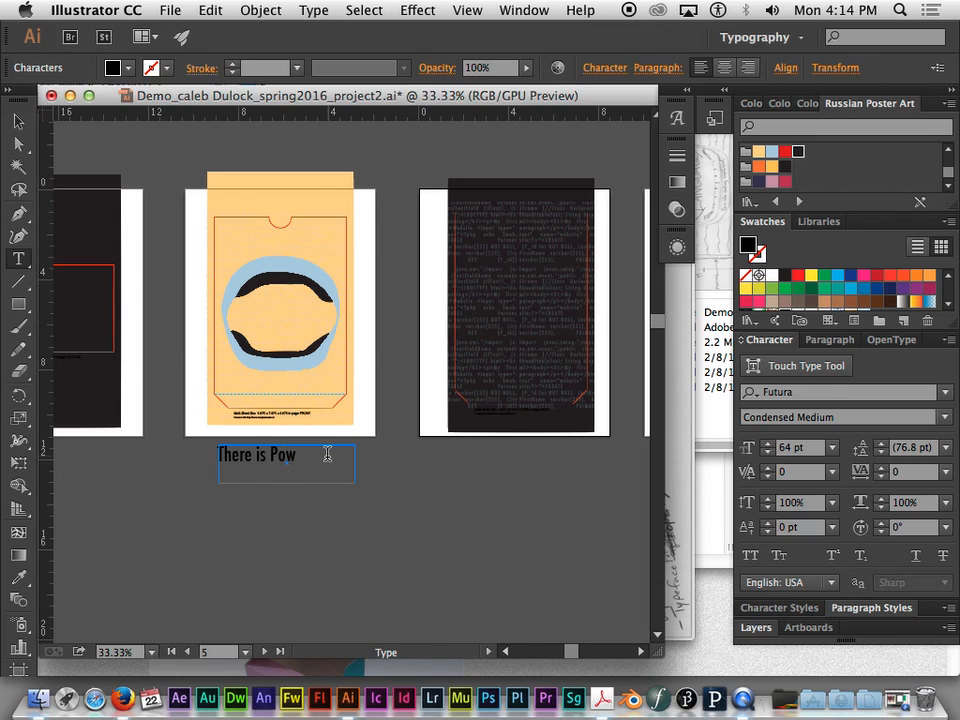
- Move the "There is Power" text between the lips on the FRONT panel and fill it with the red Russian Poster Art swatch
click(18, 121)
drag(296, 457, 318, 318)
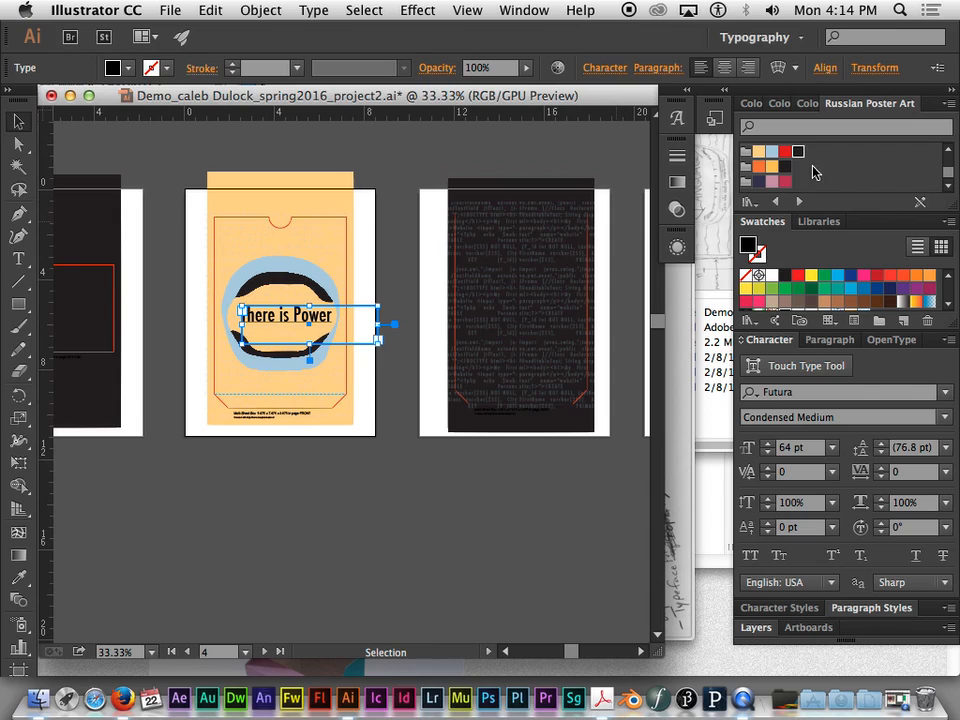
click(785, 151)
click(380, 163)
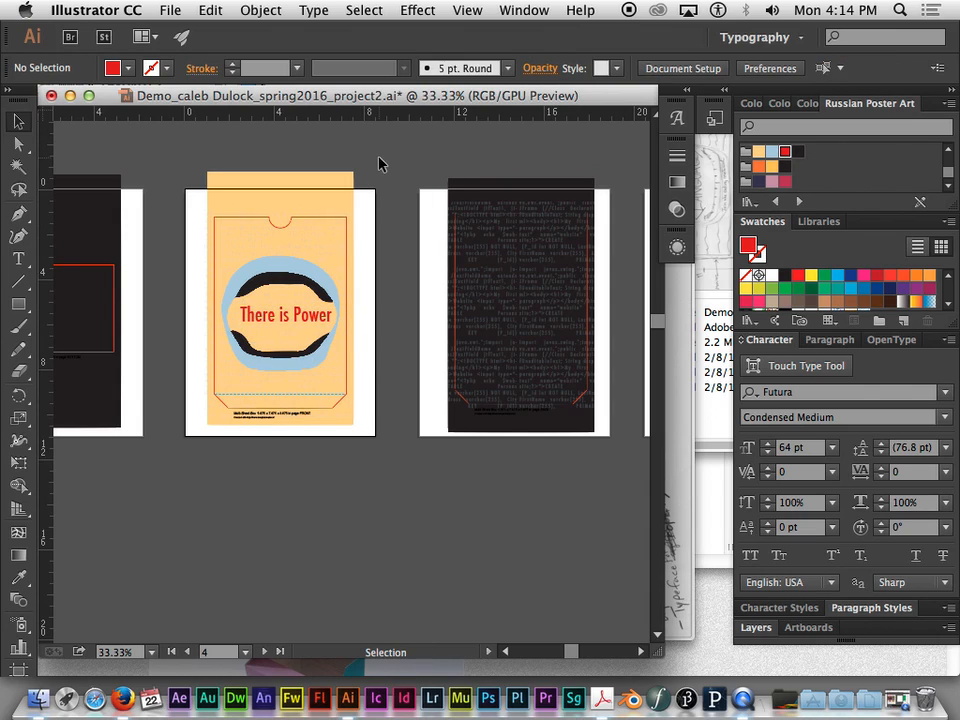
- Nudge the "There is Power" text slightly left to centre it within the mouth on the FRONT panel
click(321, 315)
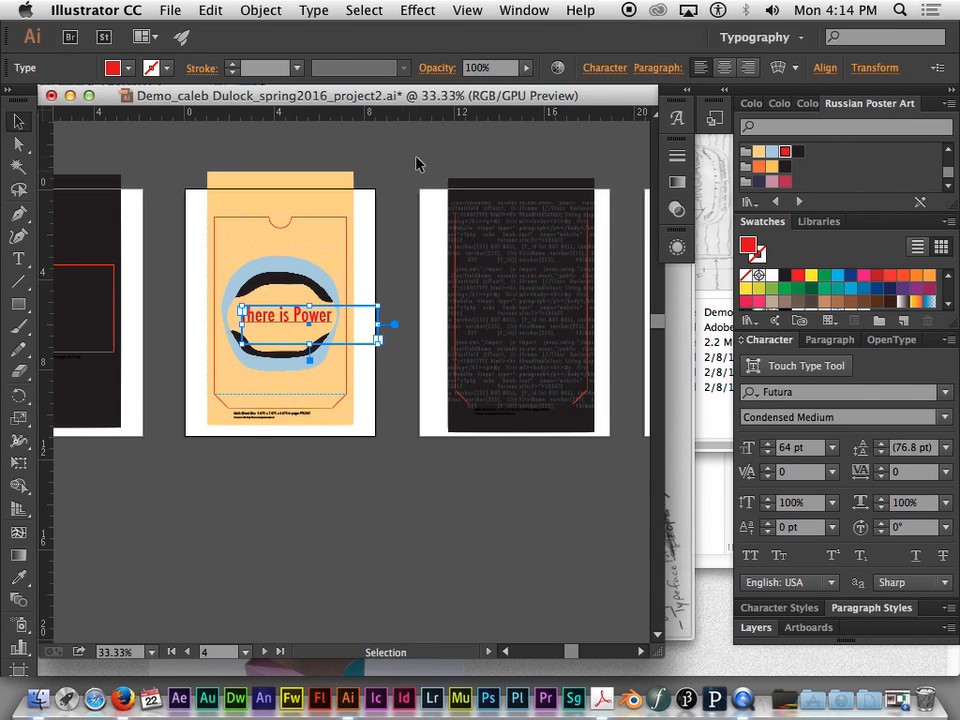
key(Left)
key(Left)
key(Left)
key(Left)
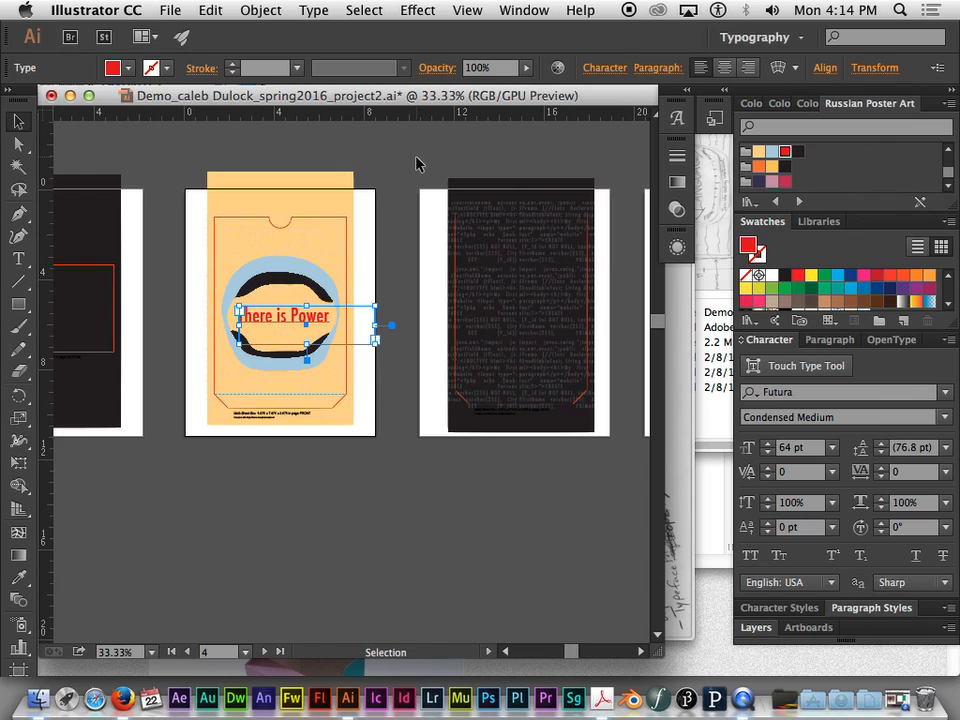
click(455, 152)
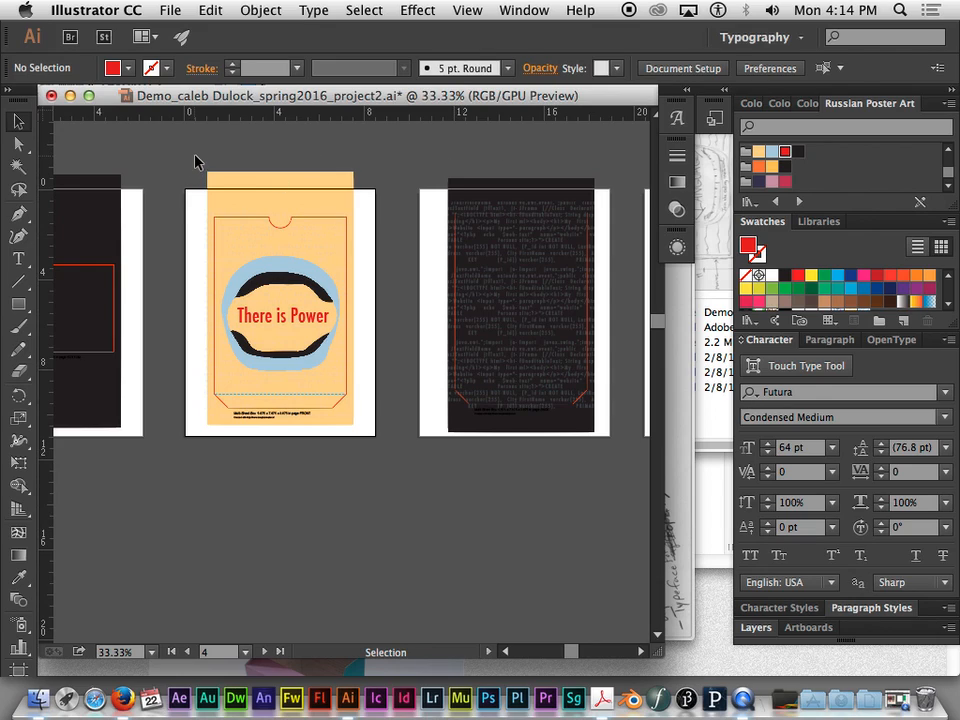
- Group all the FRONT panel artwork, including the background, template outline, lips and text
drag(205, 219, 358, 447)
key(super+equal)
key(super+equal)
drag(296, 220, 390, 345)
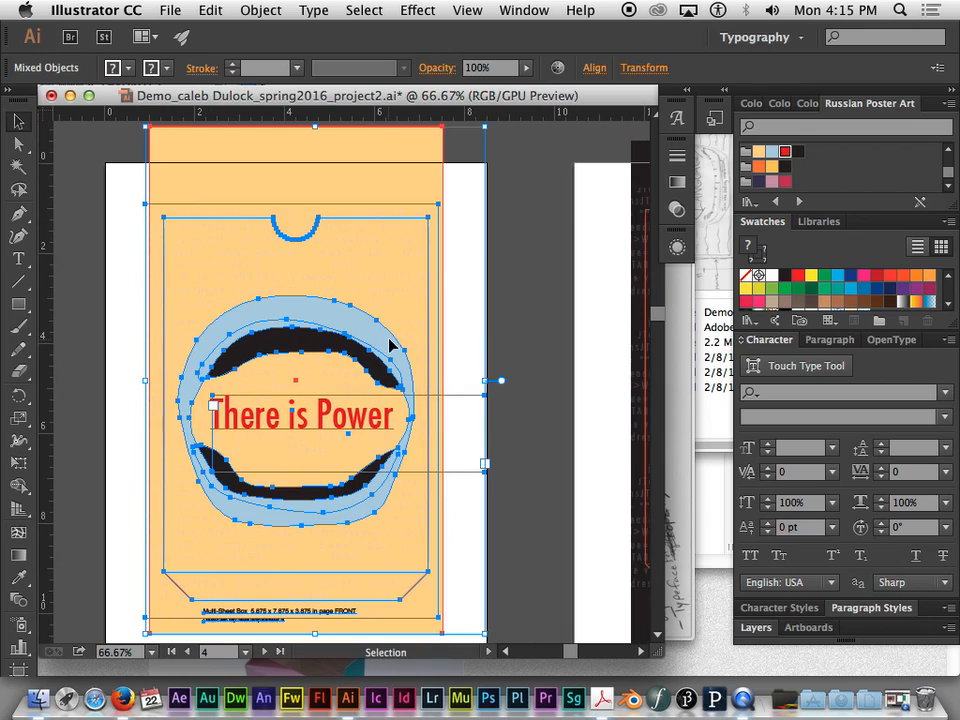
right_click(332, 317)
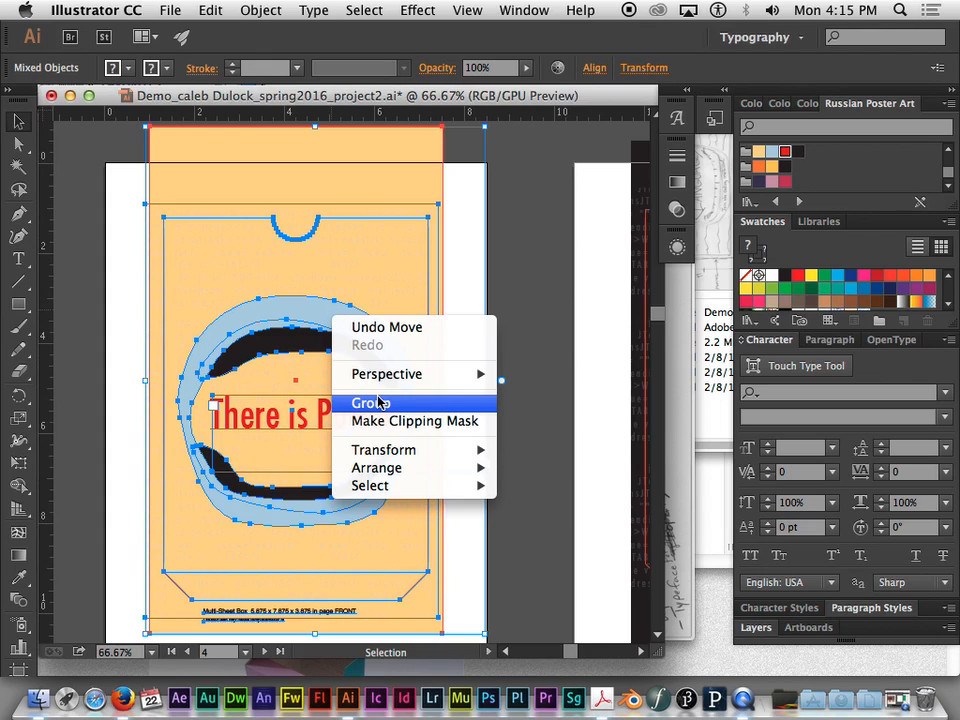
click(376, 404)
- Move the grouped FRONT panel artwork up and to the right as one object
click(454, 321)
click(338, 336)
drag(338, 336, 387, 240)
click(524, 268)
click(350, 265)
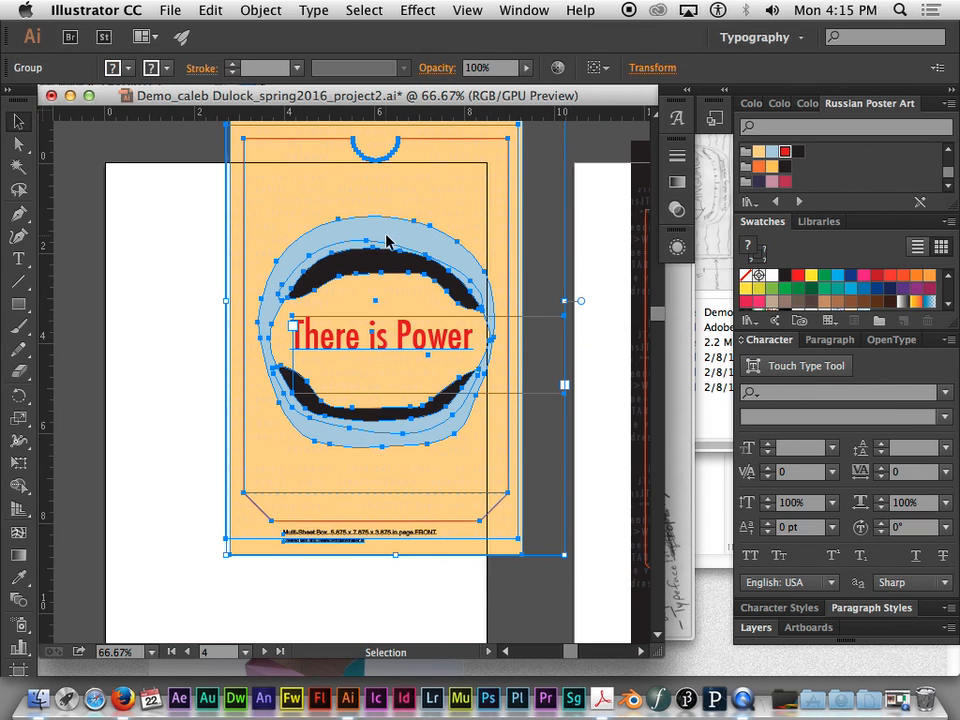
- Move the grouped FRONT panel artwork down and left onto its artboard, ungroup it and clear the selection
drag(398, 240, 314, 358)
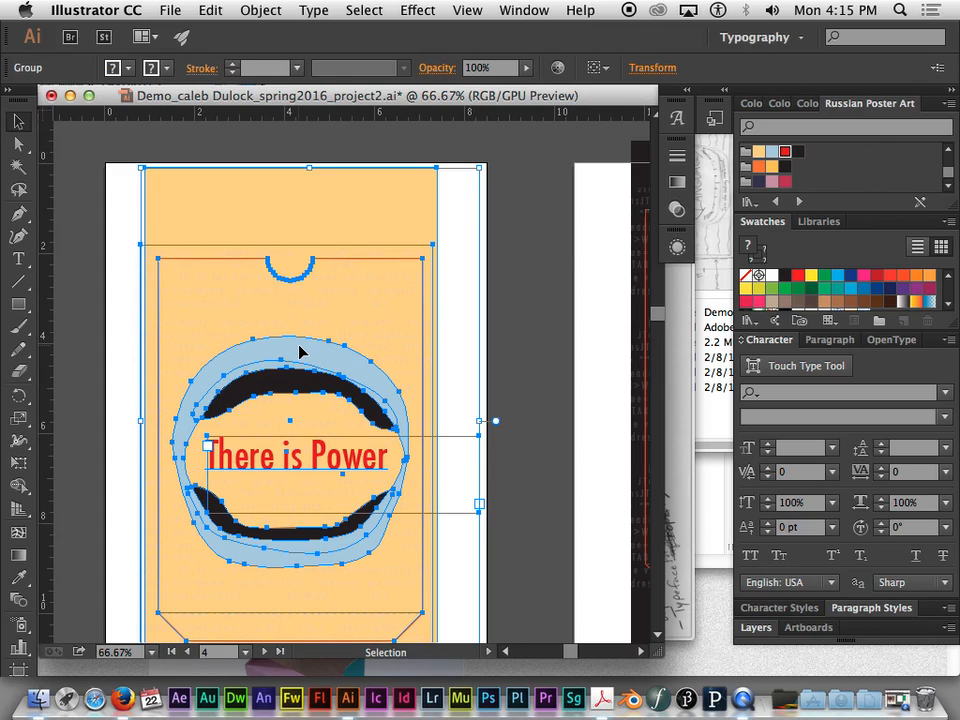
right_click(299, 350)
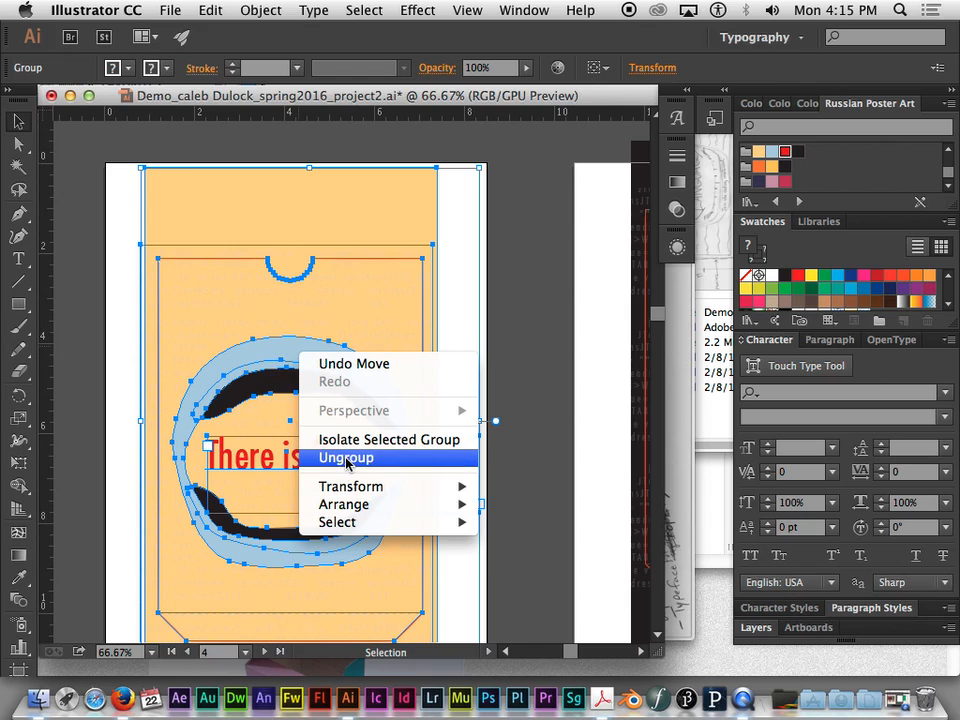
right_click(282, 355)
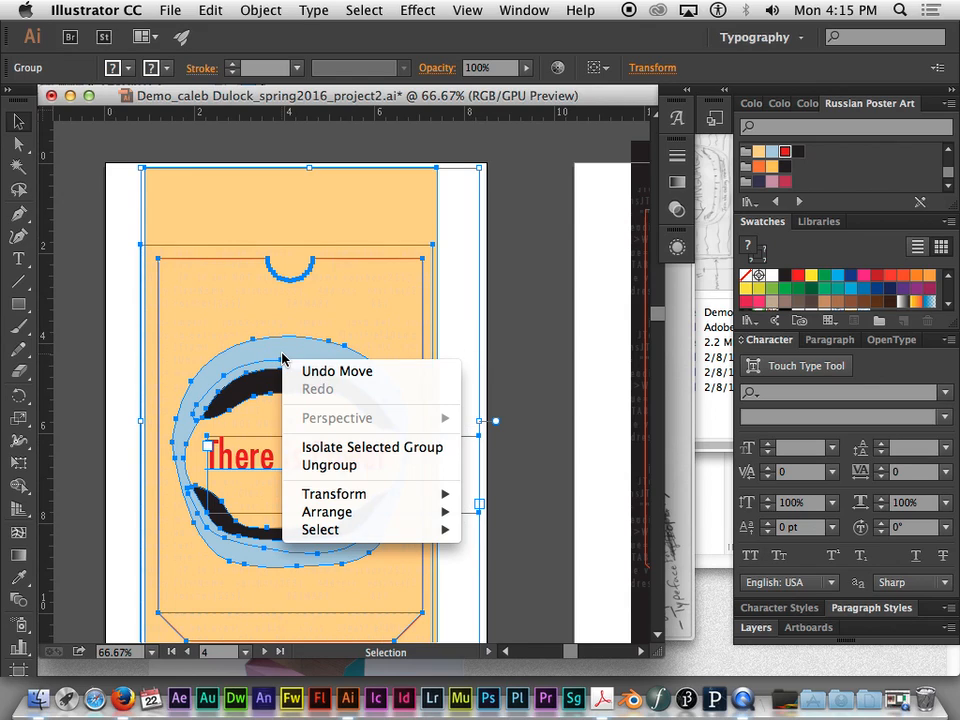
click(330, 465)
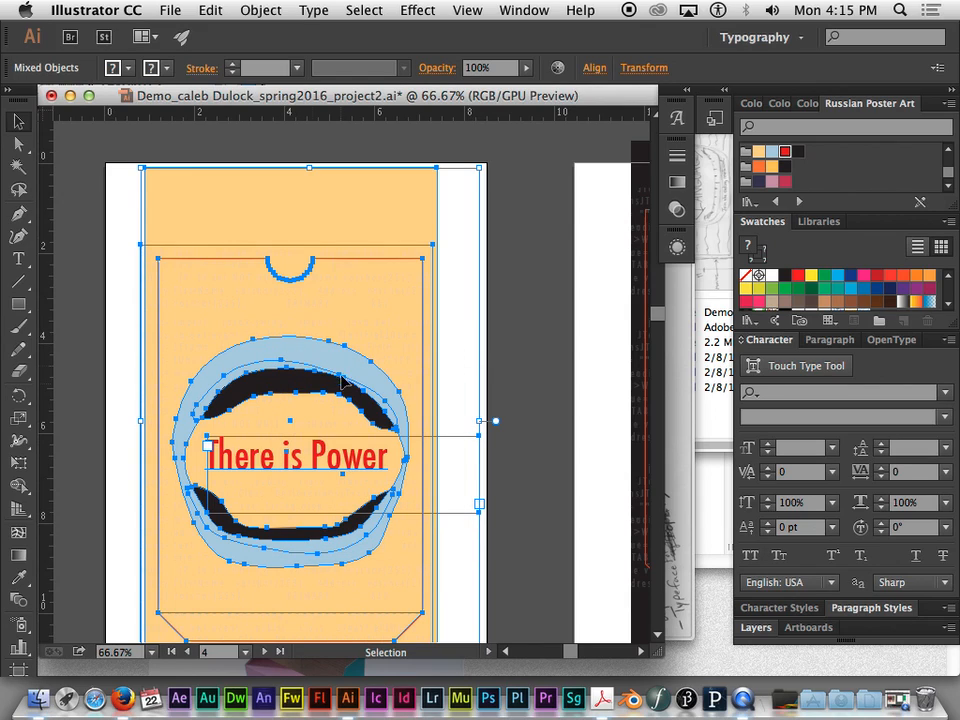
click(495, 230)
- Review the FRONT panel alongside the other box panel artboards and the poster in an overview of the whole document
key(super+minus)
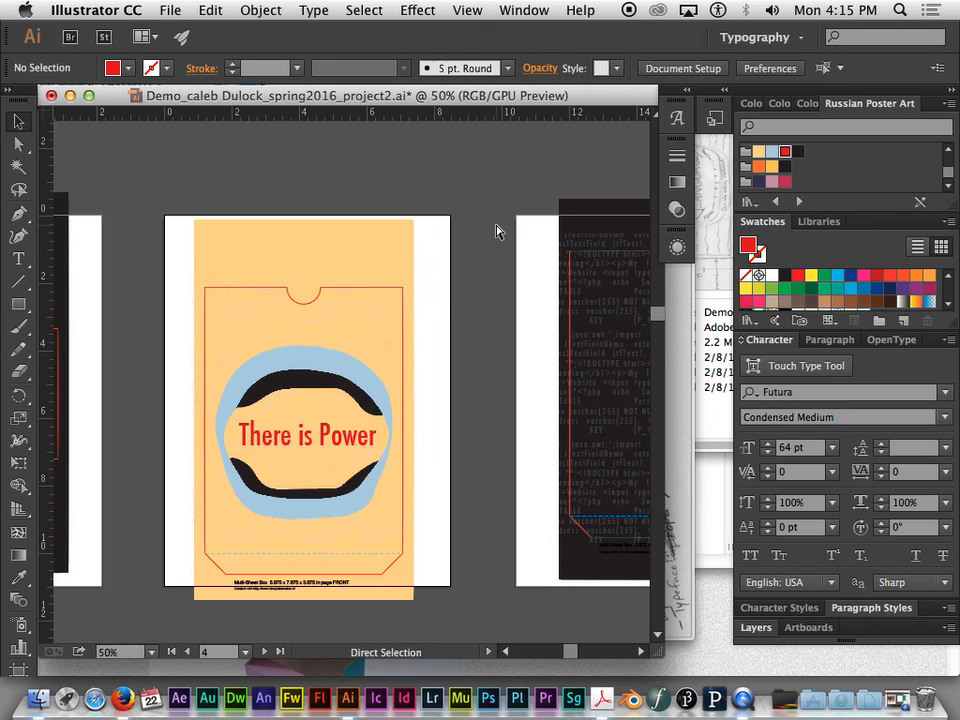
key(super+minus)
drag(465, 275, 545, 262)
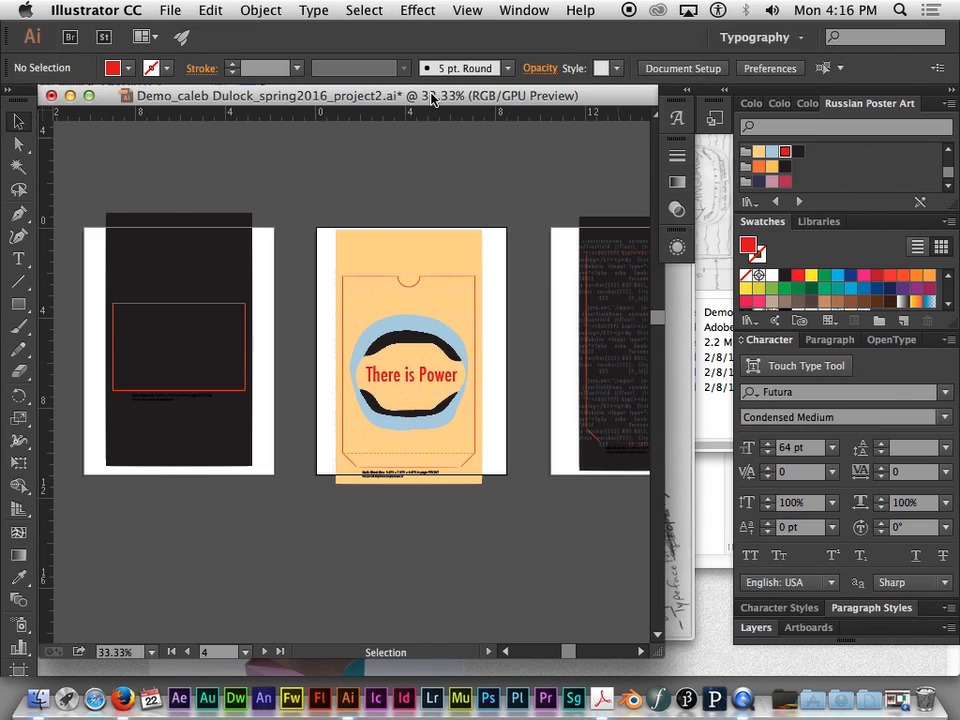
key(space)
drag(518, 224, 465, 236)
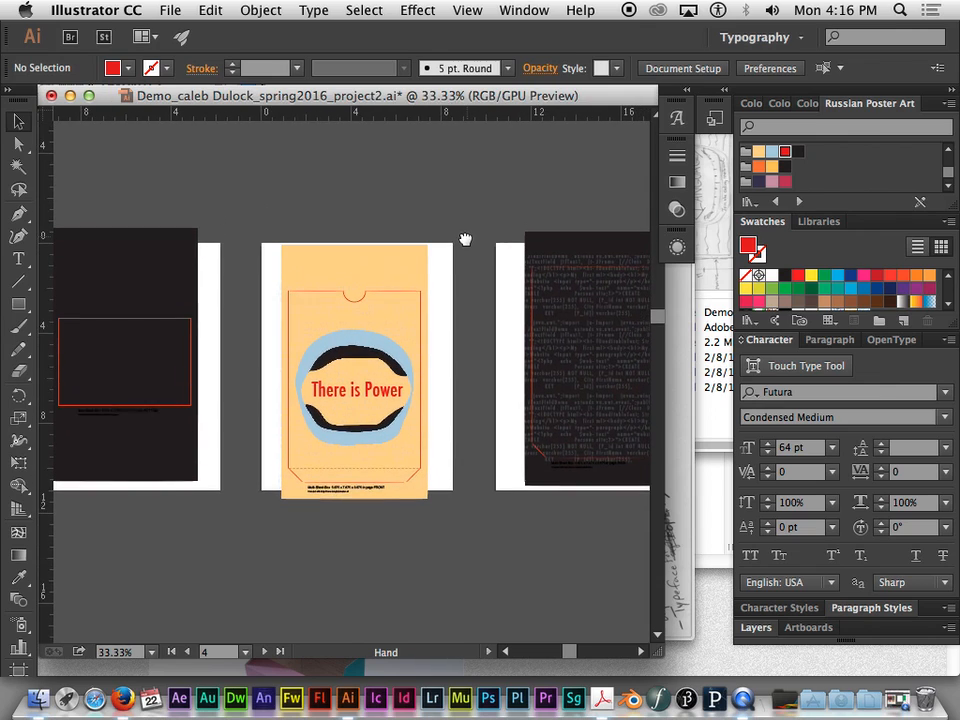
key(ctrl+minus)
key(ctrl+minus)
key(space)
drag(523, 231, 437, 120)
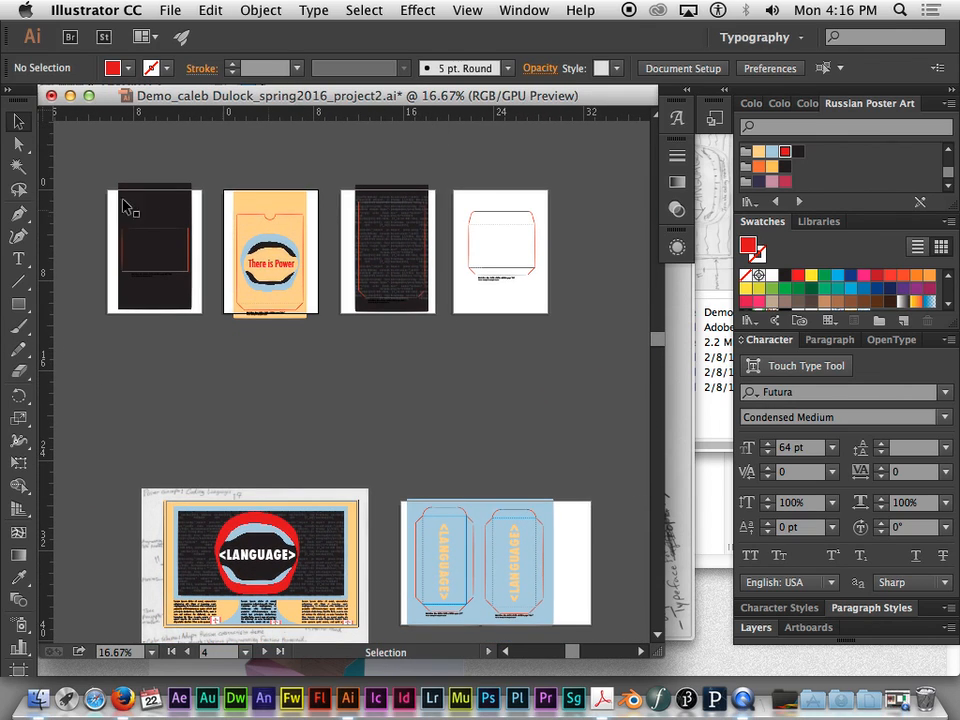